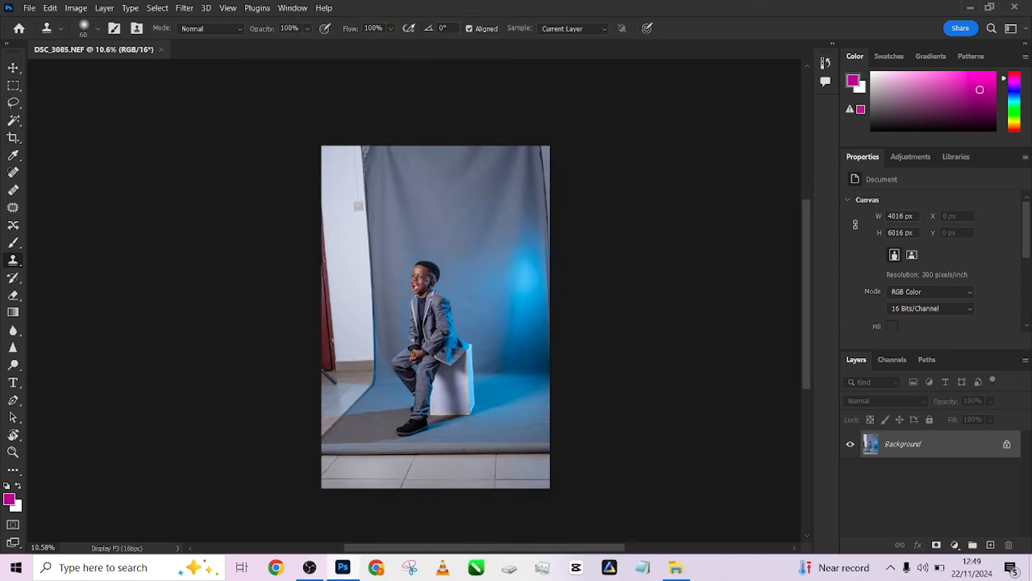
# - Crop the photo at a 4:5 (8:10) ratio around the seated boy, trimming the tiled floor and the top of the backdrop
pyautogui.press('c')
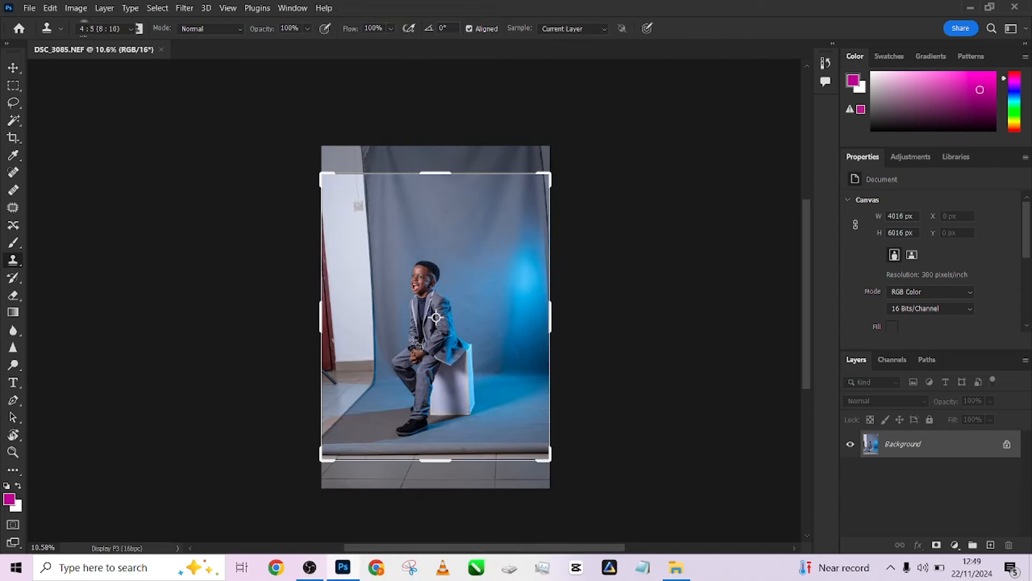
pyautogui.moveTo(451, 450); pyautogui.dragTo(442, 456)
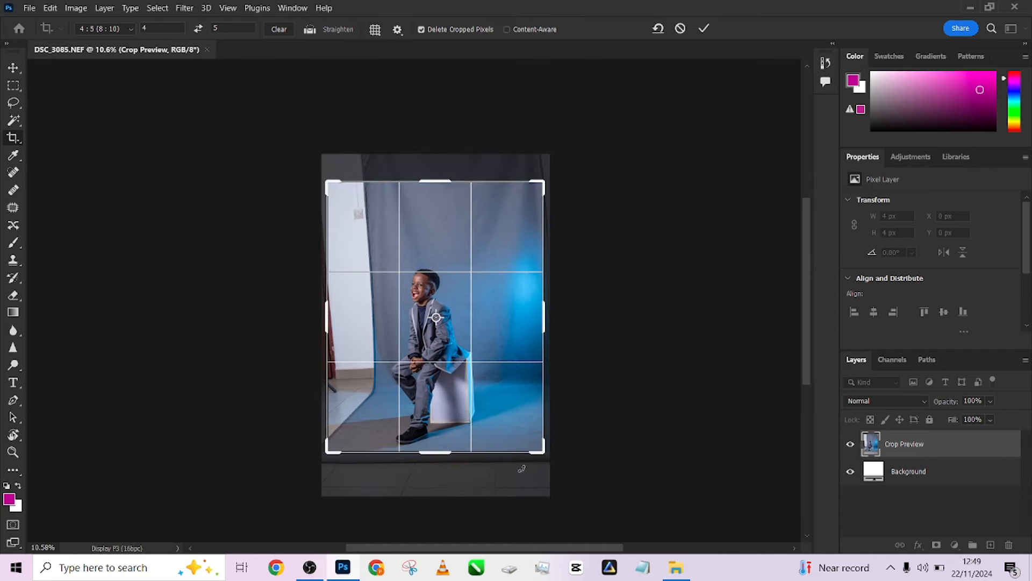
pyautogui.moveTo(437, 180); pyautogui.dragTo(440, 179)
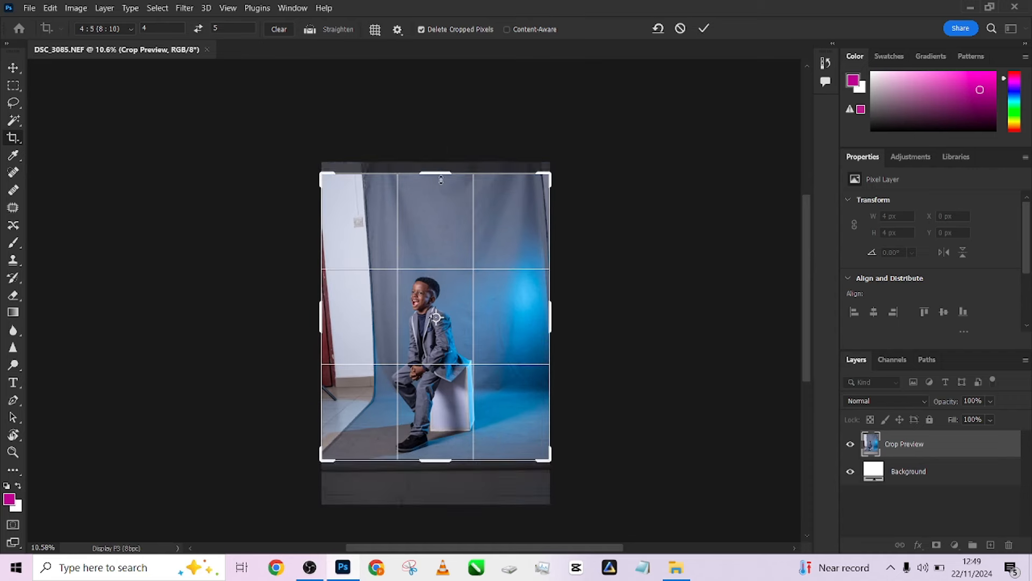
pyautogui.moveTo(568, 355)
pyautogui.mouseDown()
pyautogui.moveTo(597, 341)
pyautogui.moveTo(567, 364)
pyautogui.mouseUp()
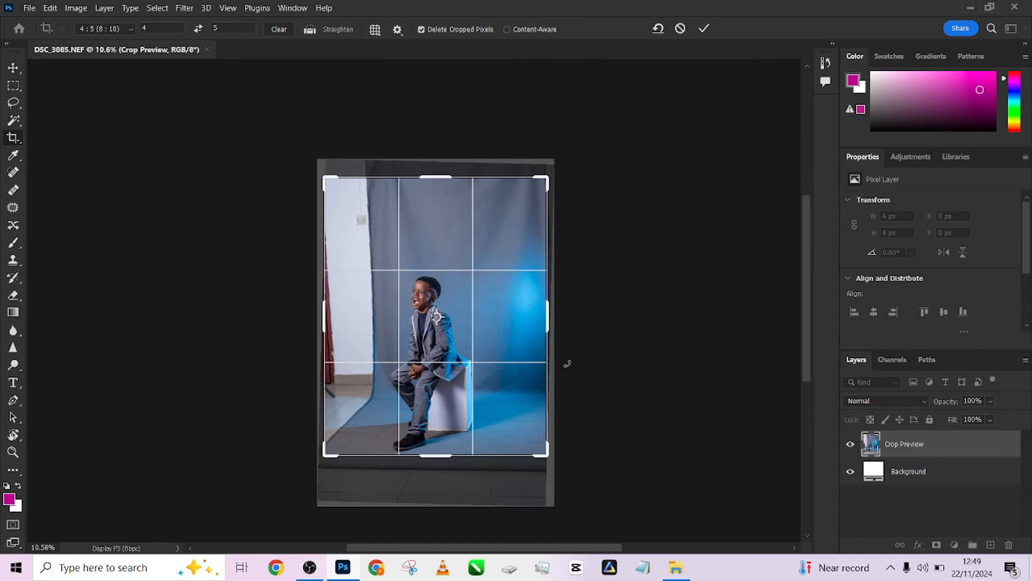
pyautogui.moveTo(320, 461); pyautogui.dragTo(326, 455)
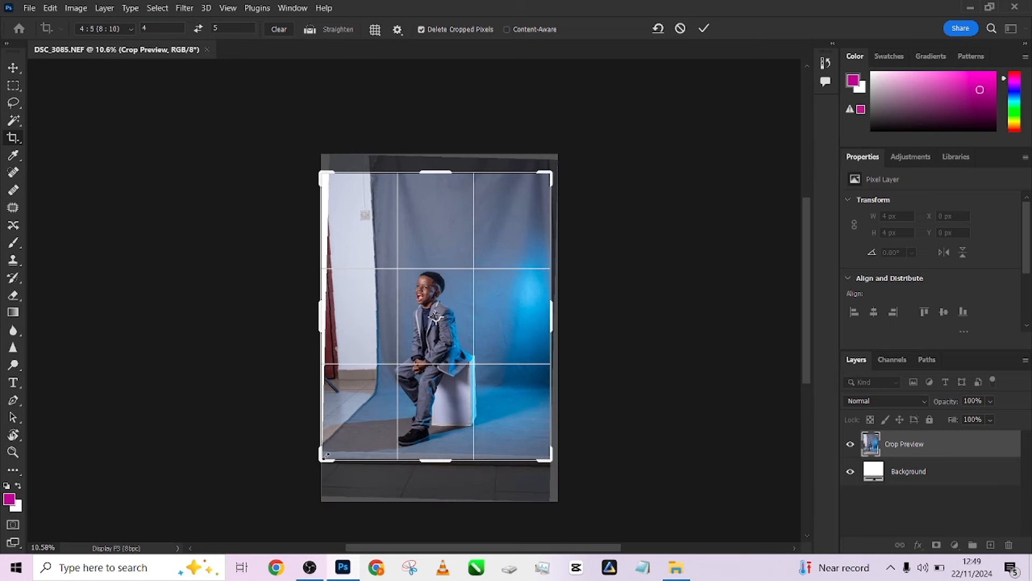
pyautogui.press('Return')
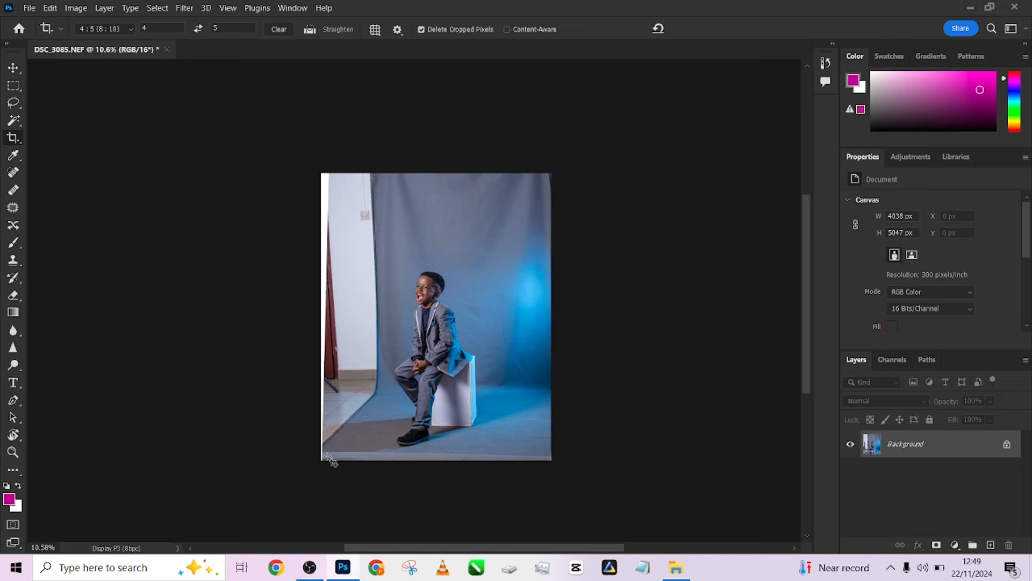
# - Select the strip along the photo's left side and stretch it outward to about 484% width so the backdrop covers the wall
pyautogui.click(13, 86)
pyautogui.moveTo(321, 173); pyautogui.dragTo(384, 503)
pyautogui.hotkey('ctrl', 't')
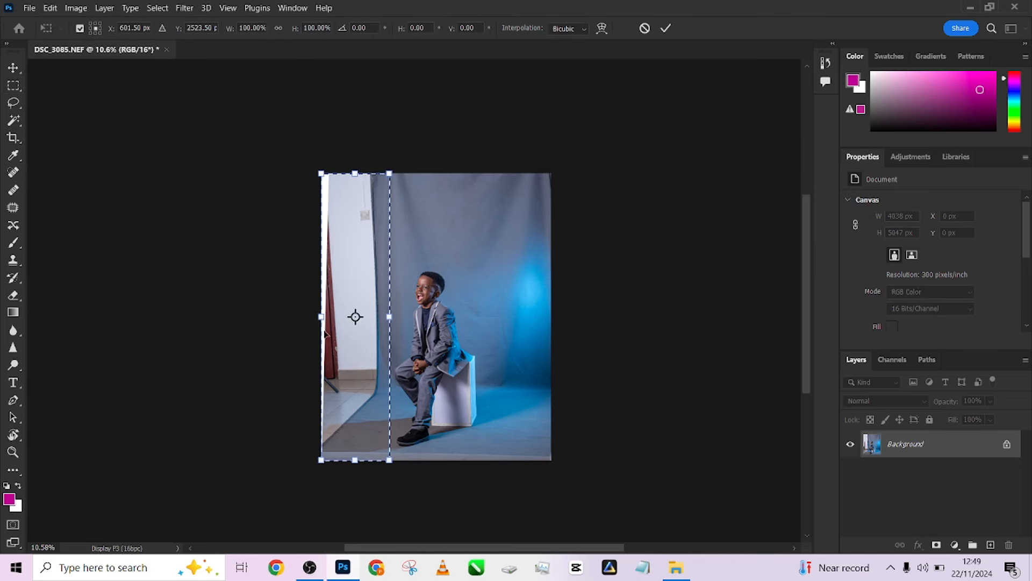
pyautogui.moveTo(321, 316); pyautogui.dragTo(57, 316)
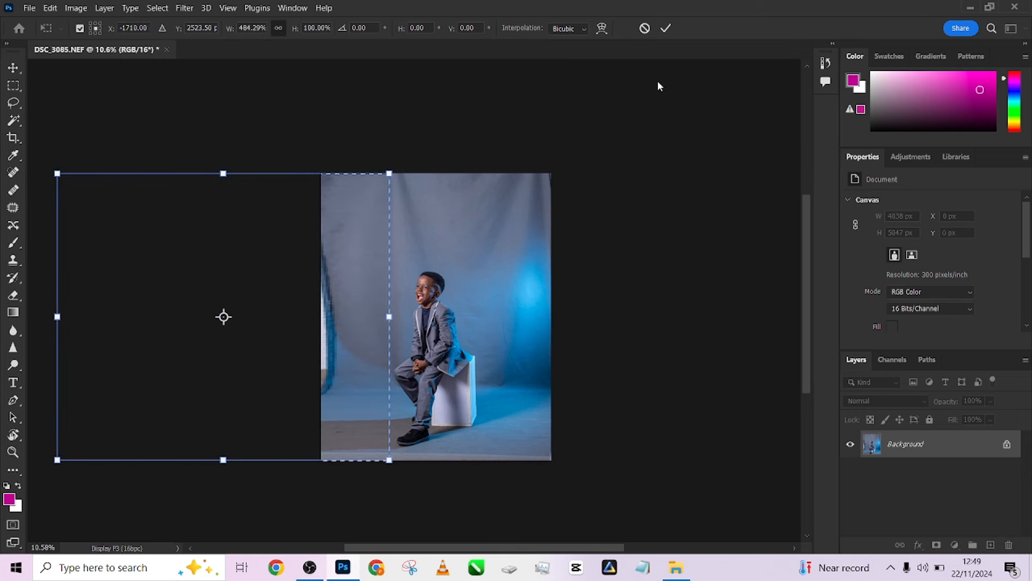
pyautogui.click(666, 28)
# - Stretch the left strip of the photo outward again to about 238% width to cover the remaining wall edge, and deselect it
pyautogui.moveTo(323, 136); pyautogui.dragTo(376, 524)
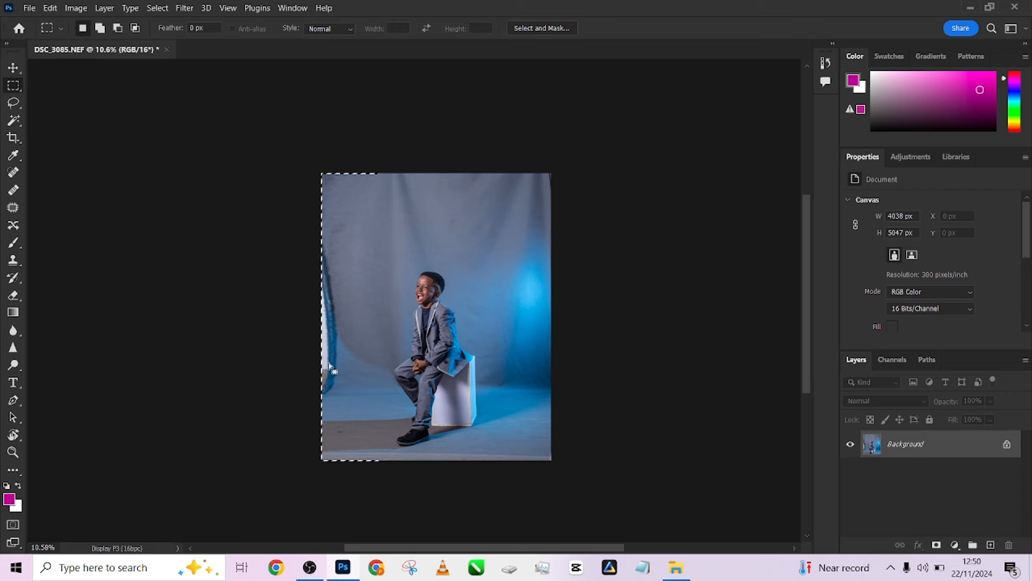
pyautogui.hotkey('ctrl', 't')
pyautogui.moveTo(322, 316); pyautogui.dragTo(241, 316)
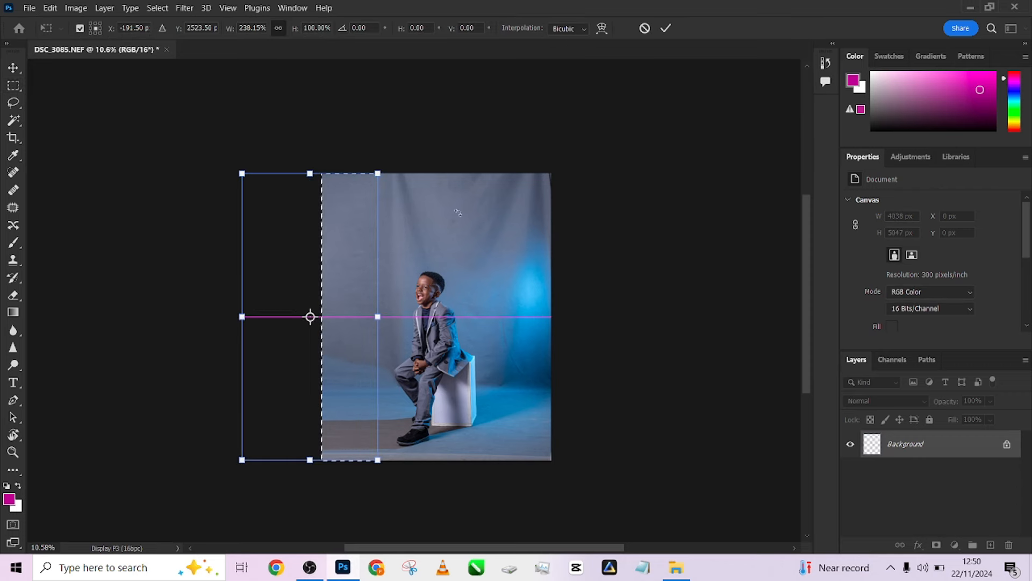
pyautogui.click(666, 29)
pyautogui.click(435, 311)
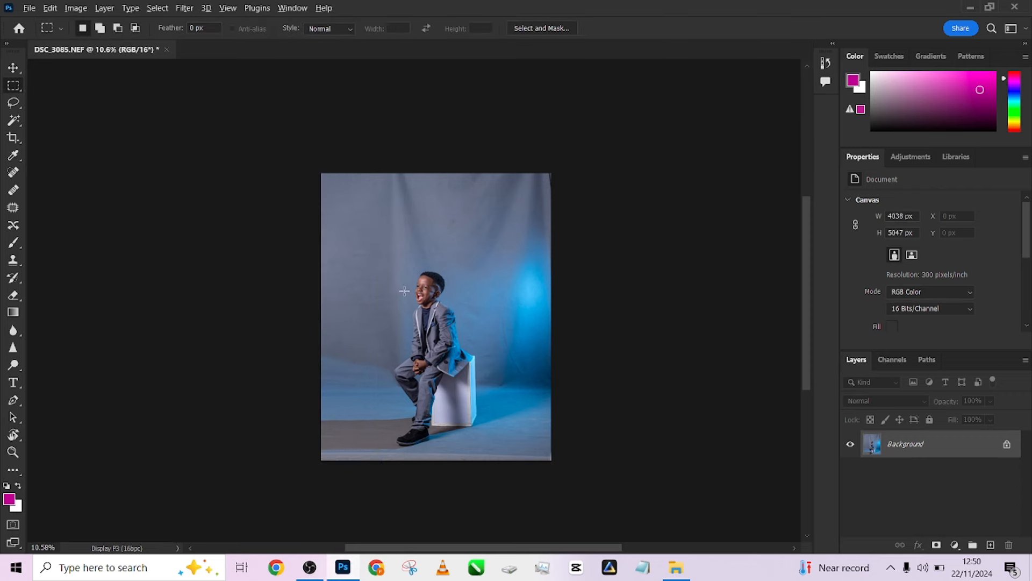
# - Select the seated boy, without the white box, using the Quick Selection tool
pyautogui.scroll(8, 406, 289)
pyautogui.scroll(-6, 434, 293)
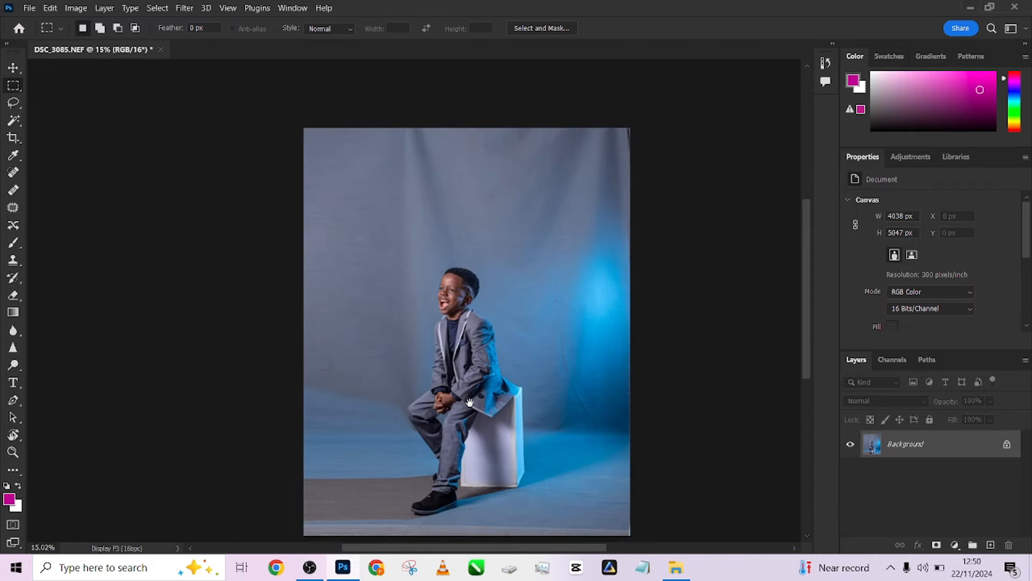
pyautogui.moveTo(469, 402); pyautogui.dragTo(476, 338)
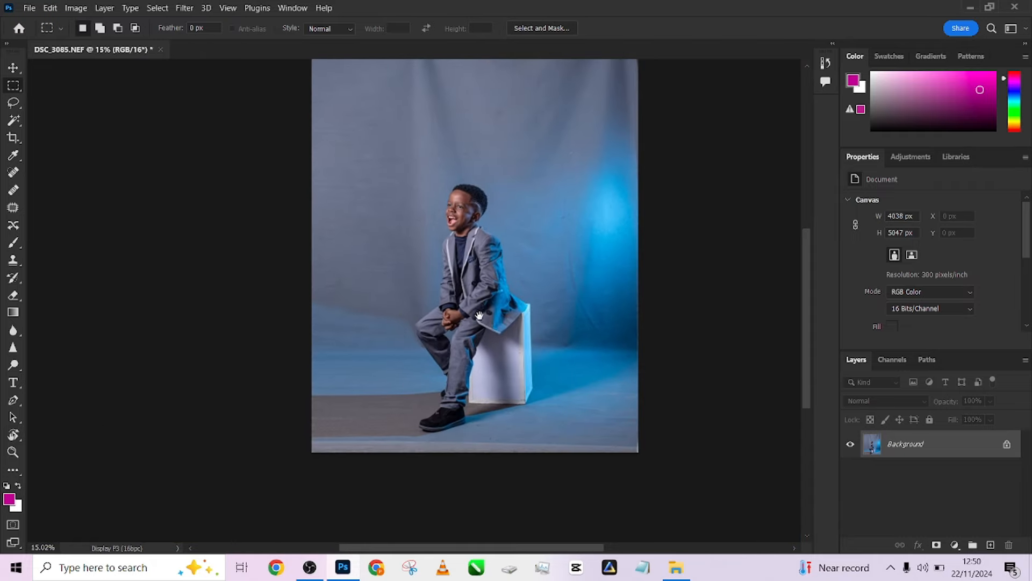
pyautogui.rightClick(12, 122)
pyautogui.click(42, 134)
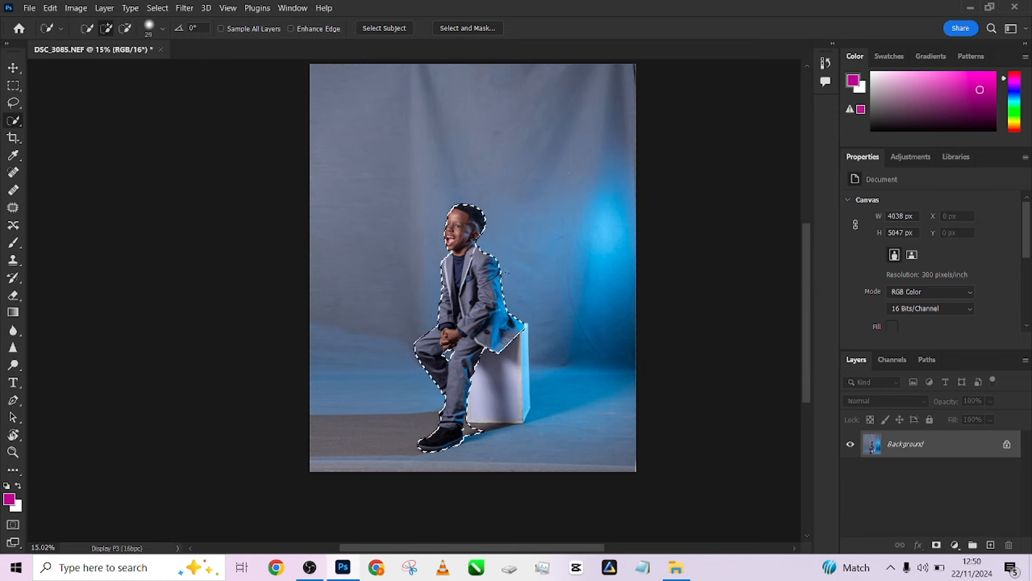
# - Subtract the patch of floor shadow behind the boy's shoe from the selection
pyautogui.scroll(5, 468, 413)
pyautogui.moveTo(468, 412); pyautogui.dragTo(430, 247)
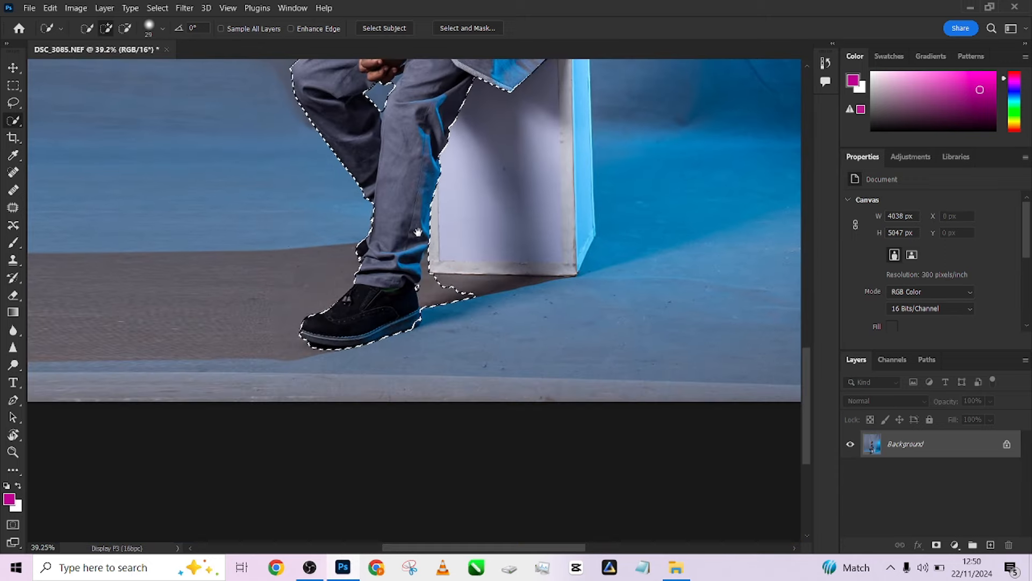
pyautogui.rightClick(442, 293)
pyautogui.click(476, 309)
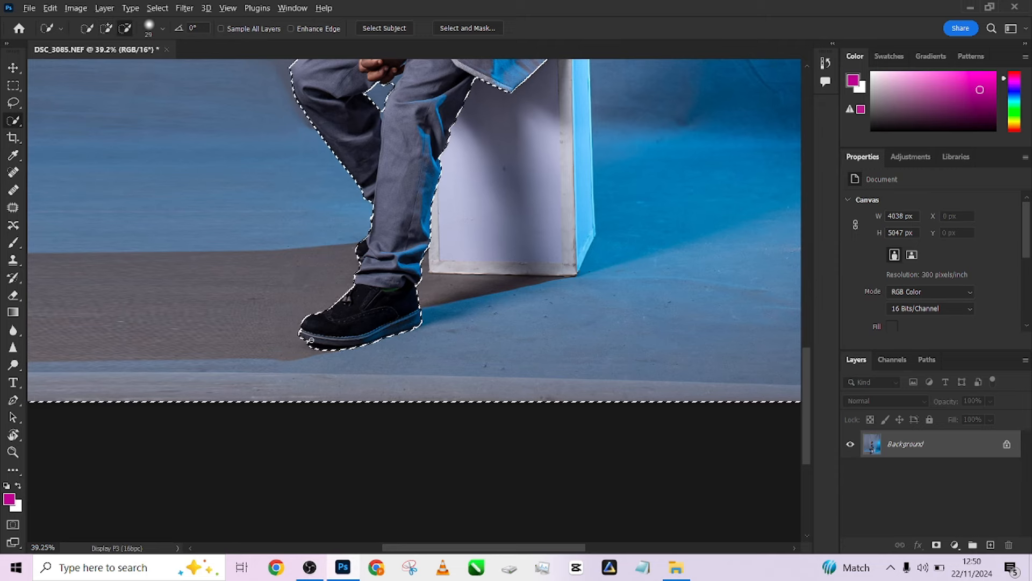
# - Add the missed edge of the jacket's shoulder behind the neck to the selection with the Polygonal Lasso tool
pyautogui.moveTo(359, 173); pyautogui.dragTo(360, 276)
pyautogui.scroll(8, 360, 275)
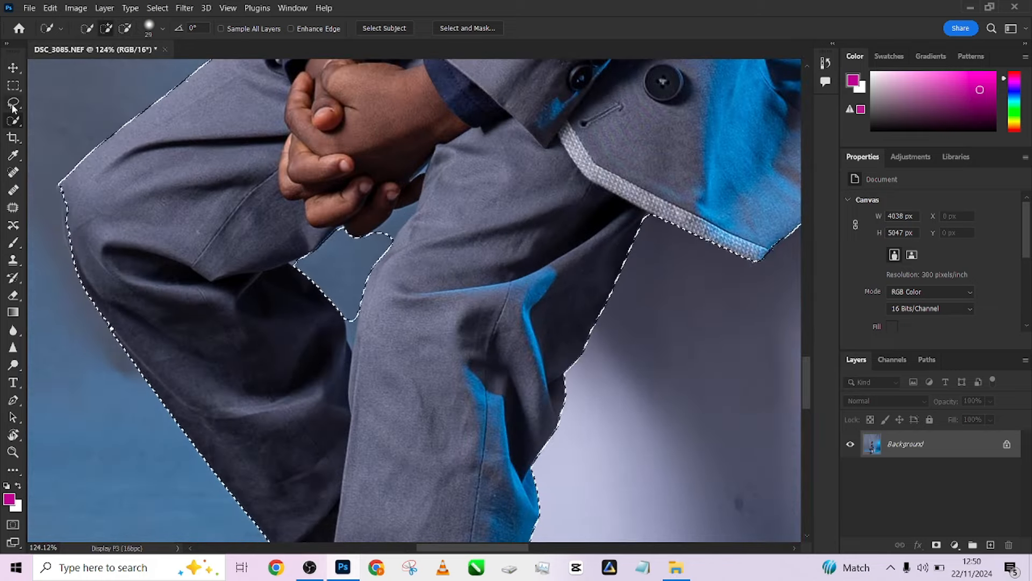
pyautogui.rightClick(13, 106)
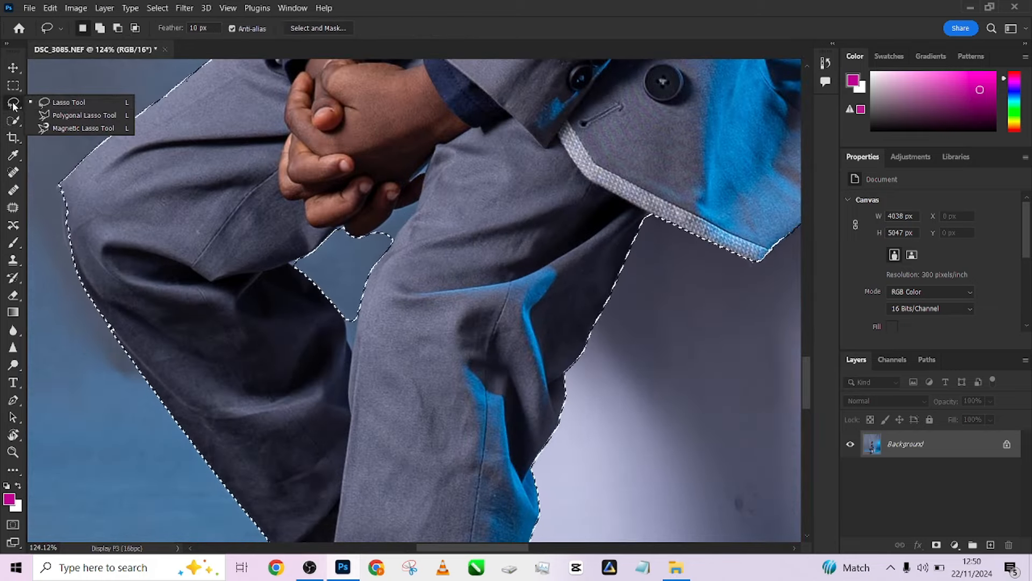
pyautogui.click(70, 113)
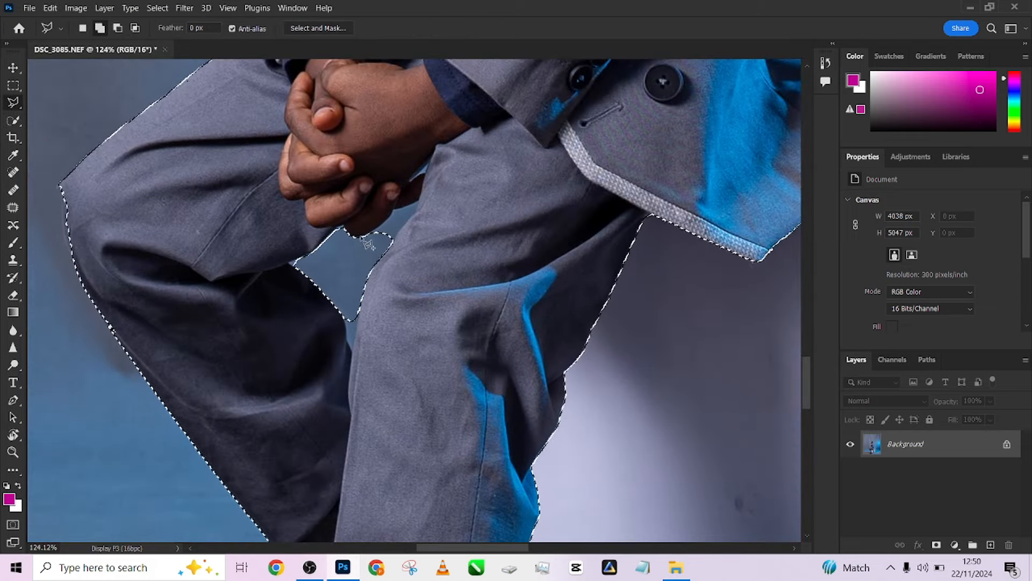
pyautogui.moveTo(419, 121); pyautogui.dragTo(415, 361)
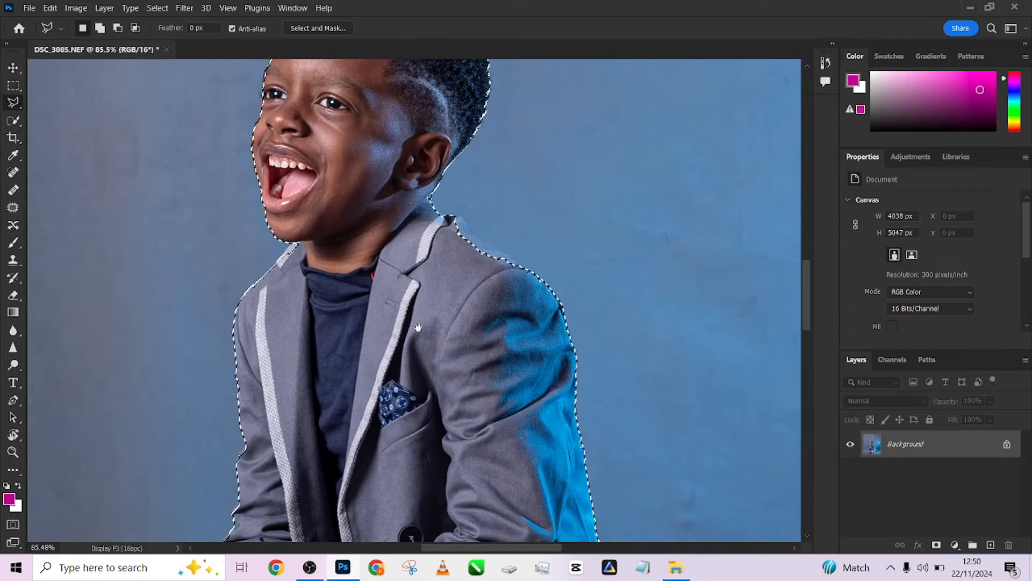
pyautogui.scroll(3, 450, 232)
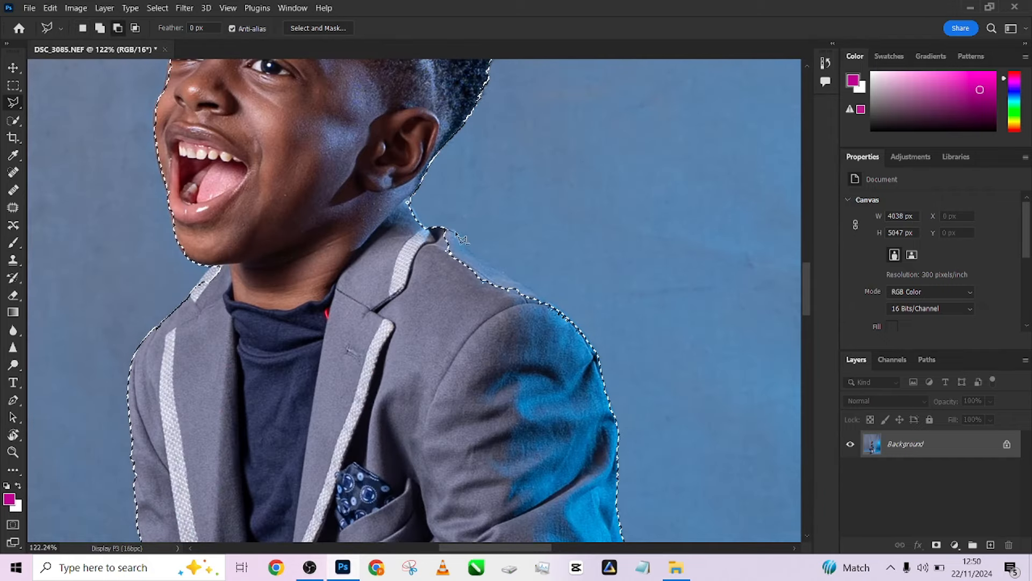
pyautogui.click(475, 257)
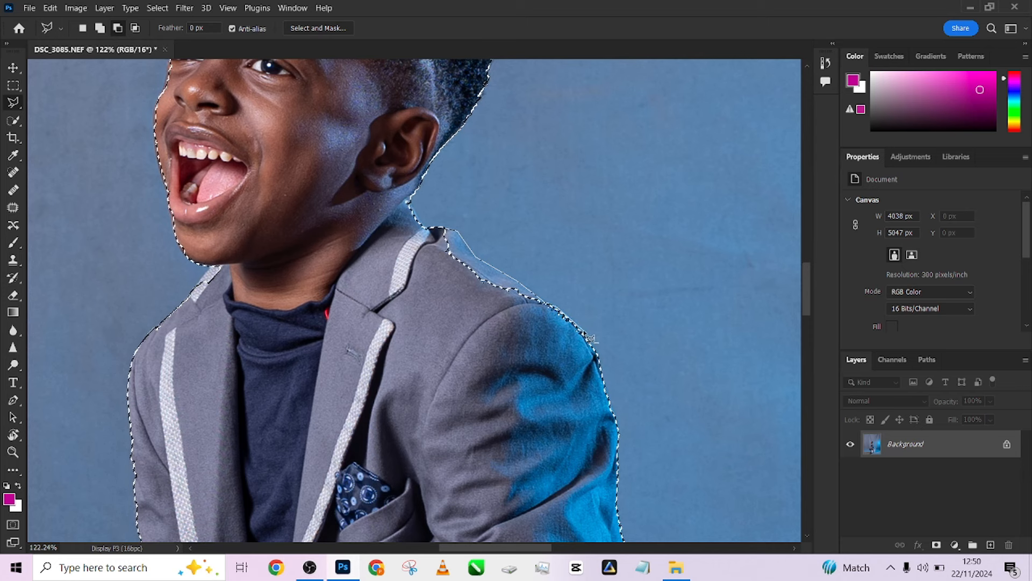
pyautogui.click(596, 357)
pyautogui.click(572, 380)
pyautogui.click(437, 322)
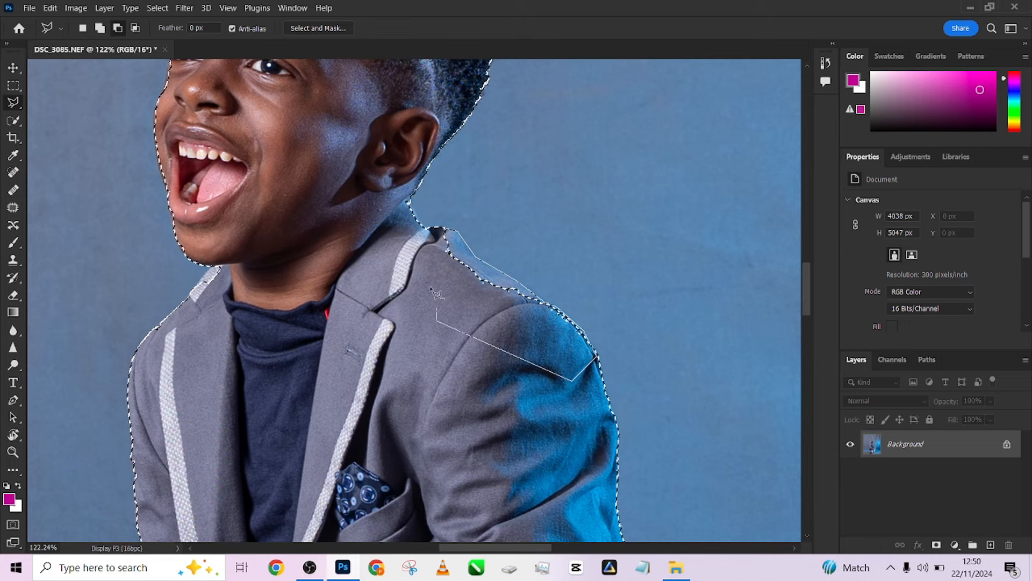
pyautogui.doubleClick(435, 293)
# - Refine the selection along the boy's forehead, eyebrow and nose edge with the Polygonal Lasso tool
pyautogui.moveTo(269, 201); pyautogui.dragTo(445, 368)
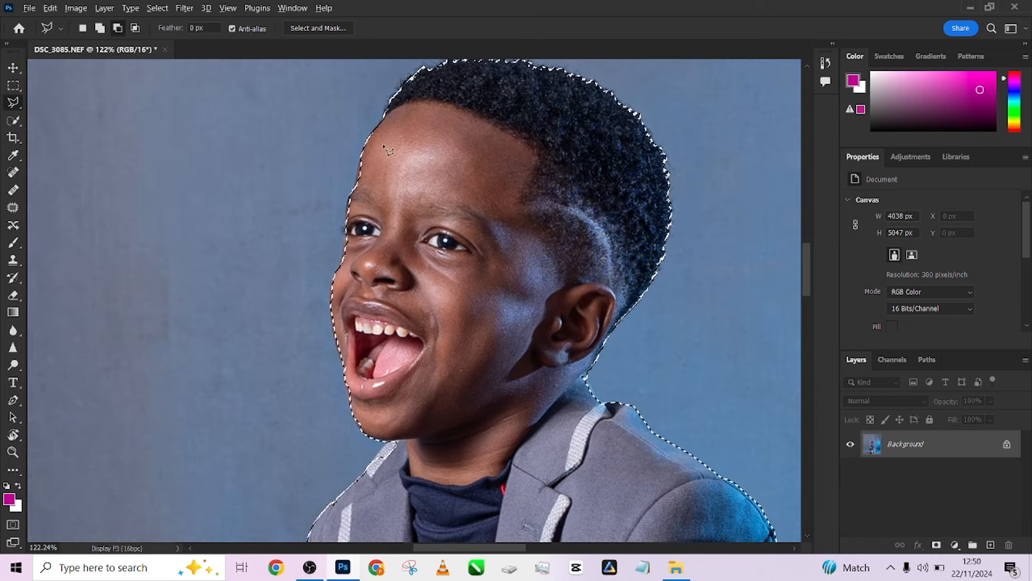
pyautogui.scroll(2, 384, 149)
pyautogui.click(344, 201)
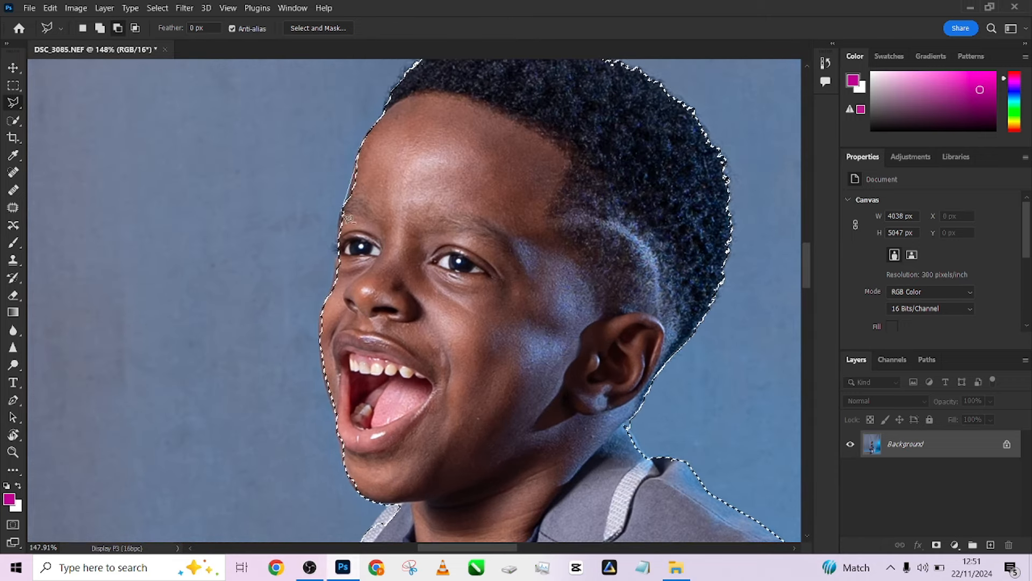
pyautogui.click(340, 236)
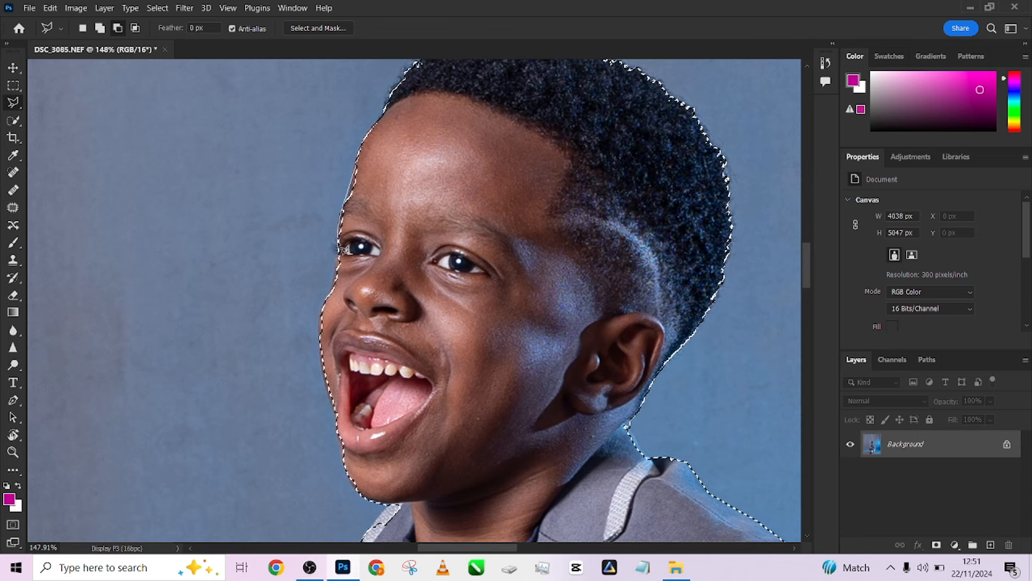
pyautogui.click(325, 310)
pyautogui.doubleClick(417, 116)
# - Refine the selection along the edge of the boy's cheek, mouth and chin with polygonal lasso outlines
pyautogui.moveTo(375, 338); pyautogui.dragTo(419, 104)
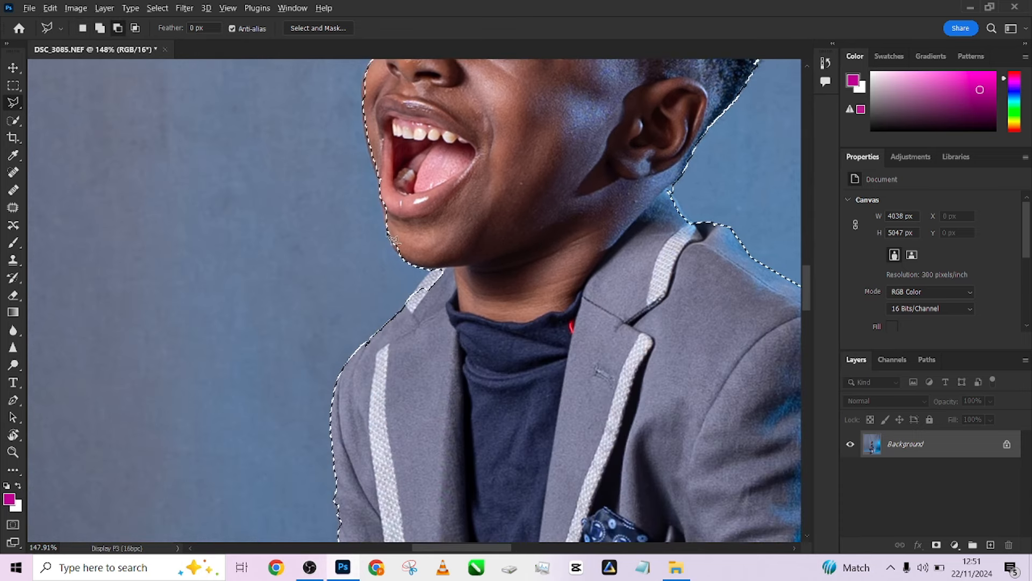
pyautogui.click(379, 176)
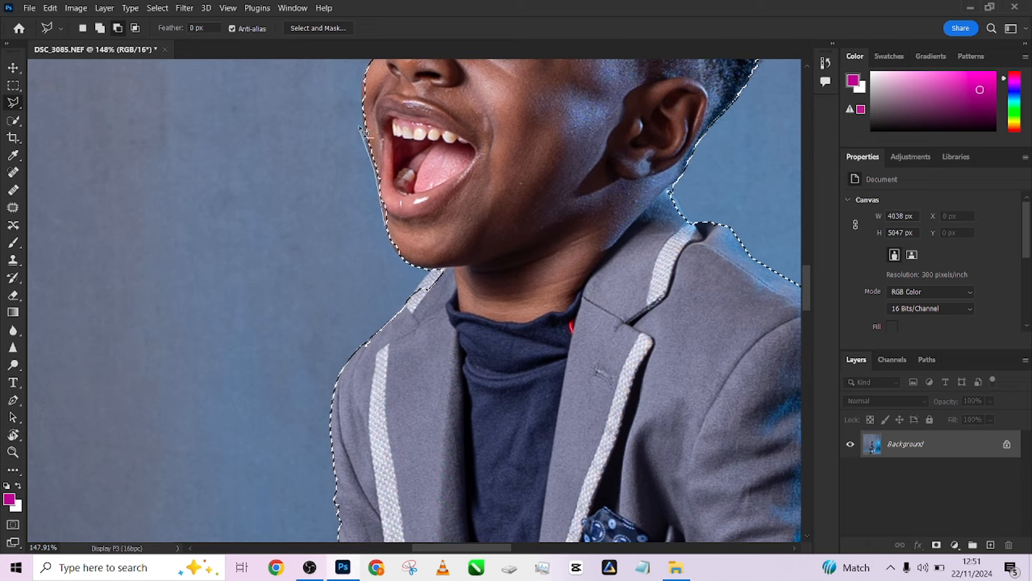
pyautogui.click(363, 117)
pyautogui.click(363, 86)
pyautogui.click(367, 69)
pyautogui.click(417, 68)
pyautogui.scroll(4, 425, 92)
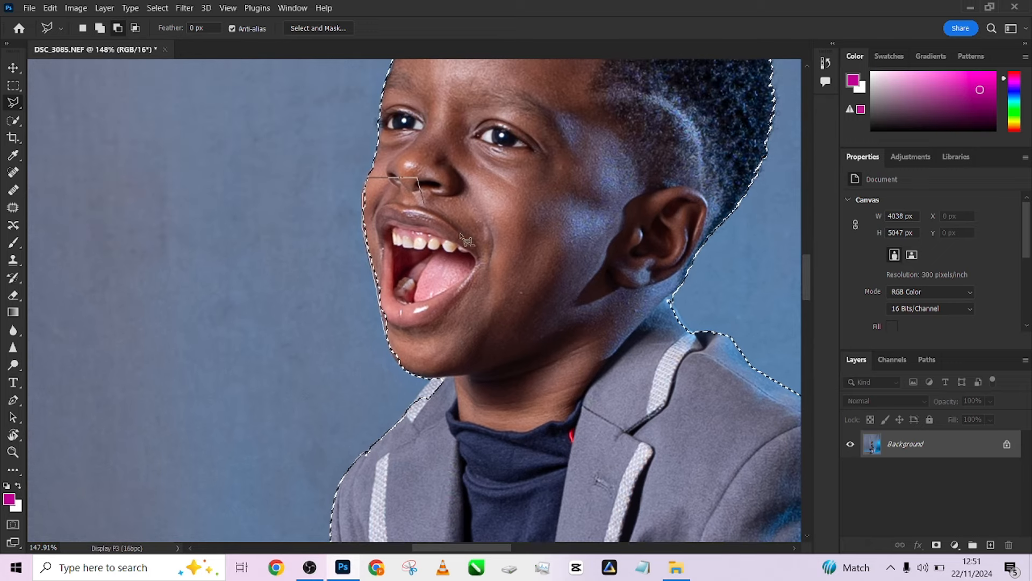
pyautogui.doubleClick(445, 348)
pyautogui.moveTo(427, 310); pyautogui.dragTo(423, 115)
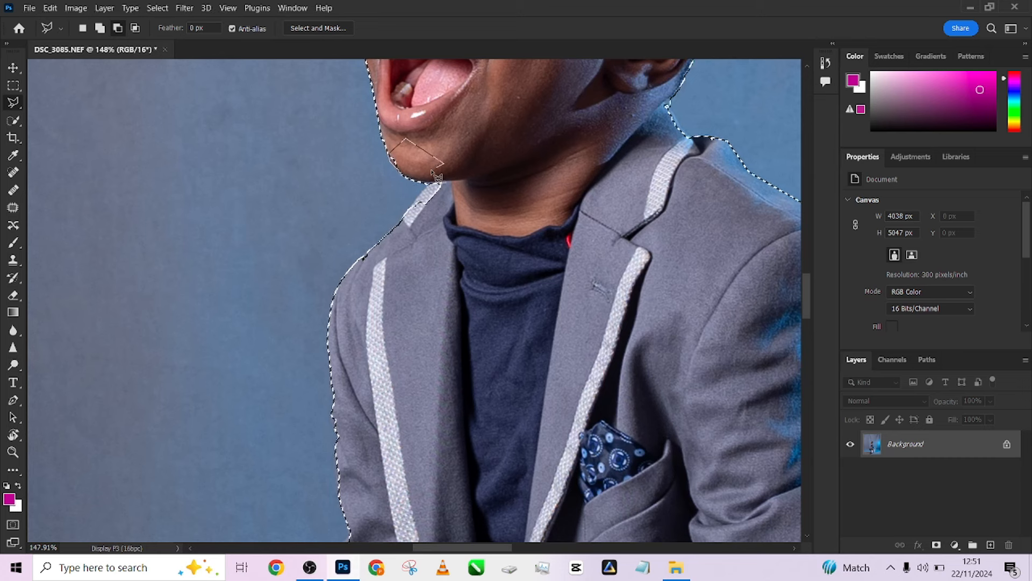
# - Correct the selection around the small background notch at the jacket's front sleeve edge with the Polygonal Lasso tool
pyautogui.moveTo(385, 276); pyautogui.dragTo(392, 77)
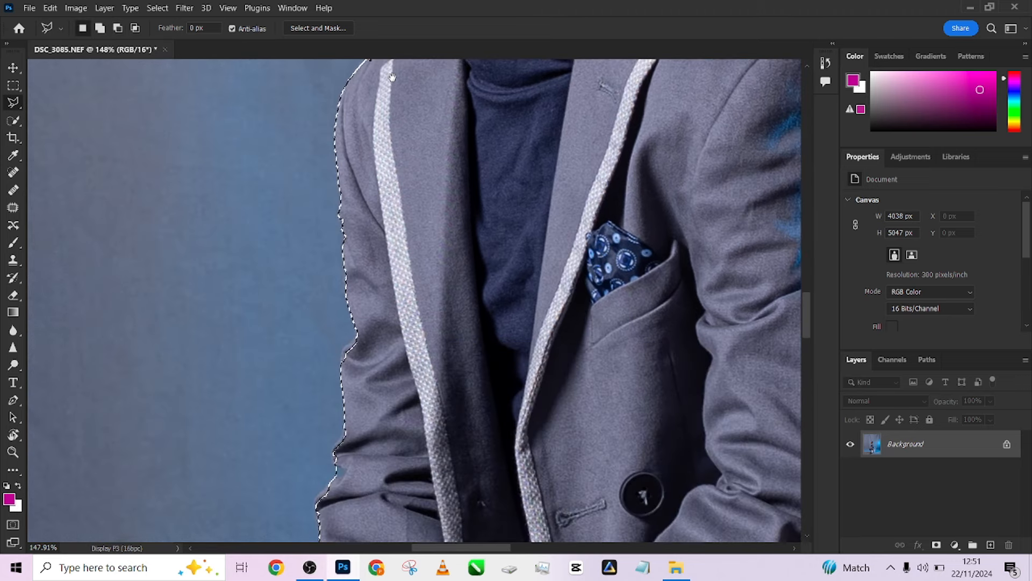
pyautogui.press('alt')
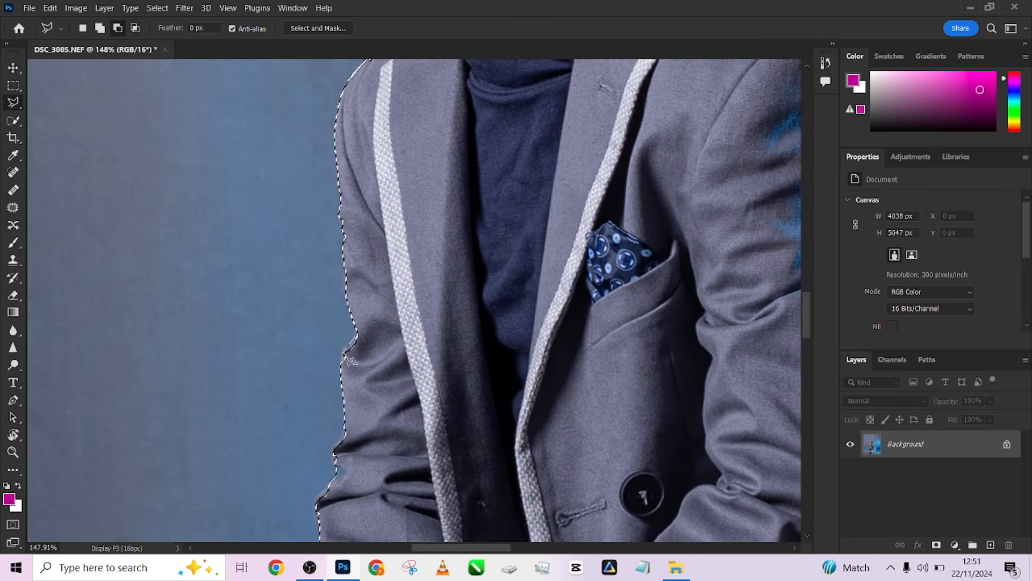
pyautogui.scroll(-5, 349, 376)
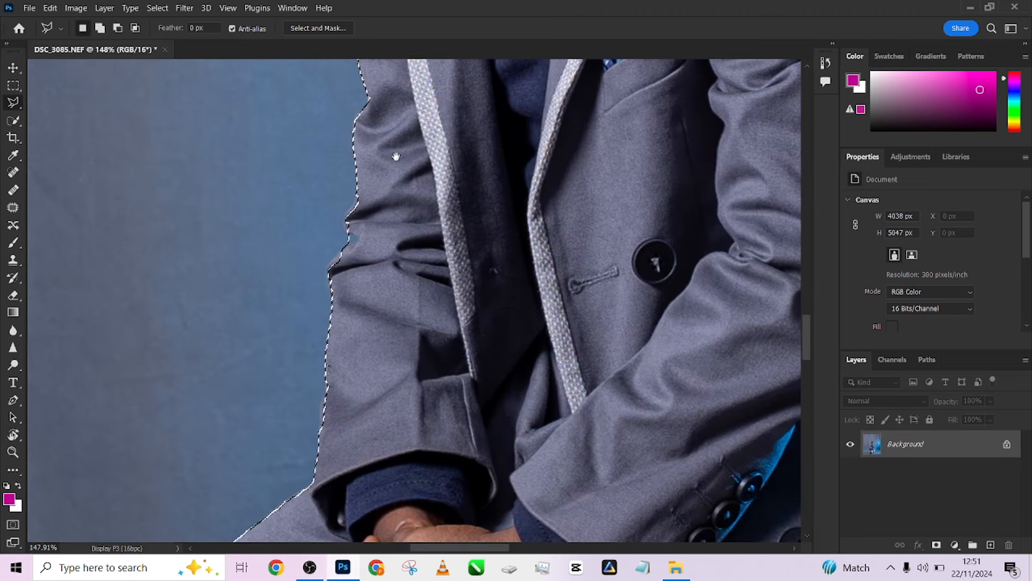
pyautogui.keyDown('shift'); pyautogui.click(349, 232); pyautogui.keyUp('shift')
pyautogui.click(361, 236)
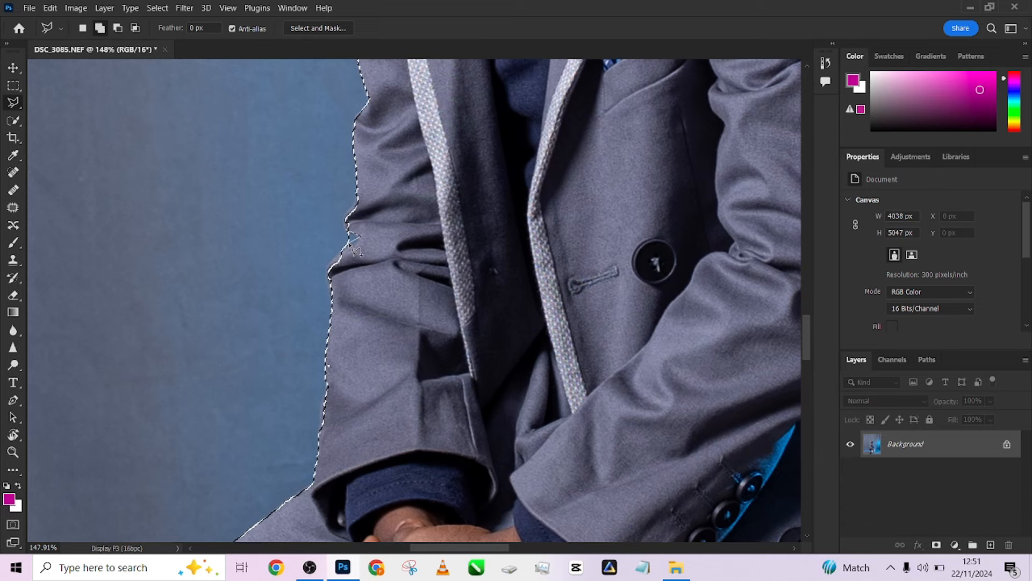
pyautogui.click(350, 232)
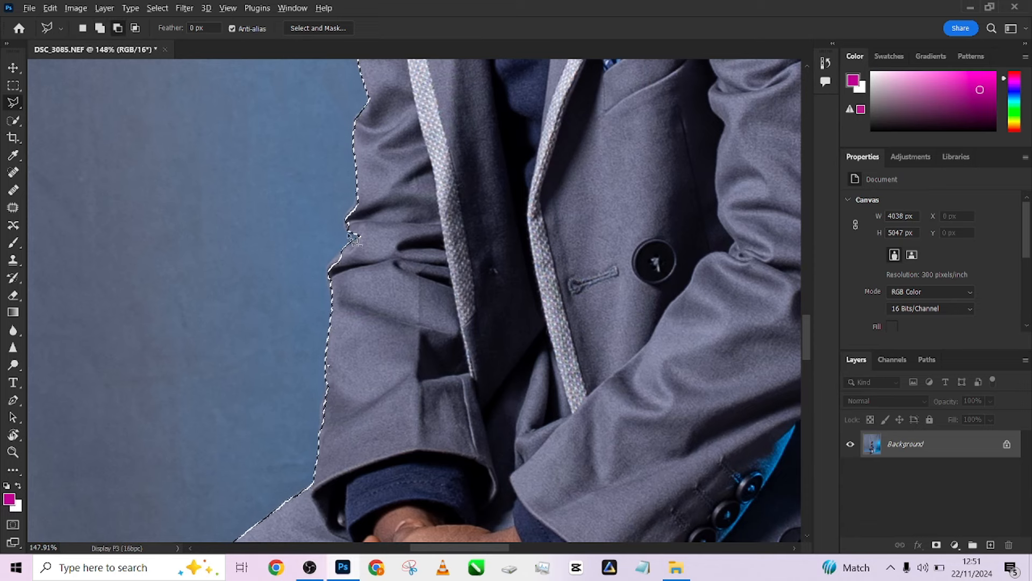
# - Remove the white box behind the boy by cloning the blue backdrop and floor over it with 825 and 376 px Clone Stamp brushes
pyautogui.scroll(-10, 347, 225)
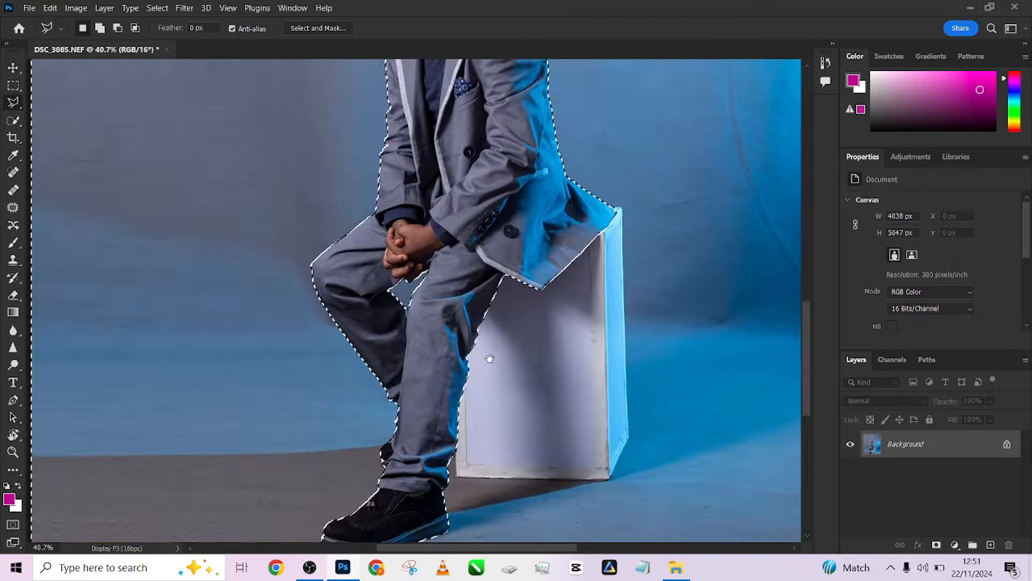
pyautogui.scroll(-5, 395, 163)
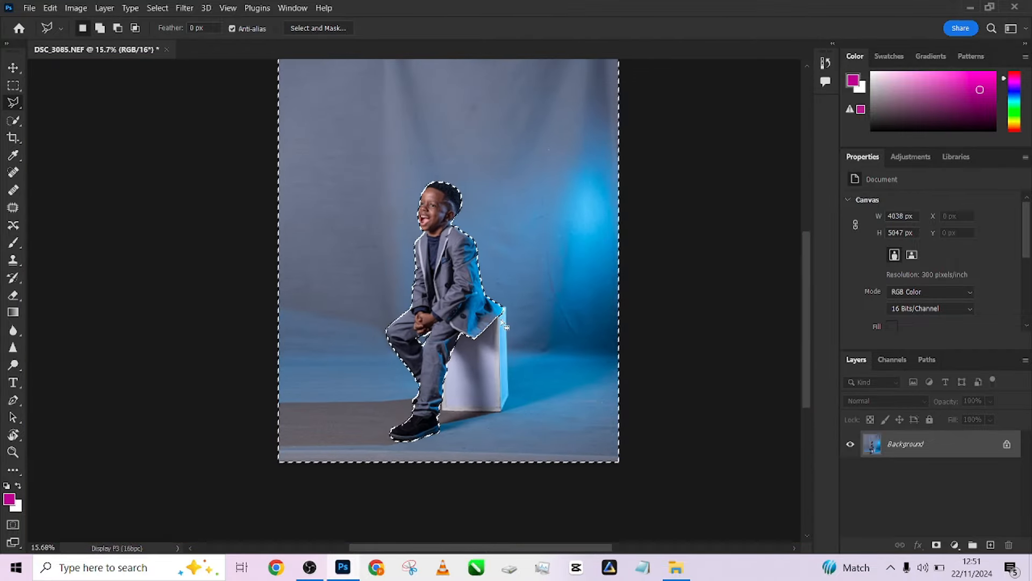
pyautogui.press('s')
pyautogui.moveTo(547, 330); pyautogui.dragTo(589, 336)
pyautogui.keyDown('alt'); pyautogui.click(558, 330); pyautogui.keyUp('alt')
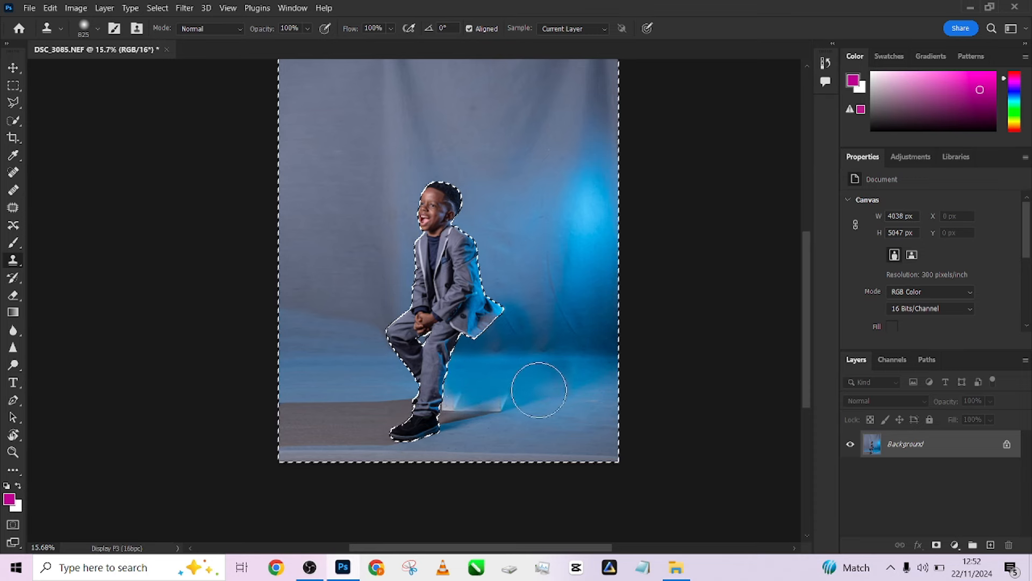
pyautogui.moveTo(542, 384); pyautogui.dragTo(519, 388)
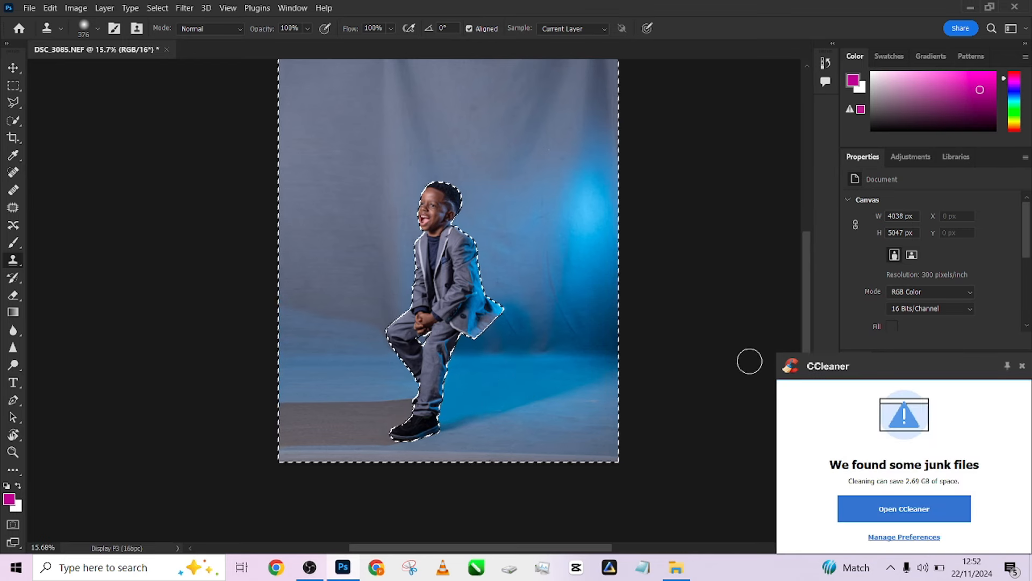
# - Dismiss the CCleaner notification, duplicate the Background layer and cut the selected backdrop from the copy onto its own layer
pyautogui.click(1022, 367)
pyautogui.moveTo(948, 453); pyautogui.dragTo(990, 545)
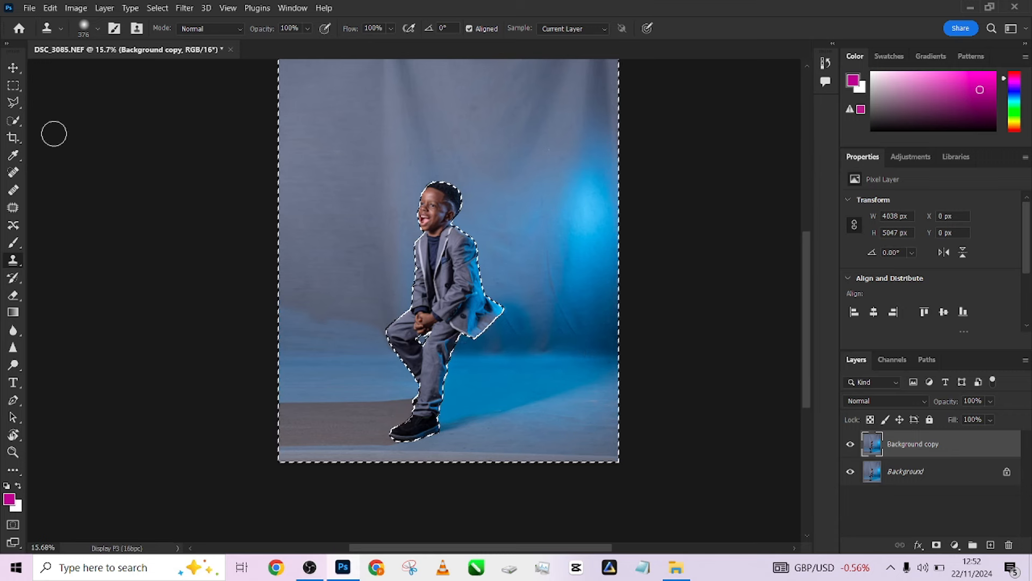
pyautogui.click(13, 120)
pyautogui.rightClick(473, 172)
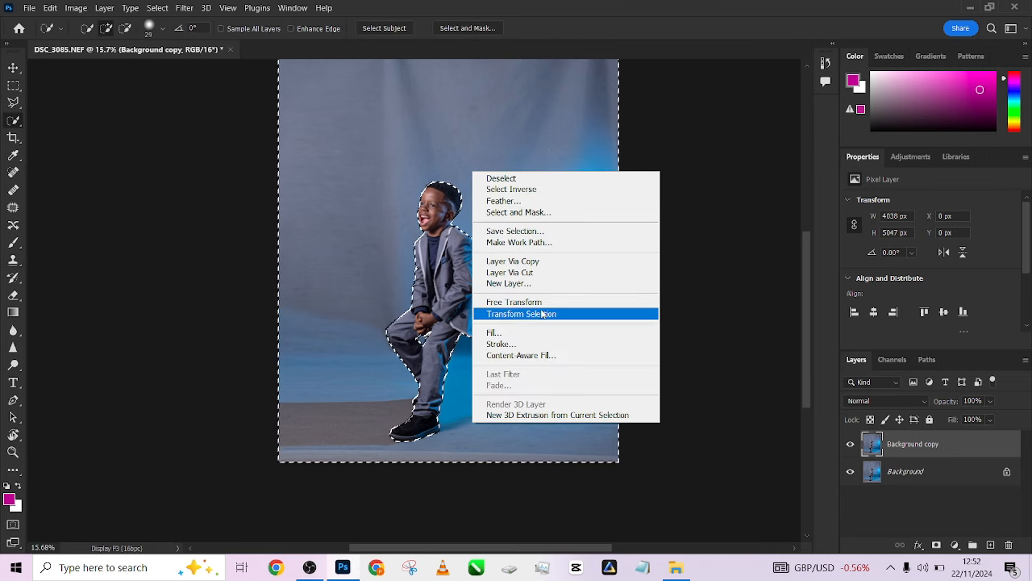
pyautogui.click(522, 274)
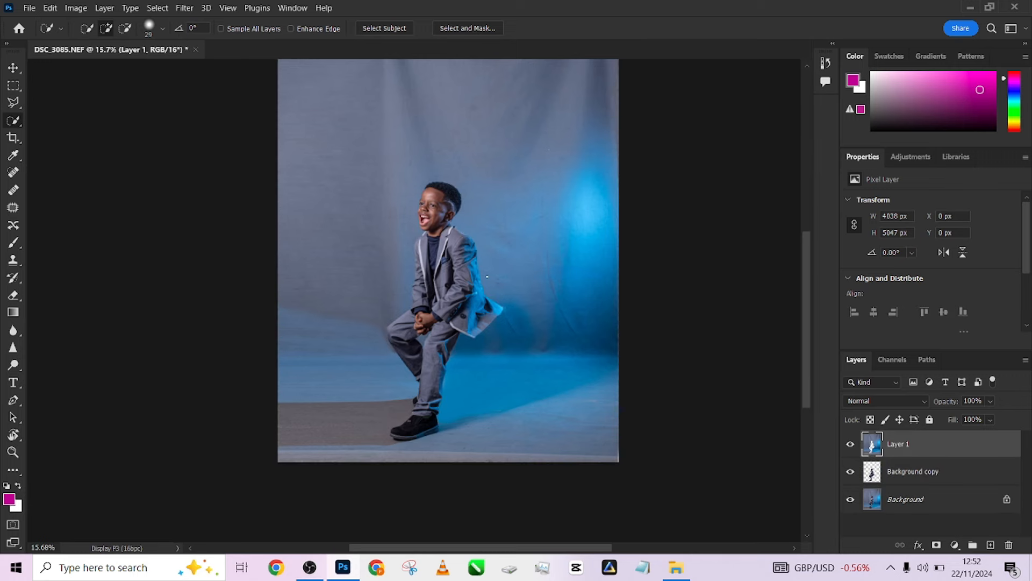
# - Load the backdrop layer's outline as a selection, apply a Gaussian Blur with a 144.6 px radius and deselect
pyautogui.keyDown('ctrl'); pyautogui.click(871, 446); pyautogui.keyUp('ctrl')
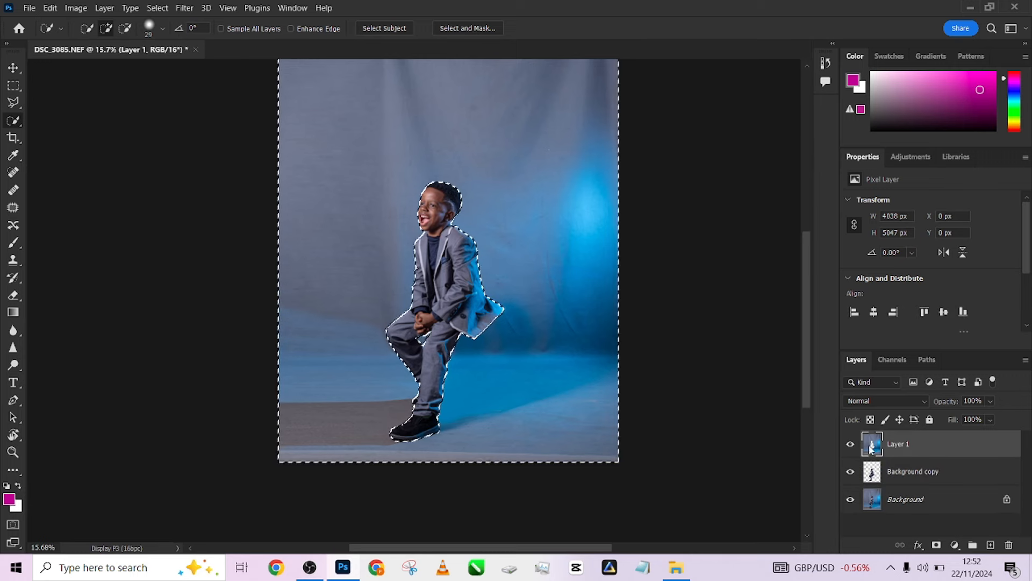
pyautogui.click(184, 8)
pyautogui.moveTo(194, 171)
pyautogui.click(402, 221)
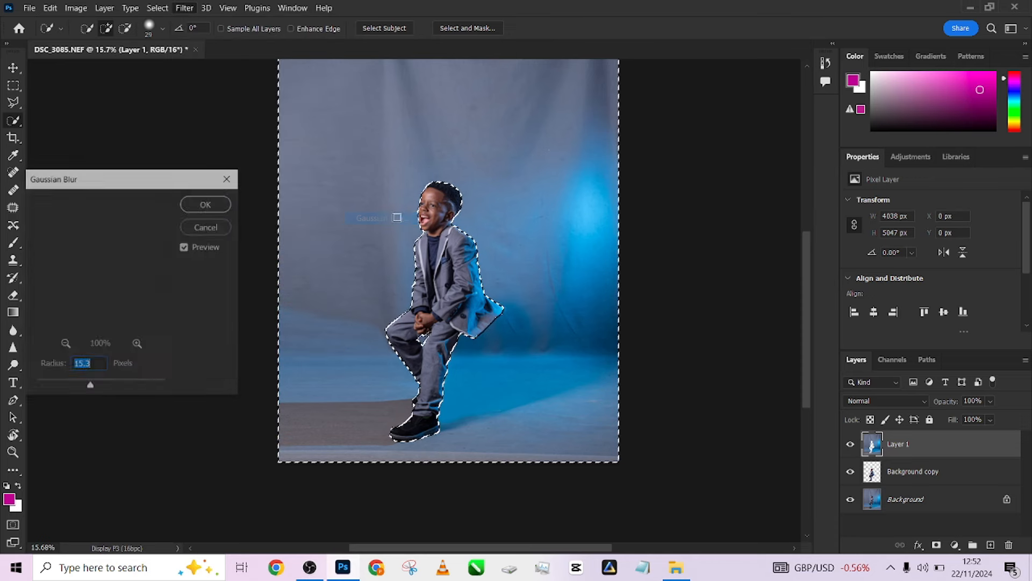
pyautogui.moveTo(90, 386); pyautogui.dragTo(123, 387)
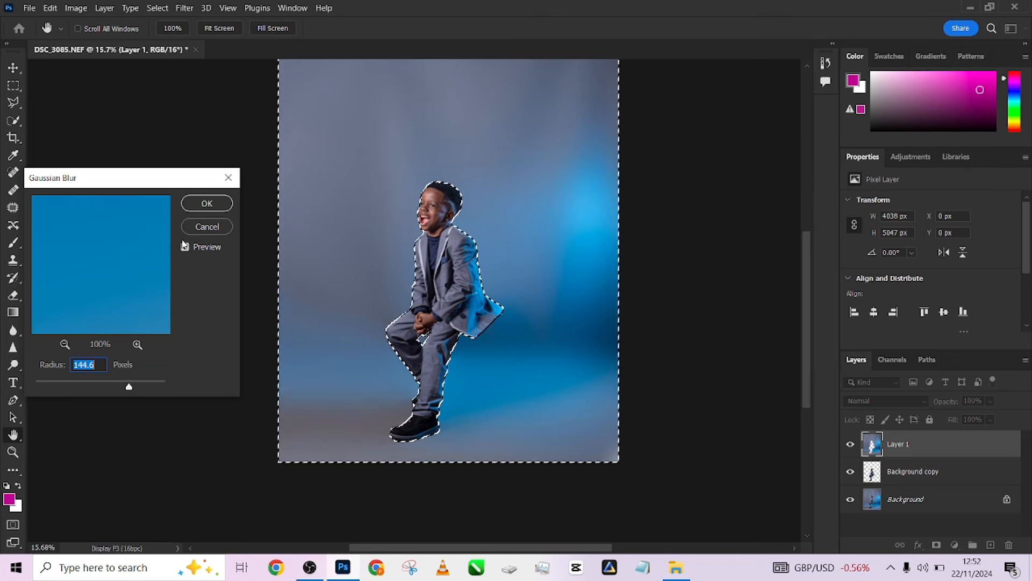
pyautogui.click(203, 206)
pyautogui.hotkey('ctrl', 'd')
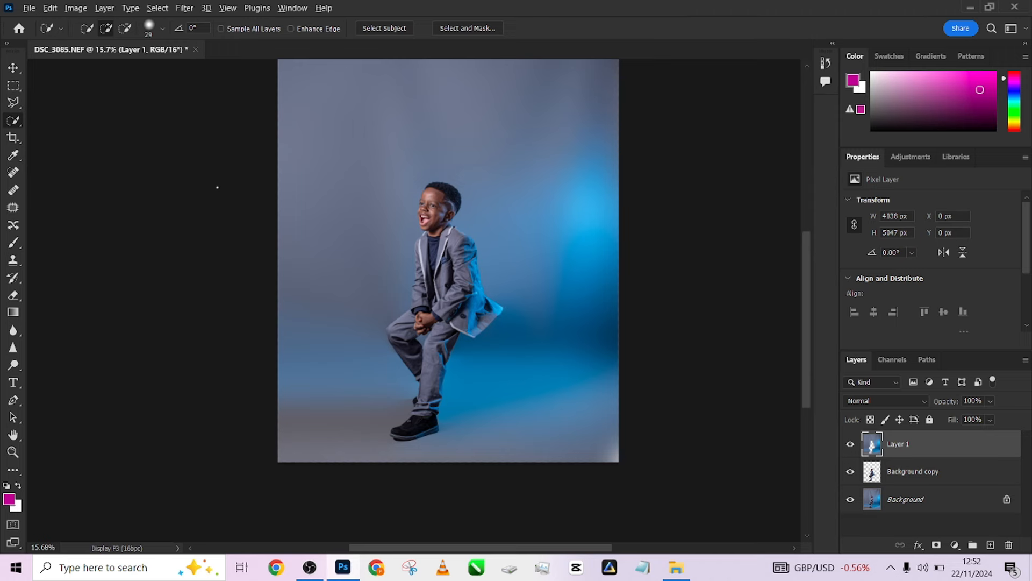
# - Extend the canvas above and on both sides of the photo to about 4508 × 5635 px with a 4:5 crop
pyautogui.scroll(-2, 381, 279)
pyautogui.press('c')
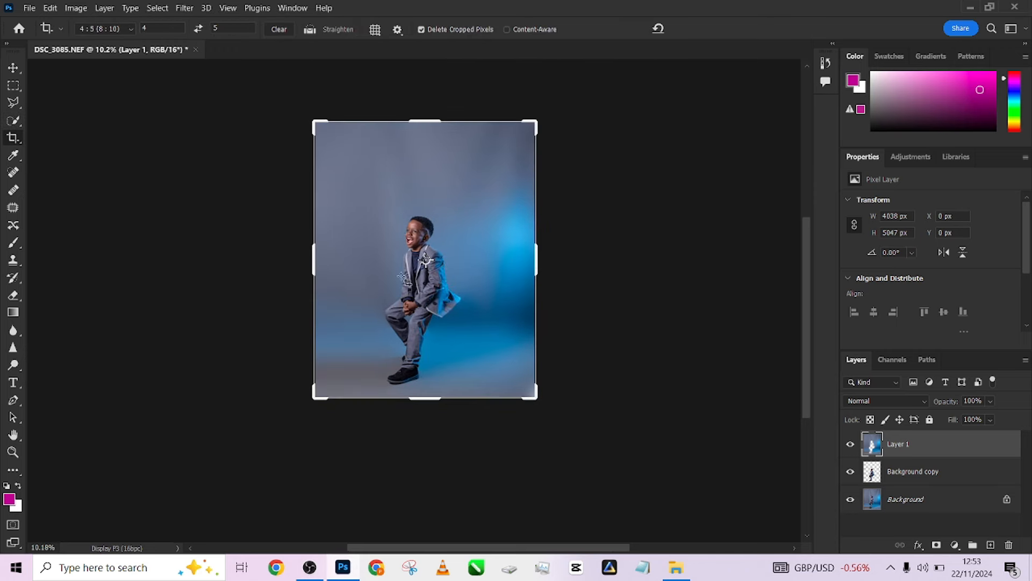
pyautogui.click(428, 121)
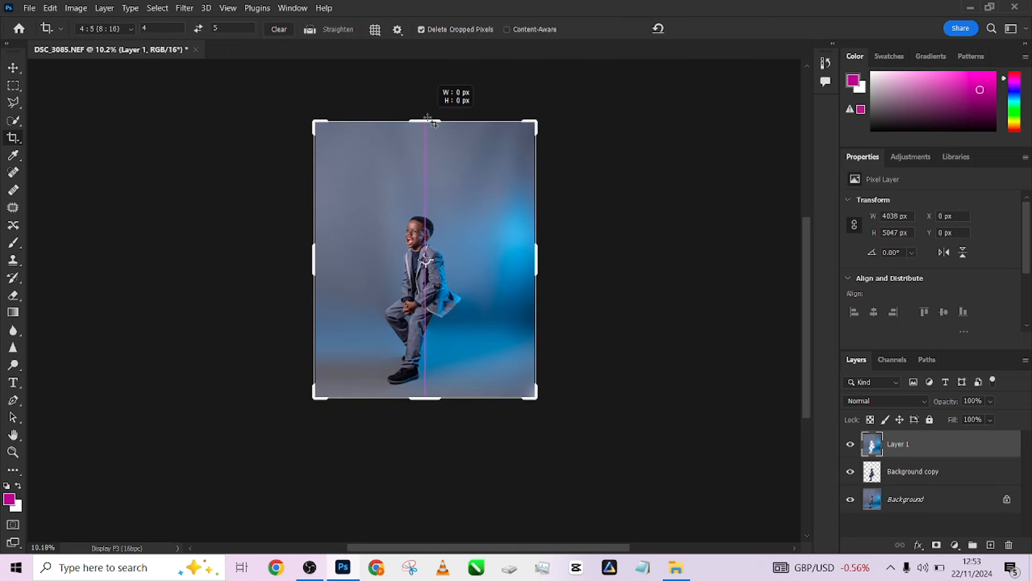
pyautogui.moveTo(423, 117); pyautogui.dragTo(428, 102)
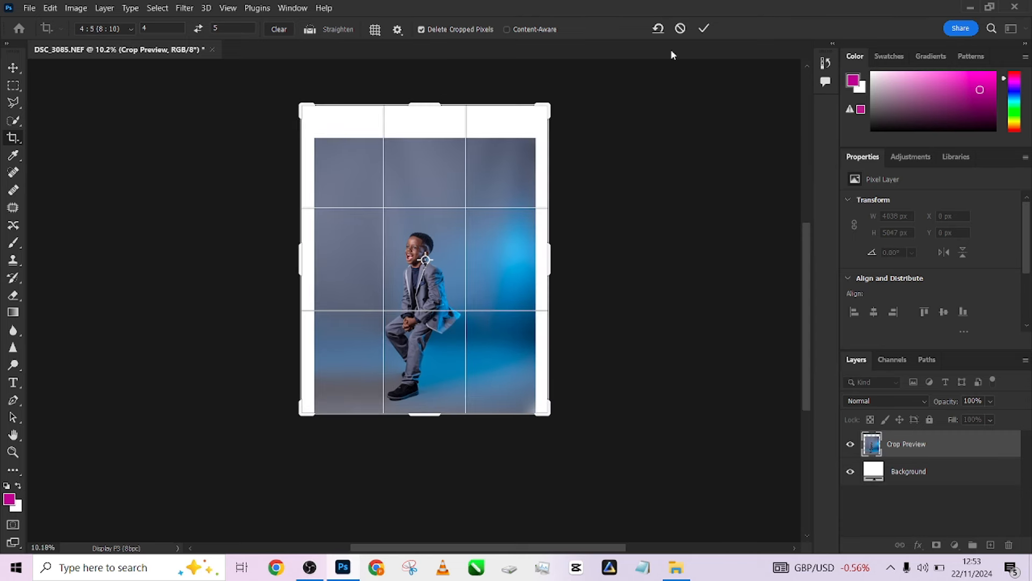
pyautogui.click(703, 28)
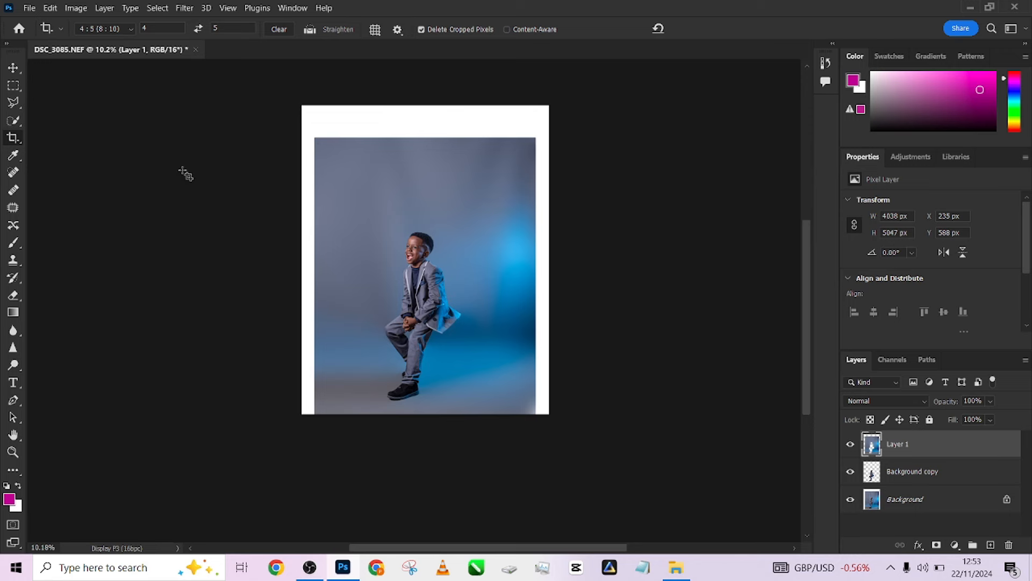
# - Select the left strip of the backdrop layer and stretch it outward over the white canvas margin
pyautogui.click(13, 86)
pyautogui.moveTo(291, 89); pyautogui.dragTo(345, 472)
pyautogui.hotkey('ctrl', 't')
pyautogui.moveTo(302, 261); pyautogui.dragTo(272, 260)
pyautogui.press('Return')
# - Select the right strip of the backdrop and stretch it to about 159% width to cover the white margin
pyautogui.moveTo(599, 108); pyautogui.dragTo(489, 463)
pyautogui.hotkey('ctrl', 't')
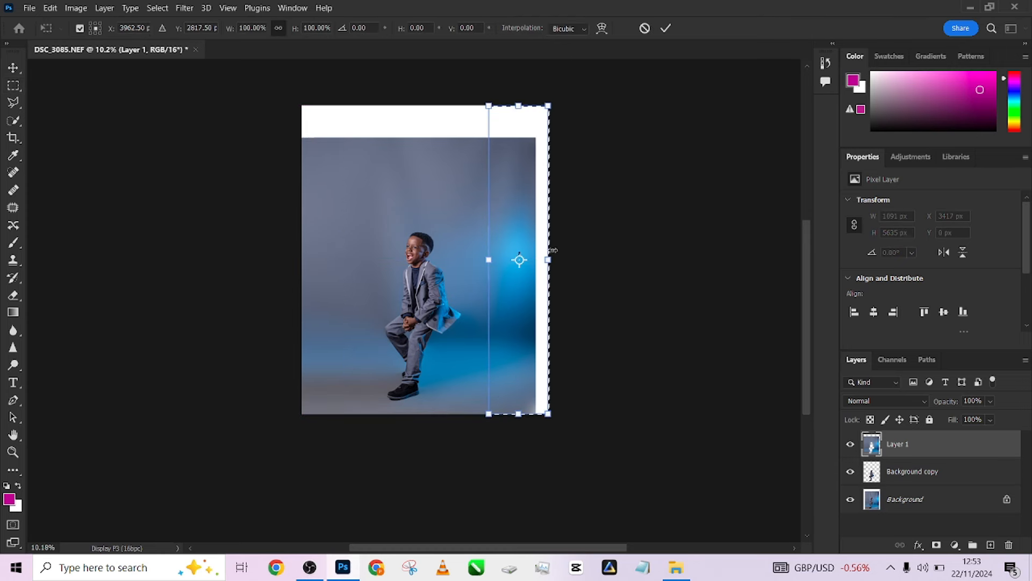
pyautogui.moveTo(553, 259); pyautogui.dragTo(584, 259)
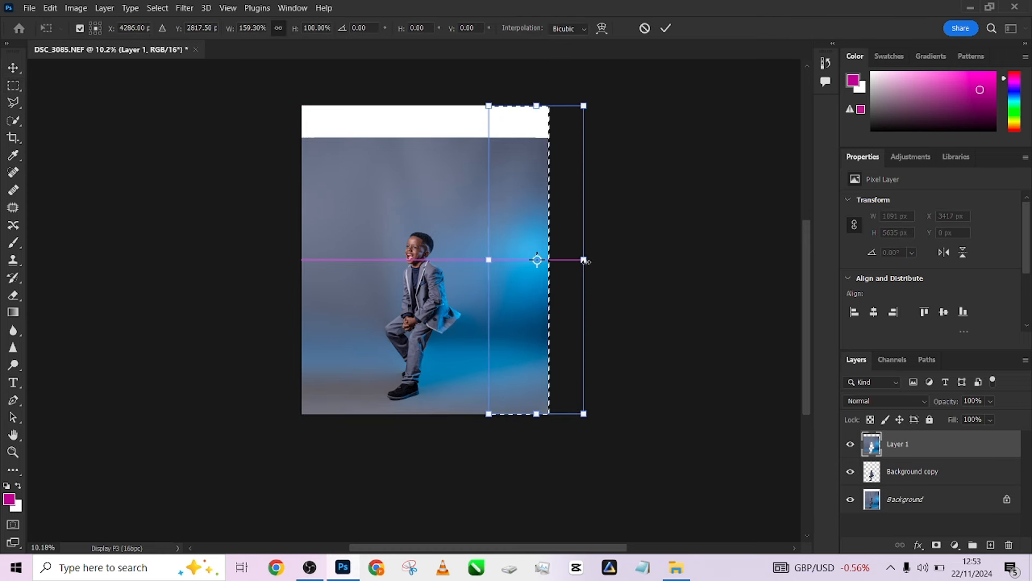
pyautogui.click(667, 29)
# - Select the top strip of the backdrop, stretch it upward to fill the white area above and deselect
pyautogui.moveTo(274, 92); pyautogui.dragTo(583, 172)
pyautogui.hotkey('ctrl', 't')
pyautogui.moveTo(426, 106); pyautogui.dragTo(426, 85)
pyautogui.click(666, 29)
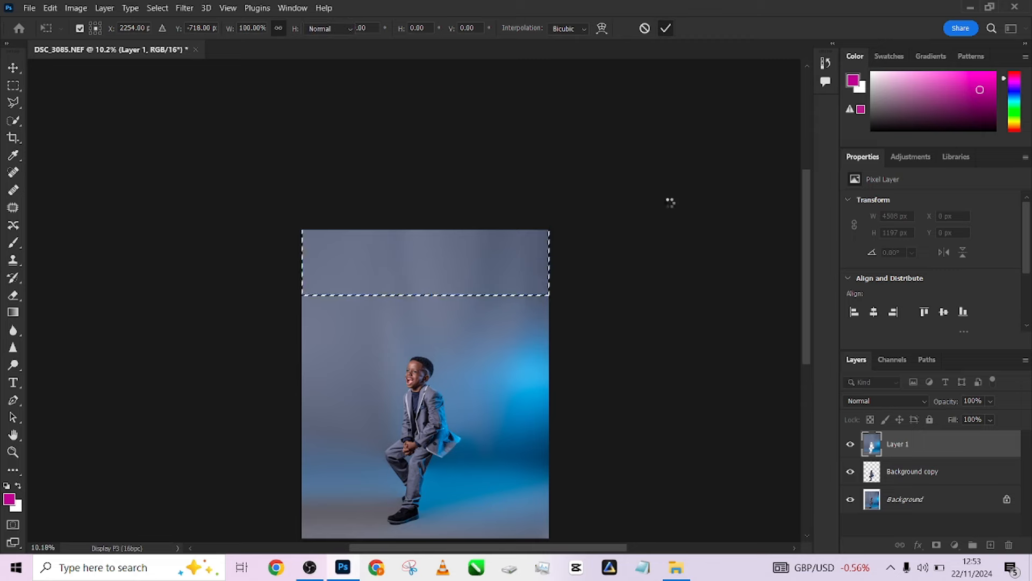
pyautogui.click(656, 263)
pyautogui.moveTo(498, 418); pyautogui.dragTo(494, 348)
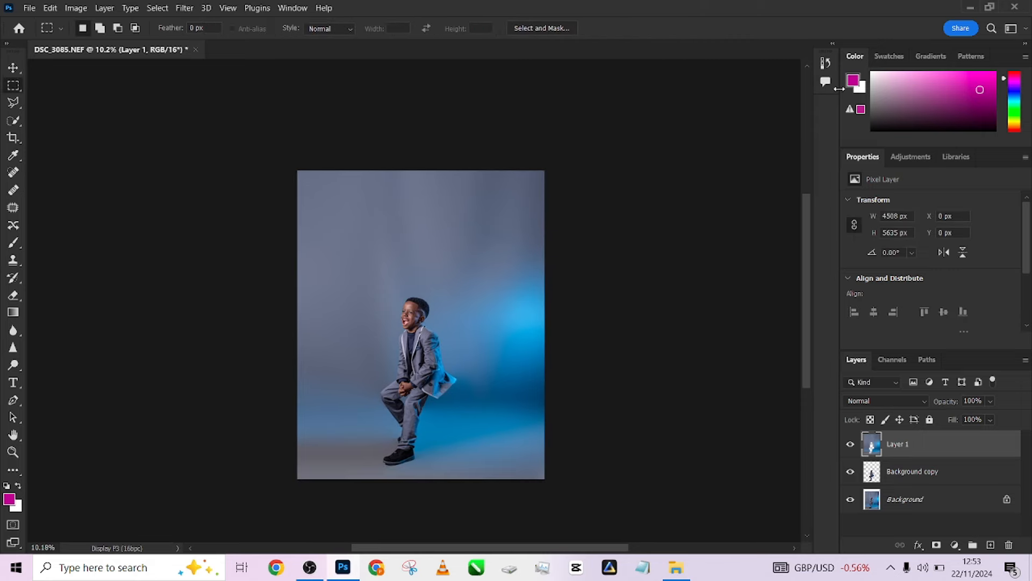
# - Switch to File Explorer, find the brown wall and wooden floor image 1 (57).jpg in "Hyper realikstic images" and open it in Photoshop
pyautogui.click(970, 8)
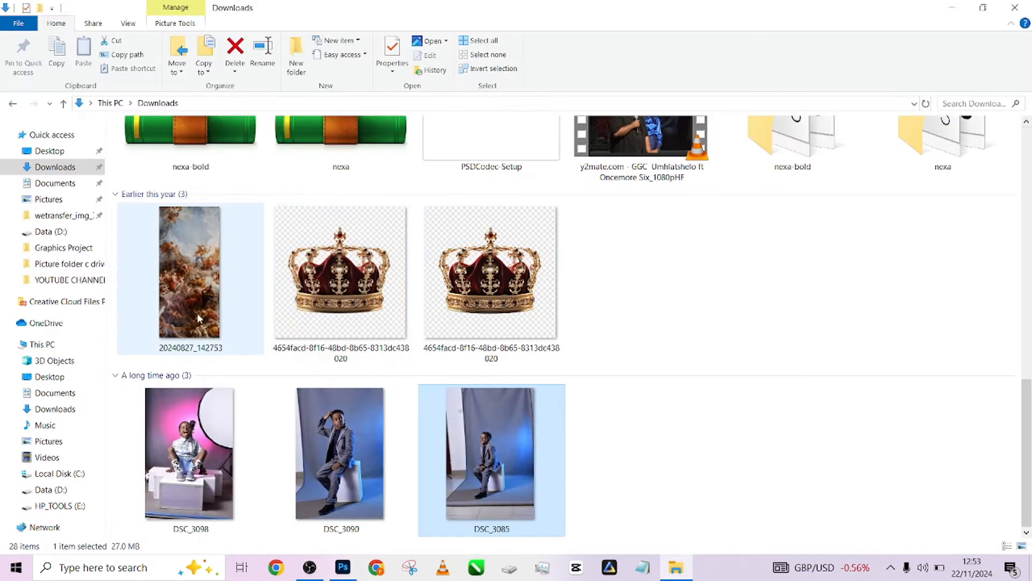
pyautogui.click(59, 263)
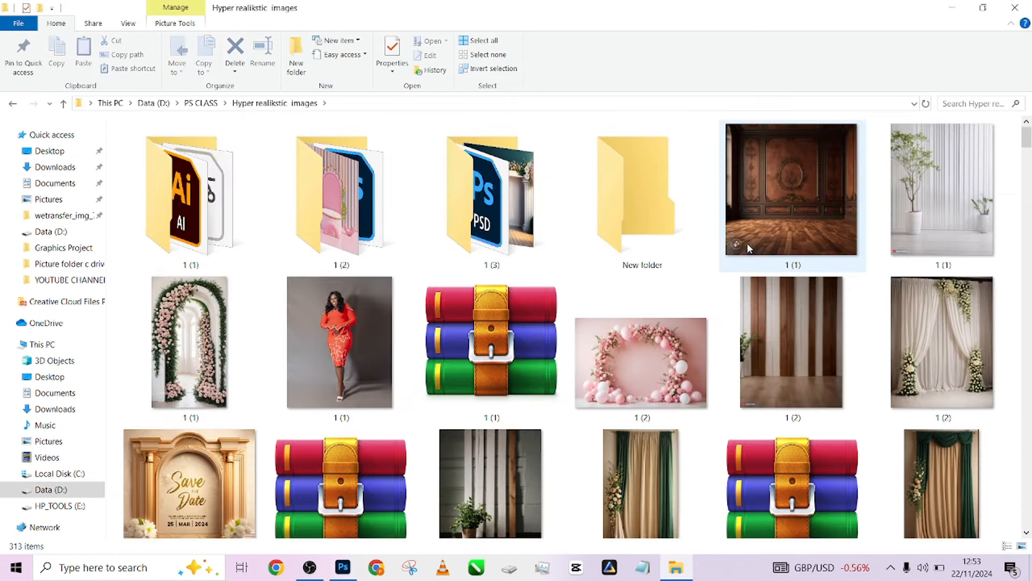
pyautogui.scroll(-10, 749, 240)
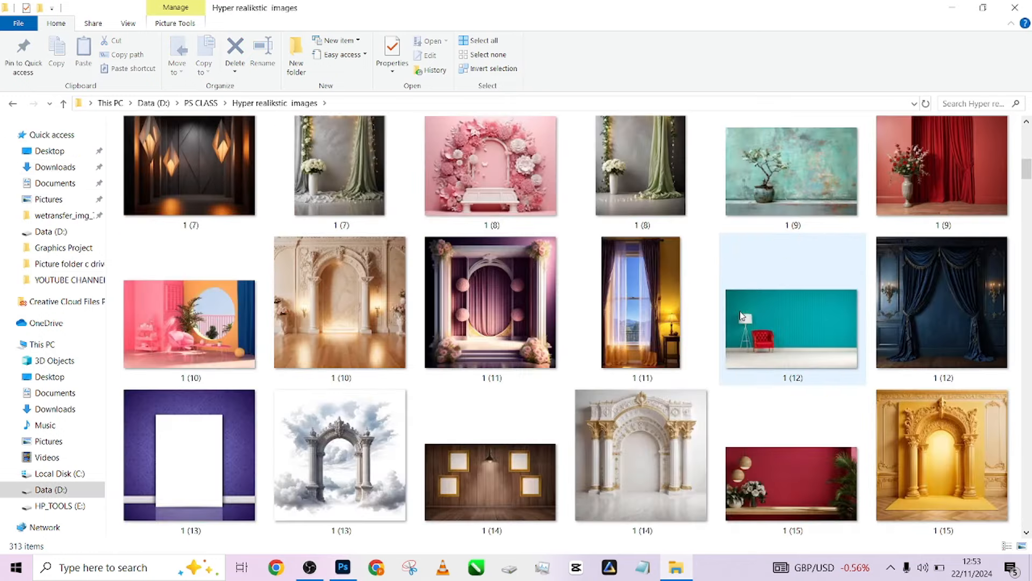
pyautogui.scroll(-15, 741, 316)
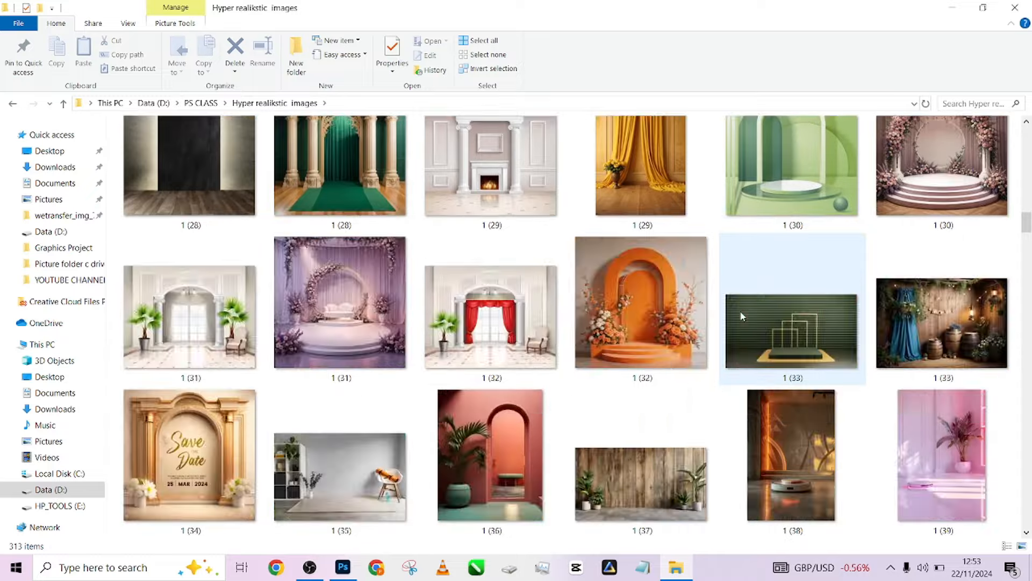
pyautogui.scroll(-20, 741, 316)
pyautogui.scroll(20, 742, 319)
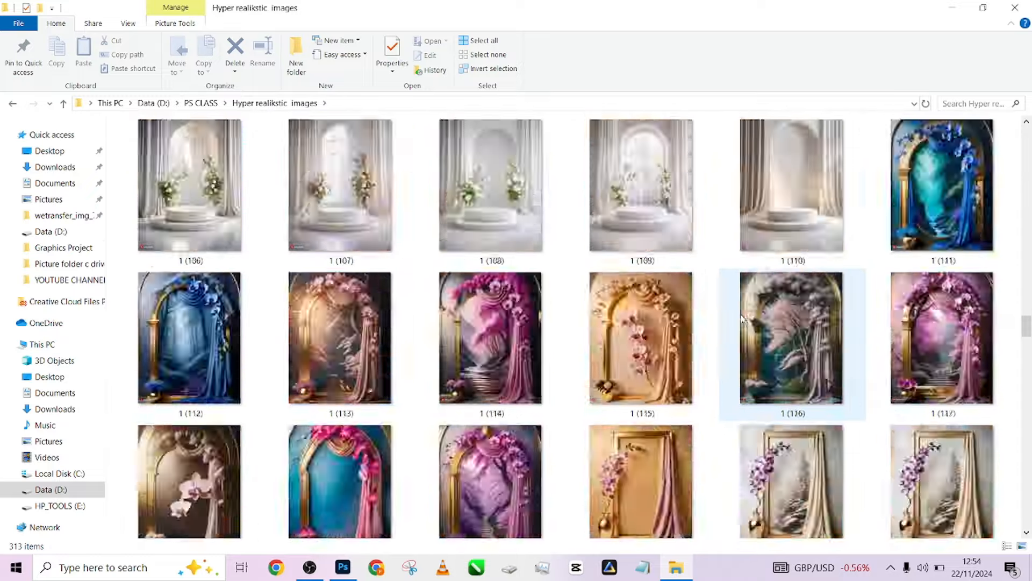
pyautogui.moveTo(875, 349); pyautogui.dragTo(918, 498)
# - Outline both pampas grass baskets as one selection with the Lasso tool, using a 10 px feather
pyautogui.rightClick(16, 104)
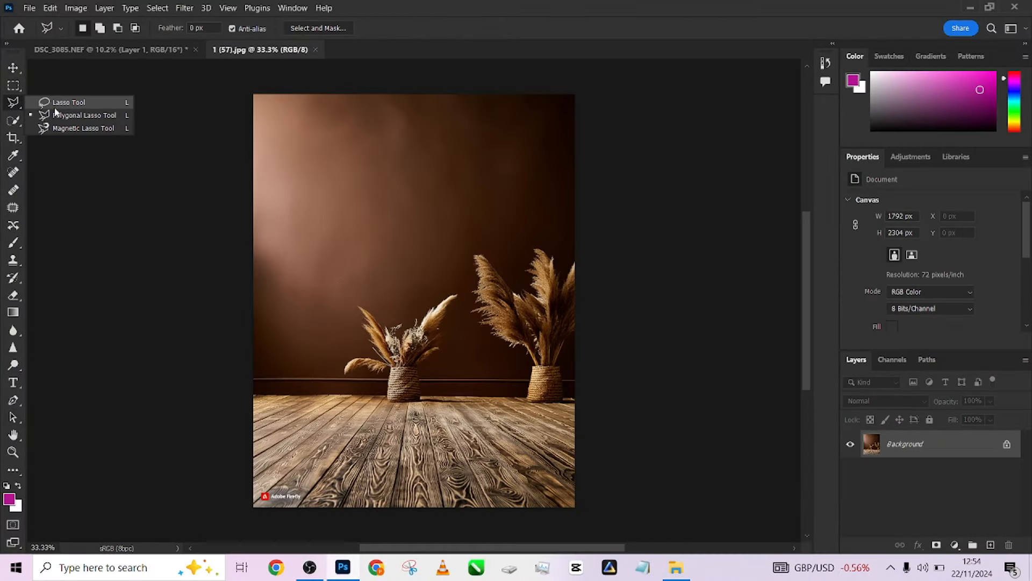
pyautogui.click(65, 102)
pyautogui.moveTo(544, 236)
pyautogui.mouseDown()
pyautogui.moveTo(569, 238)
pyautogui.moveTo(600, 307)
pyautogui.moveTo(586, 398)
pyautogui.mouseUp()
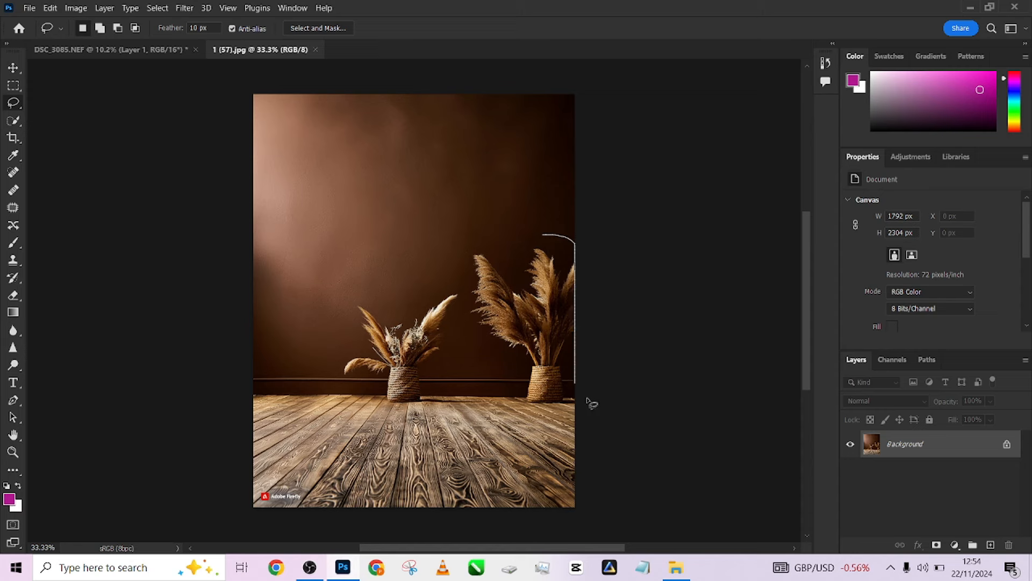
pyautogui.moveTo(508, 371); pyautogui.dragTo(475, 324)
pyautogui.moveTo(462, 272); pyautogui.dragTo(544, 235)
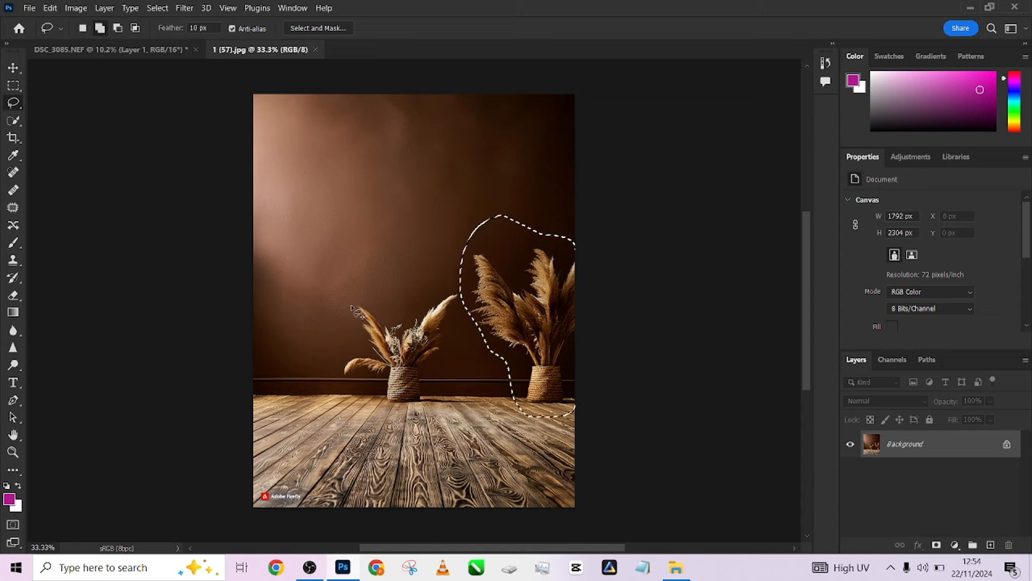
pyautogui.moveTo(351, 305)
pyautogui.mouseDown()
pyautogui.moveTo(331, 388)
pyautogui.moveTo(460, 369)
pyautogui.moveTo(473, 285)
pyautogui.moveTo(354, 304)
pyautogui.mouseUp()
# - Fill the selected areas to replace both pampas baskets with the surrounding wall and floor
pyautogui.rightClick(451, 351)
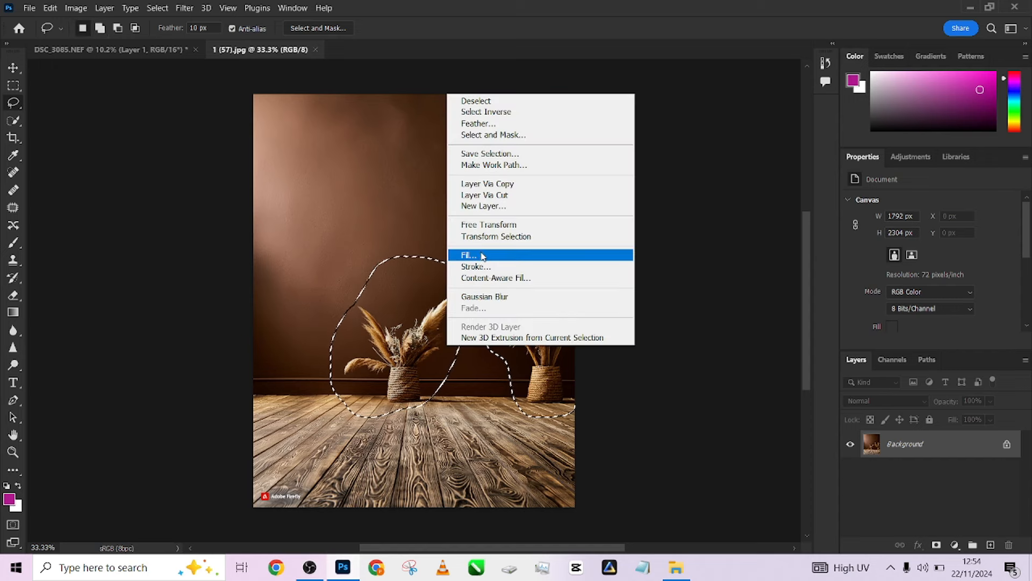
pyautogui.click(531, 254)
pyautogui.click(360, 221)
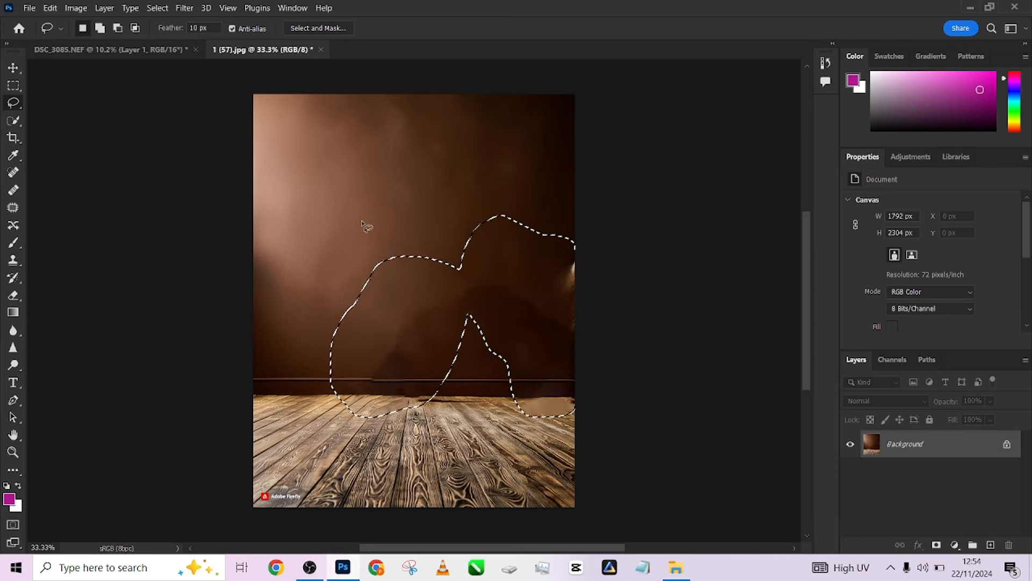
# - Clean up the baseboard, floor edge and bright spot at the wall's right edge with a 376 px Clone Stamp, and deselect
pyautogui.press('s')
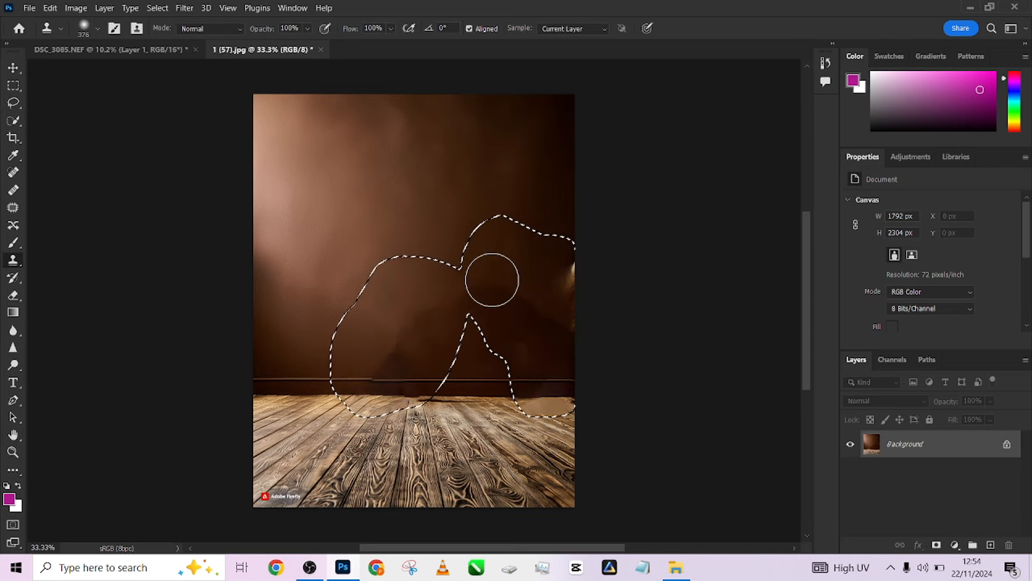
pyautogui.keyDown('alt'); pyautogui.click(497, 395); pyautogui.keyUp('alt')
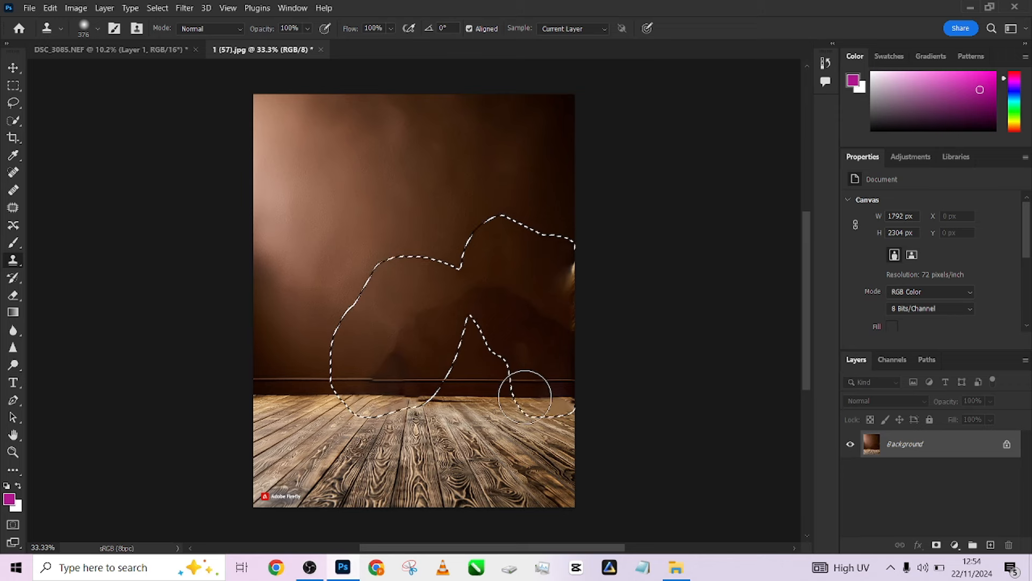
pyautogui.moveTo(523, 397); pyautogui.dragTo(555, 396)
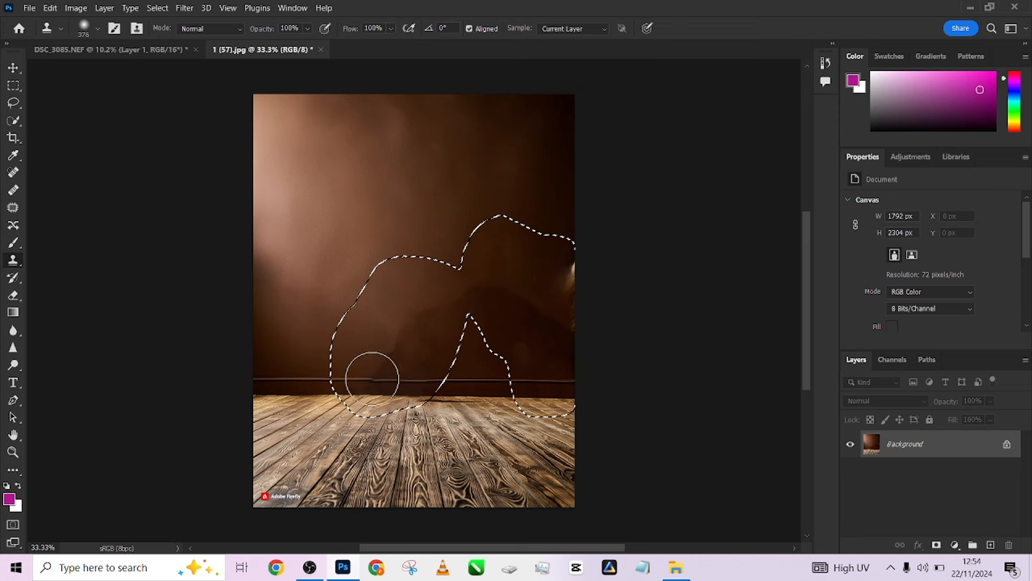
pyautogui.keyDown('alt'); pyautogui.click(571, 214); pyautogui.keyUp('alt')
pyautogui.moveTo(573, 261)
pyautogui.mouseDown()
pyautogui.moveTo(579, 290)
pyautogui.moveTo(573, 245)
pyautogui.moveTo(566, 275)
pyautogui.moveTo(569, 260)
pyautogui.moveTo(585, 312)
pyautogui.moveTo(576, 313)
pyautogui.moveTo(567, 256)
pyautogui.moveTo(570, 324)
pyautogui.moveTo(572, 266)
pyautogui.mouseUp()
pyautogui.keyDown('alt'); pyautogui.click(571, 245); pyautogui.keyUp('alt')
pyautogui.keyDown('alt'); pyautogui.click(565, 253); pyautogui.keyUp('alt')
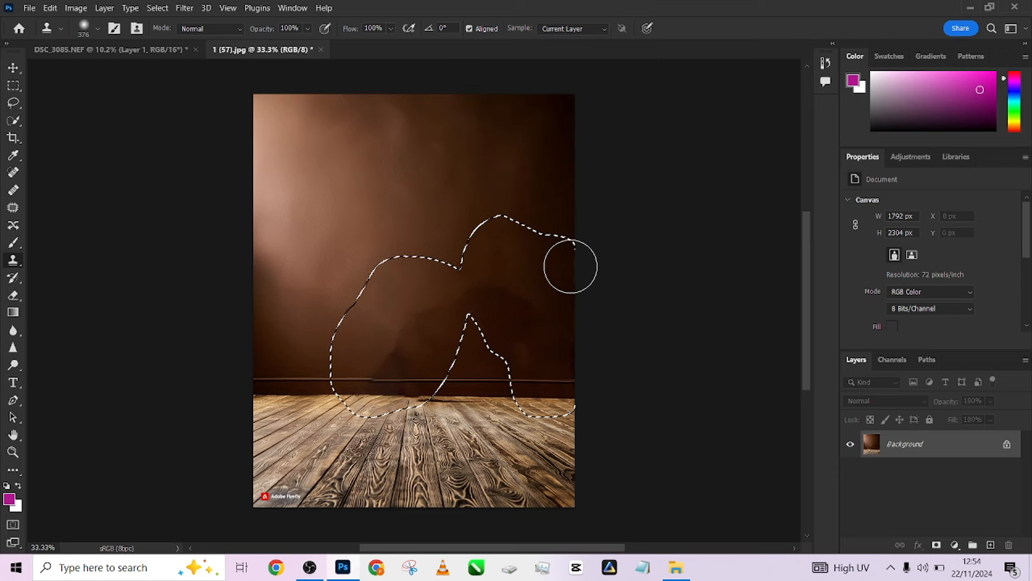
pyautogui.hotkey('ctrl', 'd')
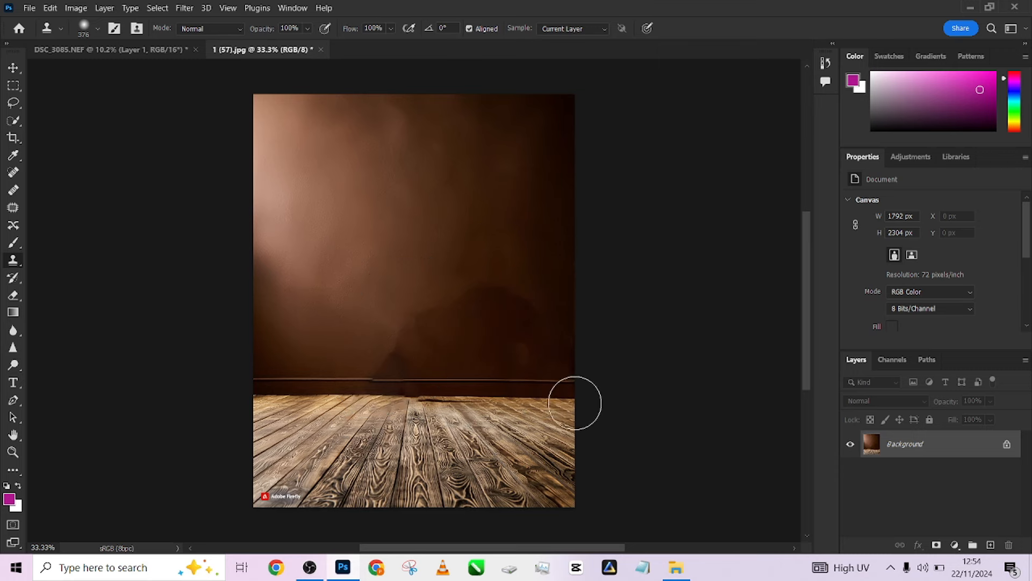
# - Blend the dark patches on the lower wall into the surrounding brown with the Mixer Brush tool
pyautogui.click(14, 473)
pyautogui.click(63, 379)
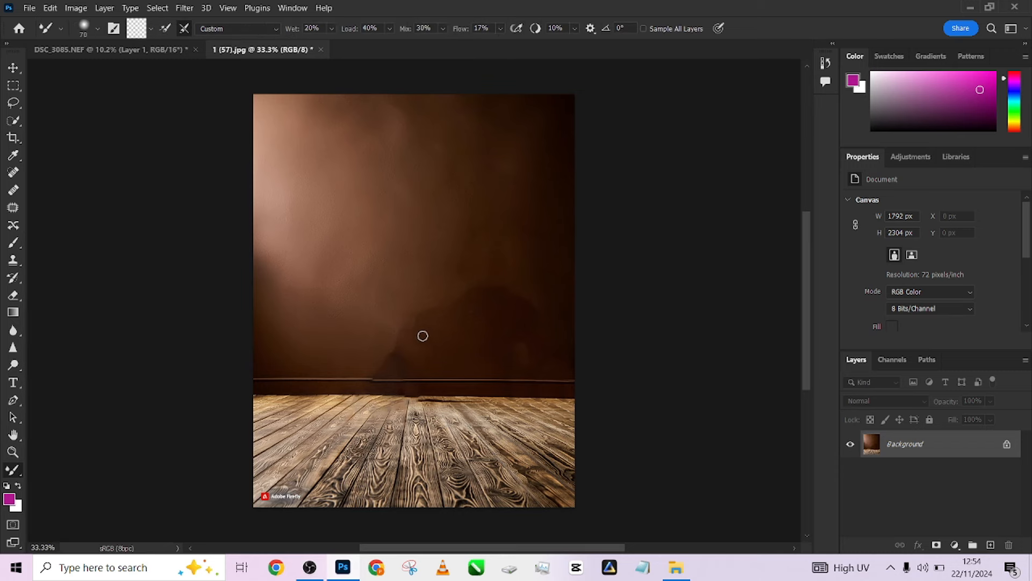
pyautogui.moveTo(432, 321)
pyautogui.mouseDown()
pyautogui.moveTo(473, 323)
pyautogui.moveTo(511, 357)
pyautogui.moveTo(442, 297)
pyautogui.moveTo(304, 348)
pyautogui.moveTo(458, 340)
pyautogui.mouseUp()
# - Cover the Adobe Firefly mark in the floor's lower-left corner with nearby wood planks using the Clone Stamp tool
pyautogui.click(12, 261)
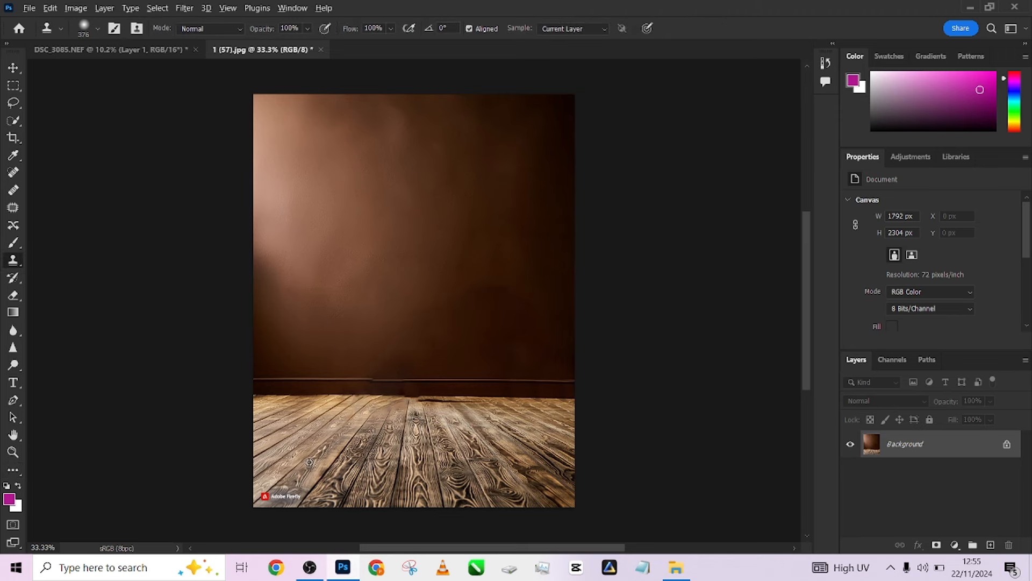
pyautogui.keyDown('alt'); pyautogui.click(307, 466); pyautogui.keyUp('alt')
pyautogui.moveTo(286, 494)
pyautogui.mouseDown()
pyautogui.moveTo(272, 495)
pyautogui.moveTo(292, 502)
pyautogui.mouseUp()
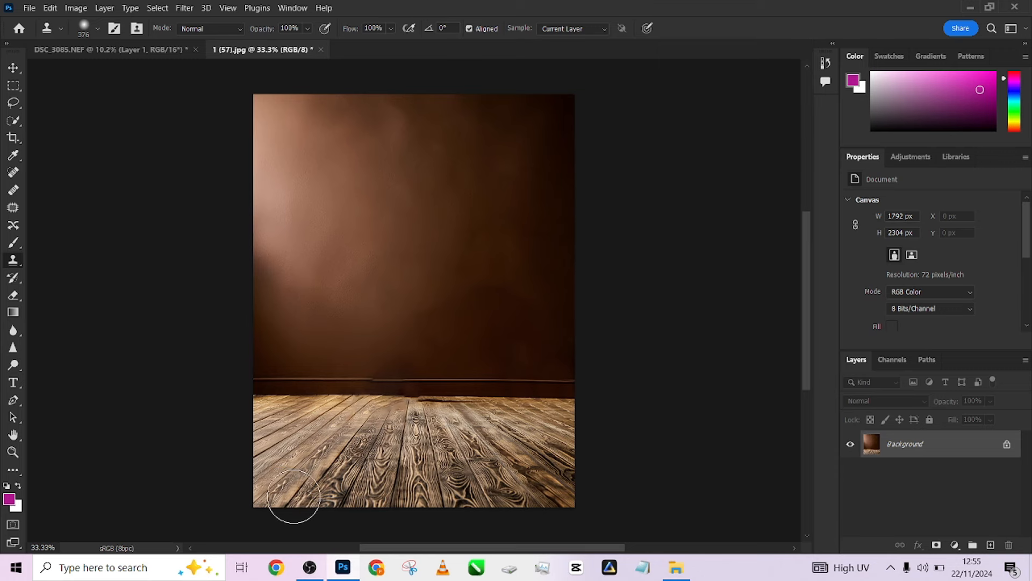
# - Unlock the wall image's background layer and move it into the DSC_3085.NEF portrait, accepting the bit-depth difference
pyautogui.click(1006, 446)
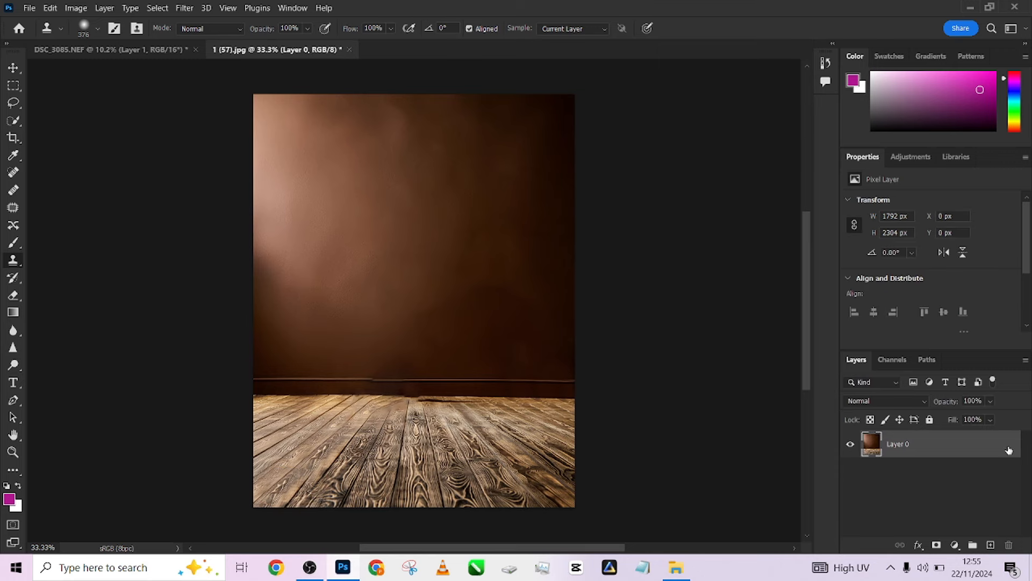
pyautogui.press('v')
pyautogui.moveTo(475, 356); pyautogui.dragTo(411, 385)
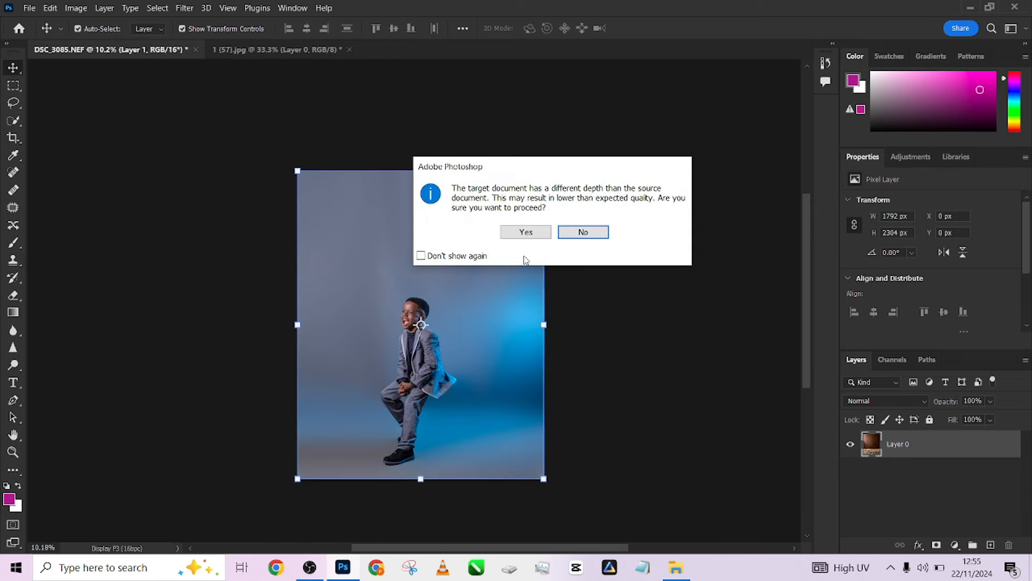
pyautogui.click(527, 233)
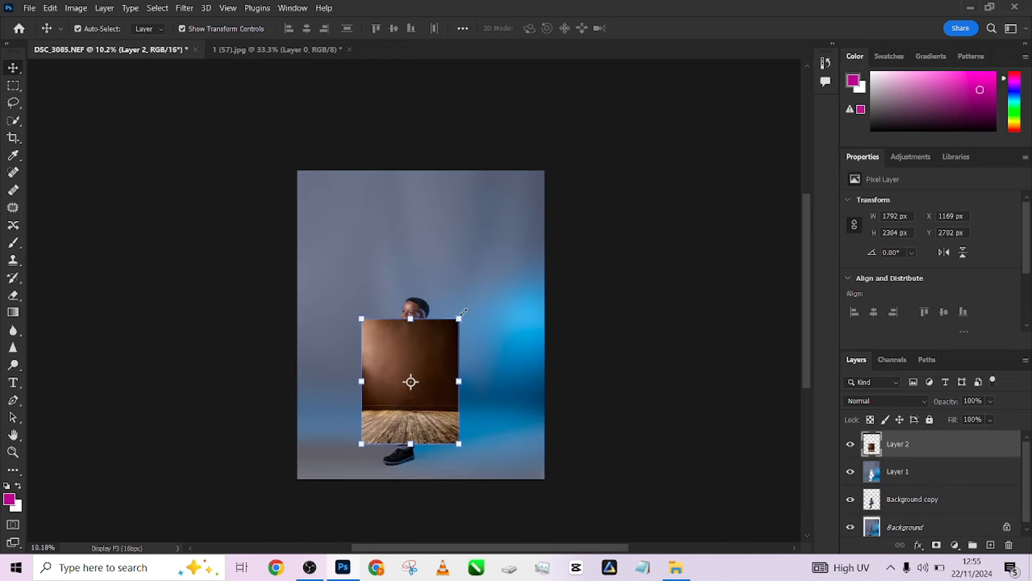
# - Scale the wall image to about 265% so it covers the canvas, and place the Background copy cutout above it
pyautogui.moveTo(464, 312); pyautogui.dragTo(535, 245)
pyautogui.moveTo(490, 329); pyautogui.dragTo(505, 270)
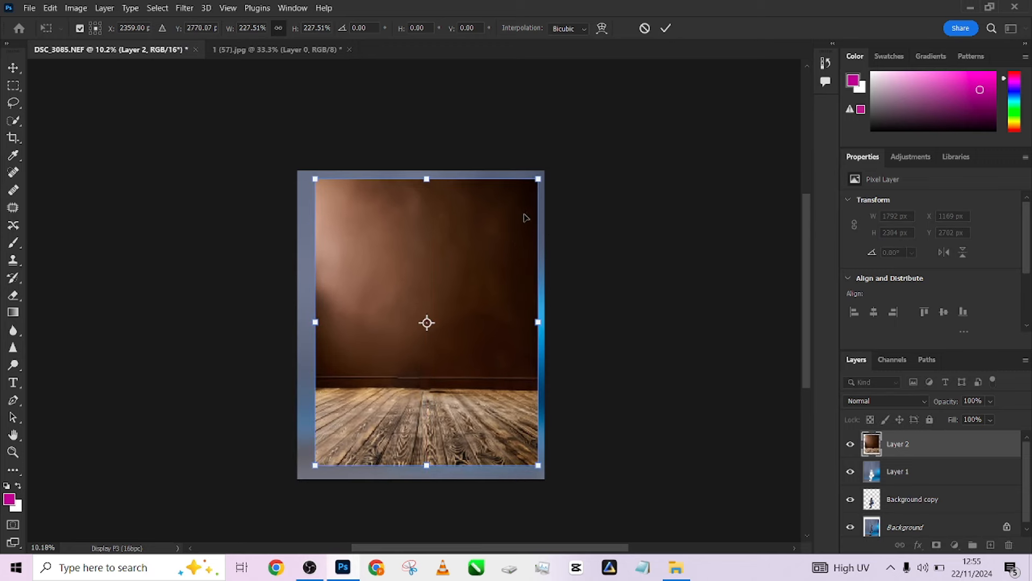
pyautogui.moveTo(314, 175); pyautogui.dragTo(274, 164)
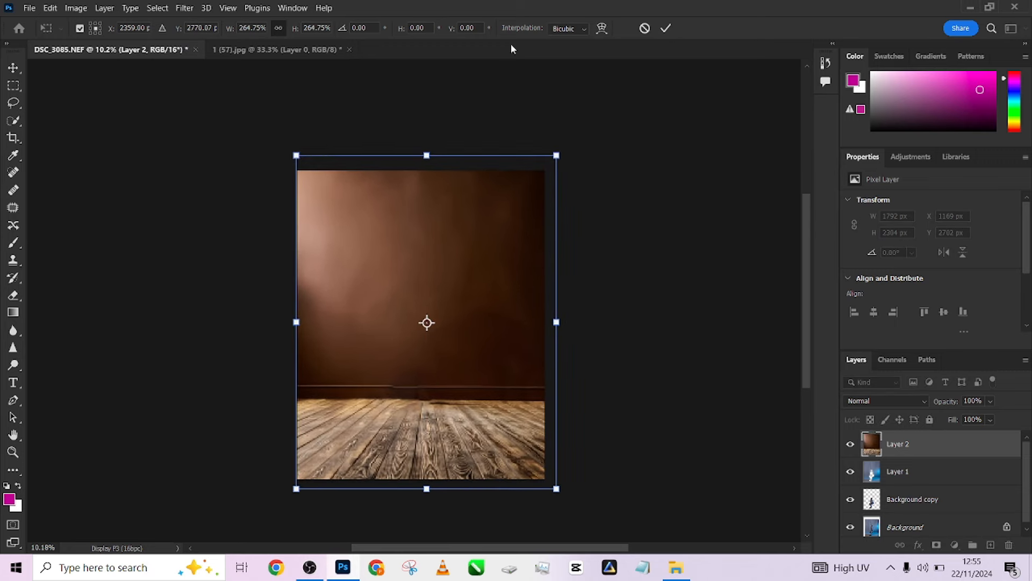
pyautogui.click(666, 28)
pyautogui.moveTo(931, 509); pyautogui.dragTo(914, 433)
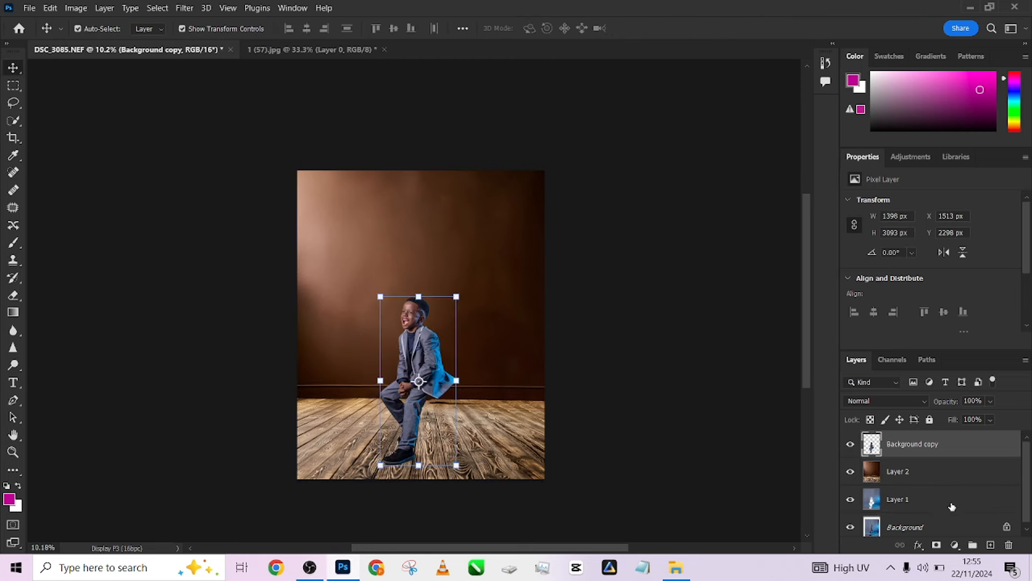
# - Align the wall layer with the canvas's top-left corner and enlarge it to about 107% around its centre
pyautogui.click(941, 468)
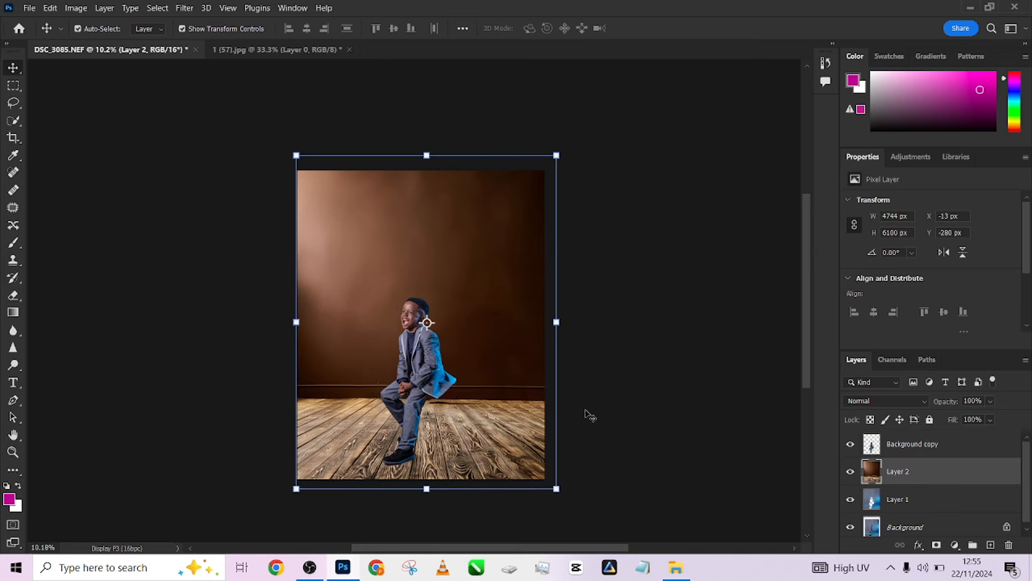
pyautogui.moveTo(519, 397); pyautogui.dragTo(512, 397)
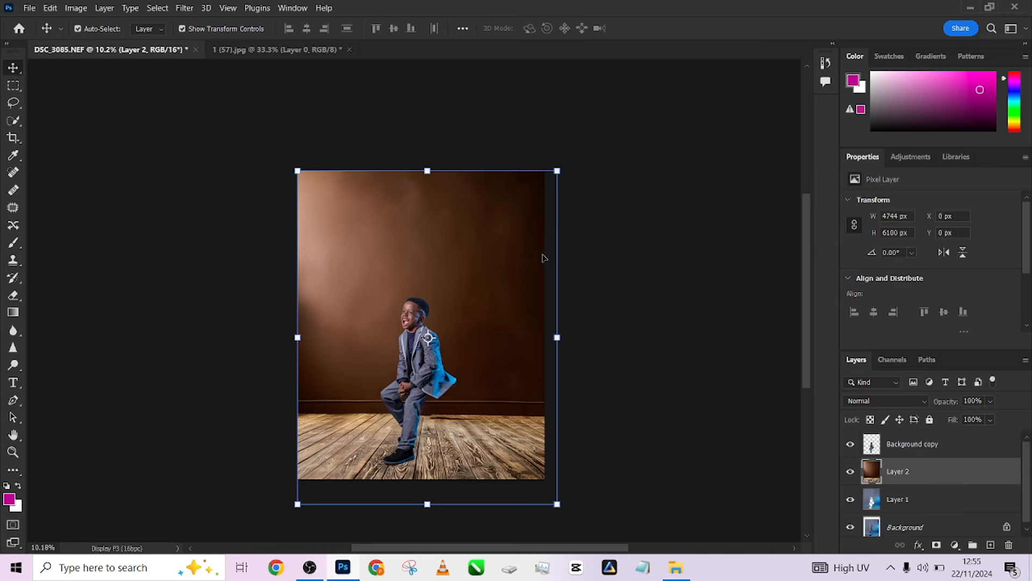
pyautogui.moveTo(558, 172); pyautogui.dragTo(566, 159)
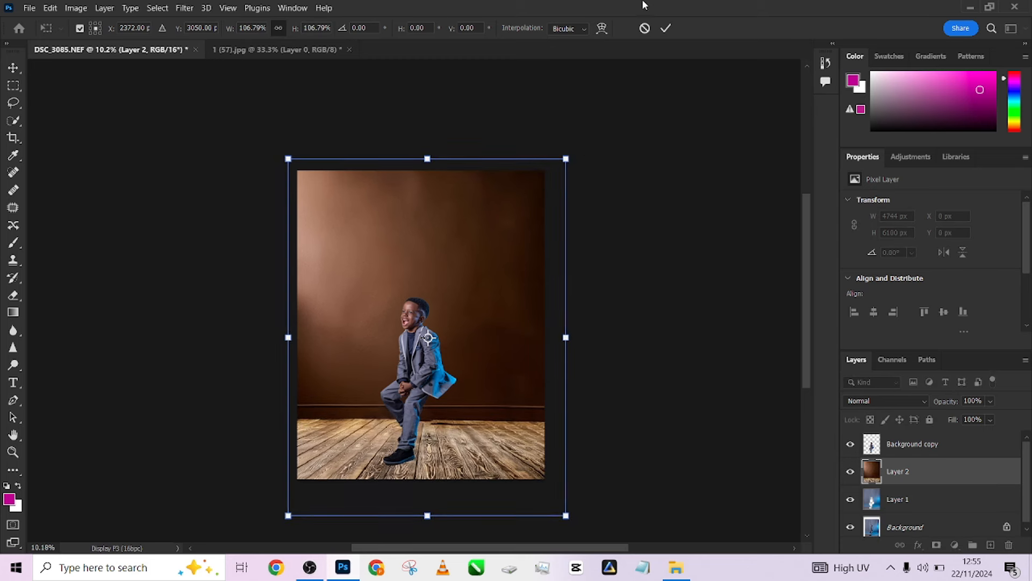
pyautogui.click(665, 28)
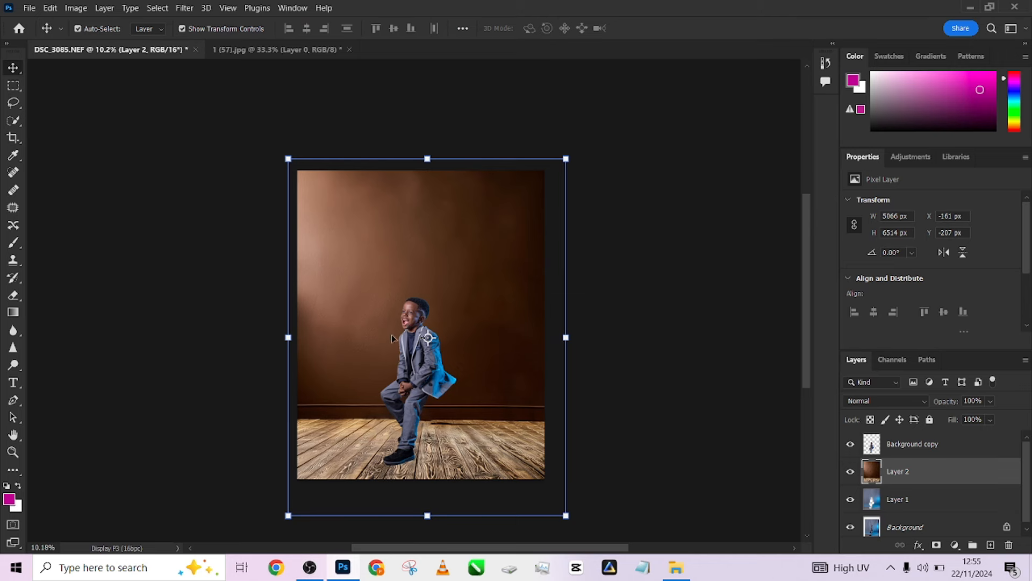
# - Set the blend mode of the wall layer, Layer 2, to Overlay
pyautogui.click(862, 401)
pyautogui.click(863, 379)
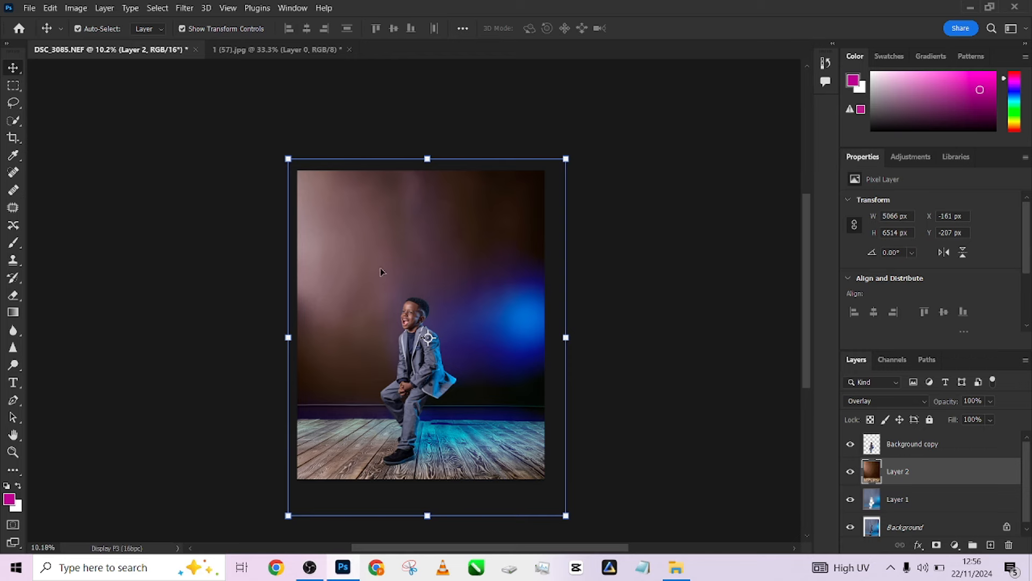
pyautogui.scroll(3, 404, 314)
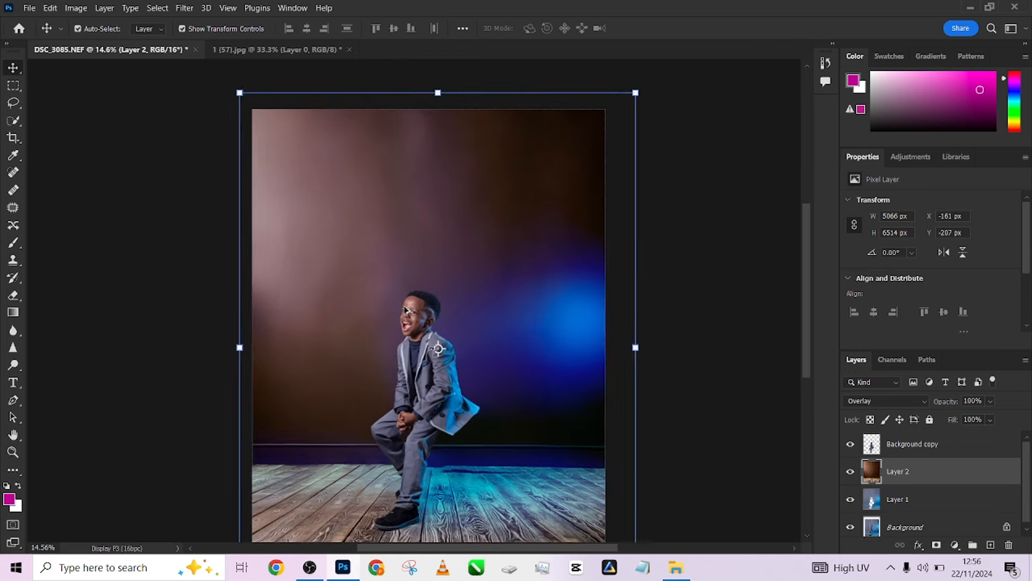
pyautogui.moveTo(463, 428); pyautogui.dragTo(454, 410)
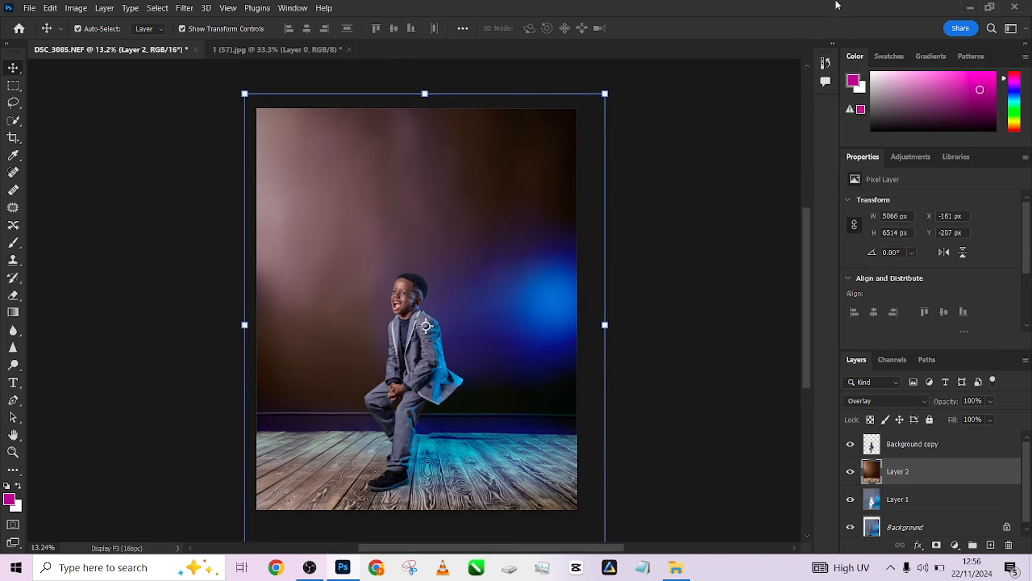
# - Switch to File Explorer and find the purple rocking chair file in the Downloads folder
pyautogui.click(971, 10)
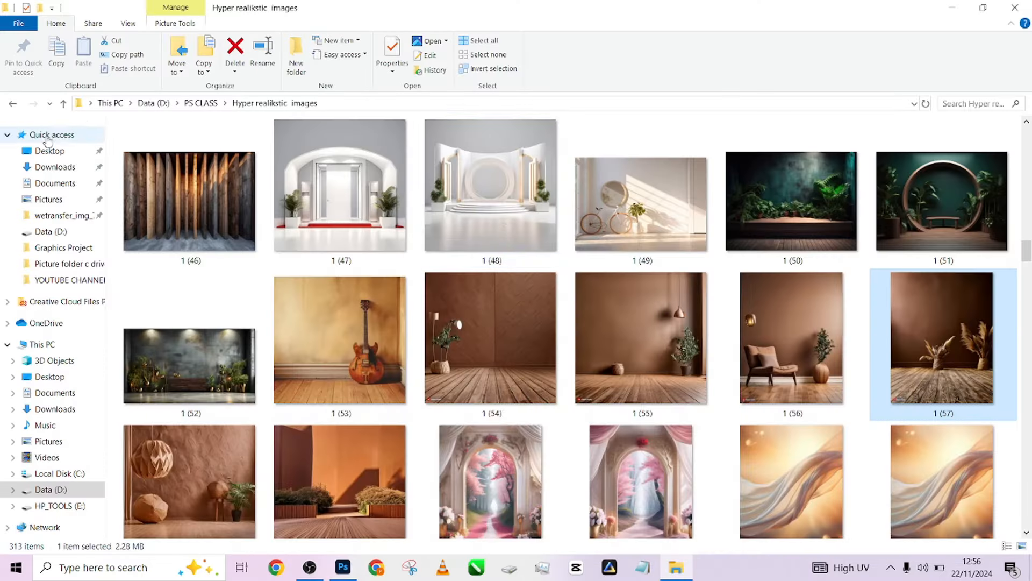
pyautogui.click(55, 167)
pyautogui.scroll(-15, 446, 312)
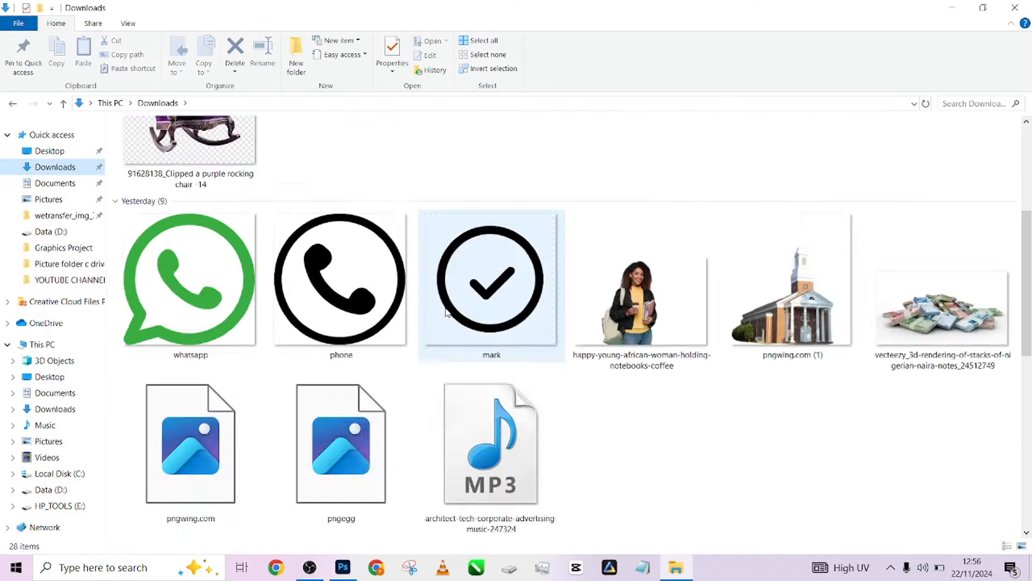
pyautogui.scroll(10, 476, 348)
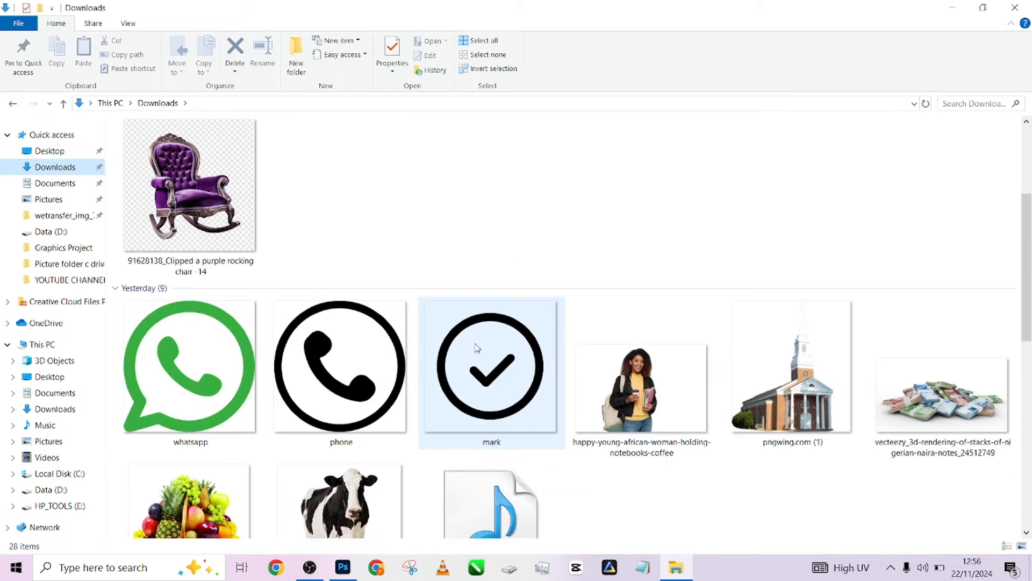
# - Open the purple rocking chair file in Photoshop as a separate document instead of placing it in the portrait
pyautogui.moveTo(231, 220); pyautogui.dragTo(470, 398)
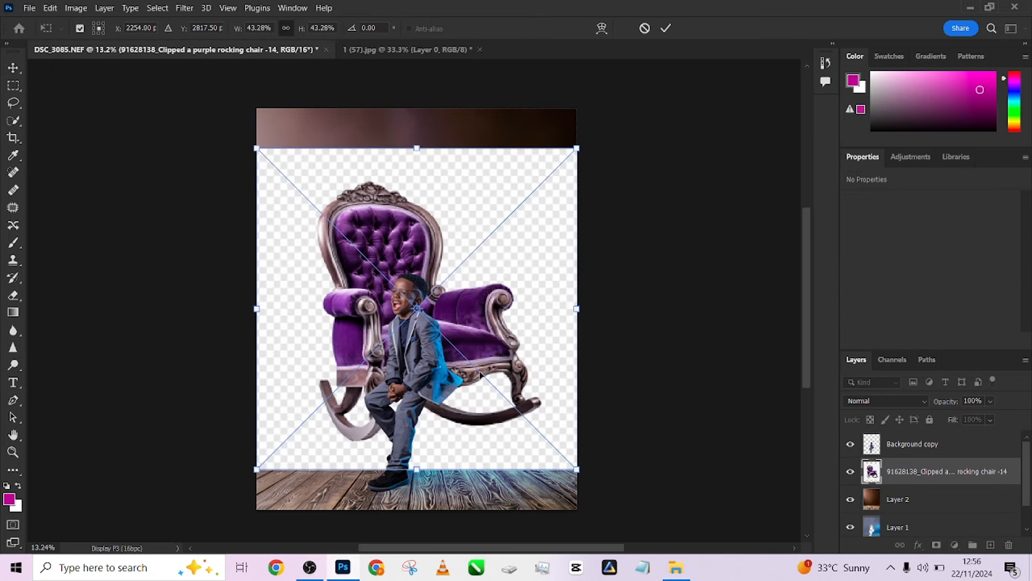
pyautogui.click(645, 29)
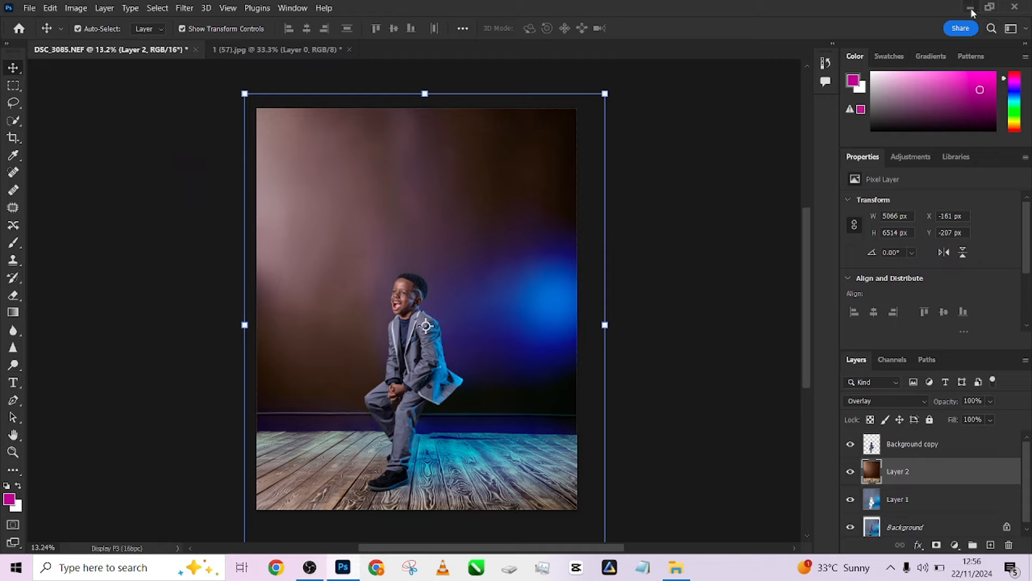
pyautogui.click(971, 9)
pyautogui.moveTo(202, 211); pyautogui.dragTo(918, 492)
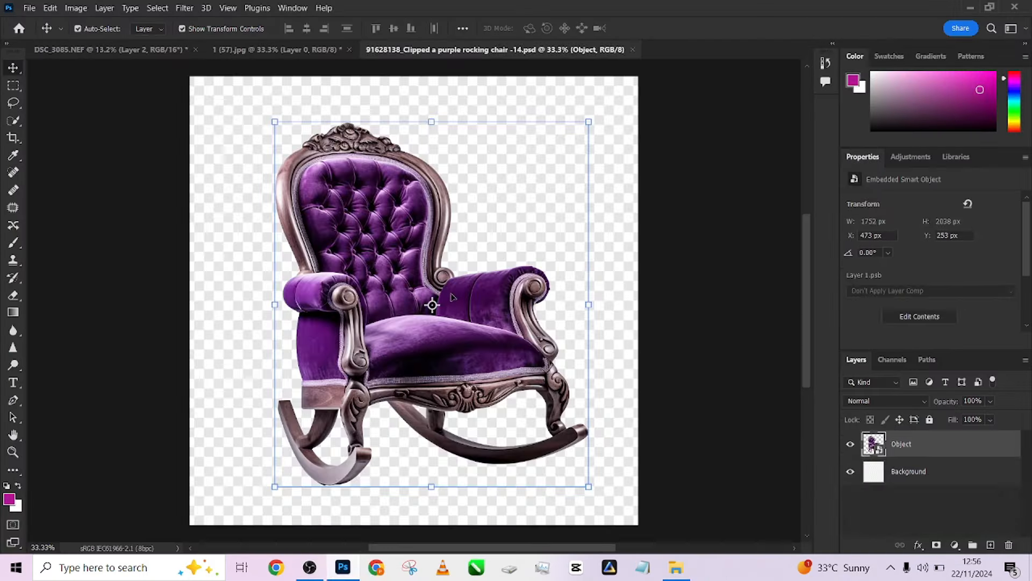
# - Move the chair's Object layer into the DSC_3085.NEF portrait between the boy and the wall, accepting the bit-depth difference
pyautogui.moveTo(432, 305); pyautogui.dragTo(203, 47)
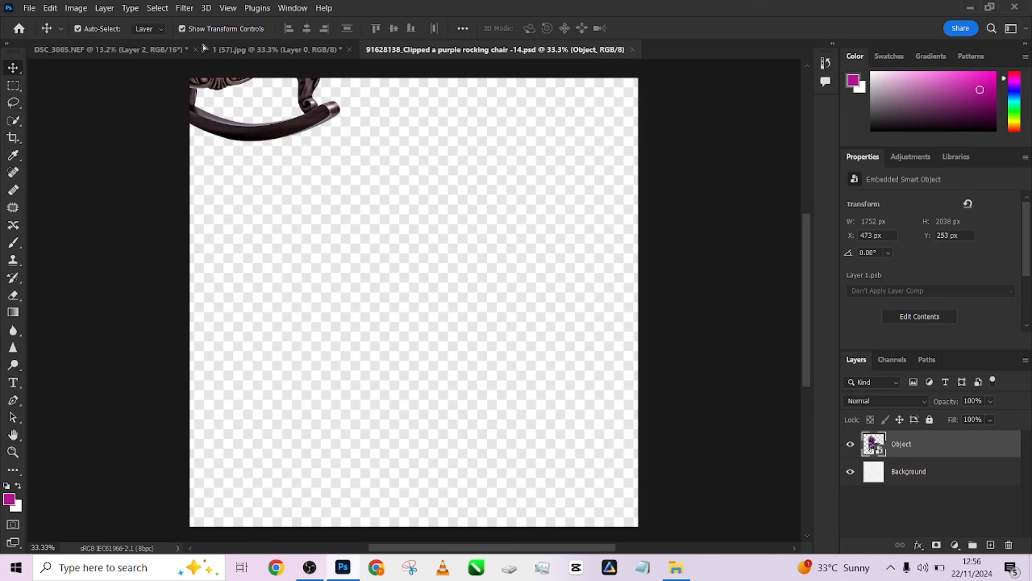
pyautogui.moveTo(127, 46); pyautogui.dragTo(418, 410)
pyautogui.click(526, 231)
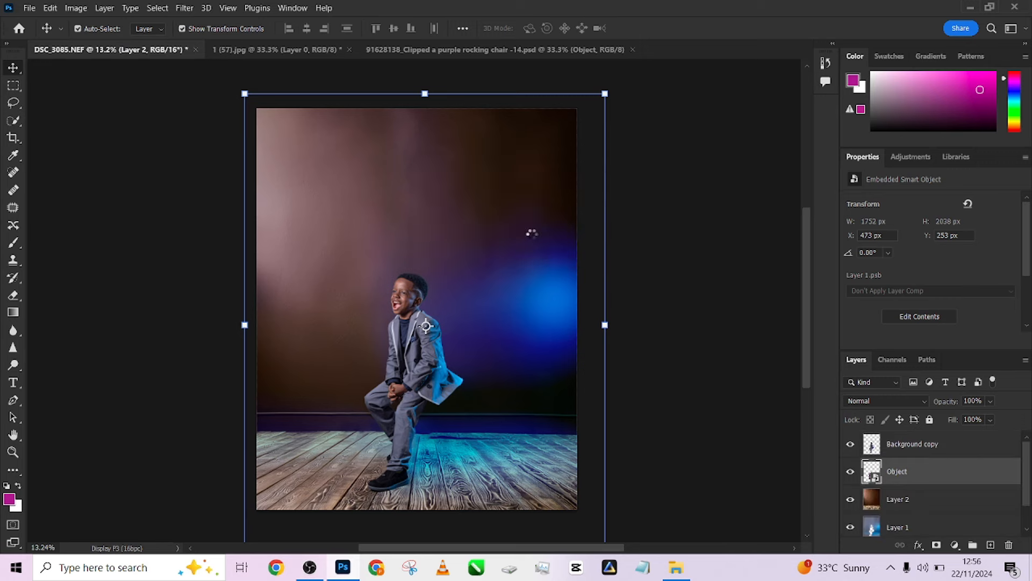
# - Flip the chair horizontally with Free Transform and move it behind the boy's back
pyautogui.press('ctrl')
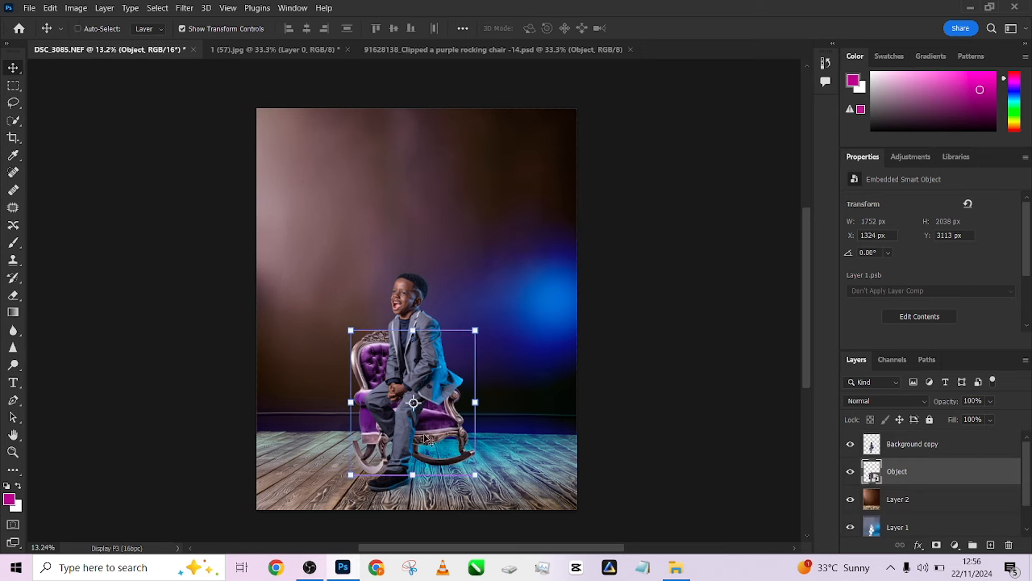
pyautogui.hotkey('ctrl', 't')
pyautogui.rightClick(454, 396)
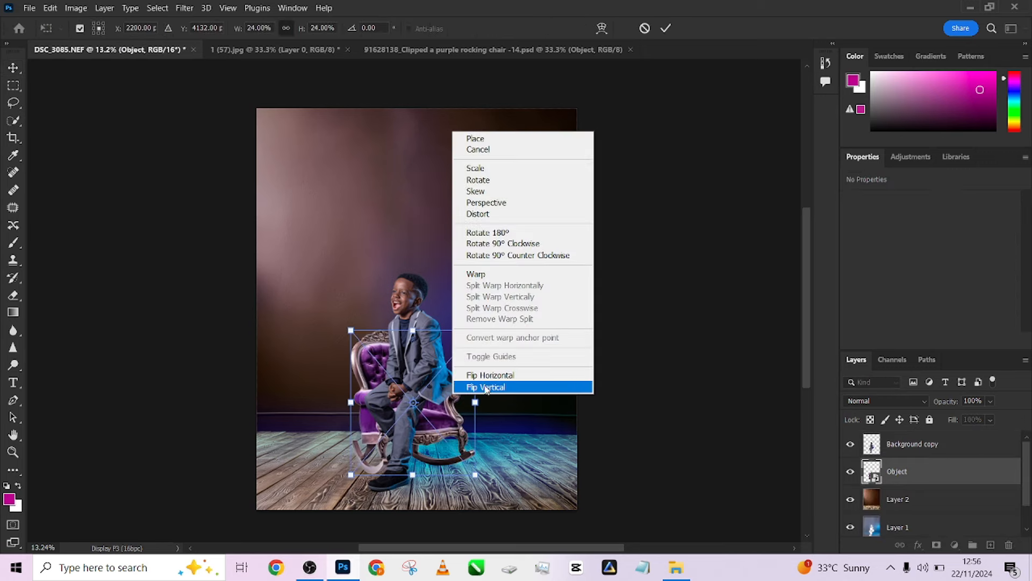
pyautogui.click(473, 374)
pyautogui.moveTo(431, 425); pyautogui.dragTo(467, 401)
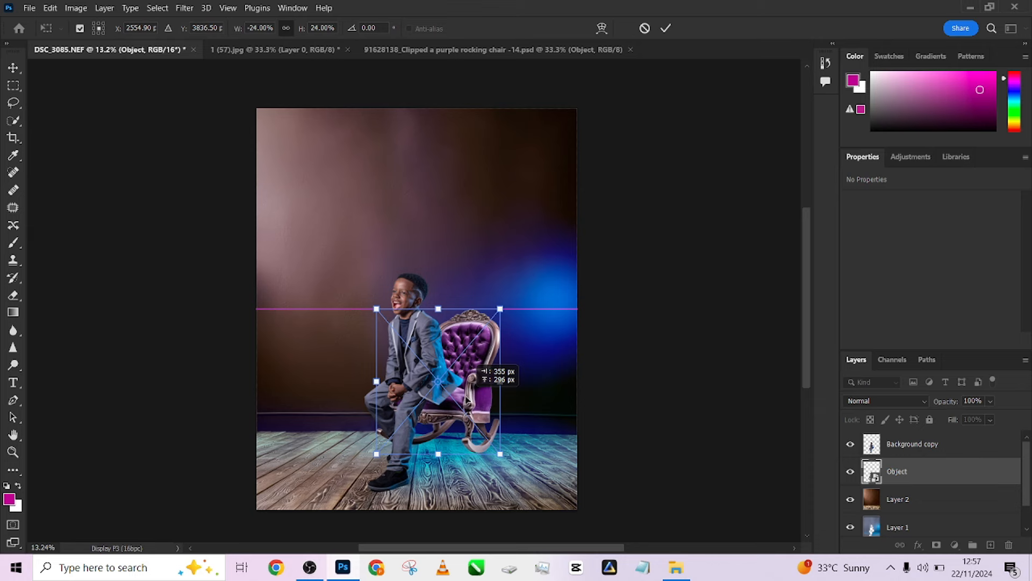
pyautogui.moveTo(468, 400); pyautogui.dragTo(468, 400)
# - Enlarge the chair to about 33%, position its seat behind the boy and its rockers on the floor, and apply the transform
pyautogui.moveTo(500, 453); pyautogui.dragTo(526, 484)
pyautogui.moveTo(520, 480); pyautogui.dragTo(517, 477)
pyautogui.moveTo(439, 438); pyautogui.dragTo(426, 429)
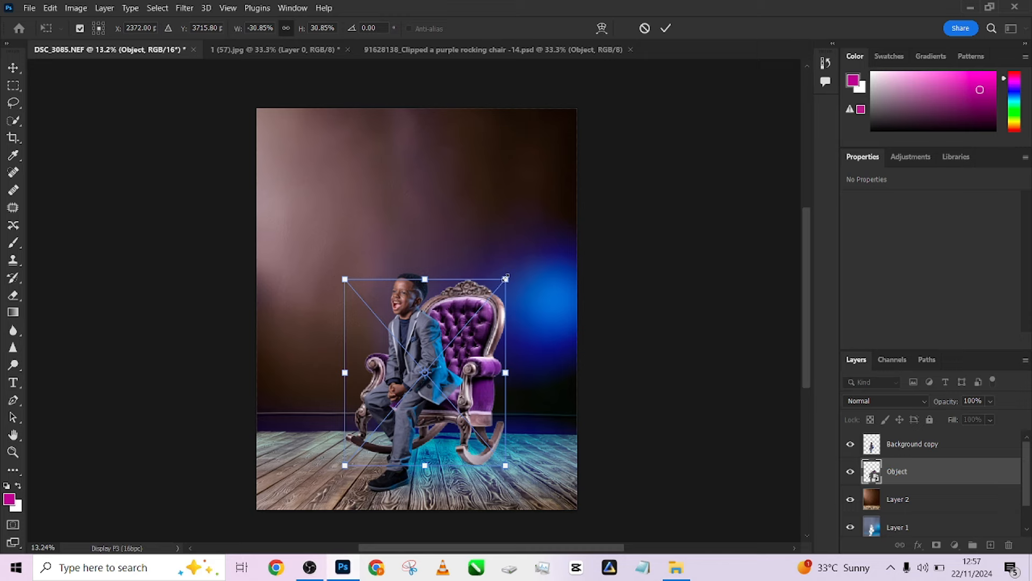
pyautogui.moveTo(506, 278)
pyautogui.mouseDown()
pyautogui.moveTo(536, 246)
pyautogui.moveTo(509, 286)
pyautogui.moveTo(521, 277)
pyautogui.mouseUp()
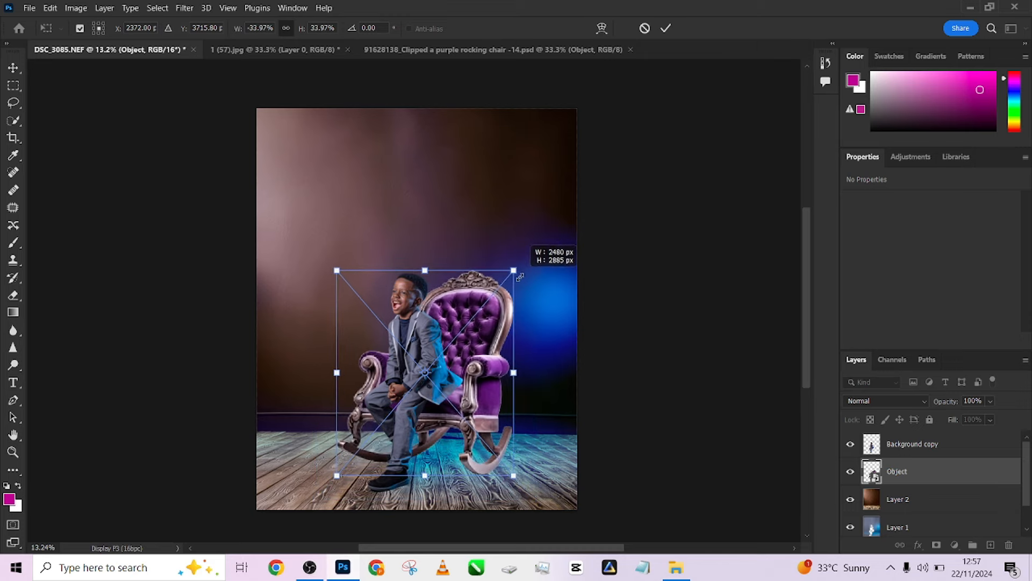
pyautogui.moveTo(472, 355); pyautogui.dragTo(472, 365)
pyautogui.click(495, 428)
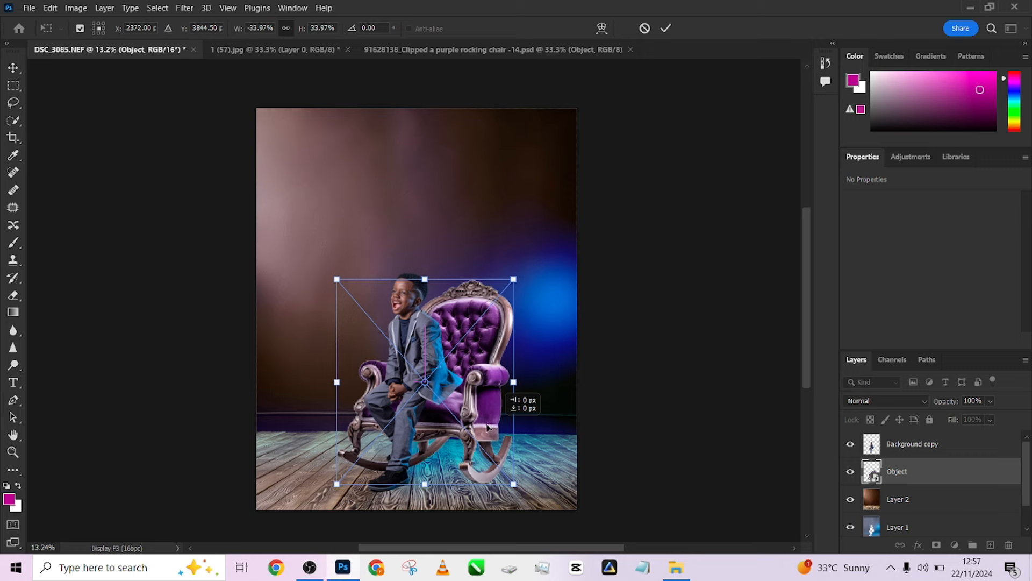
pyautogui.moveTo(515, 280); pyautogui.dragTo(511, 283)
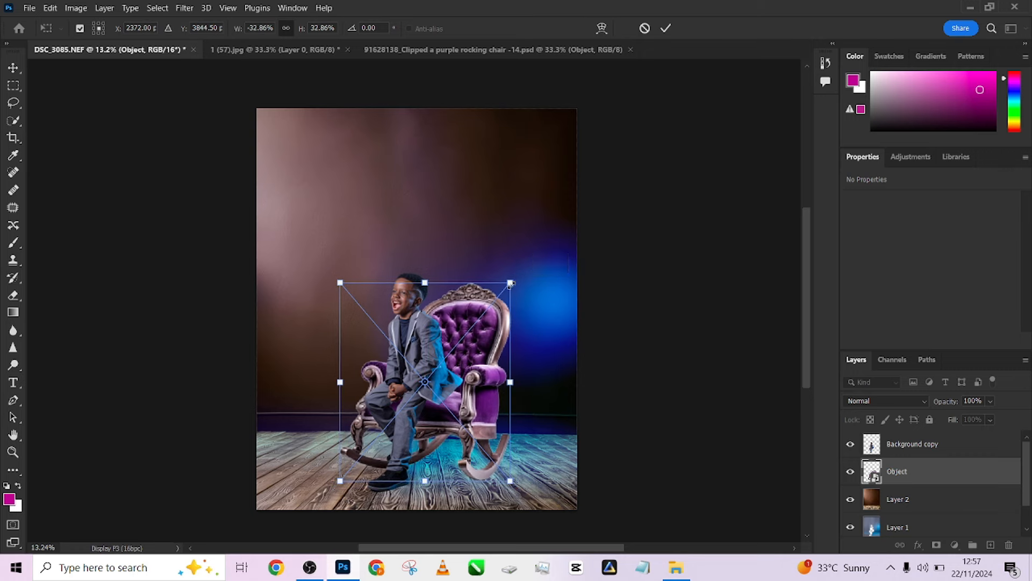
pyautogui.press('Return')
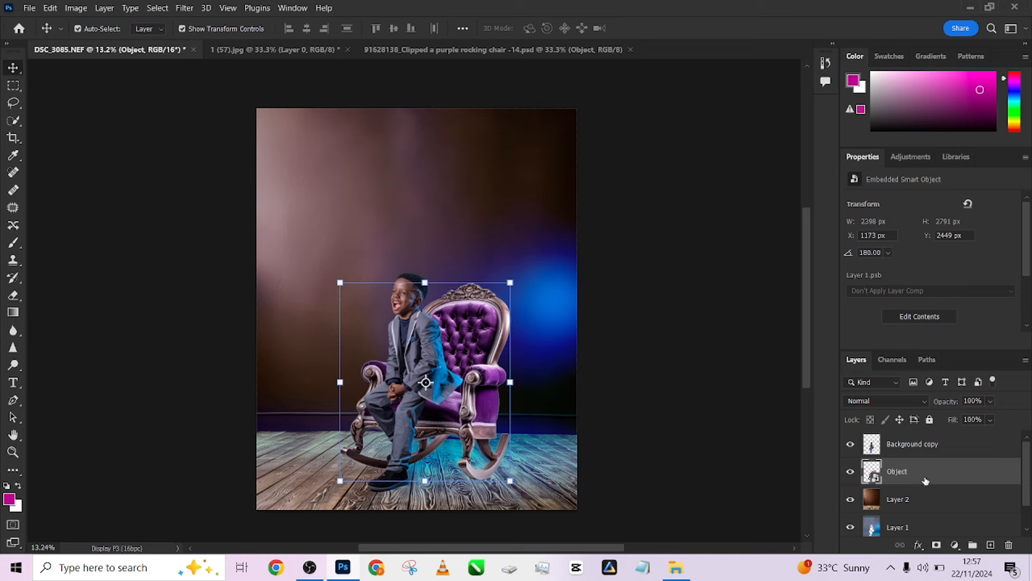
# - Add a Hue/Saturation adjustment layer above the chair and clip it to the Object layer
pyautogui.click(955, 545)
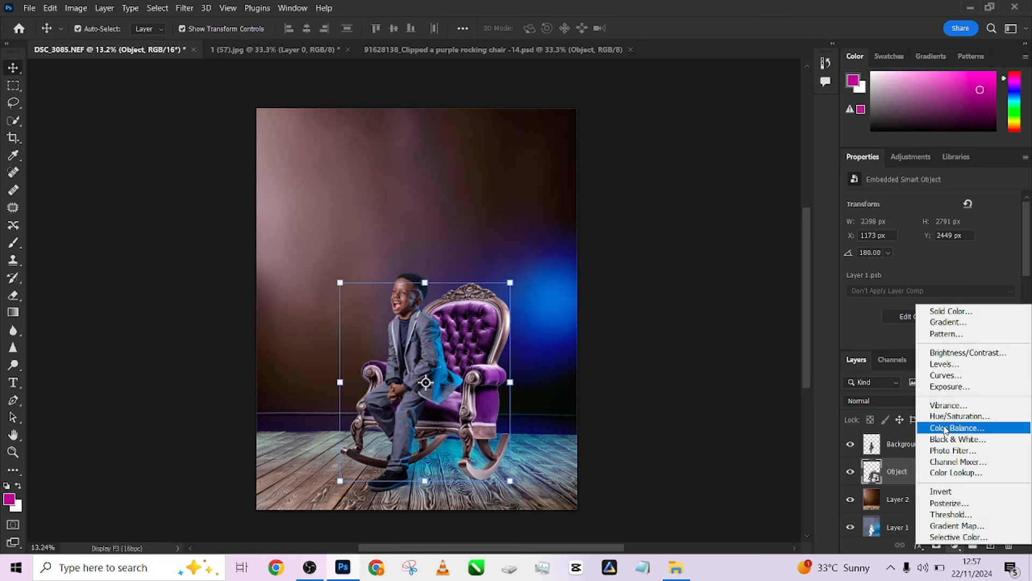
pyautogui.click(959, 416)
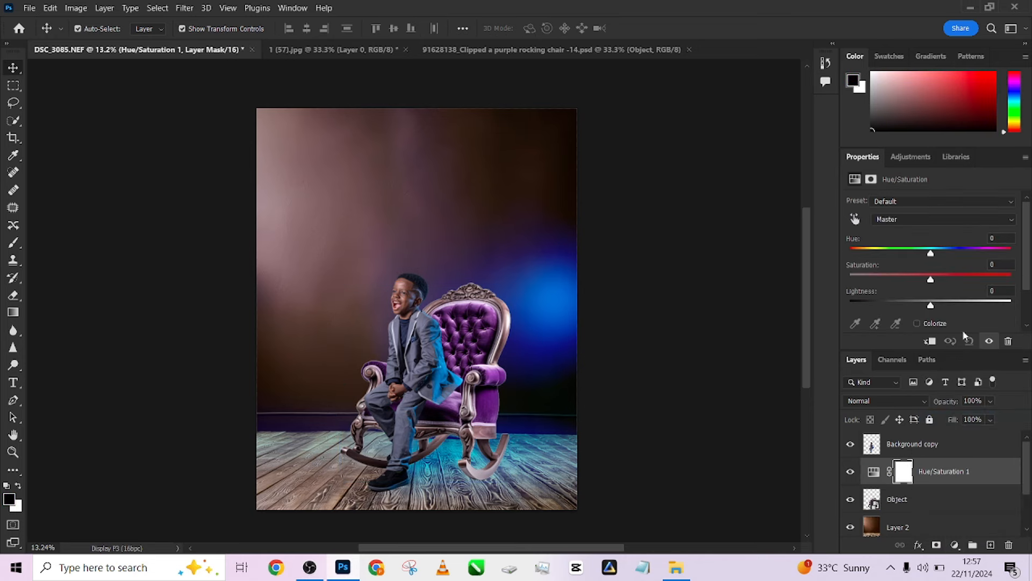
pyautogui.keyDown('alt'); pyautogui.click(952, 483); pyautogui.keyUp('alt')
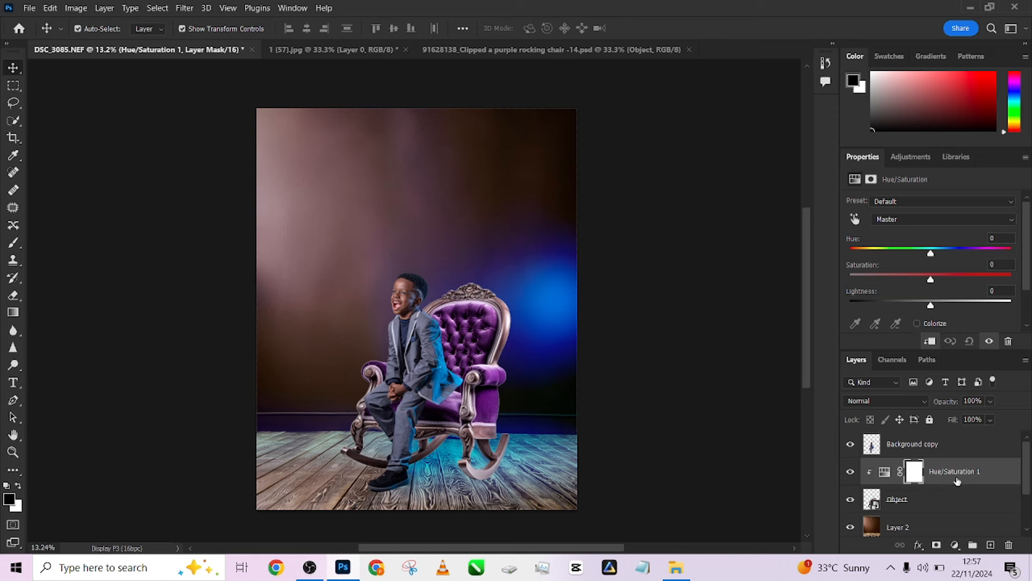
# - Sample the chair's purple upholstery as Magentas in Hue/Saturation, then set Hue -43, Saturation -16 and Lightness -22
pyautogui.click(855, 219)
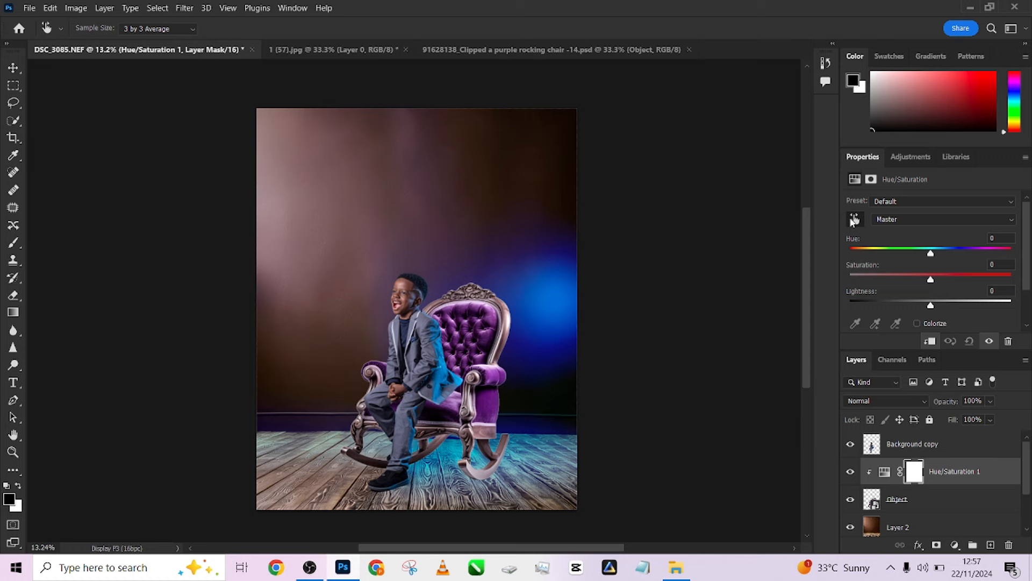
pyautogui.click(492, 330)
pyautogui.moveTo(931, 254); pyautogui.dragTo(895, 257)
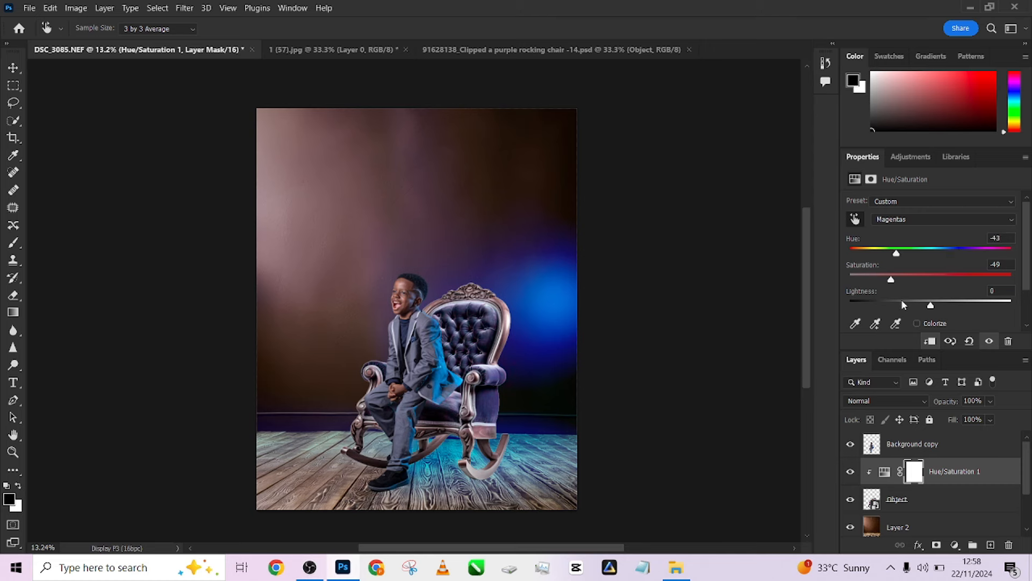
pyautogui.moveTo(903, 303); pyautogui.dragTo(940, 280)
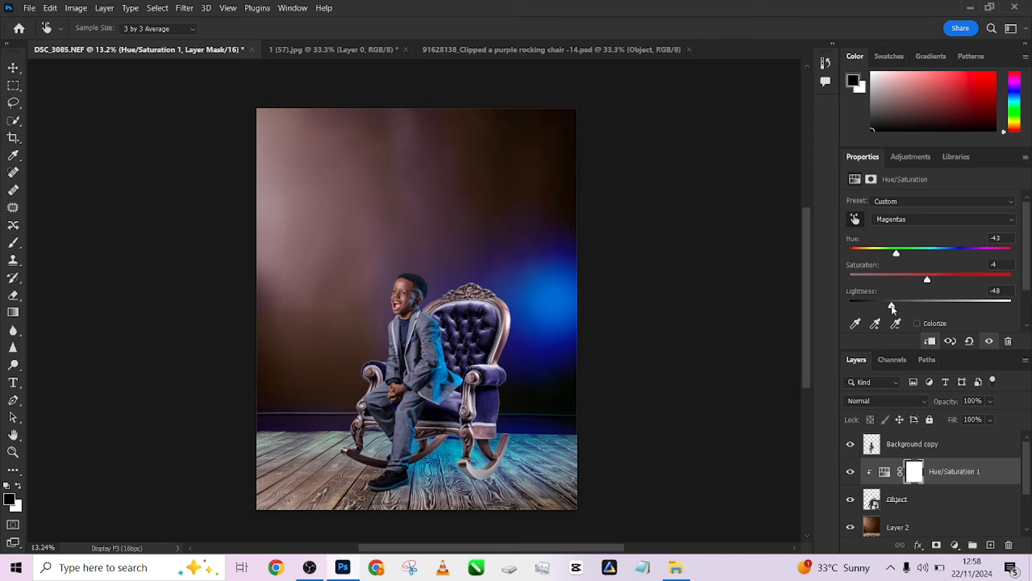
pyautogui.moveTo(896, 305); pyautogui.dragTo(918, 280)
pyautogui.scroll(2, 573, 286)
pyautogui.scroll(-4, 511, 267)
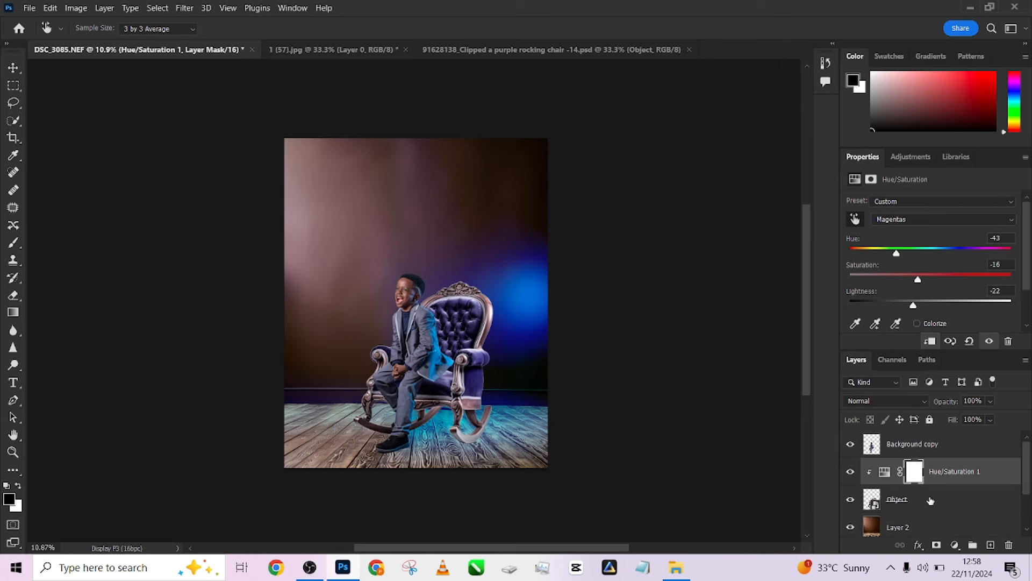
# - Merge the Hue/Saturation 1 adjustment with the Object layer and duplicate the merged chair layer
pyautogui.keyDown('shift'); pyautogui.click(930, 501); pyautogui.keyUp('shift')
pyautogui.rightClick(930, 500)
pyautogui.click(793, 441)
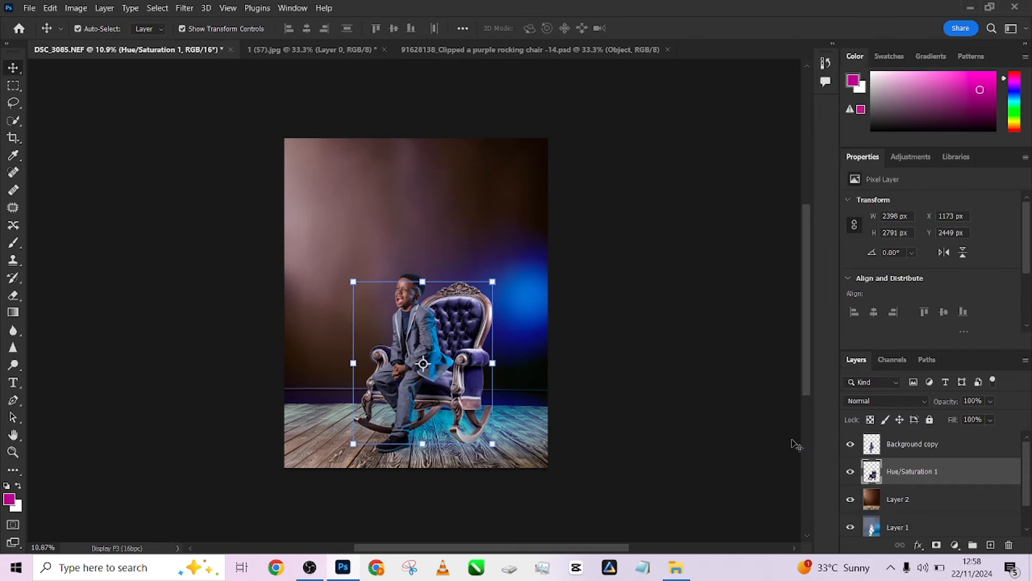
pyautogui.hotkey('ctrl', 'j')
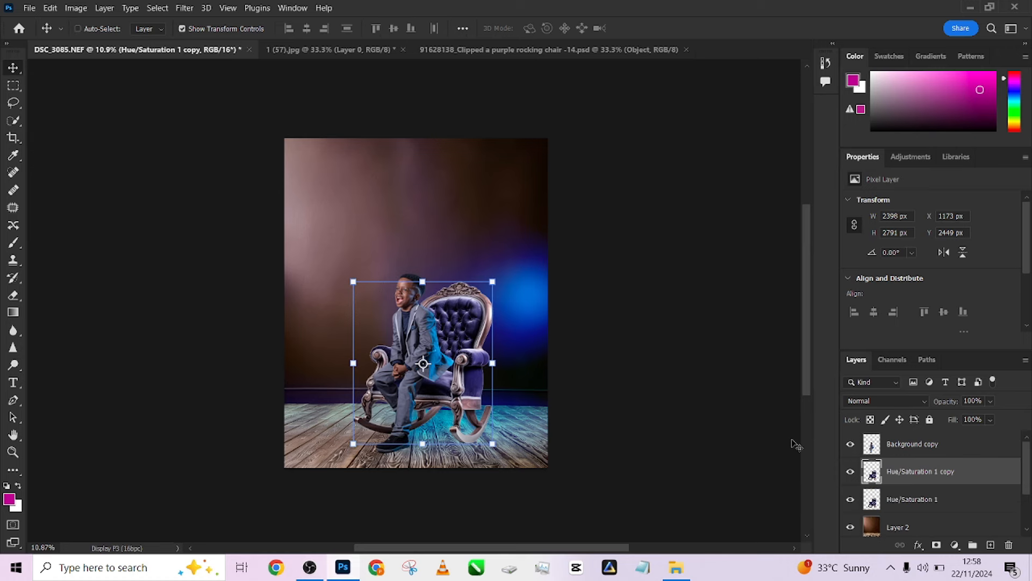
# - Flip the lower chair layer, Hue/Saturation 1, both vertically and horizontally with Free Transform
pyautogui.click(955, 509)
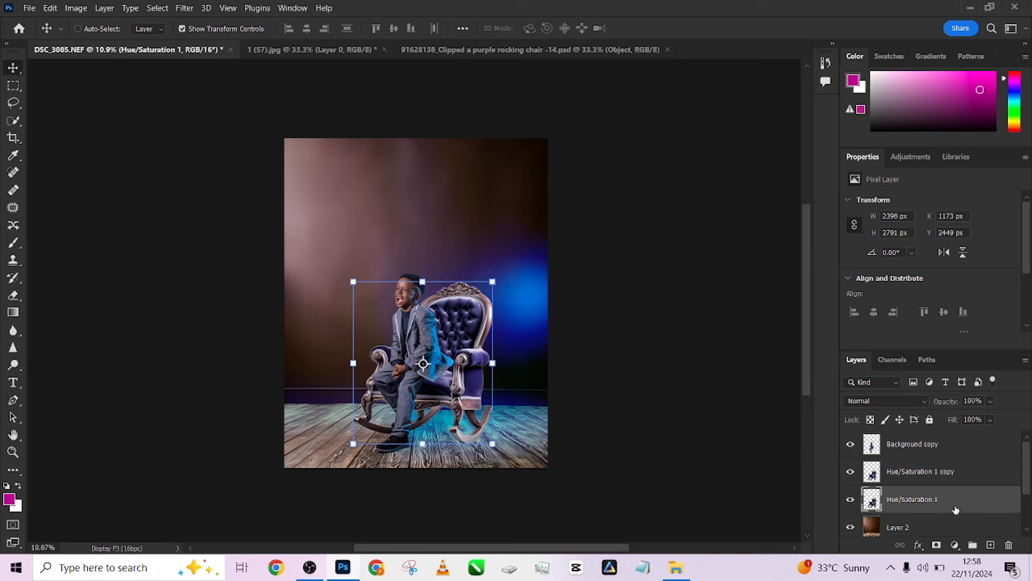
pyautogui.hotkey('ctrl', 't')
pyautogui.rightClick(435, 380)
pyautogui.click(451, 370)
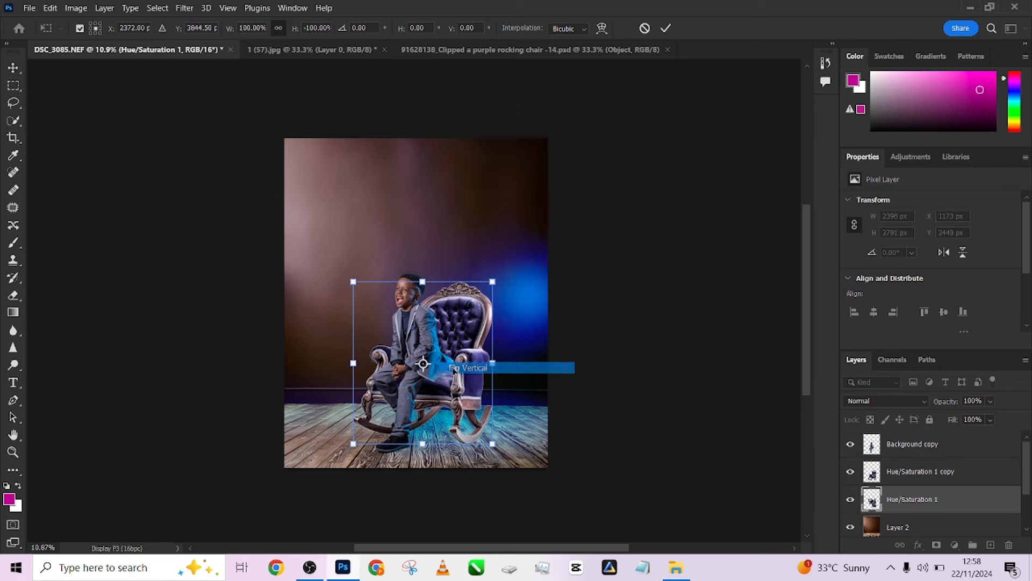
pyautogui.rightClick(462, 413)
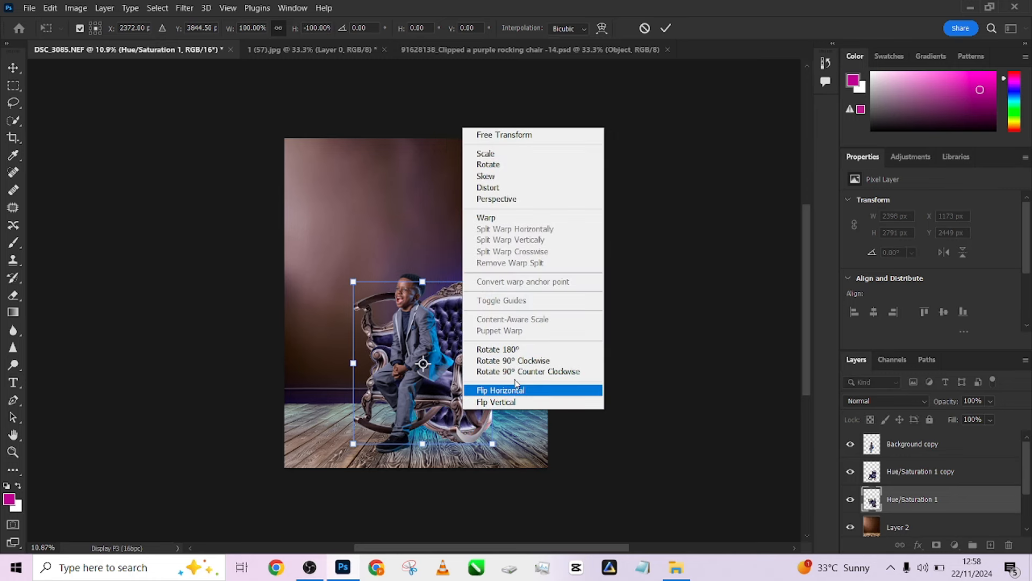
pyautogui.click(497, 391)
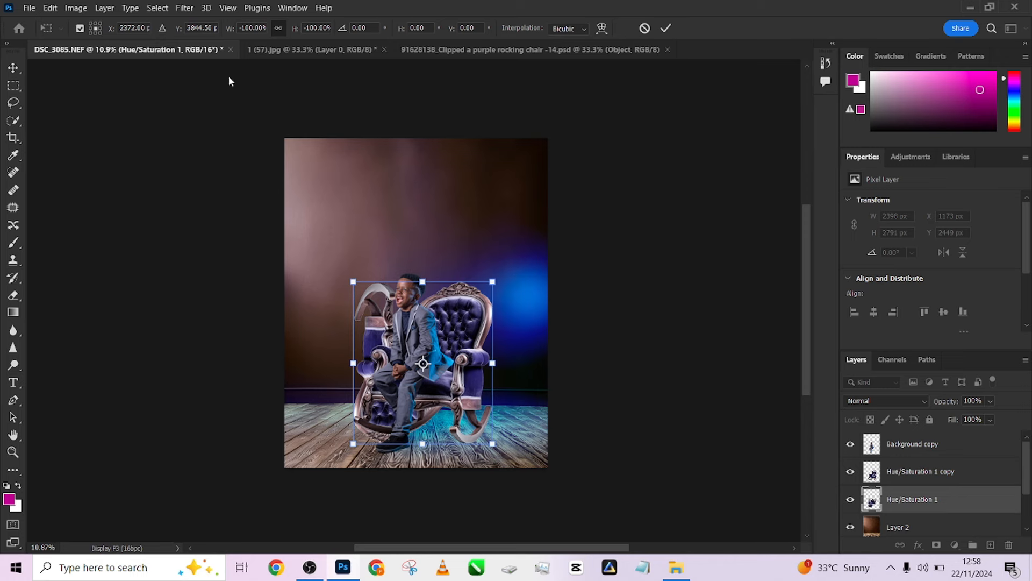
pyautogui.click(13, 67)
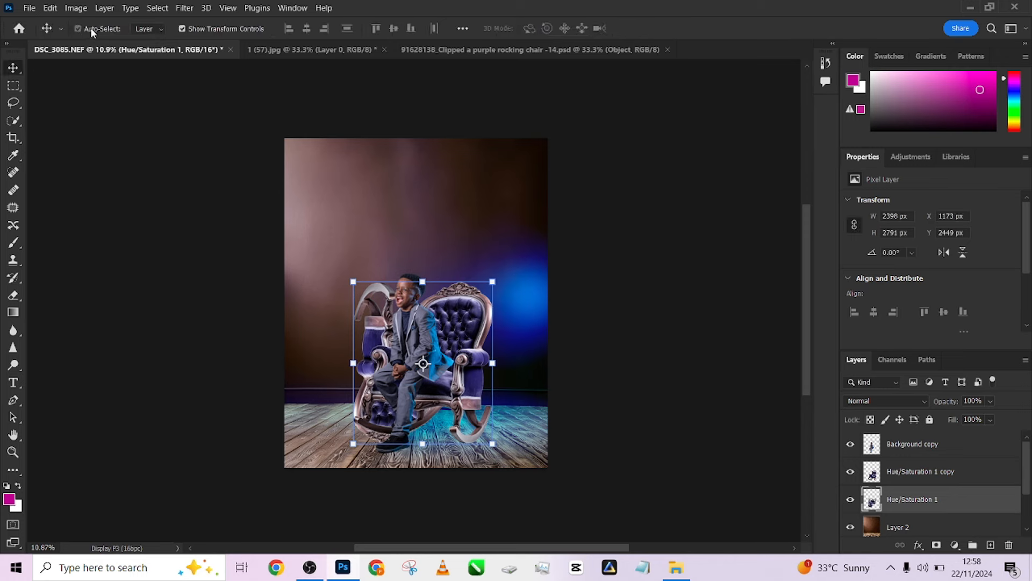
# - Turn off Auto-Select and move the upside-down chair straight down until its rockers lie beneath the upright chair's rockers
pyautogui.click(90, 27)
pyautogui.moveTo(480, 401); pyautogui.dragTo(480, 488)
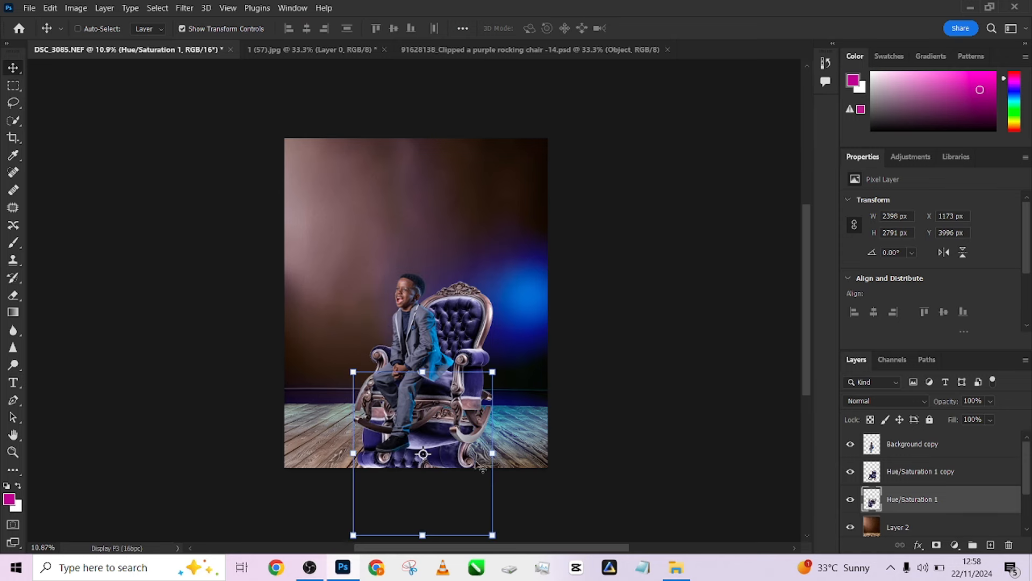
pyautogui.scroll(-4, 482, 317)
pyautogui.moveTo(473, 386)
pyautogui.mouseDown()
pyautogui.moveTo(471, 369)
pyautogui.moveTo(469, 415)
pyautogui.moveTo(473, 389)
pyautogui.moveTo(455, 392)
pyautogui.mouseUp()
pyautogui.scroll(5, 470, 387)
pyautogui.rightClick(449, 372)
pyautogui.click(445, 362)
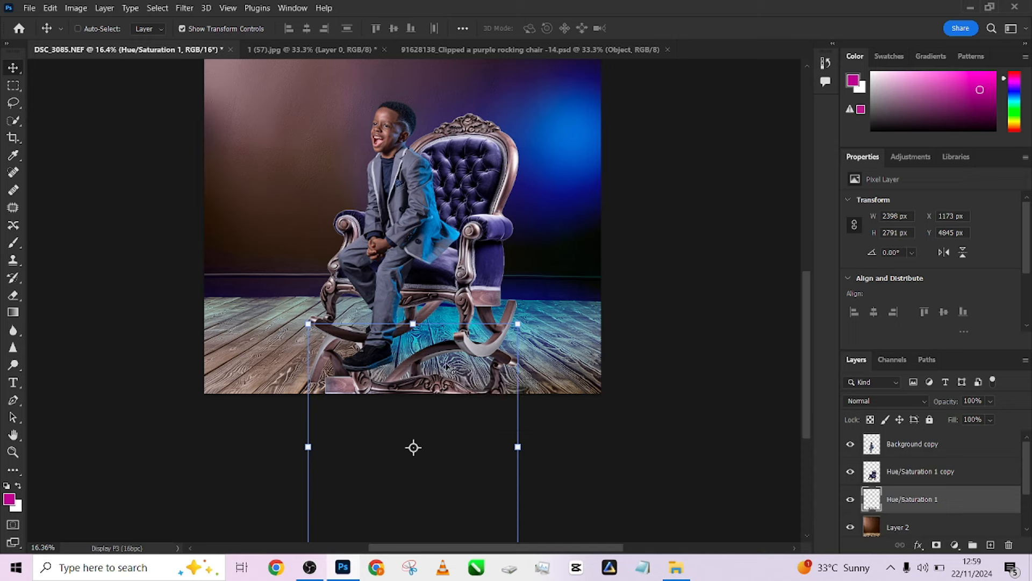
# - Flip the upside-down chair horizontally with Free Transform so it mirrors the upright chair
pyautogui.hotkey('ctrl', 't')
pyautogui.rightClick(445, 363)
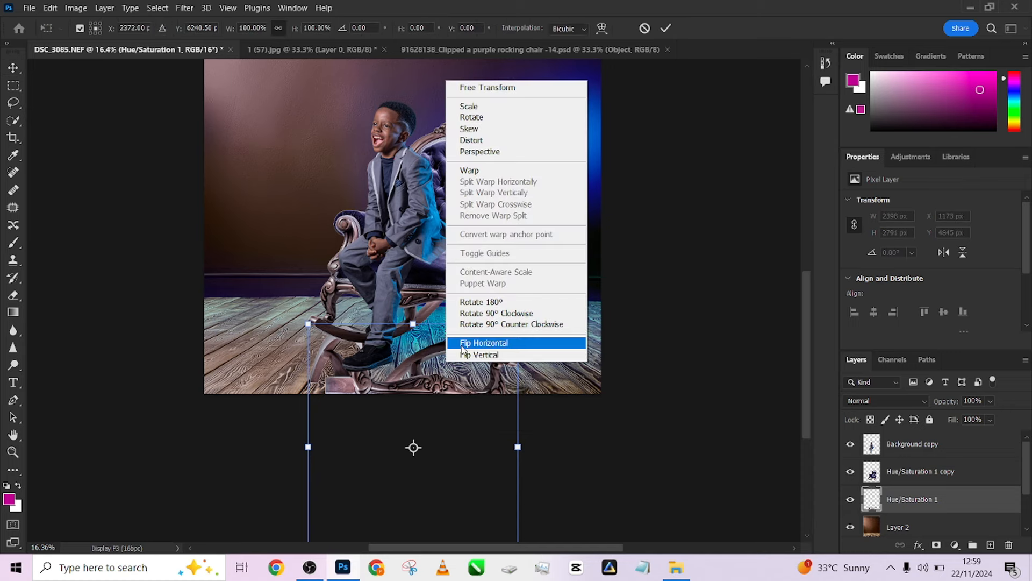
pyautogui.click(461, 344)
pyautogui.moveTo(413, 447)
pyautogui.mouseDown()
pyautogui.moveTo(403, 475)
pyautogui.moveTo(413, 454)
pyautogui.mouseUp()
pyautogui.moveTo(457, 380); pyautogui.dragTo(462, 387)
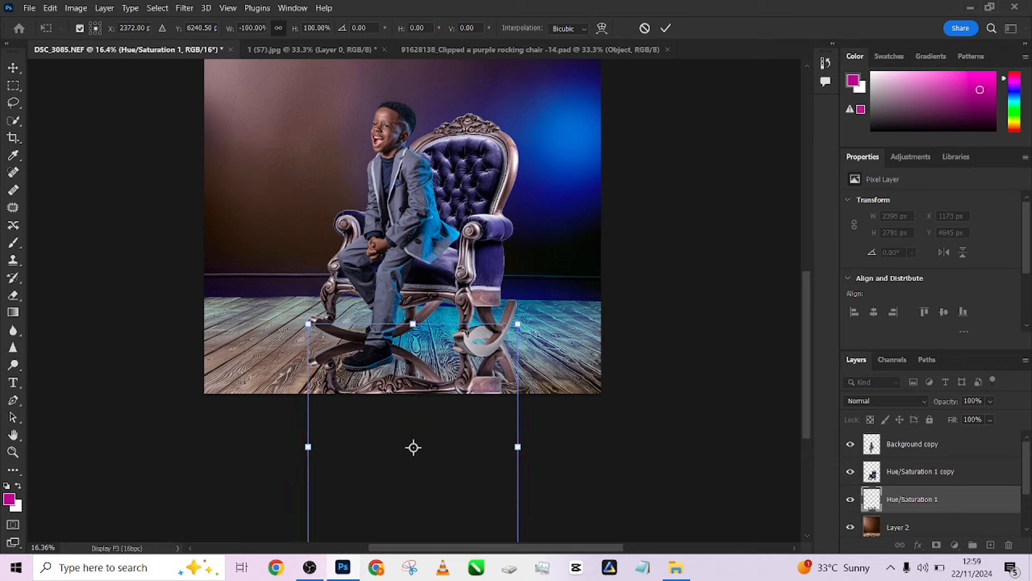
# - Rotate the mirrored chair to about -166.6° and nudge it into line beneath the upright chair's rockers
pyautogui.moveTo(532, 313); pyautogui.dragTo(538, 369)
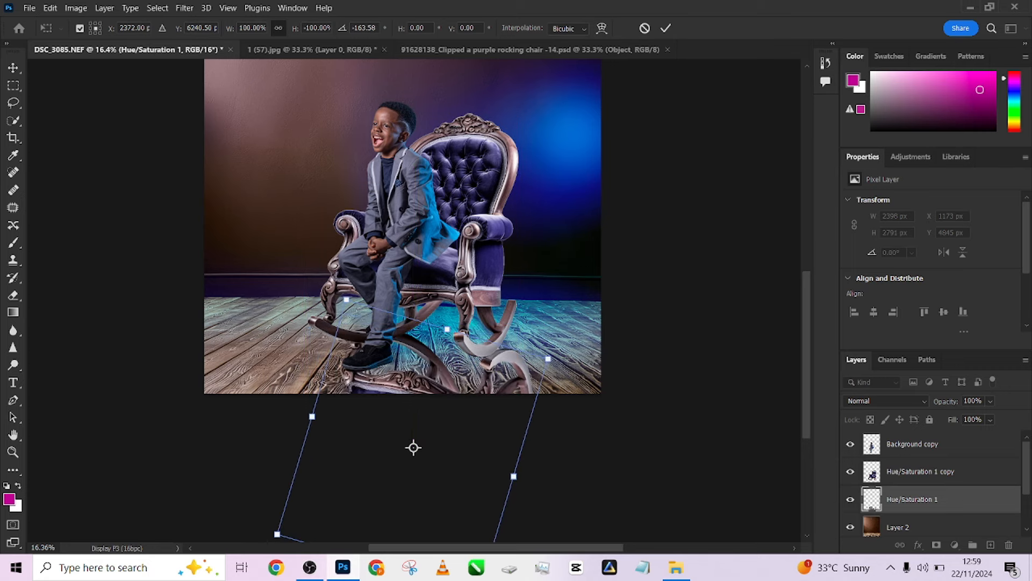
pyautogui.moveTo(465, 385); pyautogui.dragTo(426, 398)
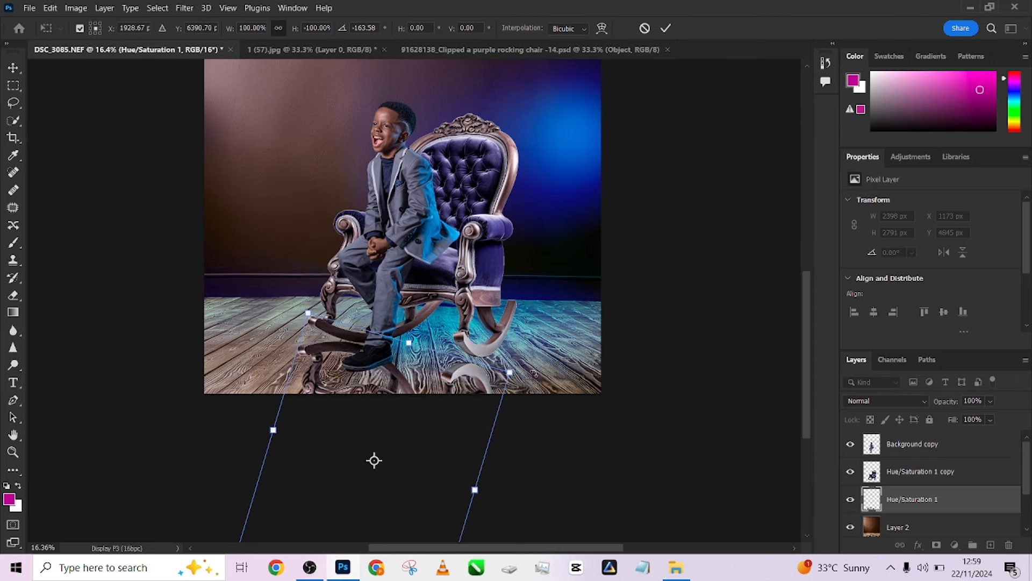
pyautogui.moveTo(534, 376); pyautogui.dragTo(533, 367)
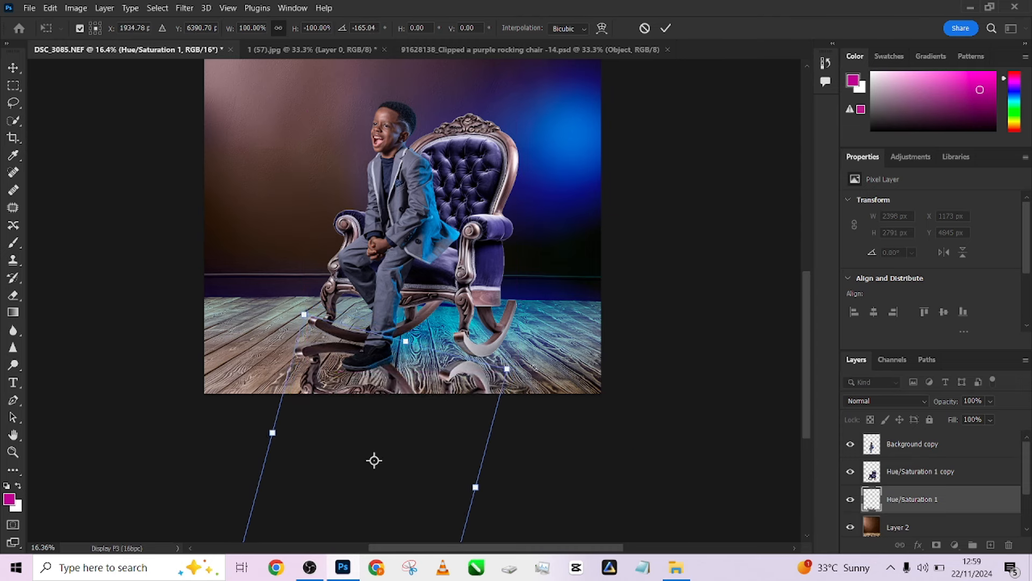
pyautogui.press('Right')
pyautogui.press('Right')
pyautogui.press('Up')
pyautogui.press('Up')
pyautogui.press('Up')
pyautogui.press('Up')
pyautogui.press('Up')
pyautogui.press('Up')
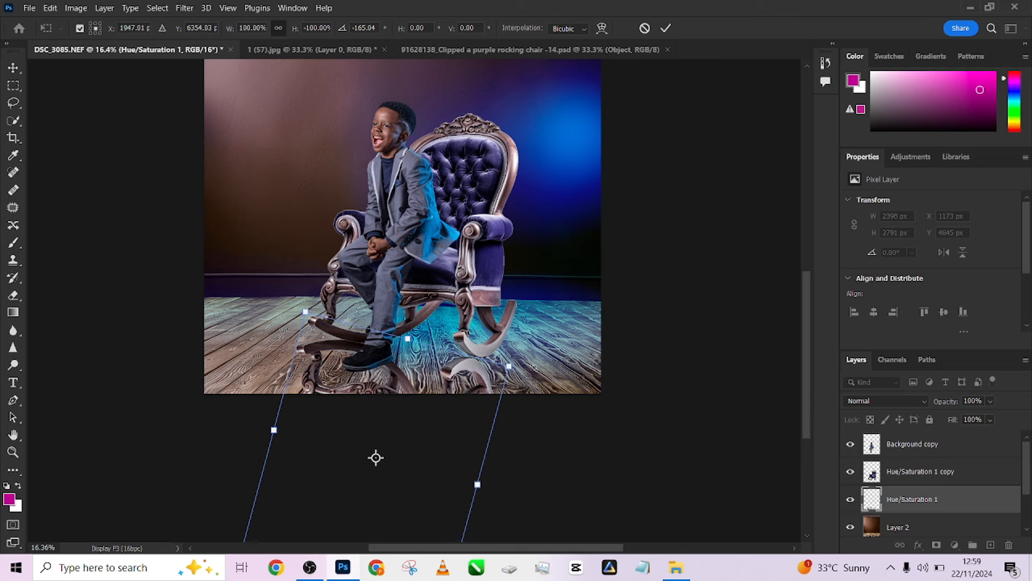
pyautogui.press('Up')
pyautogui.press('Right')
pyautogui.press('Right')
pyautogui.press('Right')
pyautogui.moveTo(558, 368); pyautogui.dragTo(559, 360)
pyautogui.press('Right')
pyautogui.press('Right')
pyautogui.press('Right')
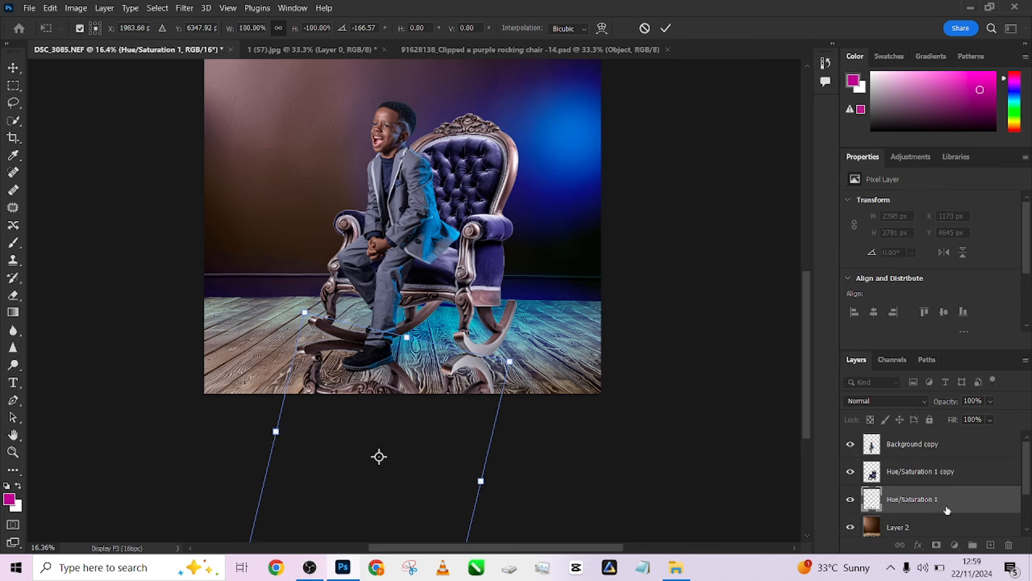
# - Move the mirrored chair layer above Hue/Saturation 1 copy and shift it to about X 1115 px, Y 5027 px
pyautogui.moveTo(957, 508); pyautogui.dragTo(946, 463)
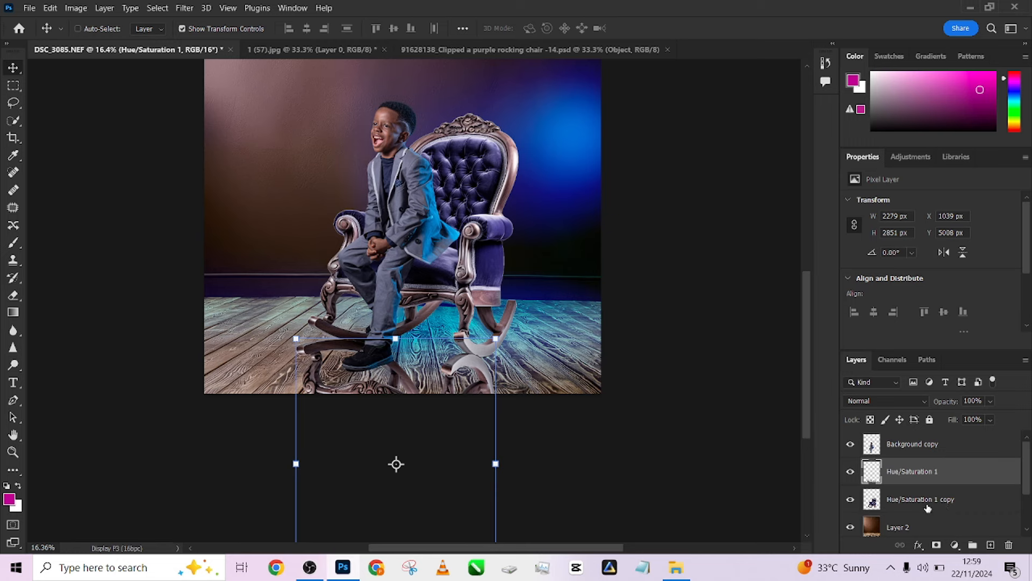
pyautogui.click(851, 499)
pyautogui.click(850, 499)
pyautogui.moveTo(465, 385); pyautogui.dragTo(481, 394)
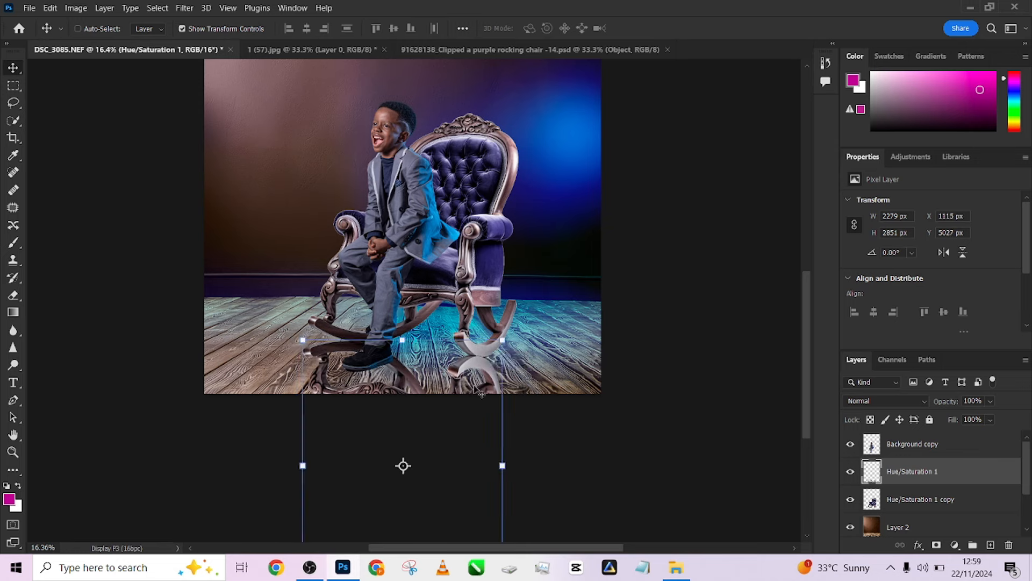
# - Turn the mirrored chair solid black with Levels, using a black input level of 253 and a white output level of 0
pyautogui.press('ctrl')
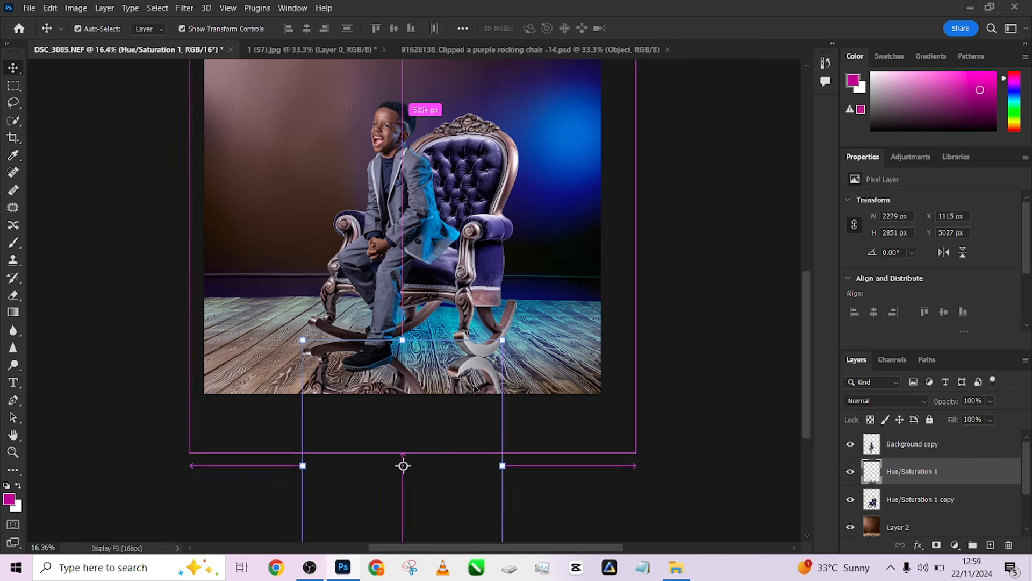
pyautogui.hotkey('ctrl', 'l')
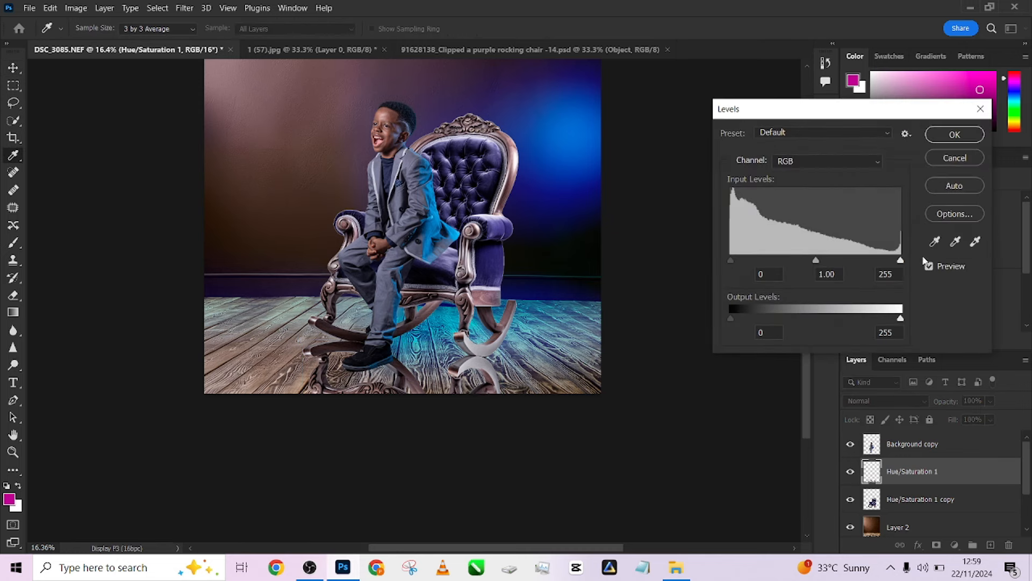
pyautogui.moveTo(901, 261); pyautogui.dragTo(1029, 283)
pyautogui.moveTo(731, 261); pyautogui.dragTo(898, 260)
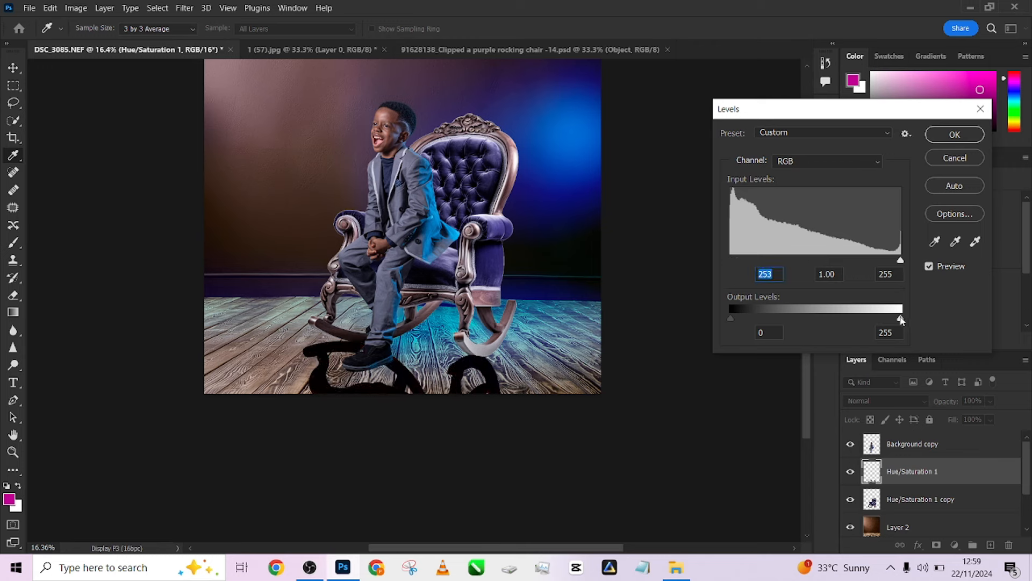
pyautogui.moveTo(900, 320); pyautogui.dragTo(721, 317)
pyautogui.click(950, 136)
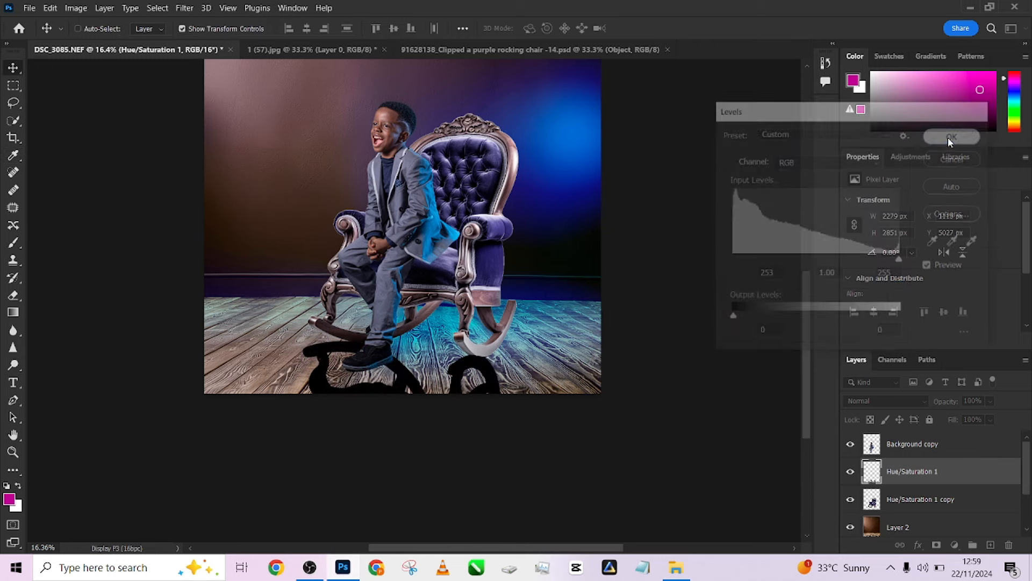
# - Set the black chair shadow's blend mode to Soft Light and soften its edges with a slight Gaussian Blur
pyautogui.click(864, 401)
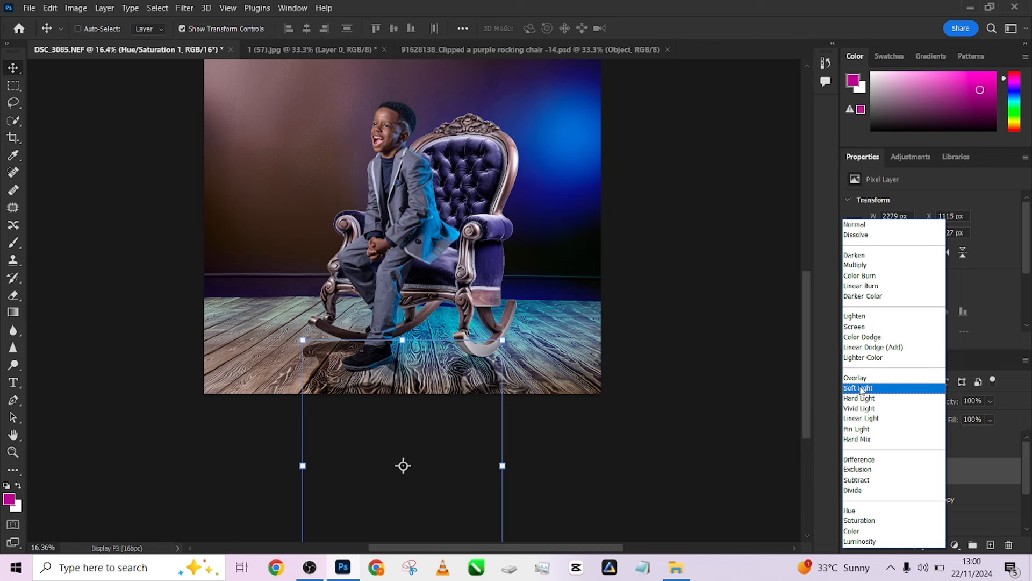
pyautogui.click(861, 388)
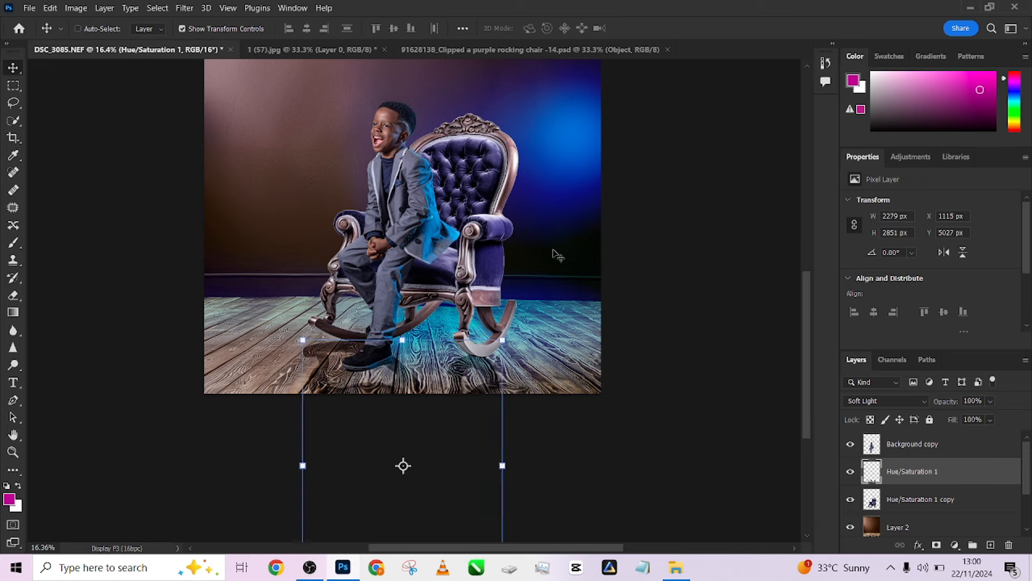
pyautogui.click(179, 9)
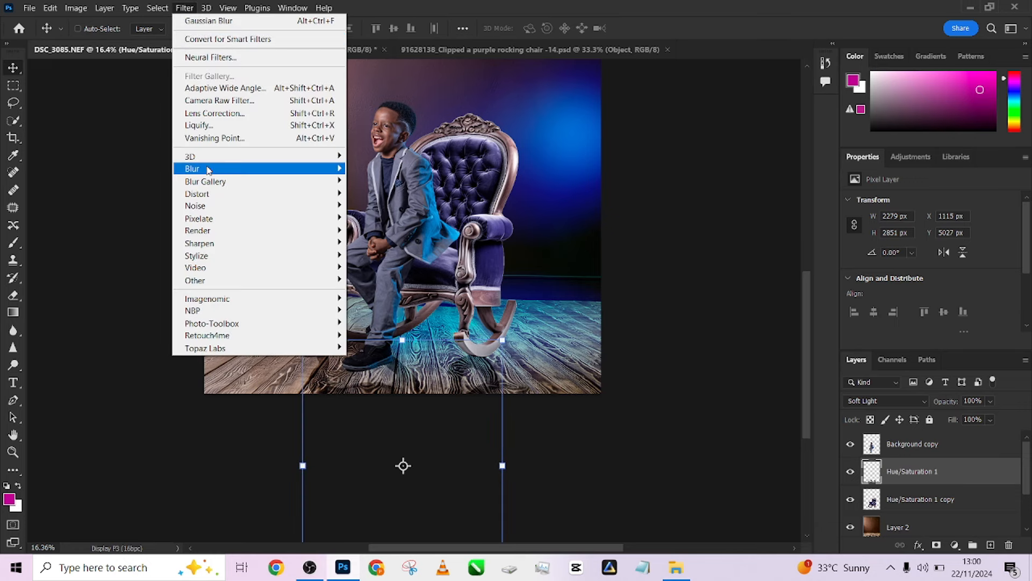
pyautogui.moveTo(208, 169)
pyautogui.click(399, 218)
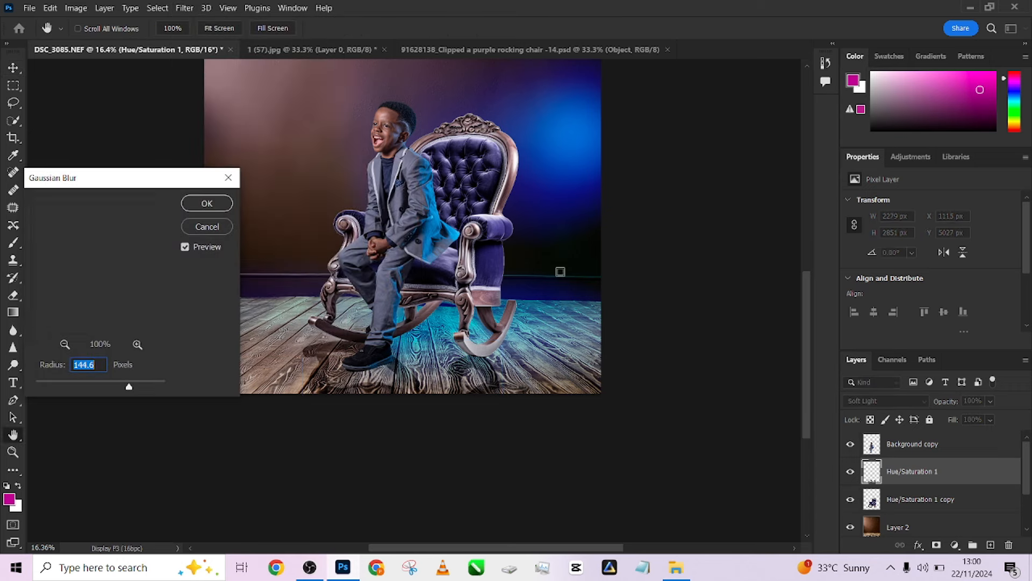
pyautogui.moveTo(82, 388); pyautogui.dragTo(87, 387)
pyautogui.click(207, 203)
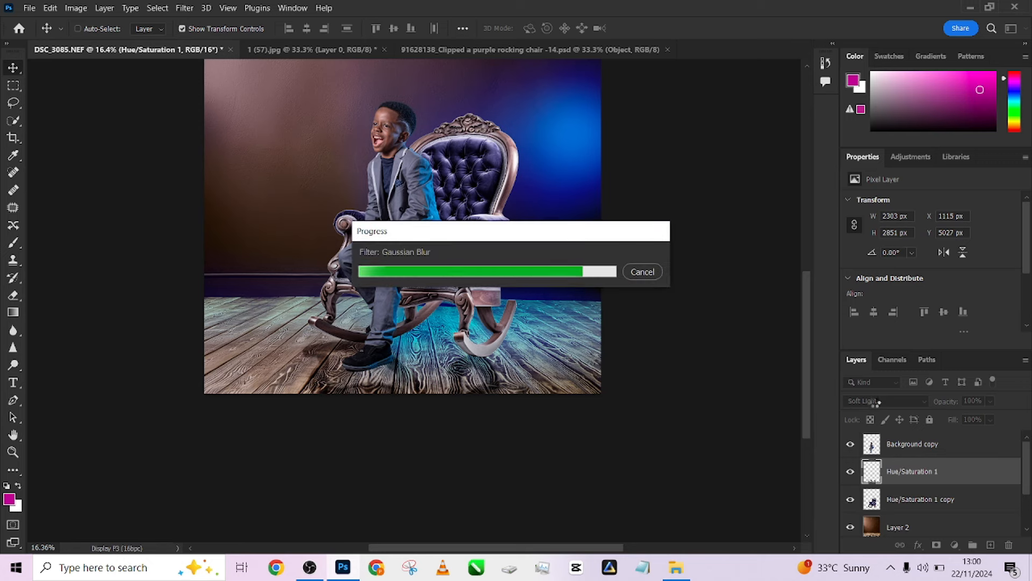
# - Change the chair shadow's blend mode to Multiply and reduce its Fill to 39%
pyautogui.click(876, 404)
pyautogui.click(857, 266)
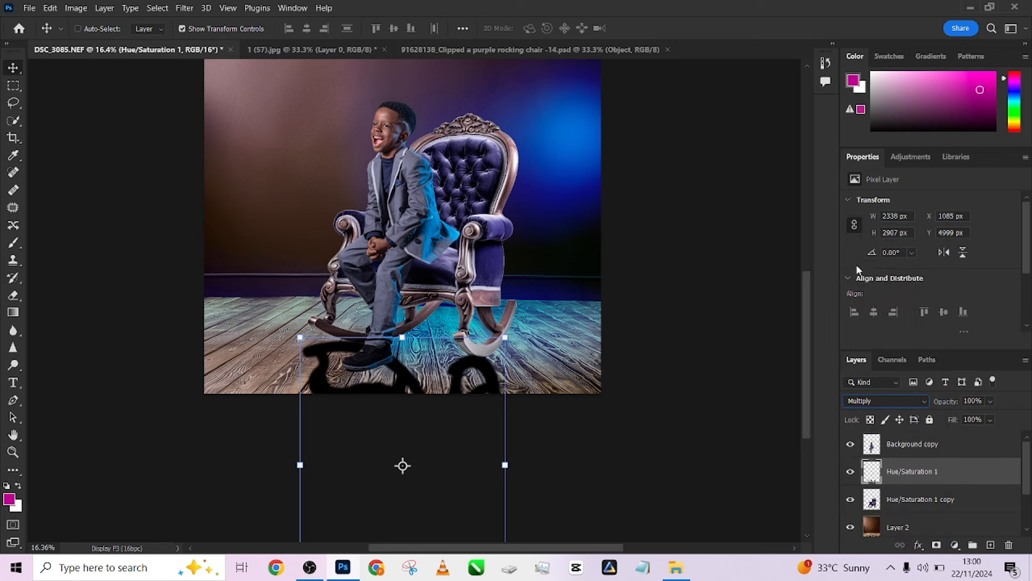
pyautogui.moveTo(988, 422); pyautogui.dragTo(966, 437)
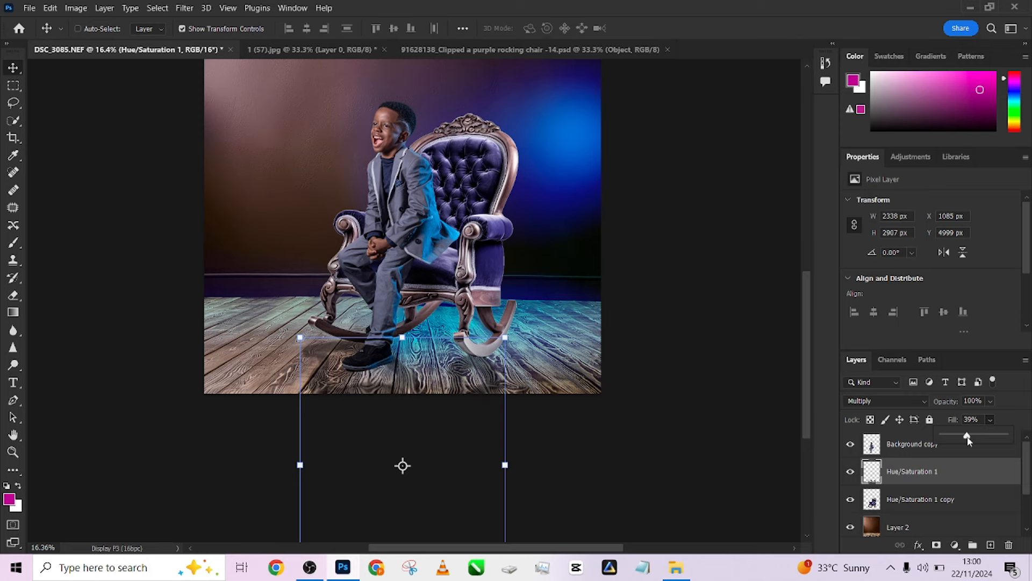
pyautogui.scroll(-1, 519, 293)
pyautogui.scroll(2, 519, 307)
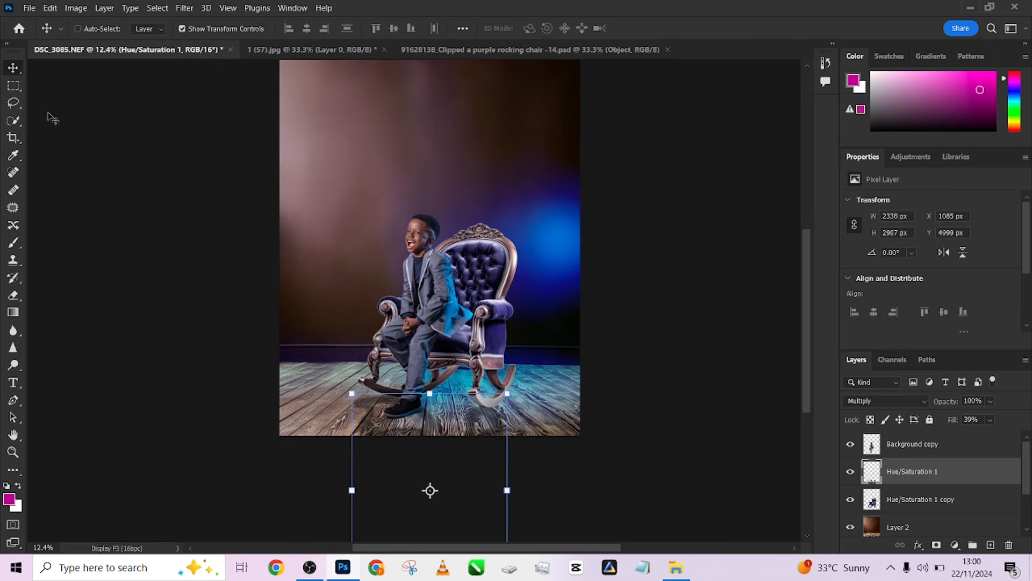
# - Compare the composite with the chair shadow layer and then Layer 1 hidden and shown
pyautogui.click(13, 85)
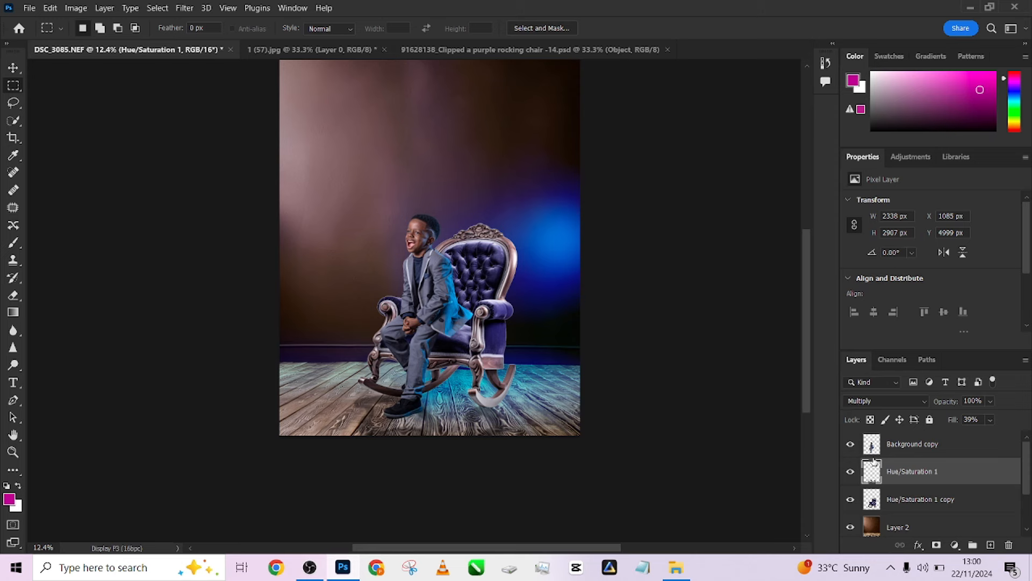
pyautogui.click(850, 476)
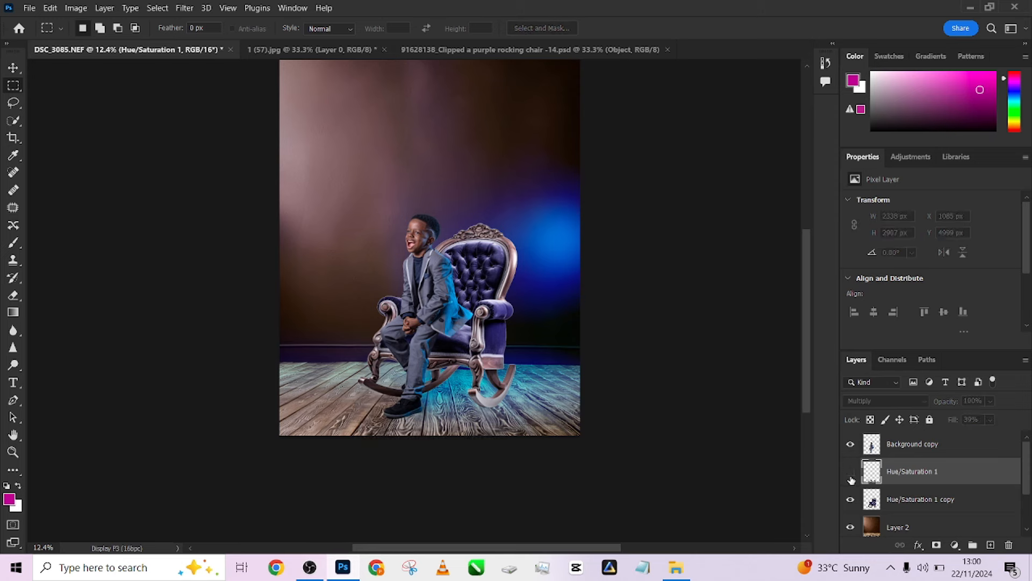
pyautogui.click(850, 477)
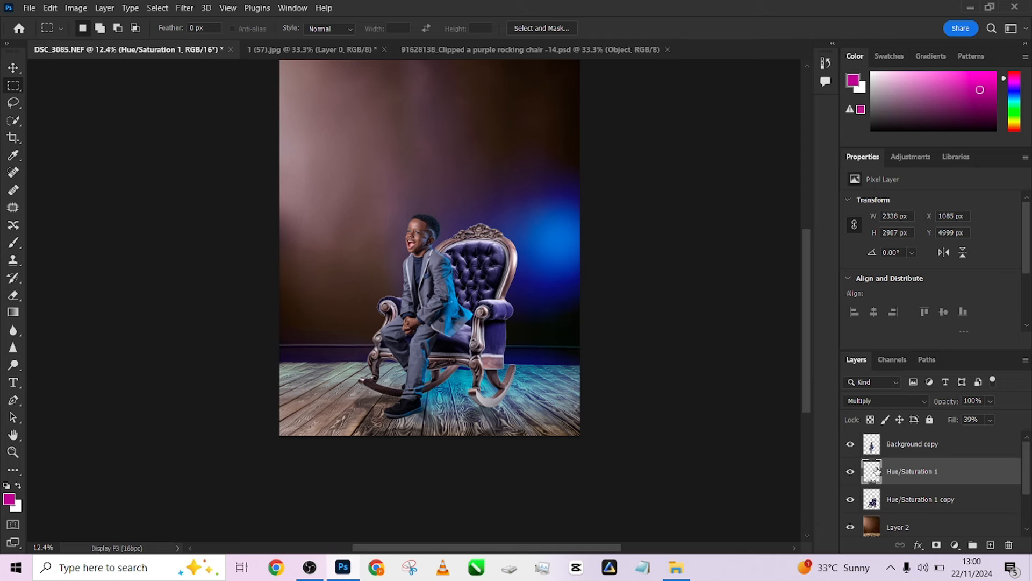
pyautogui.scroll(-2, 877, 471)
pyautogui.click(848, 494)
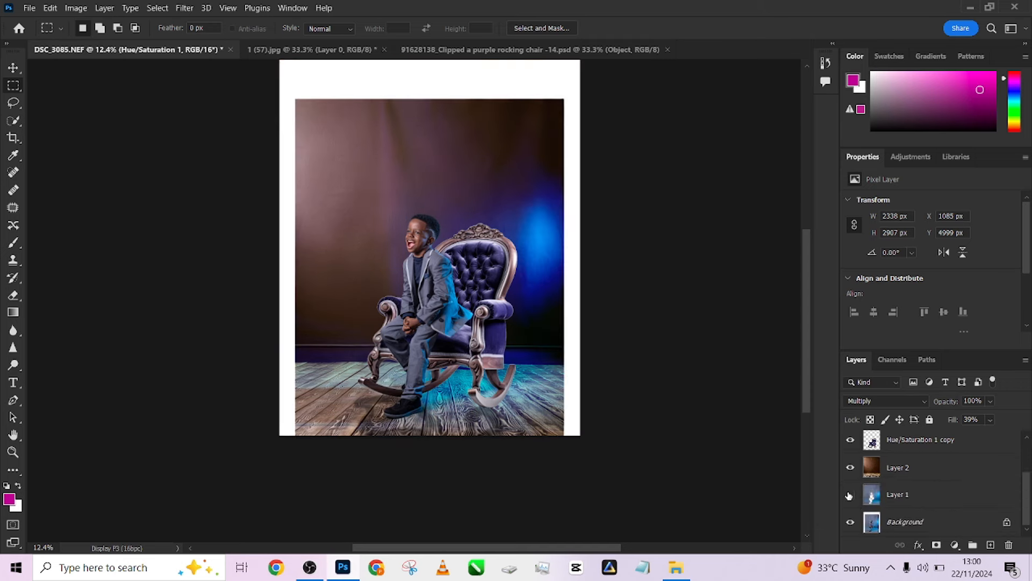
pyautogui.click(848, 495)
pyautogui.click(849, 496)
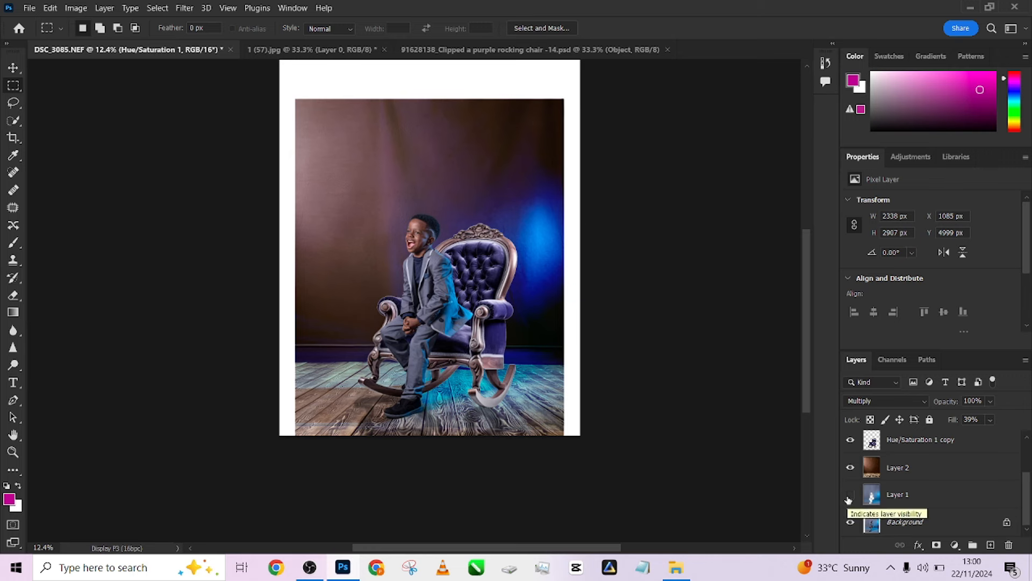
pyautogui.click(849, 497)
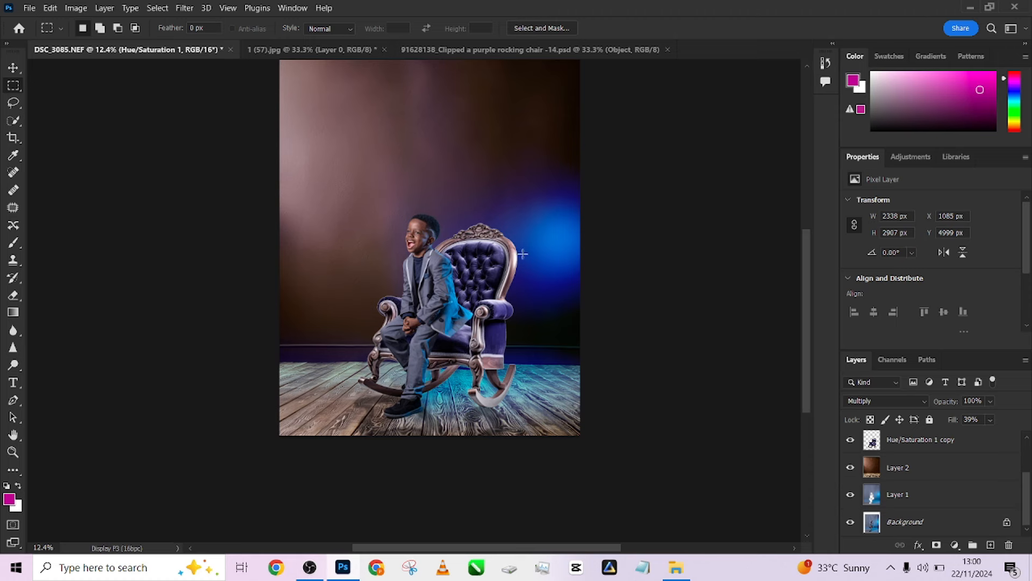
# - Add a Gradient Fill layer above Hue/Saturation 1 copy using a blue-to-cyan preset from the Blues group
pyautogui.scroll(8, 529, 268)
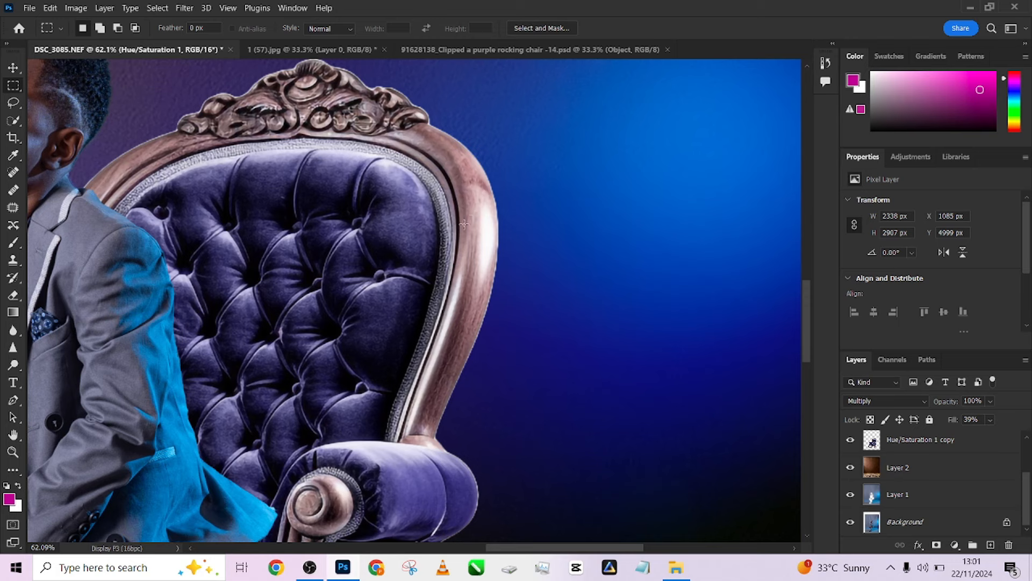
pyautogui.scroll(2, 914, 468)
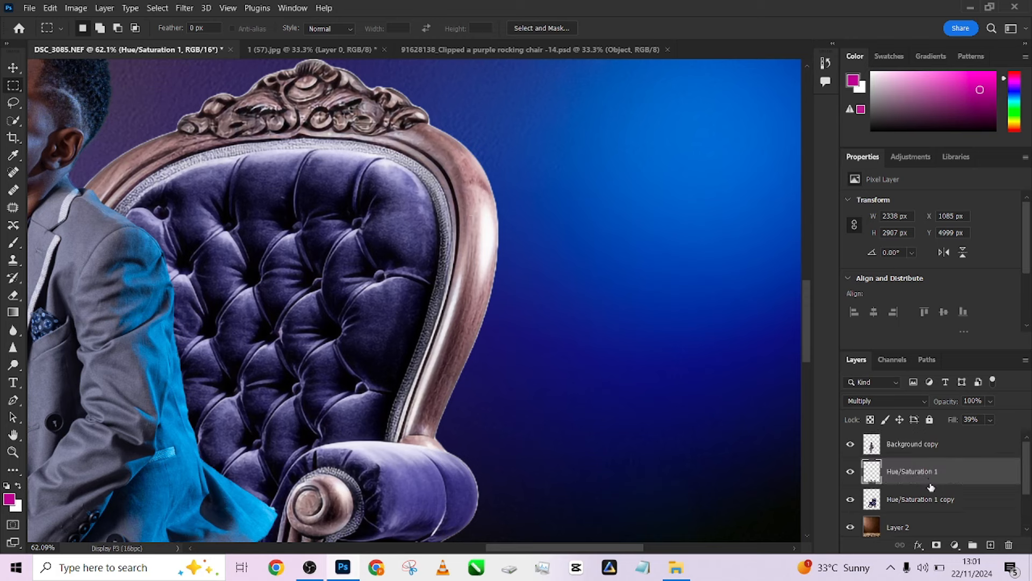
pyautogui.click(974, 505)
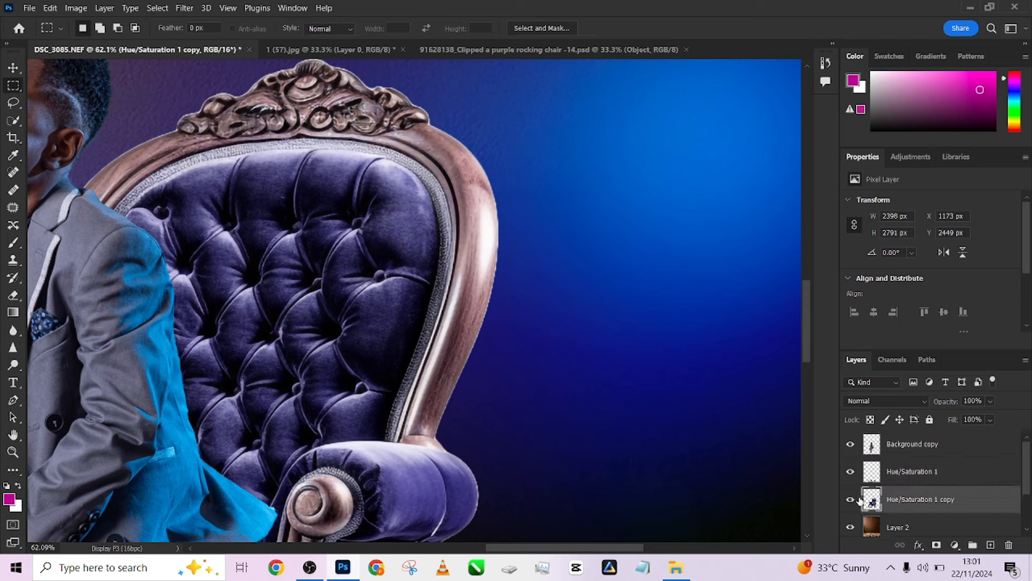
pyautogui.click(954, 546)
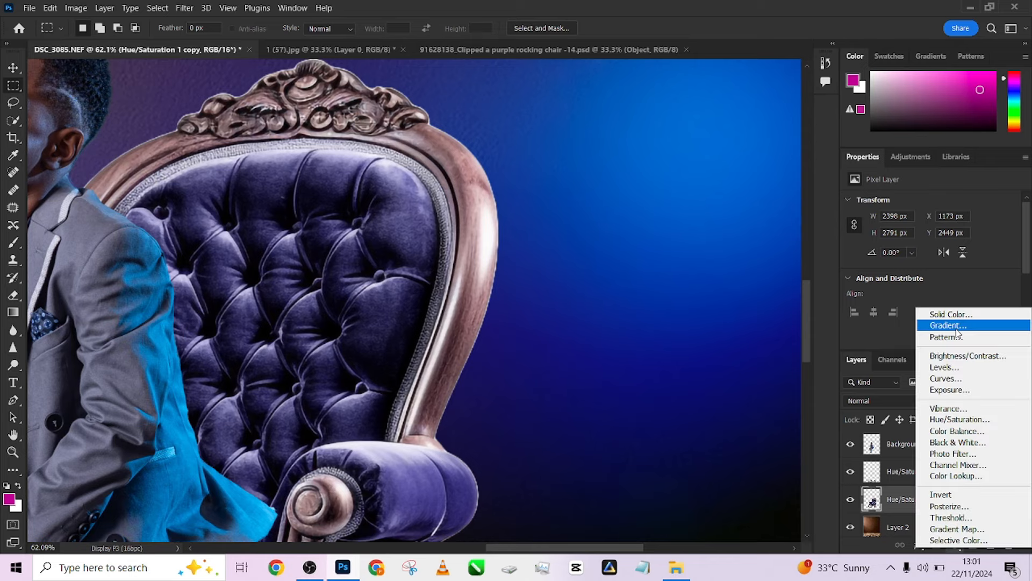
pyautogui.click(956, 326)
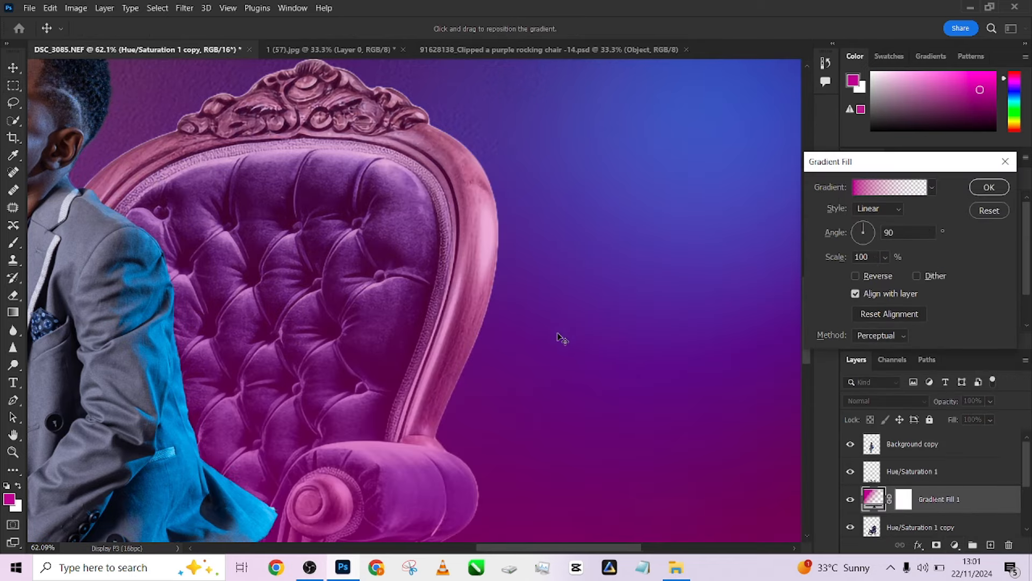
pyautogui.scroll(-5, 559, 340)
pyautogui.scroll(3, 559, 340)
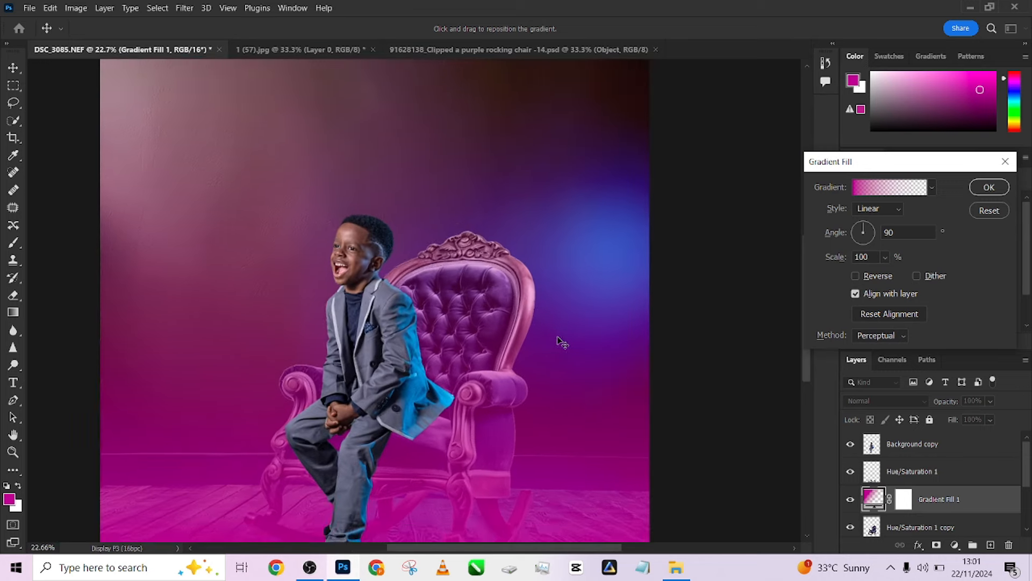
pyautogui.click(908, 188)
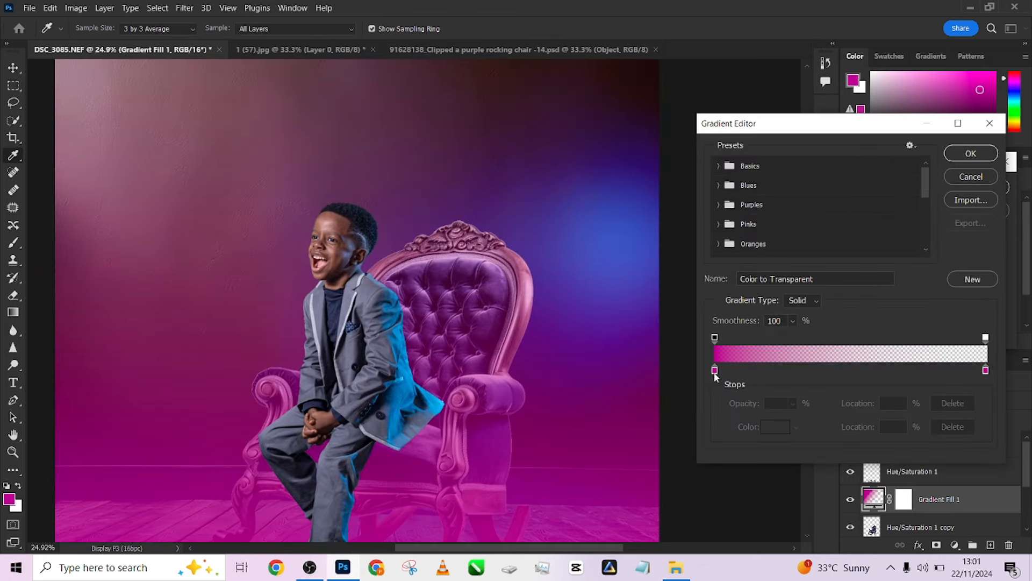
pyautogui.click(724, 186)
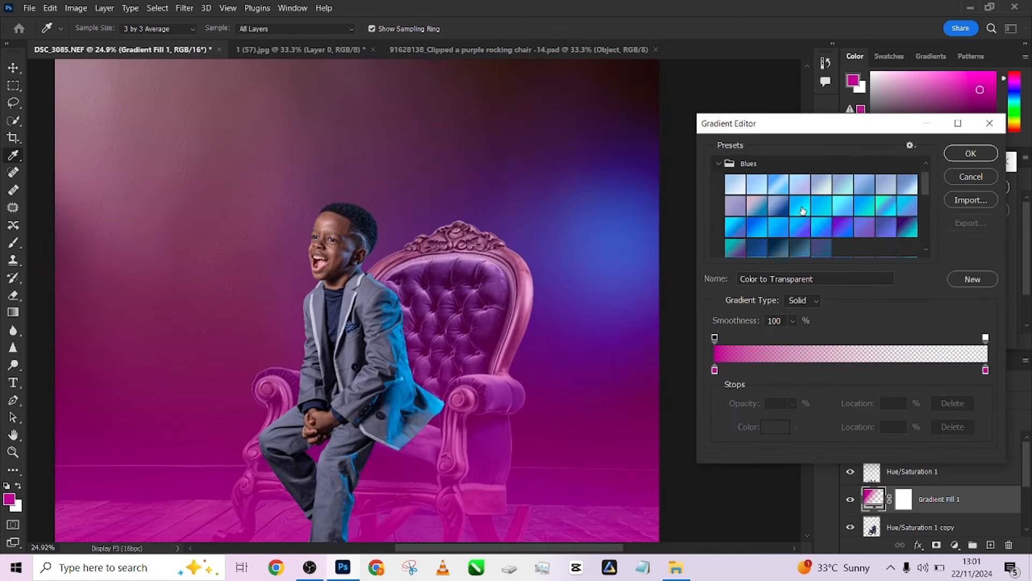
pyautogui.click(801, 207)
pyautogui.click(971, 155)
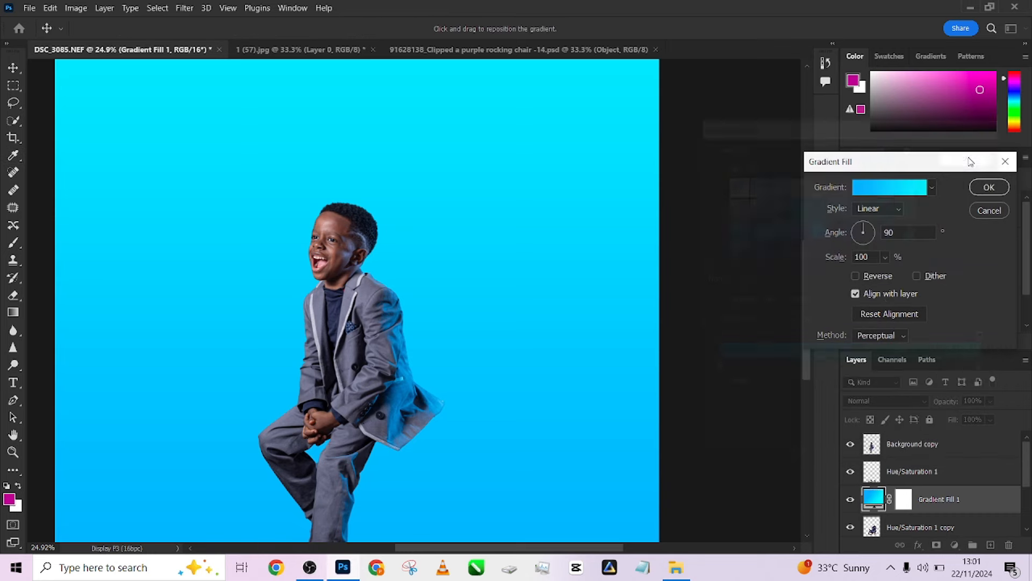
# - Make the gradient fill Radial at 76% scale and set its blend mode to Soft Light
pyautogui.click(880, 213)
pyautogui.click(867, 232)
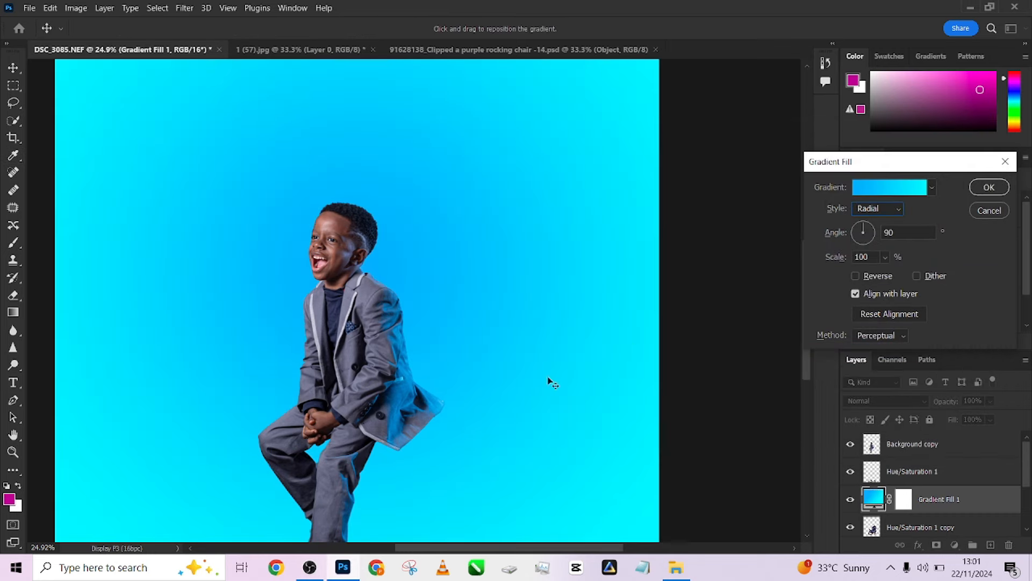
pyautogui.moveTo(840, 264); pyautogui.dragTo(823, 265)
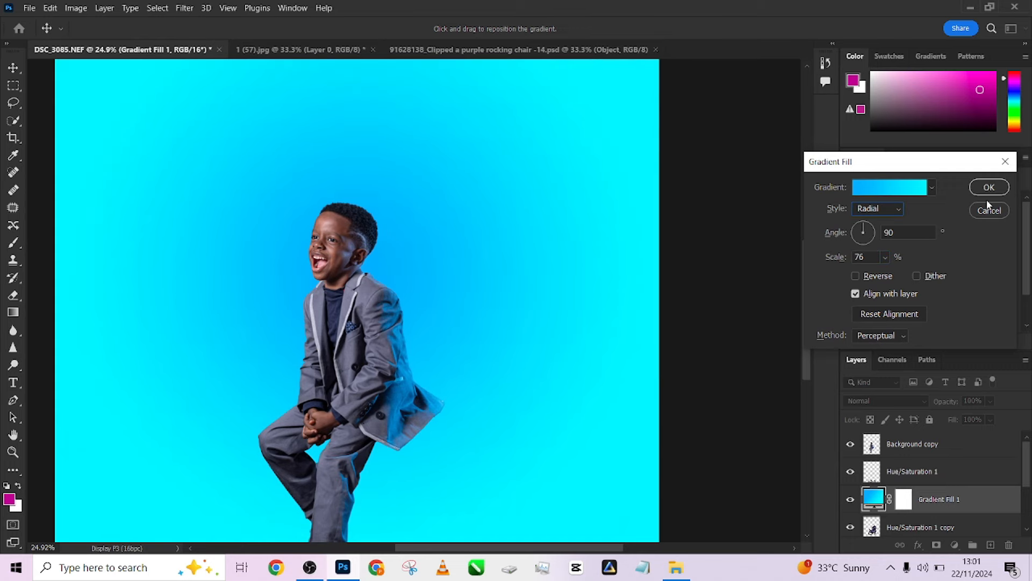
pyautogui.click(988, 190)
pyautogui.click(864, 401)
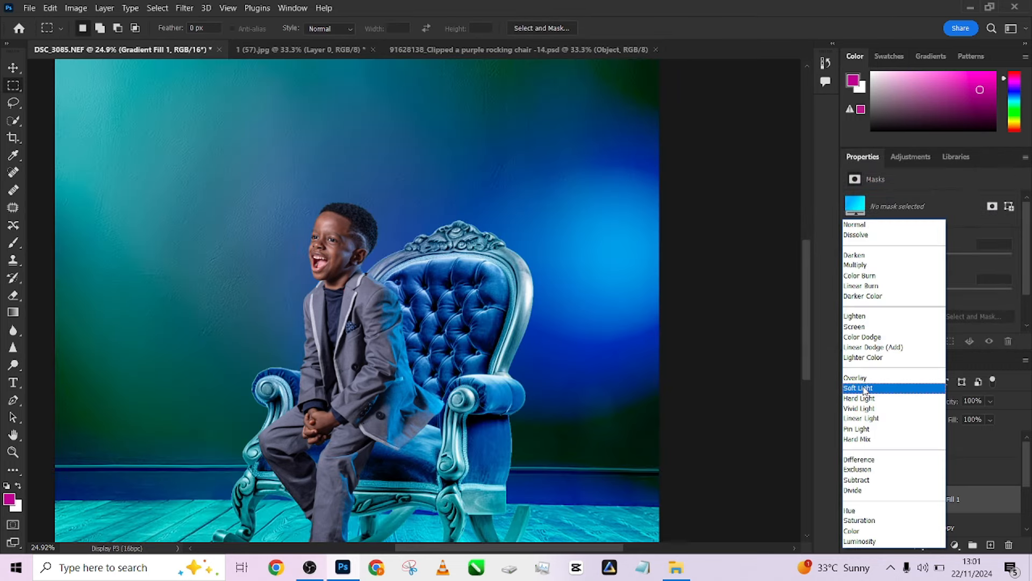
pyautogui.click(863, 386)
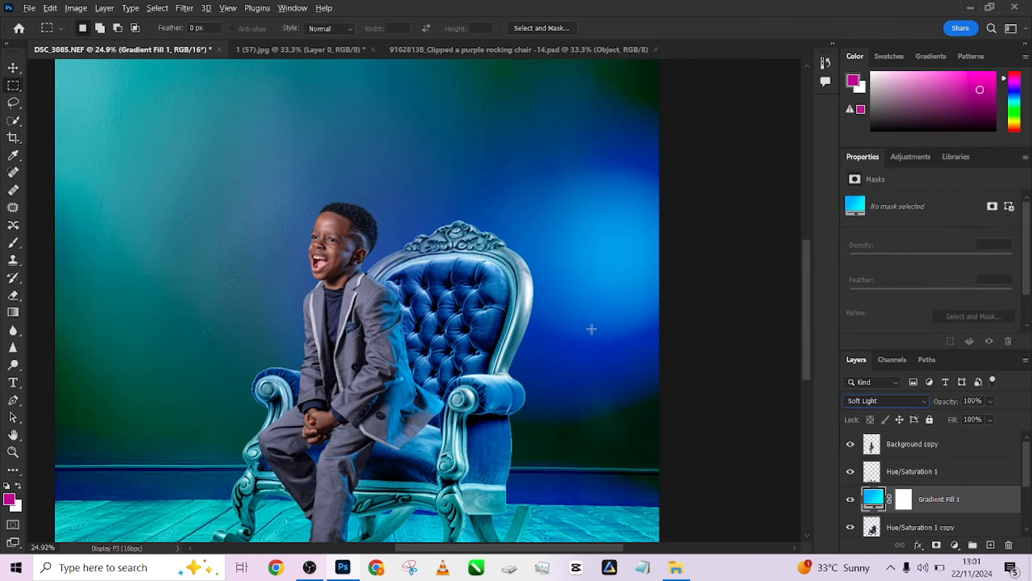
pyautogui.scroll(-5, 552, 326)
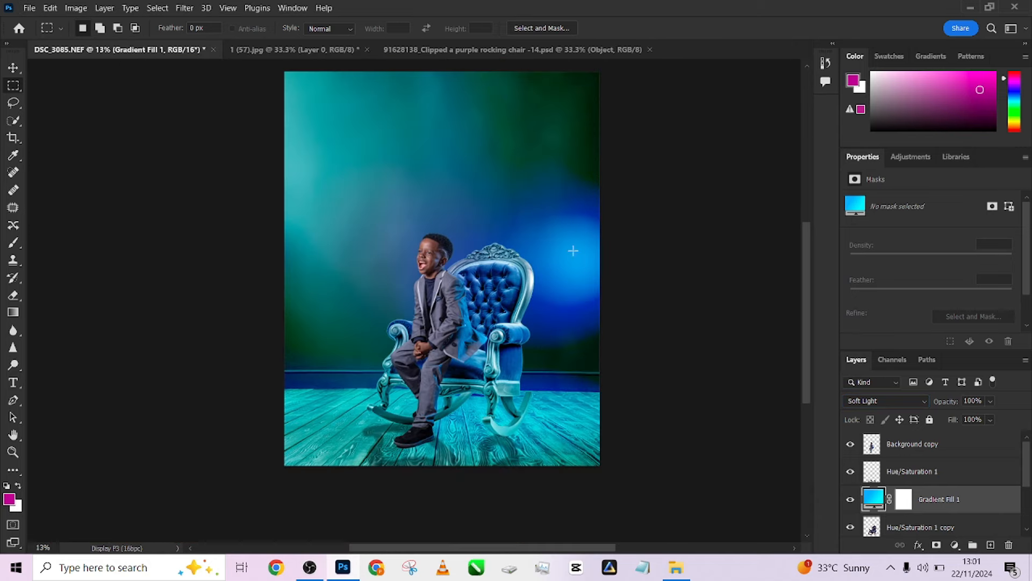
# - Restrict the gradient fill with Blend If, splitting the Underlying Layer's black point to 33 / 141
pyautogui.doubleClick(997, 505)
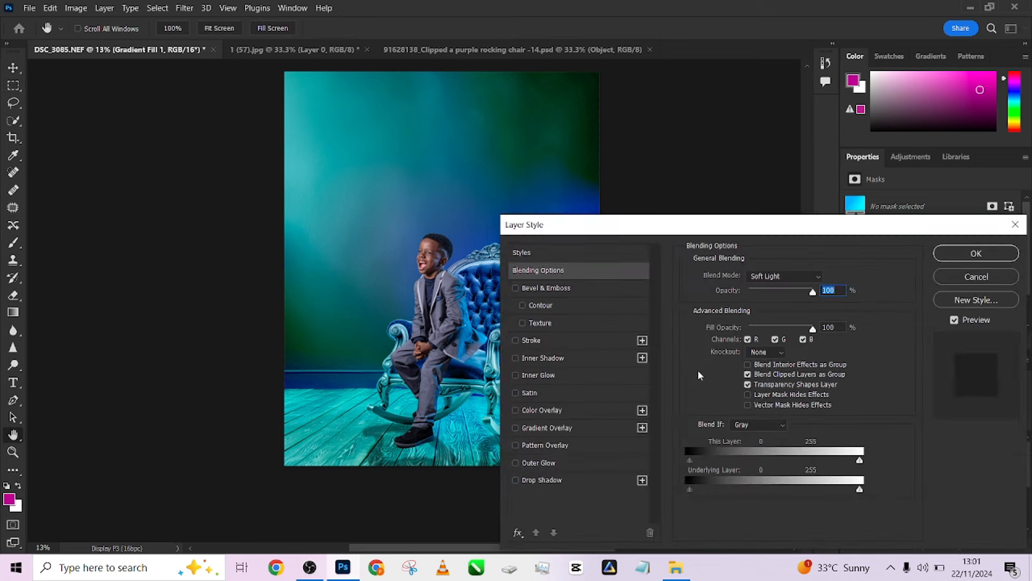
pyautogui.moveTo(662, 238); pyautogui.dragTo(846, 143)
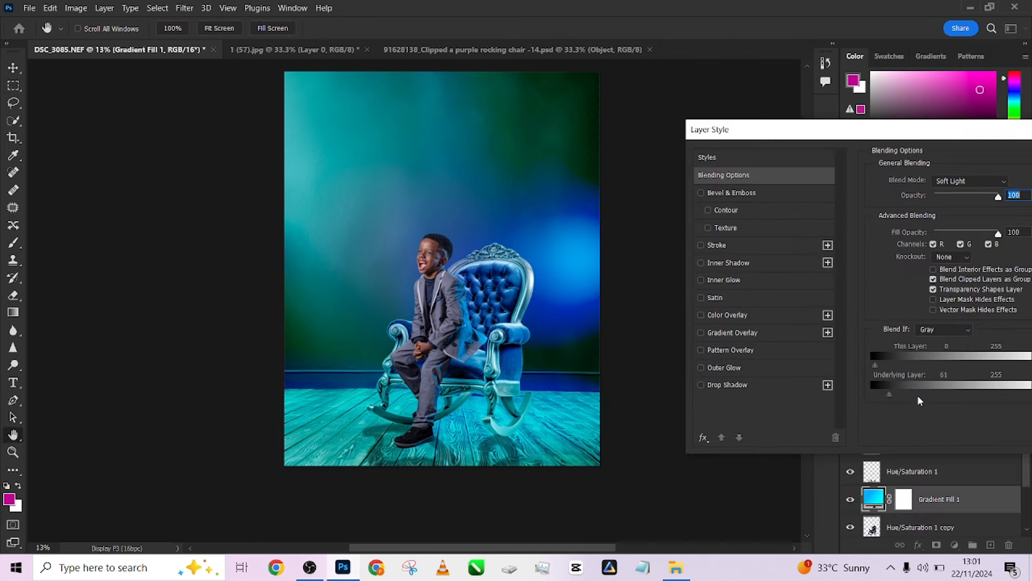
pyautogui.moveTo(889, 394); pyautogui.dragTo(955, 393)
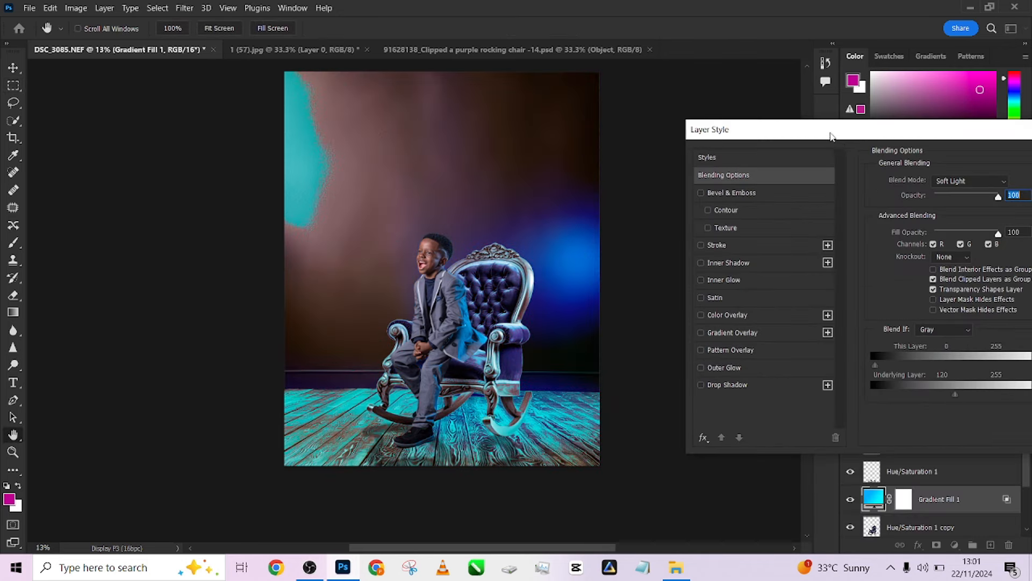
pyautogui.moveTo(830, 136); pyautogui.dragTo(754, 139)
pyautogui.moveTo(878, 399); pyautogui.dragTo(822, 414)
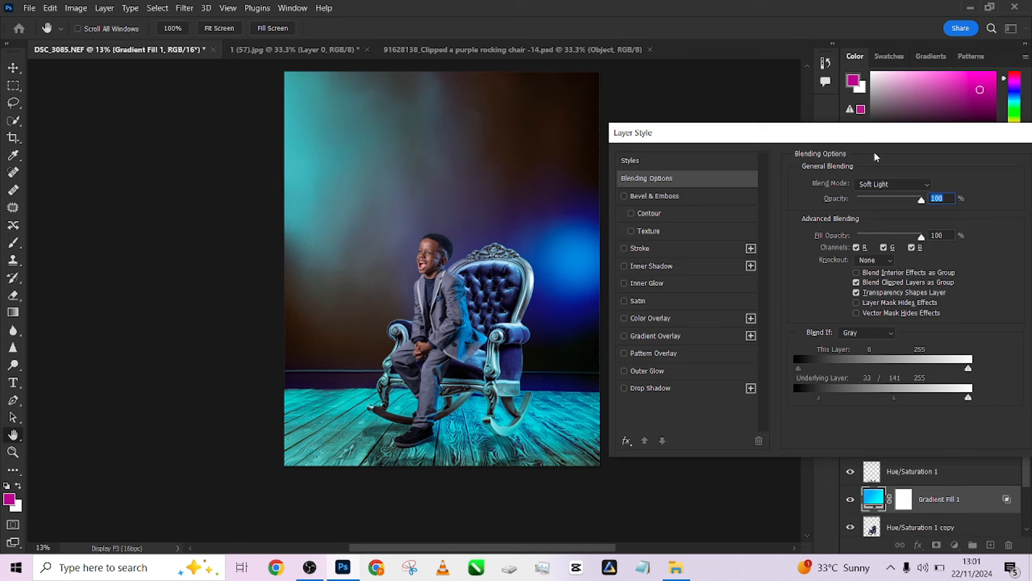
pyautogui.moveTo(931, 132); pyautogui.dragTo(779, 145)
pyautogui.click(930, 178)
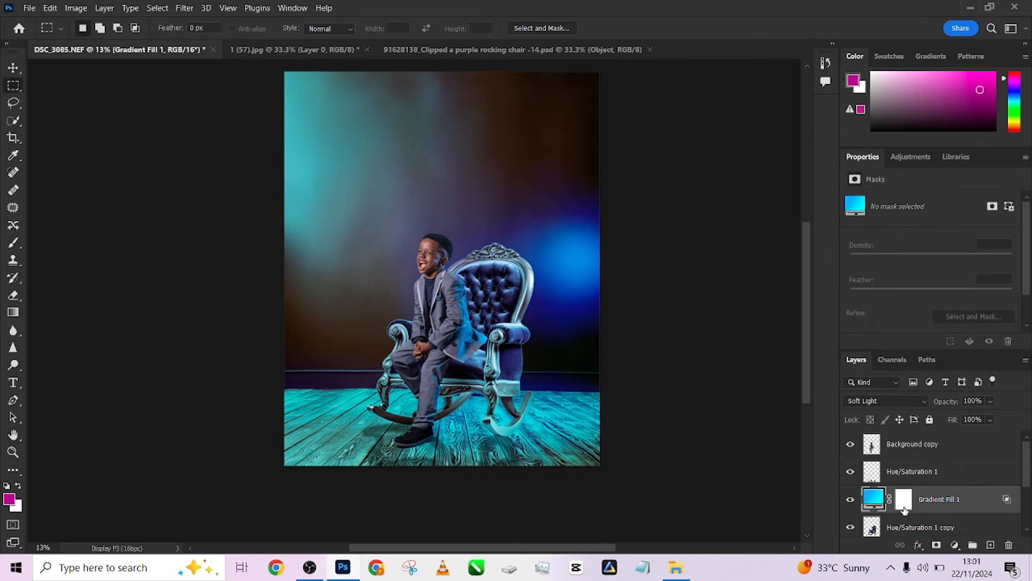
# - Invert the gradient fill's mask to black and brush white along the outer right edge of the chair's backrest
pyautogui.click(905, 505)
pyautogui.hotkey('ctrl', 'i')
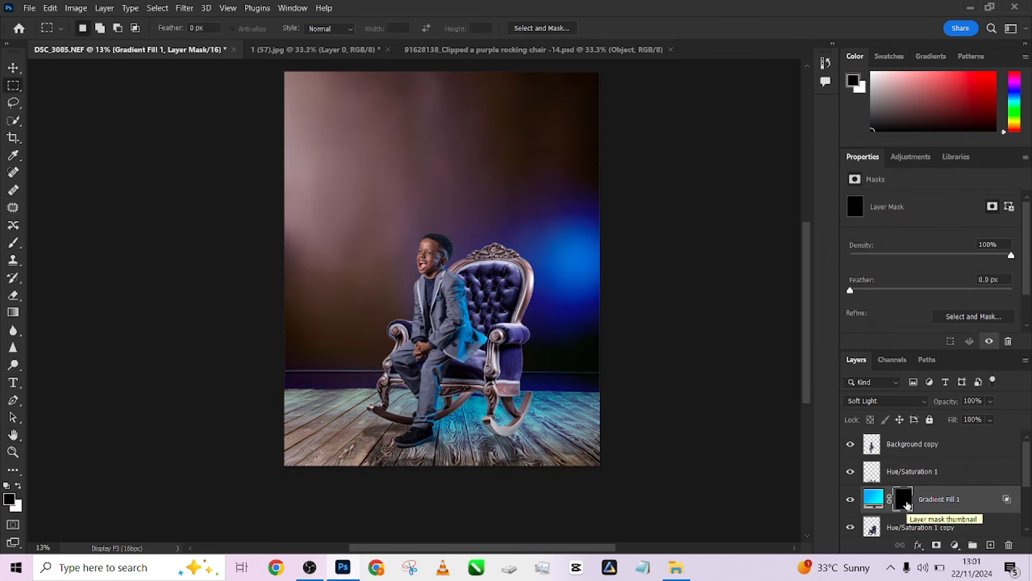
pyautogui.press('b')
pyautogui.click(13, 243)
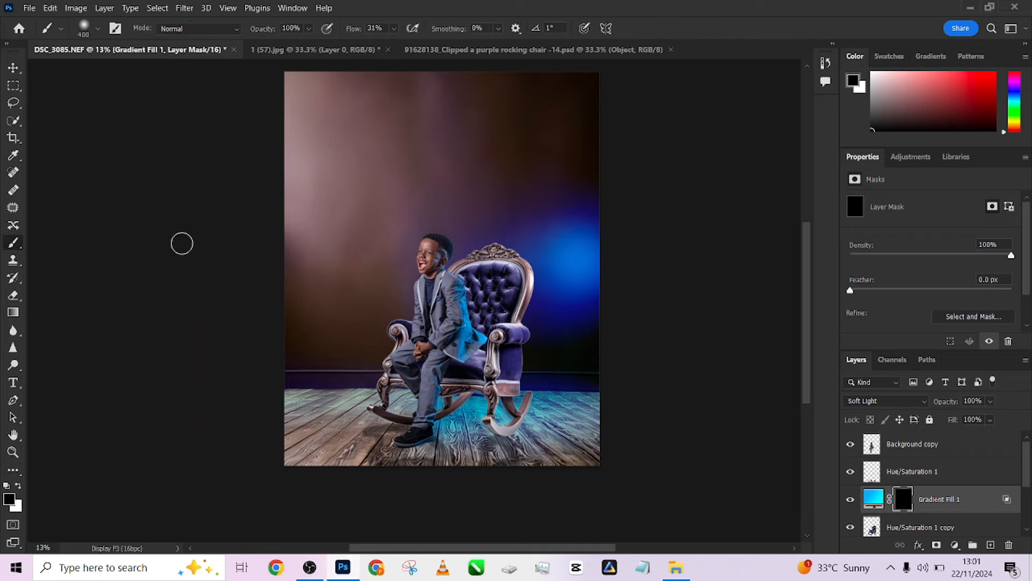
pyautogui.scroll(5, 488, 279)
pyautogui.hscroll(2, 645, 272)
pyautogui.moveTo(605, 265)
pyautogui.mouseDown()
pyautogui.moveTo(592, 228)
pyautogui.moveTo(587, 241)
pyautogui.moveTo(603, 254)
pyautogui.moveTo(587, 227)
pyautogui.moveTo(593, 330)
pyautogui.moveTo(570, 413)
pyautogui.moveTo(609, 264)
pyautogui.moveTo(602, 193)
pyautogui.moveTo(537, 168)
pyautogui.mouseUp()
pyautogui.press('x')
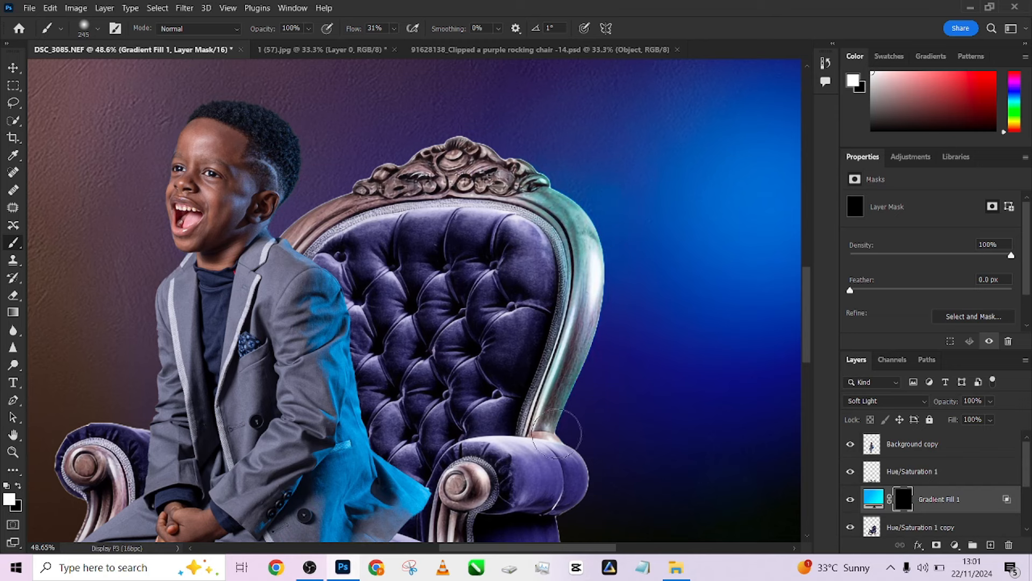
# - Continue painting white on the gradient mask down the chair's right side to the lower edge of the seat
pyautogui.scroll(-5, 575, 405)
pyautogui.moveTo(532, 438); pyautogui.dragTo(530, 317)
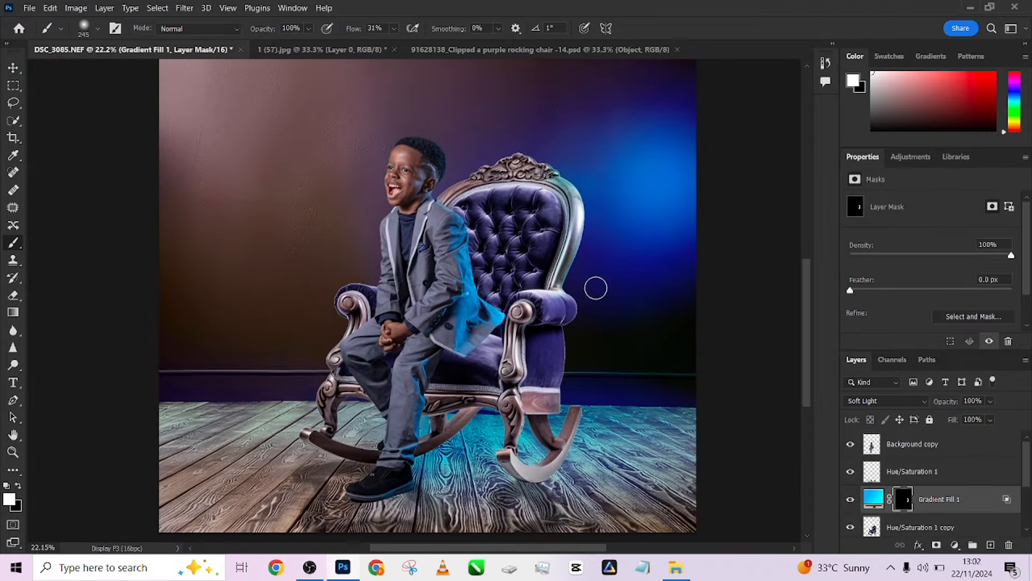
pyautogui.moveTo(570, 387)
pyautogui.mouseDown()
pyautogui.moveTo(558, 414)
pyautogui.moveTo(567, 452)
pyautogui.moveTo(583, 419)
pyautogui.moveTo(562, 455)
pyautogui.moveTo(573, 418)
pyautogui.mouseUp()
pyautogui.press('x')
pyautogui.press('x')
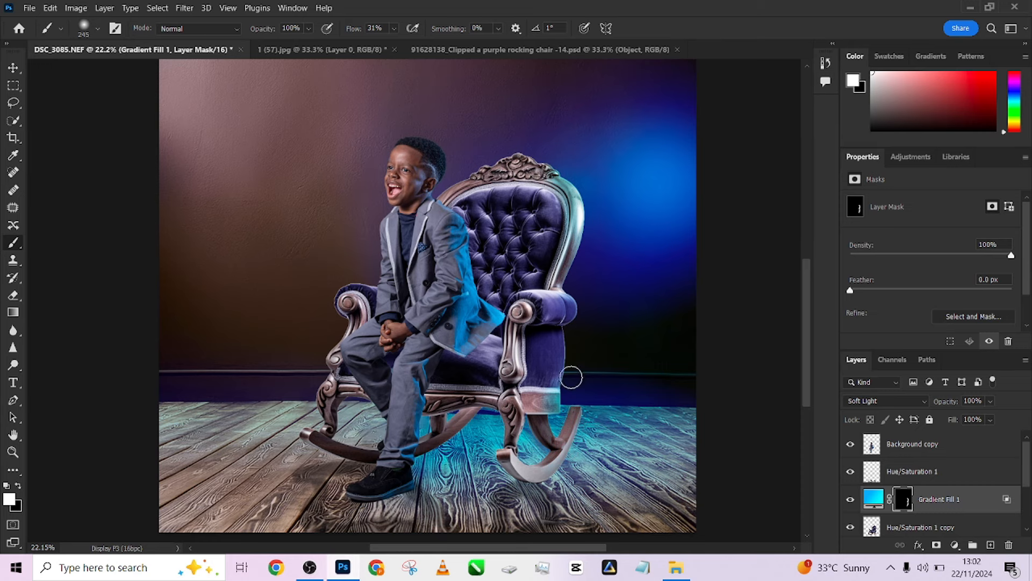
# - Inspect the cyan edge light on the chair, comparing the image with Gradient Fill 1 hidden and shown
pyautogui.scroll(-3, 586, 210)
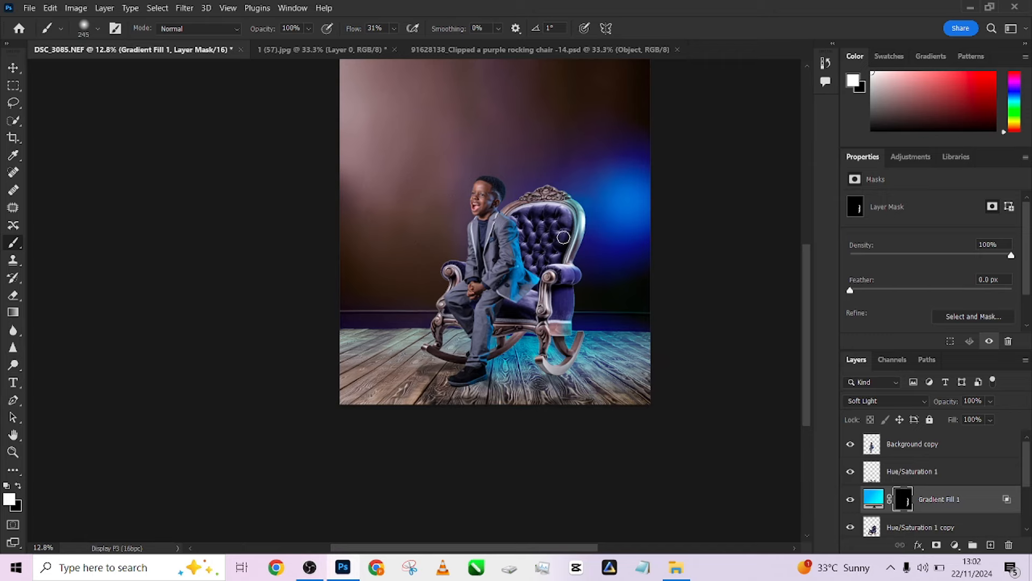
pyautogui.scroll(4, 563, 237)
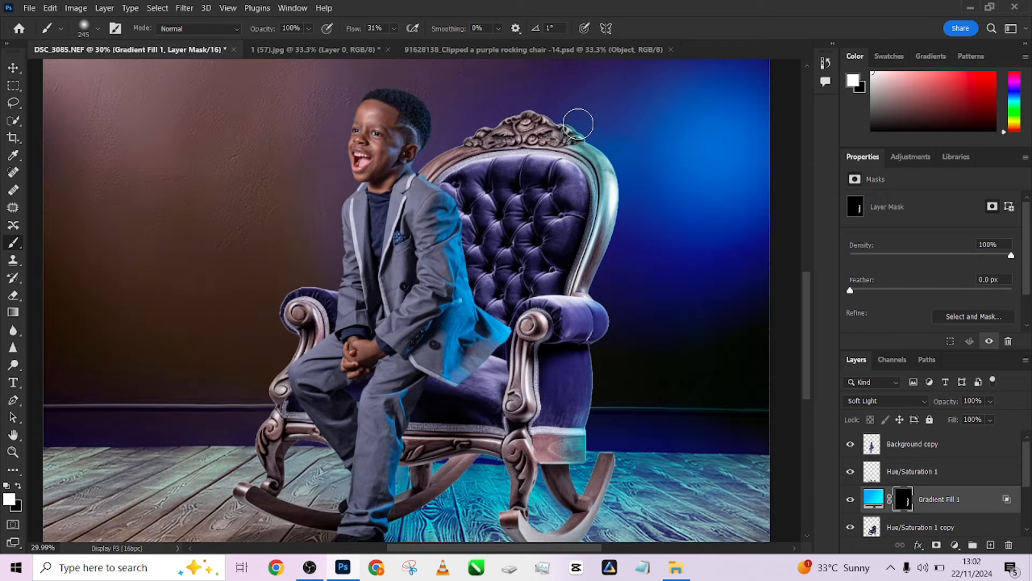
pyautogui.scroll(-5, 578, 124)
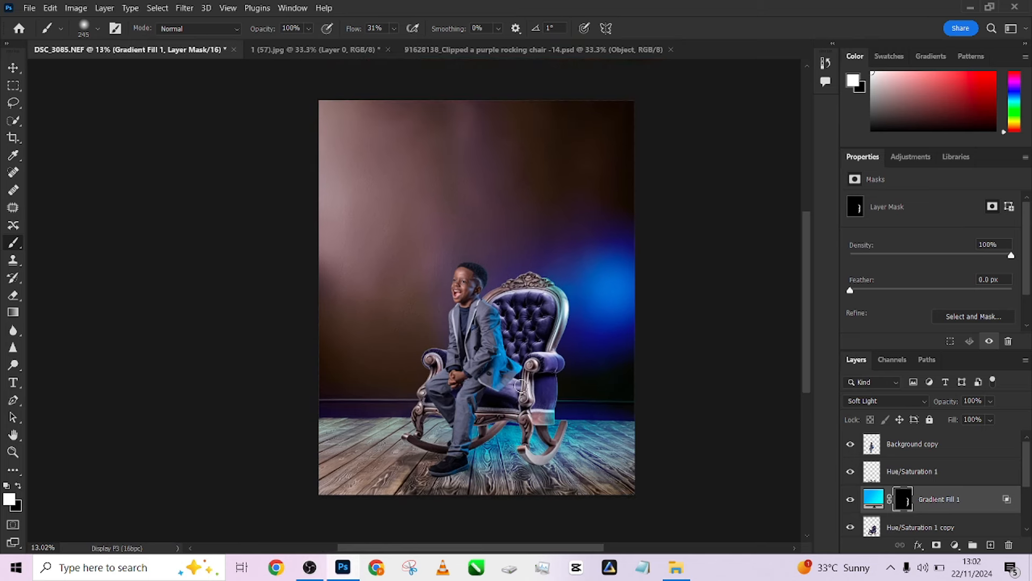
pyautogui.scroll(-1, 547, 320)
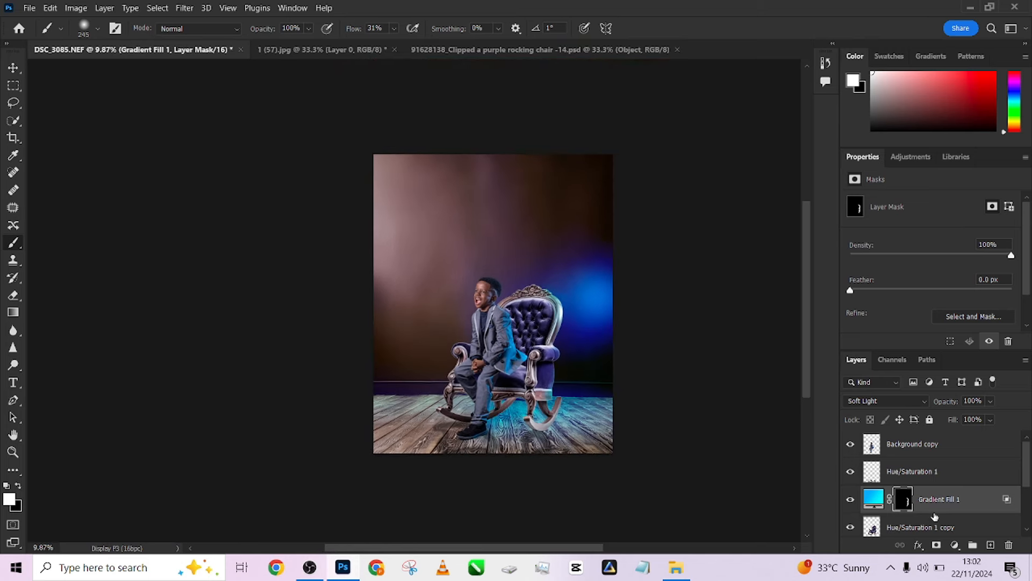
pyautogui.click(851, 500)
pyautogui.click(851, 500)
pyautogui.click(851, 500)
pyautogui.click(851, 500)
pyautogui.scroll(5, 339, 196)
pyautogui.scroll(1, 661, 330)
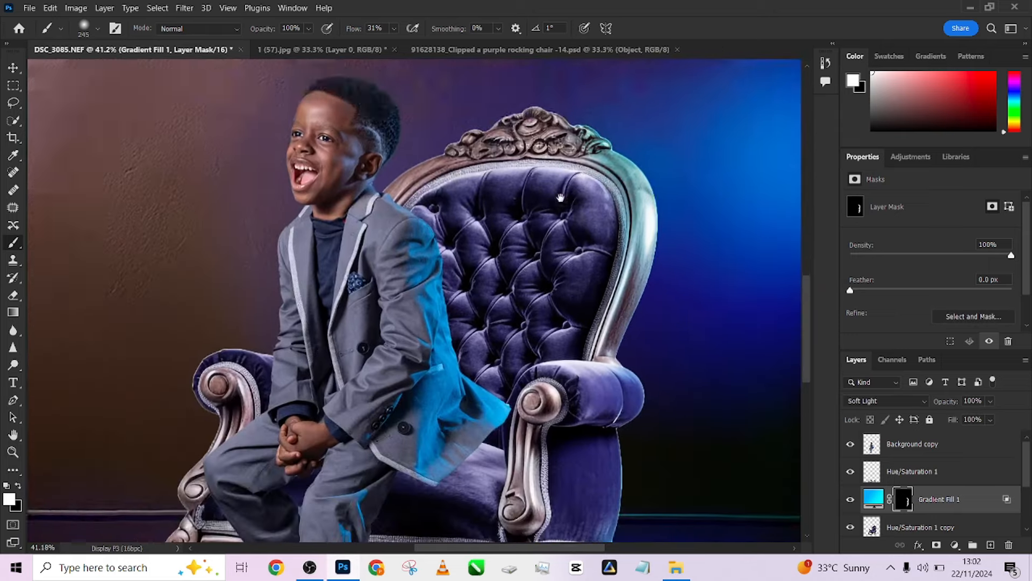
# - Paint black on the gradient mask along the inner edge of the backrest frame, and compare with Gradient Fill 1 hidden
pyautogui.press('x')
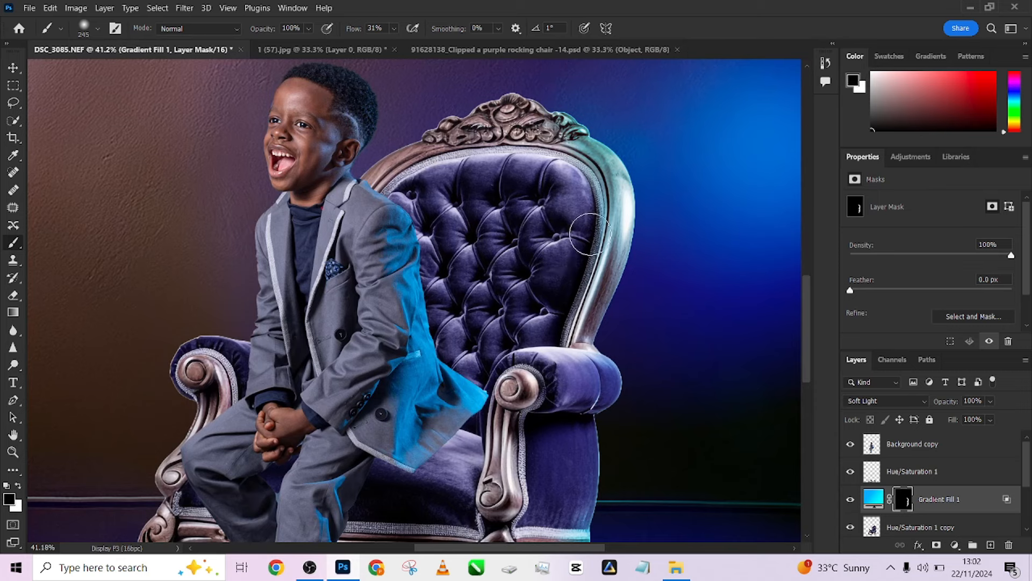
pyautogui.moveTo(584, 177)
pyautogui.mouseDown()
pyautogui.moveTo(578, 273)
pyautogui.moveTo(594, 209)
pyautogui.moveTo(584, 165)
pyautogui.moveTo(568, 295)
pyautogui.mouseUp()
pyautogui.scroll(-3, 569, 295)
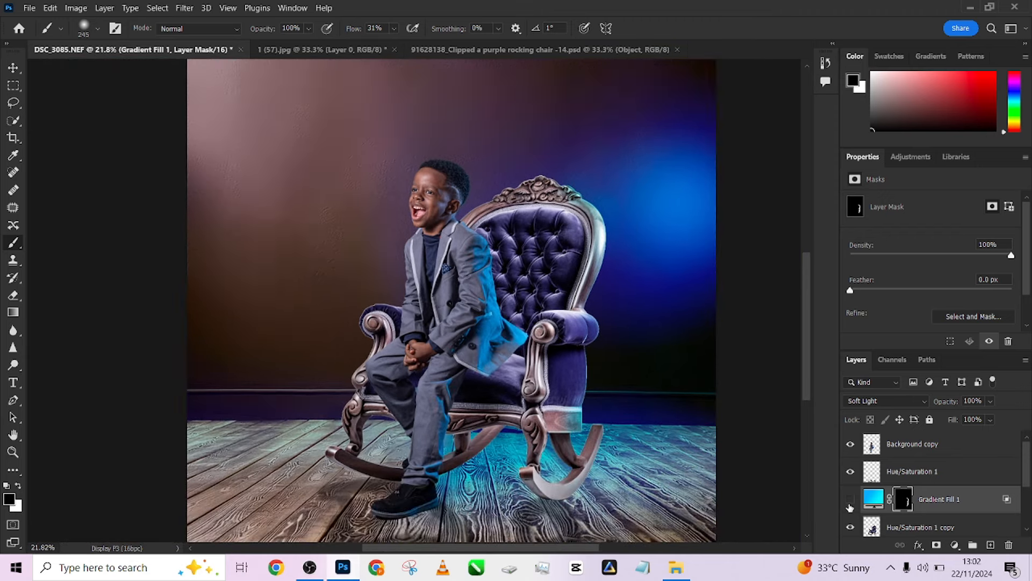
pyautogui.click(850, 498)
pyautogui.click(850, 499)
# - Edit Gradient Fill 1's gradient, recolouring its starting stop to the blue 1c6acc sampled from the wall glow
pyautogui.click(874, 500)
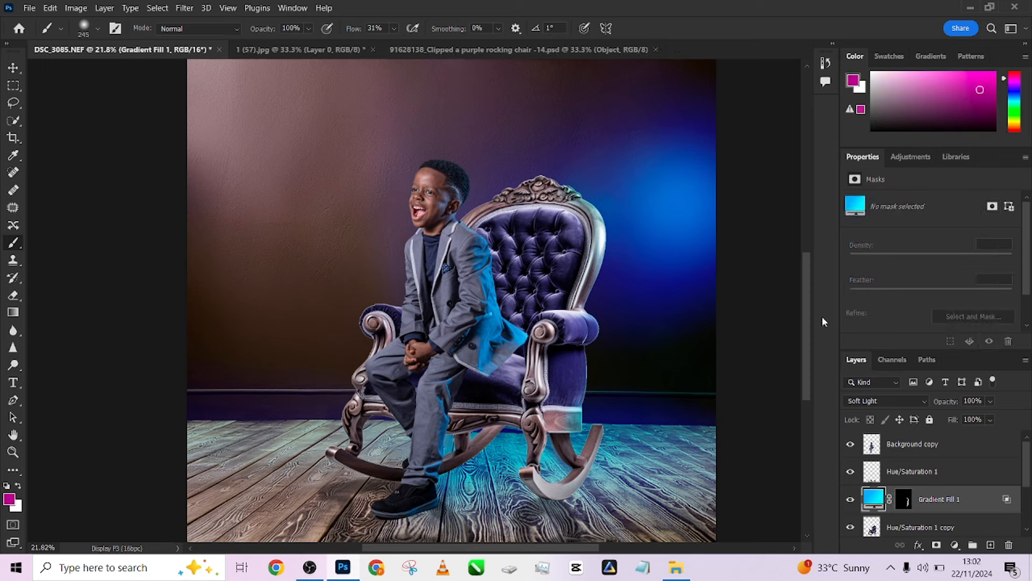
pyautogui.doubleClick(874, 499)
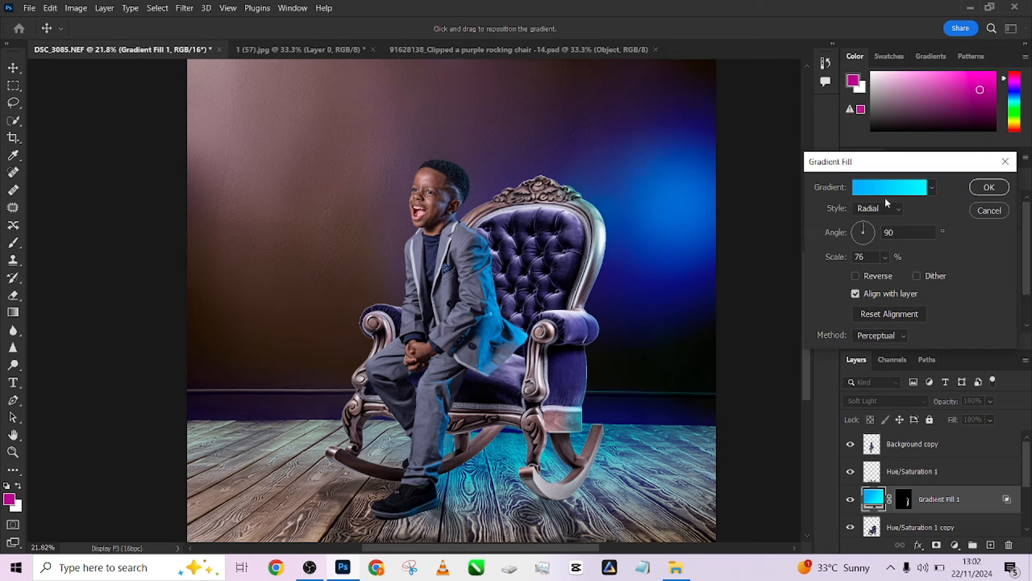
pyautogui.click(888, 193)
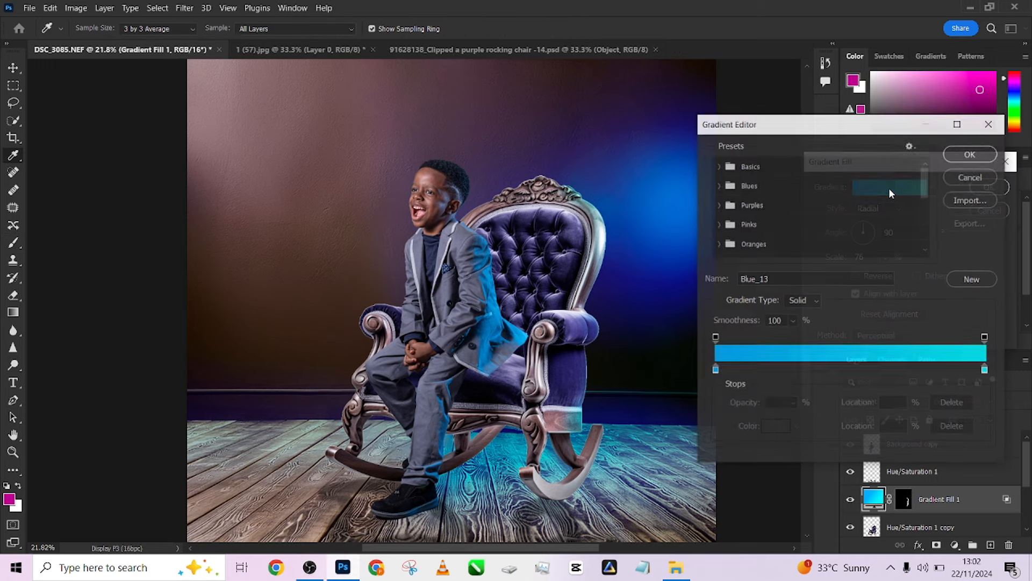
pyautogui.doubleClick(715, 370)
pyautogui.click(671, 199)
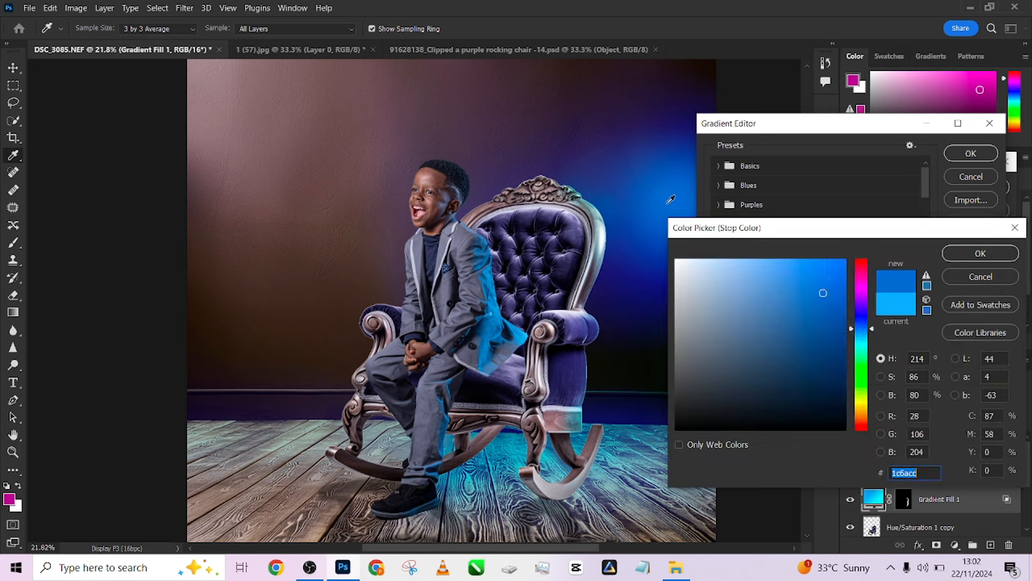
pyautogui.click(992, 256)
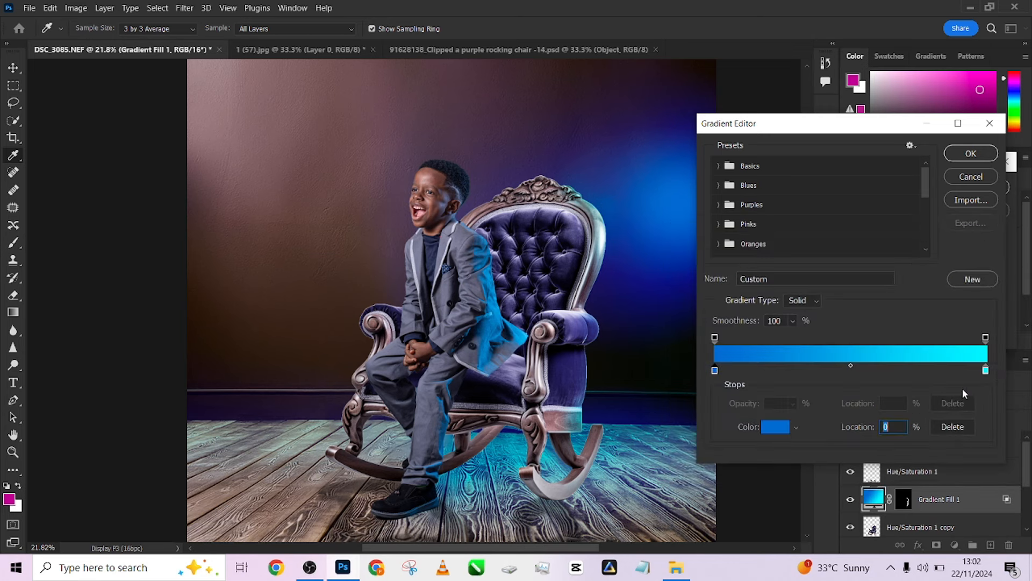
# - Recolour the gradient's end stop with blue sampled from the wall glow and apply the gradient fill
pyautogui.doubleClick(986, 370)
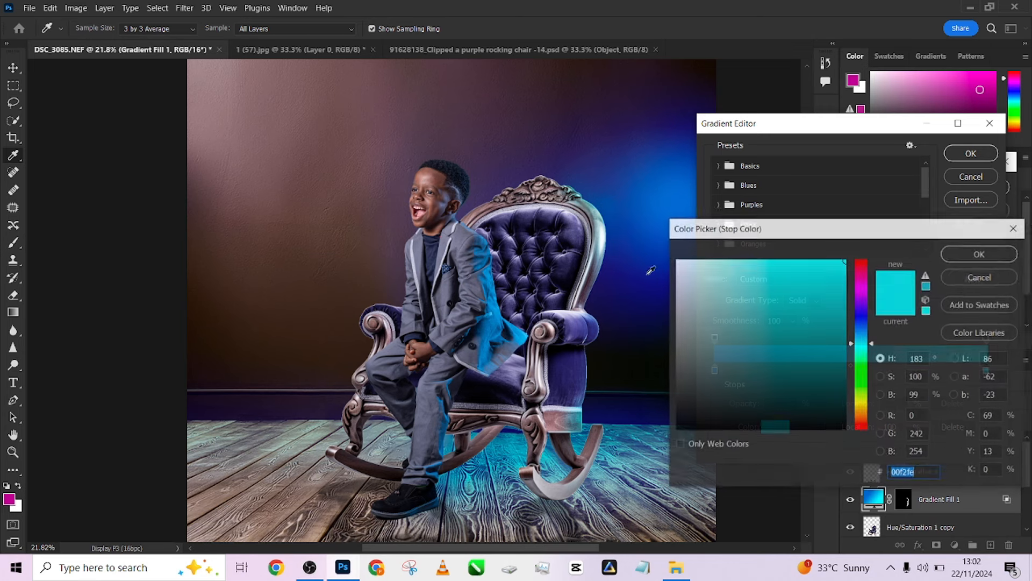
pyautogui.click(665, 181)
pyautogui.click(976, 257)
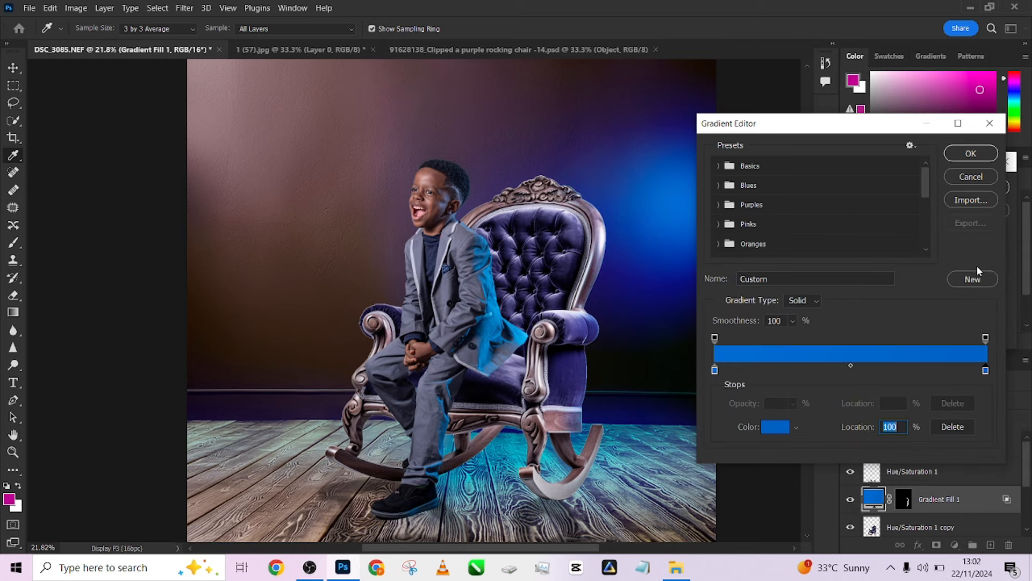
pyautogui.click(971, 155)
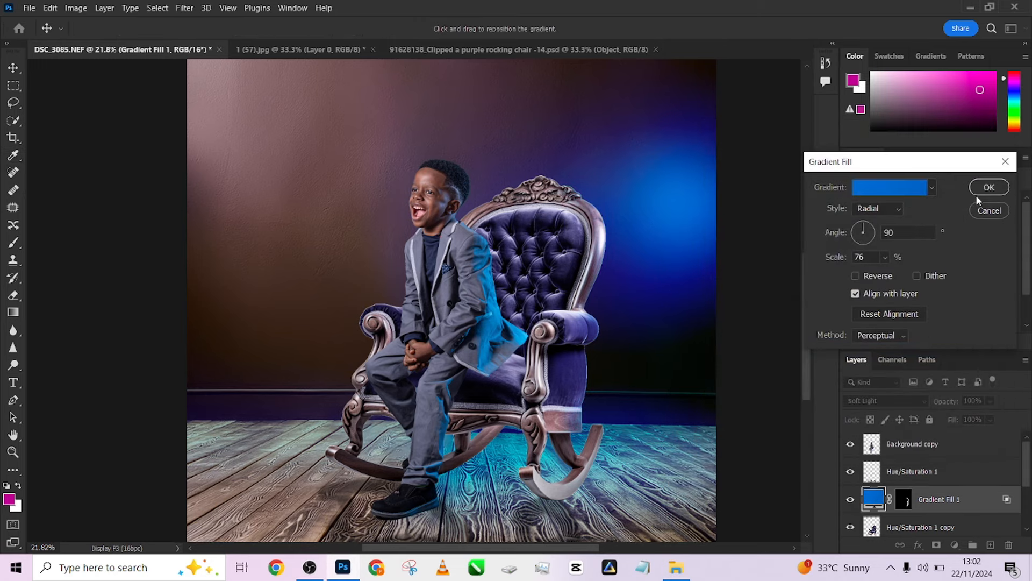
pyautogui.moveTo(837, 259); pyautogui.dragTo(856, 259)
pyautogui.click(989, 187)
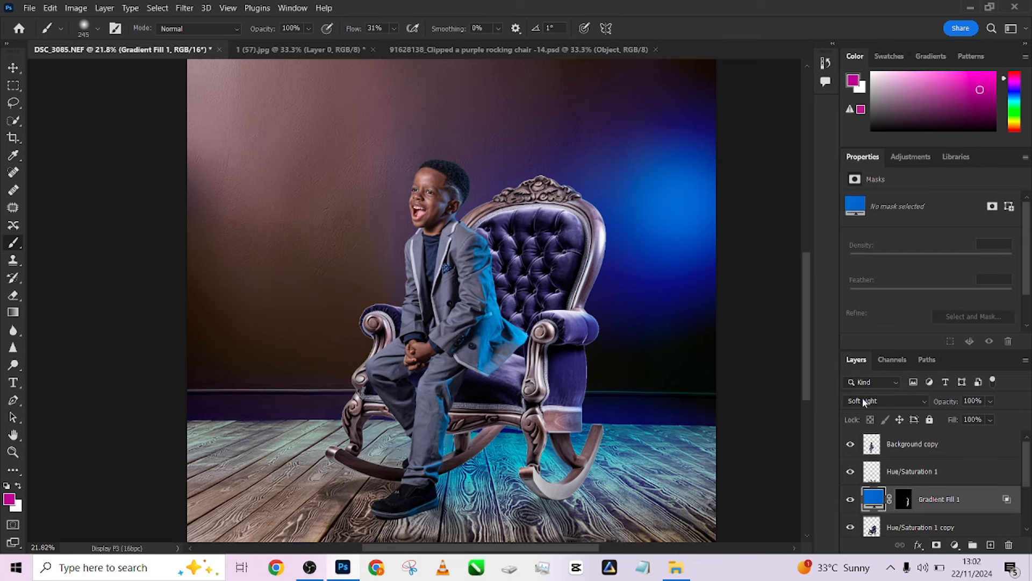
# - Set Gradient Fill 1's blend mode to Hard Light and its fill to 57%, checking the effect on the whole composite
pyautogui.click(864, 402)
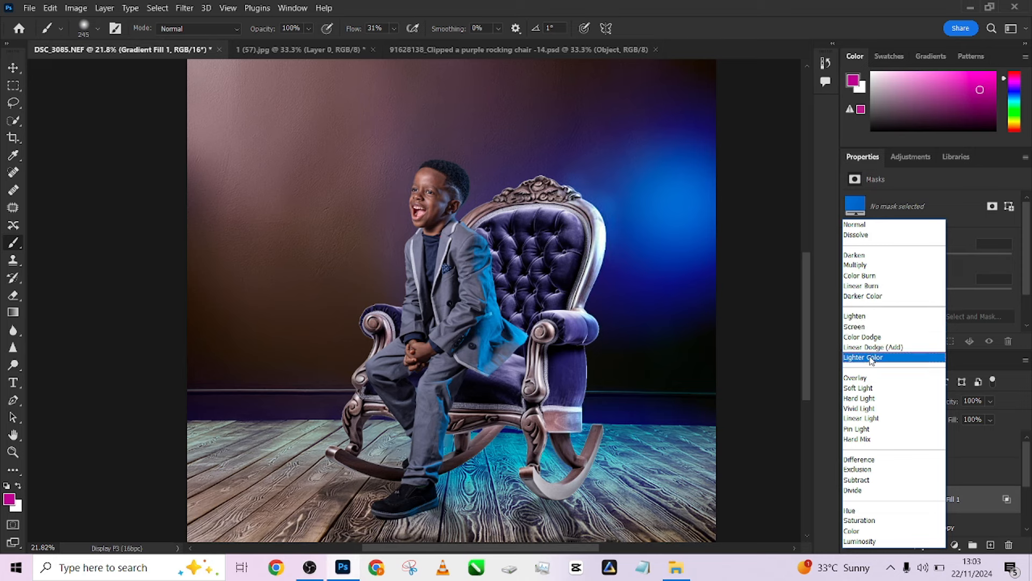
pyautogui.click(863, 398)
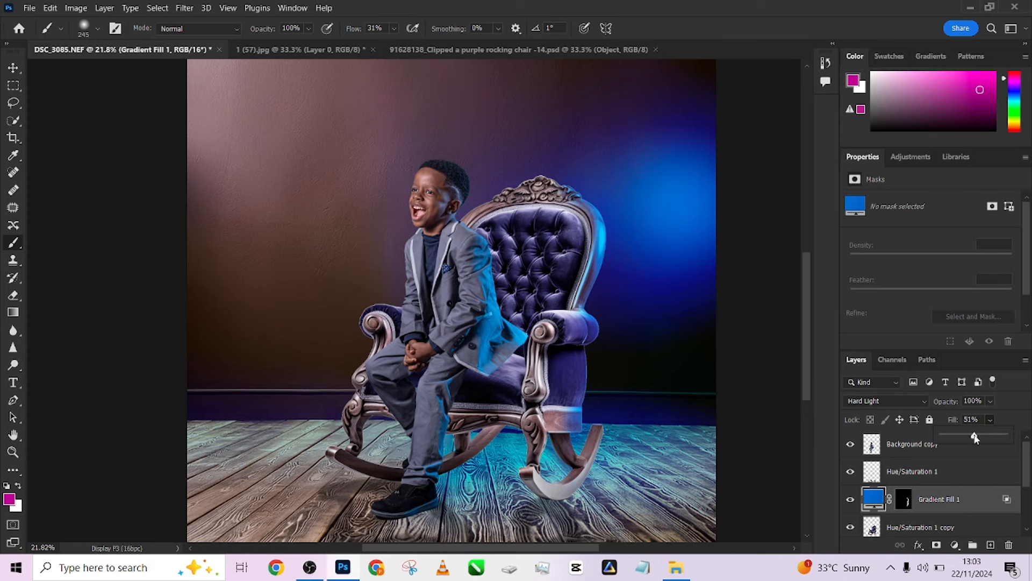
pyautogui.click(977, 435)
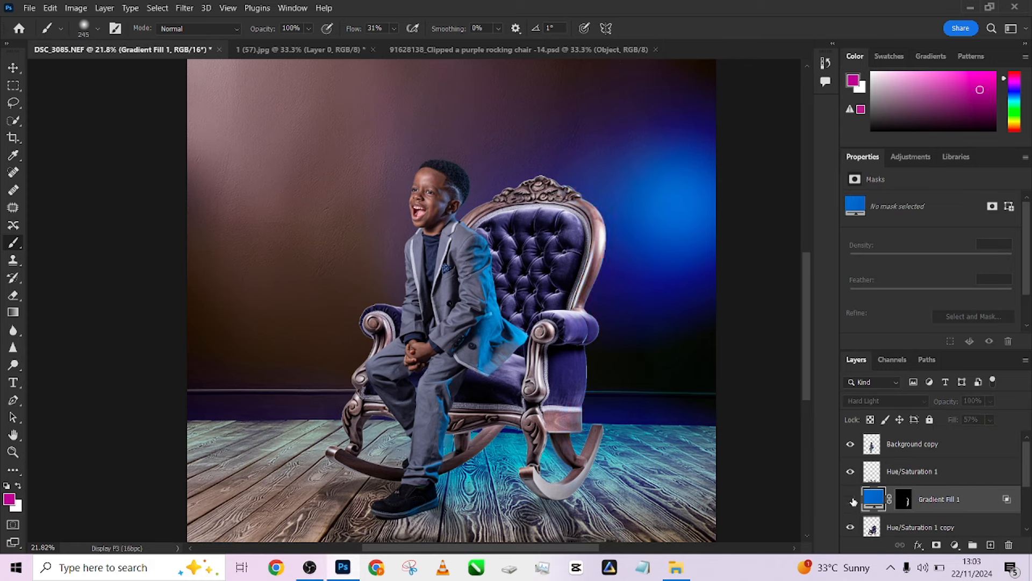
pyautogui.scroll(-3, 603, 355)
pyautogui.moveTo(610, 351); pyautogui.dragTo(557, 368)
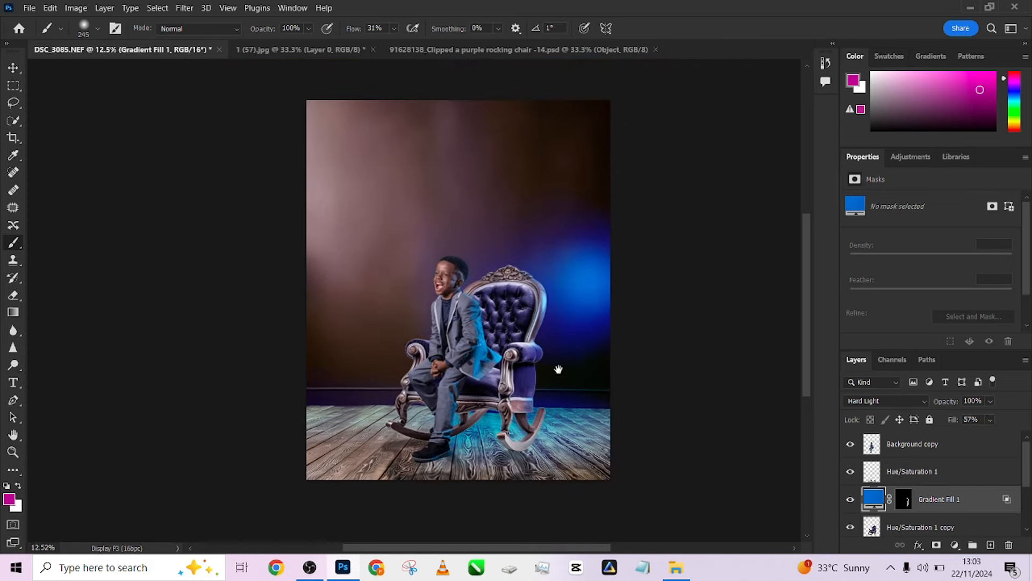
pyautogui.scroll(2, 541, 357)
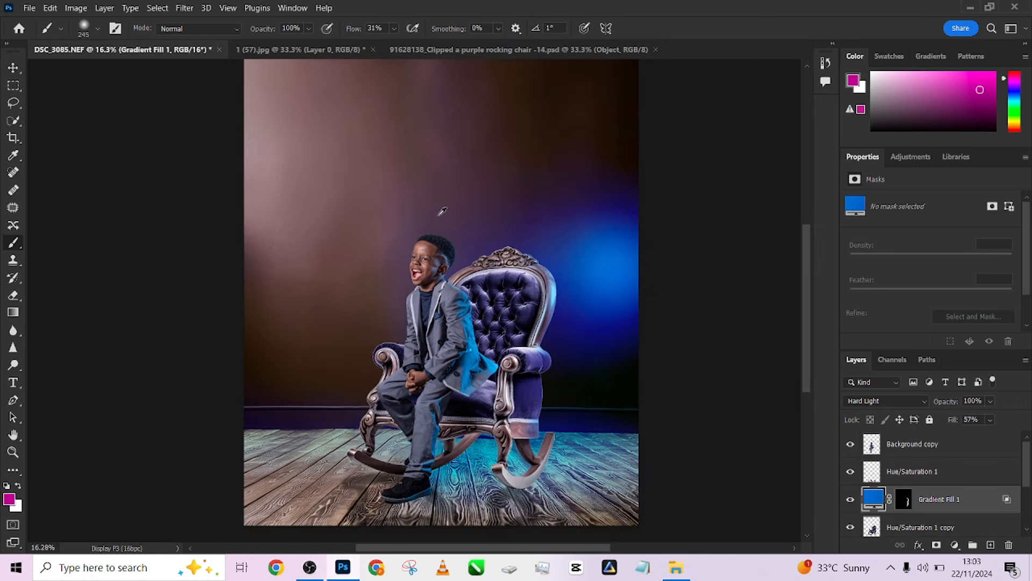
pyautogui.scroll(-2, 515, 329)
pyautogui.scroll(2, 511, 342)
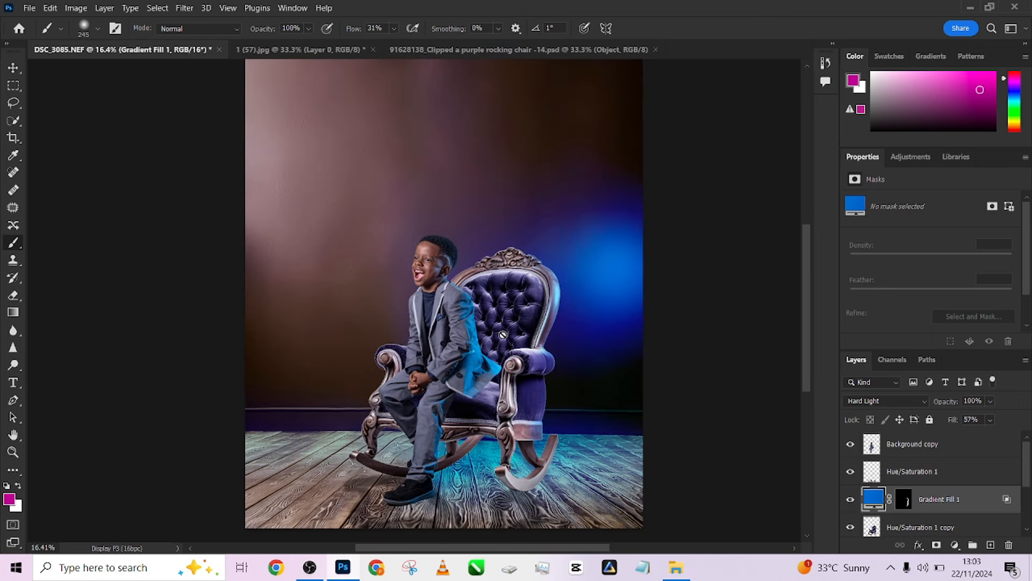
pyautogui.scroll(-1, 502, 334)
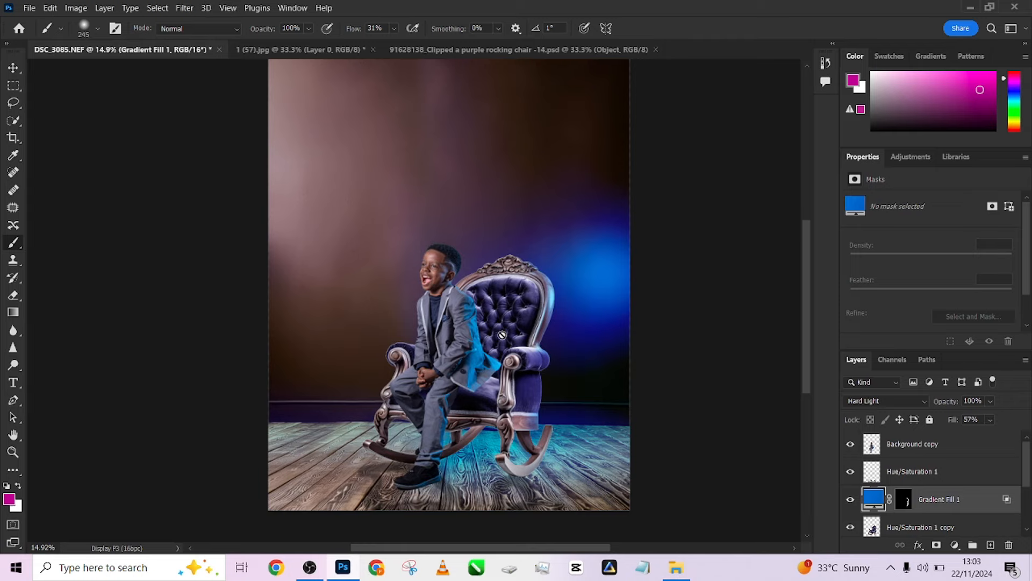
# - Switch to File Explorer, open the crown PSD from Downloads in Photoshop and bring its Object layer into the portrait document
pyautogui.click(970, 7)
pyautogui.scroll(-10, 544, 292)
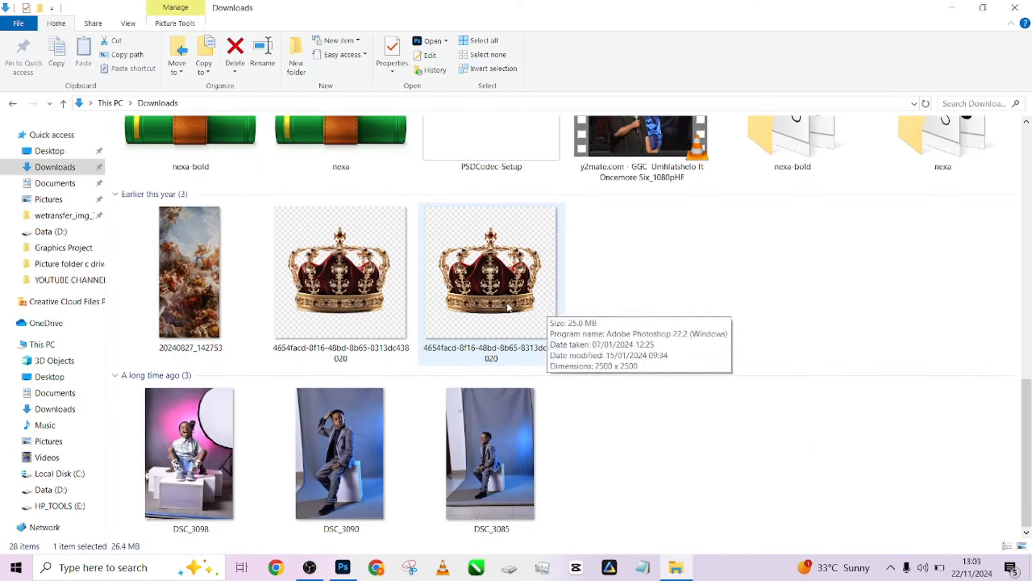
pyautogui.moveTo(508, 293); pyautogui.dragTo(597, 353)
pyautogui.click(13, 68)
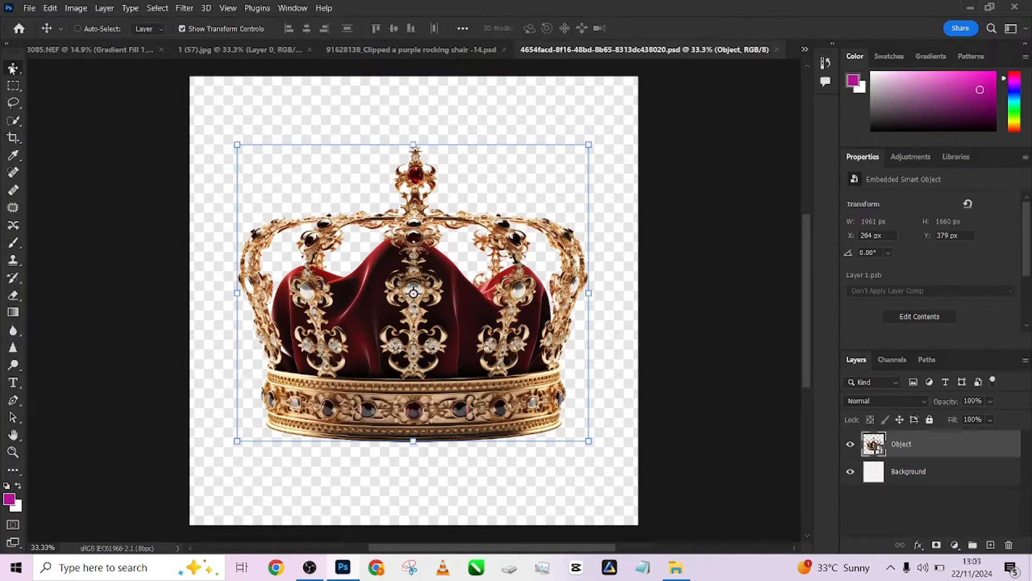
pyautogui.moveTo(493, 329); pyautogui.dragTo(607, 199)
pyautogui.click(546, 237)
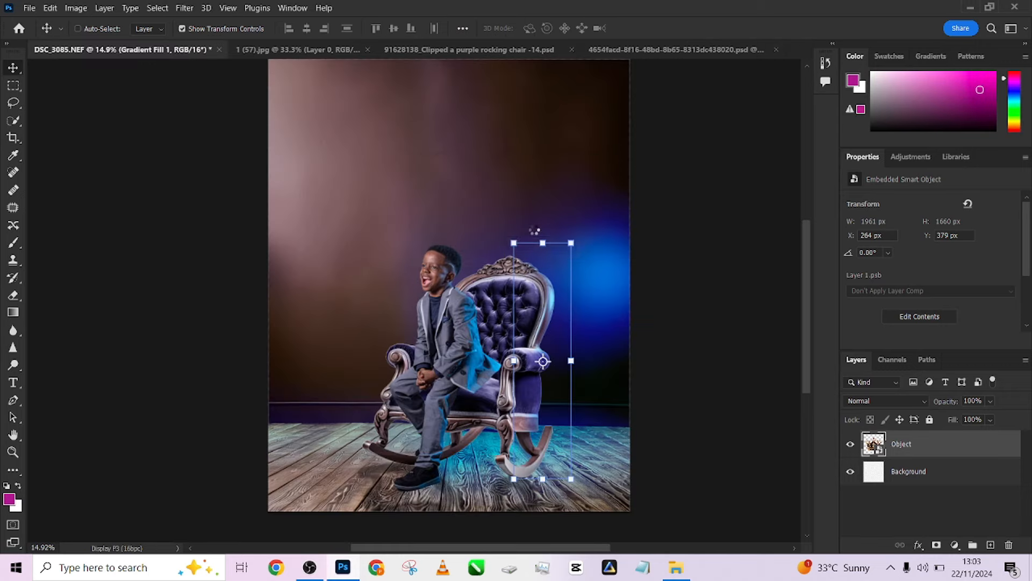
# - Scale the crown down proportionally to about 9.94%
pyautogui.scroll(-2, 395, 362)
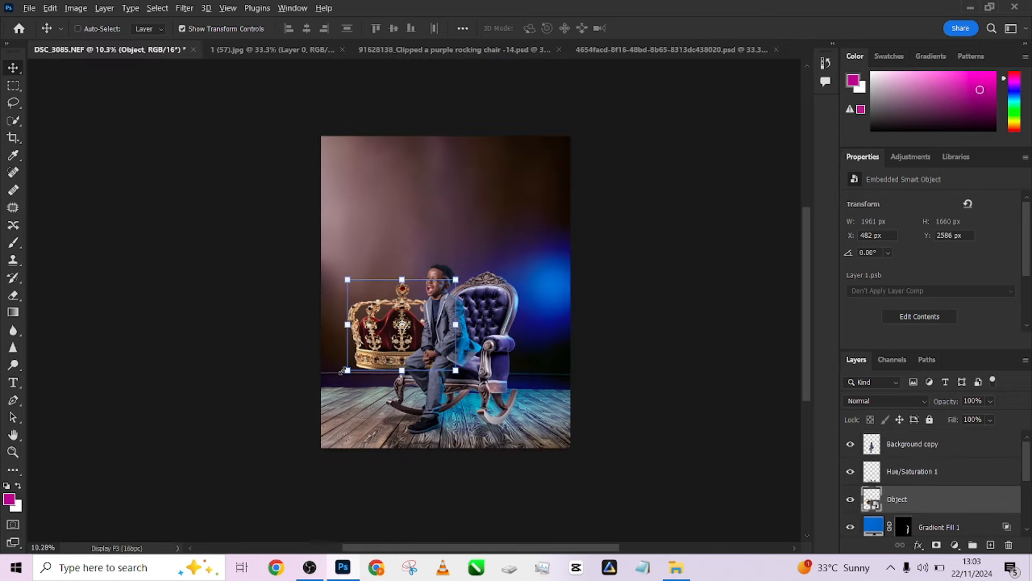
pyautogui.hotkey('ctrl', 't')
pyautogui.moveTo(345, 372); pyautogui.dragTo(422, 347)
pyautogui.click(669, 27)
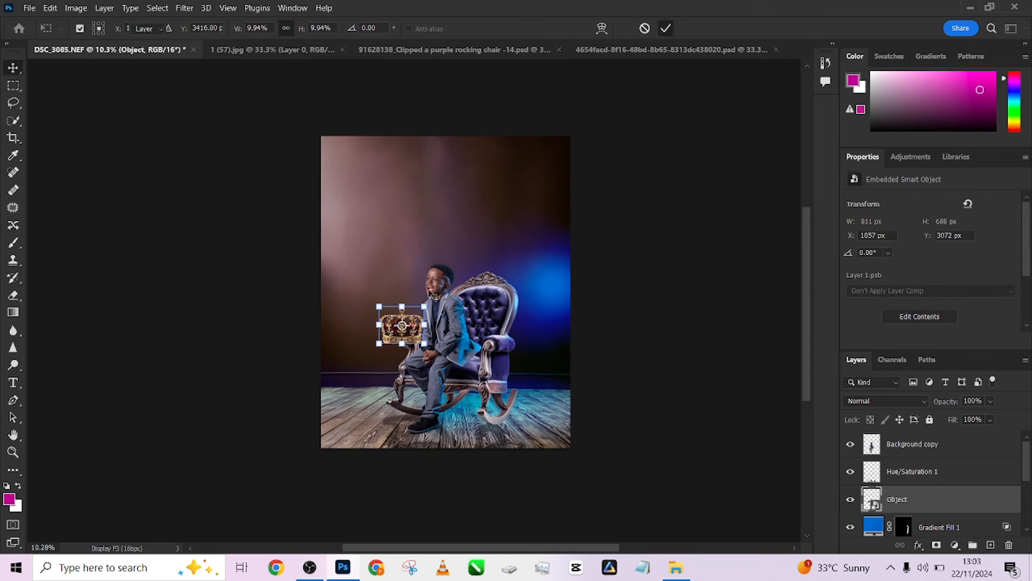
# - Move the crown over the boy's head and bring its layer above the Background copy layer
pyautogui.moveTo(418, 333); pyautogui.dragTo(452, 270)
pyautogui.moveTo(947, 502); pyautogui.dragTo(947, 439)
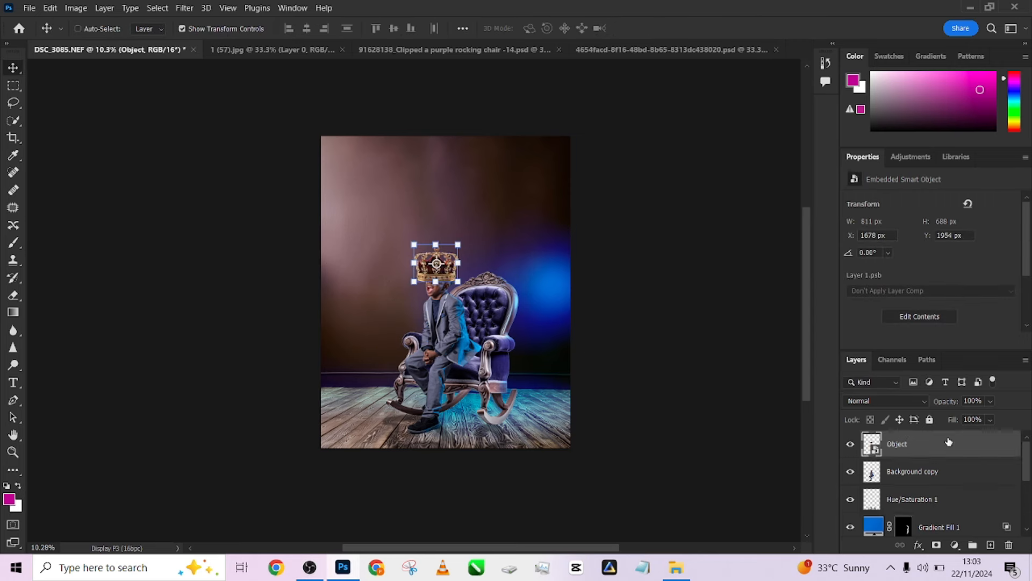
pyautogui.scroll(4, 456, 293)
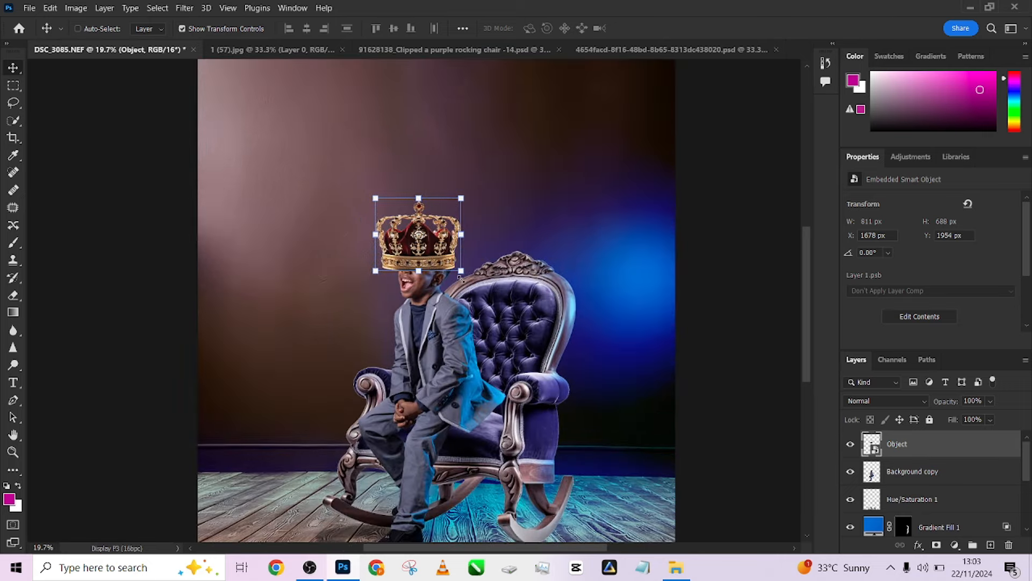
# - Shrink the crown to about 7.91%, tilt it to about -32° and move it onto the floor left of the chair
pyautogui.moveTo(459, 278); pyautogui.dragTo(459, 254)
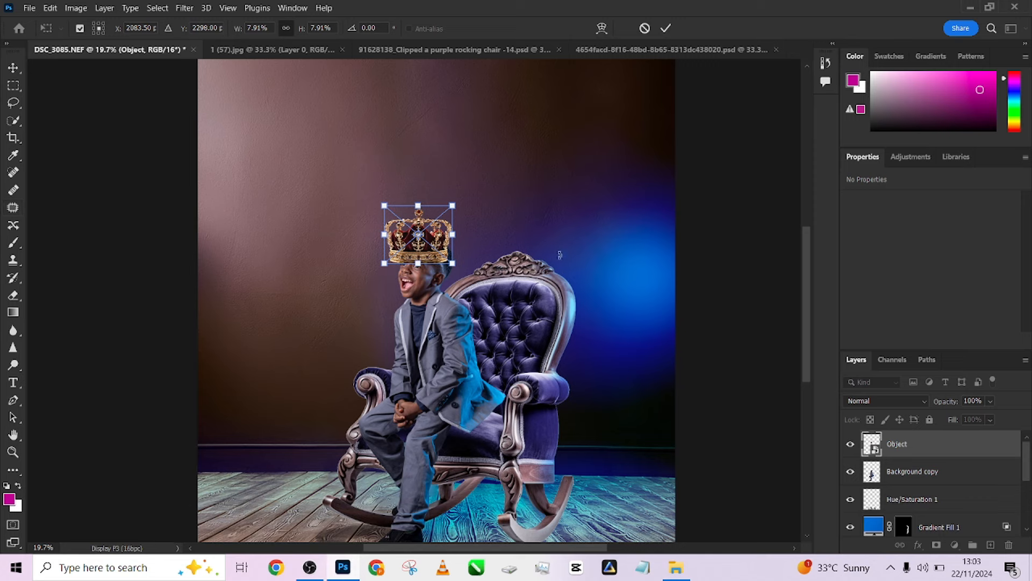
pyautogui.moveTo(439, 244); pyautogui.dragTo(547, 379)
pyautogui.moveTo(575, 336); pyautogui.dragTo(556, 317)
pyautogui.moveTo(533, 388); pyautogui.dragTo(509, 392)
pyautogui.moveTo(549, 357); pyautogui.dragTo(324, 469)
# - Fine-tune the crown's placement on the floor so it leans against the tip of the left rocker, applying the transform
pyautogui.scroll(-1, 414, 423)
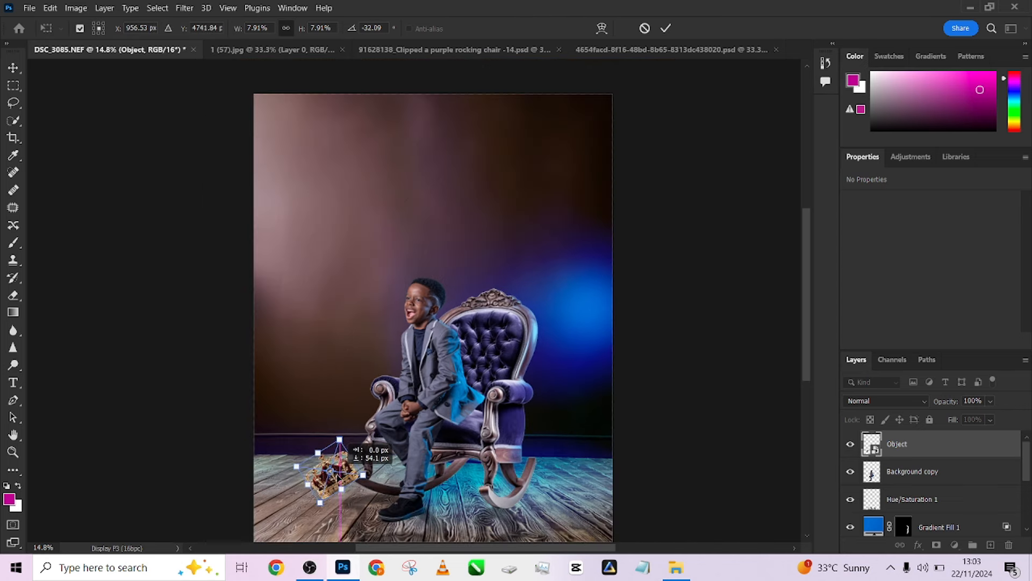
pyautogui.moveTo(336, 473)
pyautogui.mouseDown()
pyautogui.moveTo(530, 398)
pyautogui.moveTo(476, 387)
pyautogui.moveTo(433, 481)
pyautogui.moveTo(470, 508)
pyautogui.moveTo(371, 475)
pyautogui.moveTo(323, 473)
pyautogui.moveTo(346, 462)
pyautogui.mouseUp()
pyautogui.scroll(1, 346, 462)
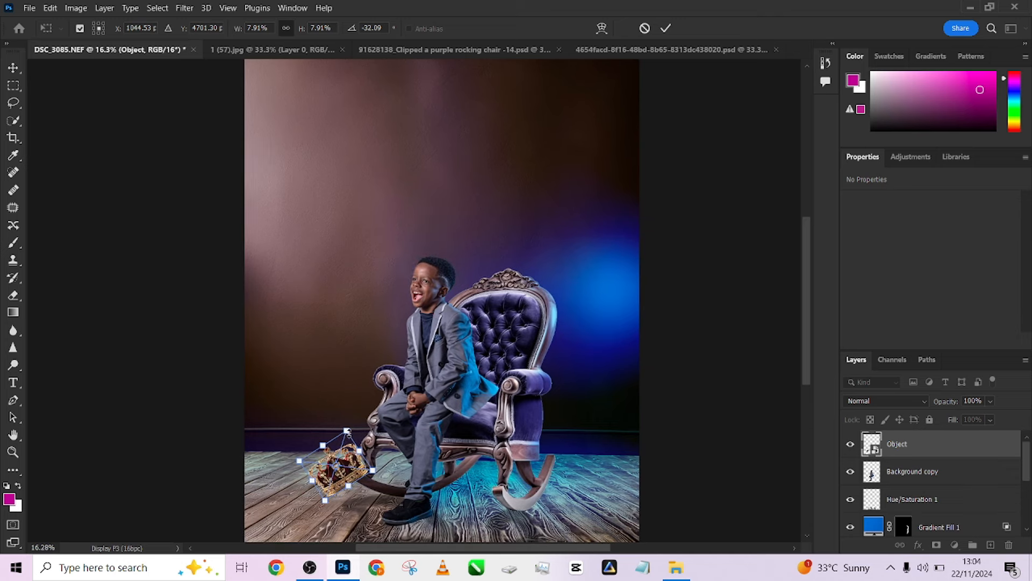
pyautogui.moveTo(346, 430); pyautogui.dragTo(355, 437)
pyautogui.click(665, 28)
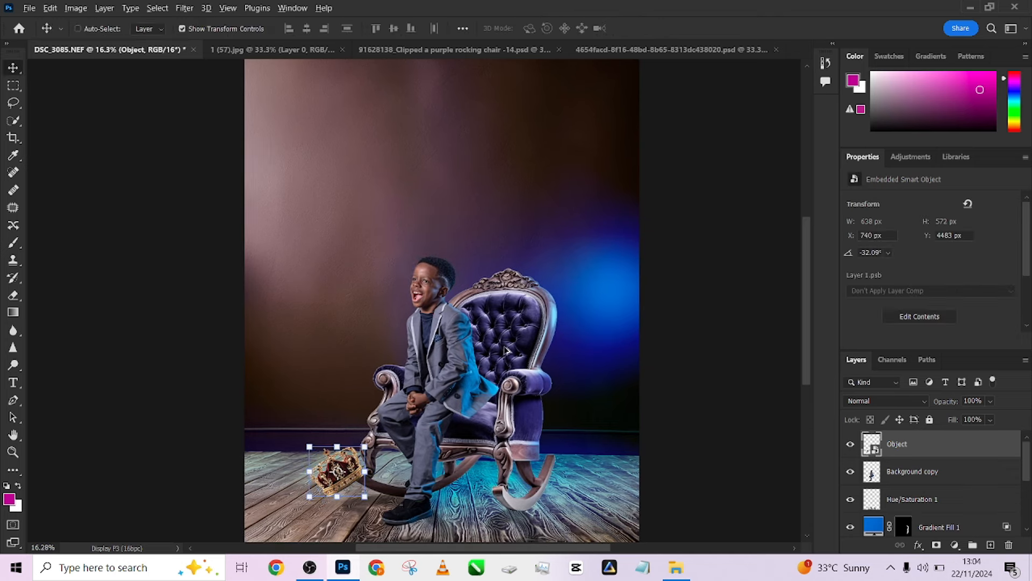
pyautogui.scroll(-2, 502, 356)
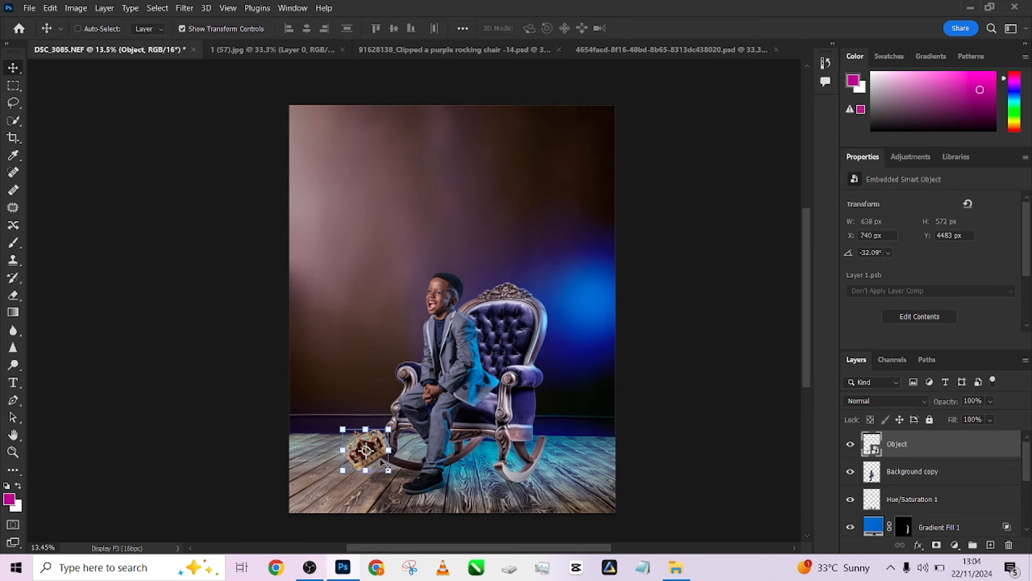
pyautogui.moveTo(382, 463); pyautogui.dragTo(375, 465)
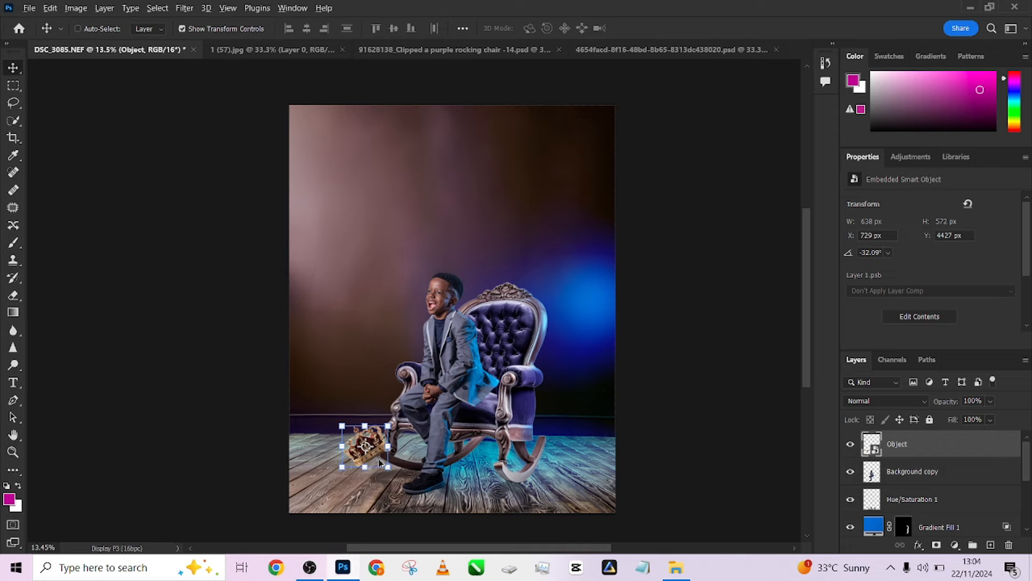
pyautogui.scroll(5, 379, 459)
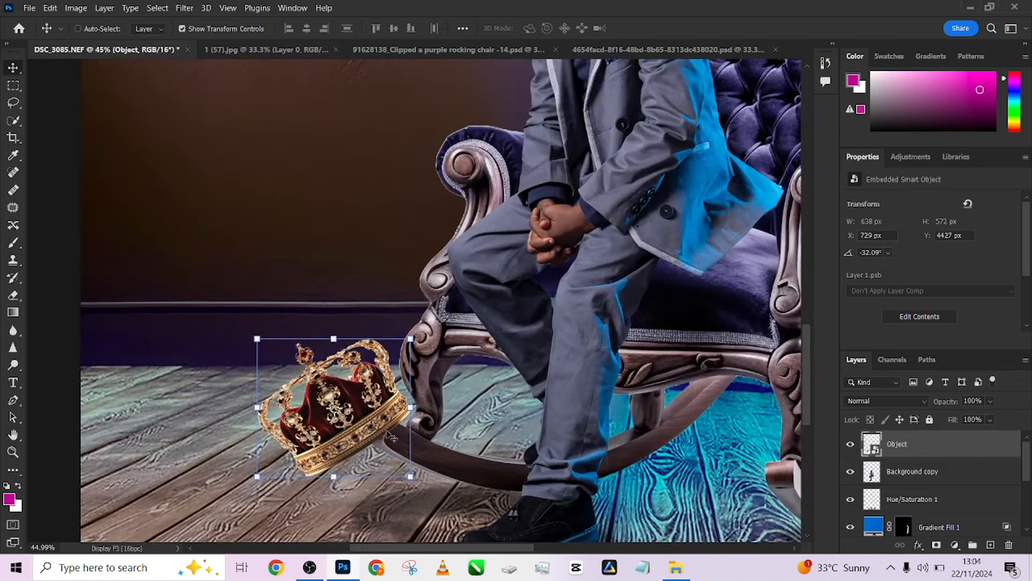
pyautogui.moveTo(391, 438); pyautogui.dragTo(386, 435)
# - Add a black drop shadow to the crown: Multiply, 84% opacity, 135° angle, 13 px distance, 25% spread, 18 px size
pyautogui.doubleClick(976, 454)
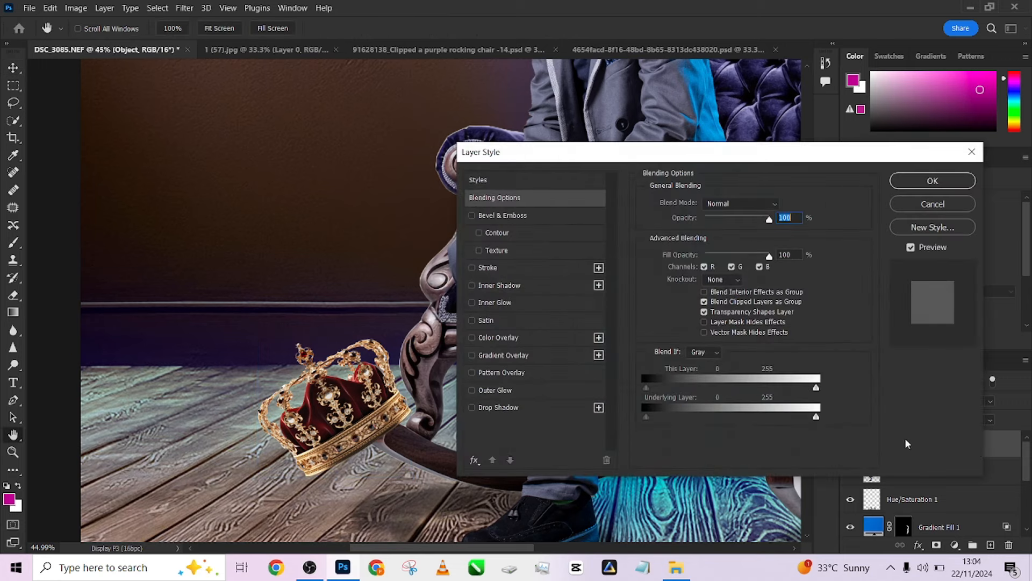
pyautogui.click(495, 408)
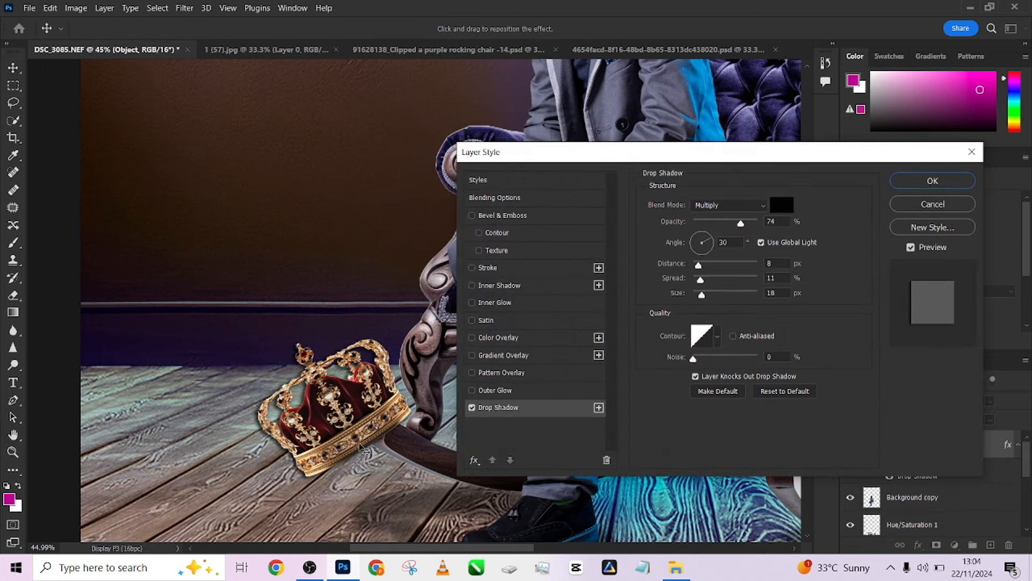
pyautogui.moveTo(364, 447); pyautogui.dragTo(370, 452)
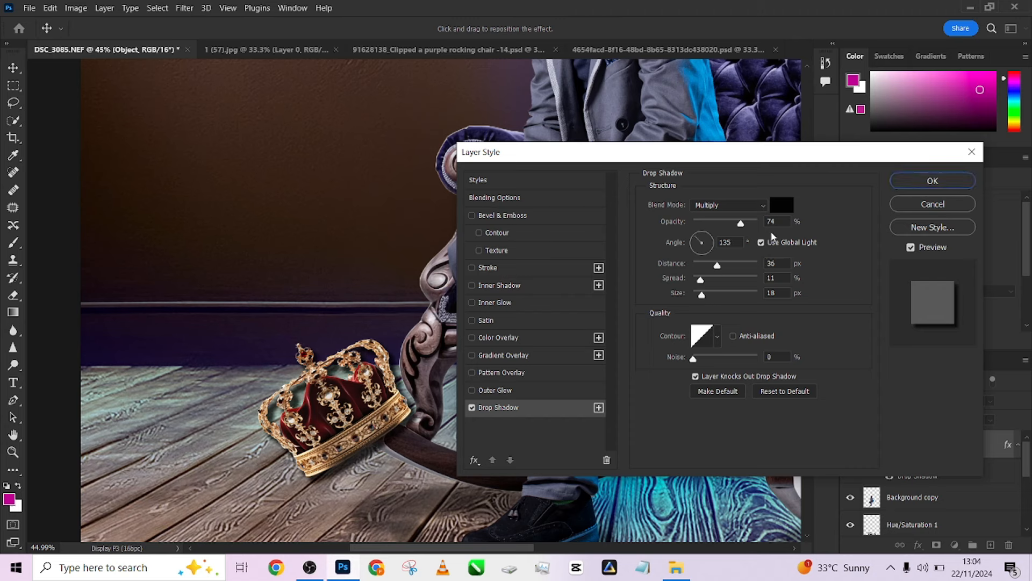
pyautogui.moveTo(741, 222); pyautogui.dragTo(759, 229)
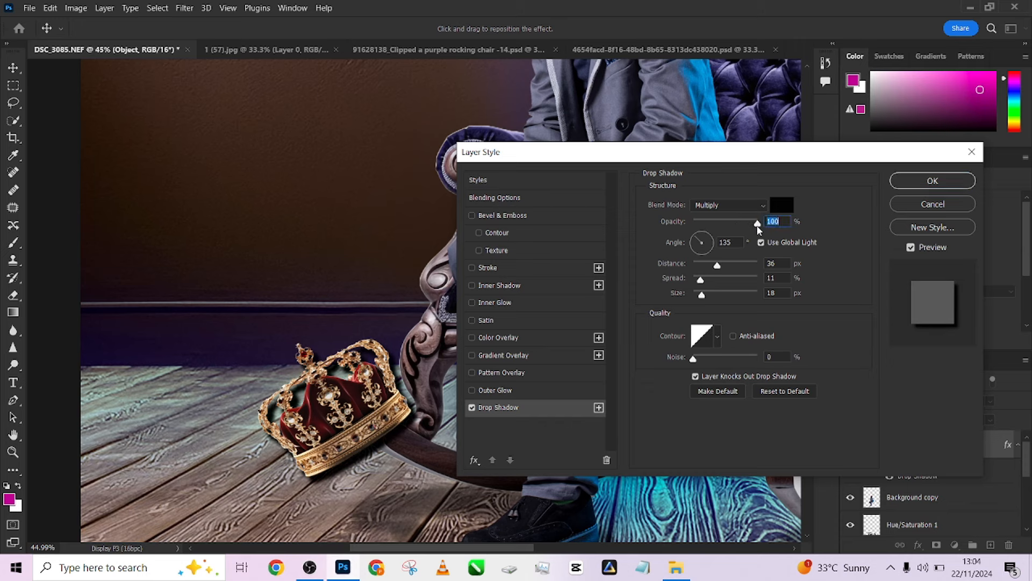
pyautogui.moveTo(715, 267)
pyautogui.mouseDown()
pyautogui.moveTo(702, 265)
pyautogui.moveTo(709, 281)
pyautogui.mouseUp()
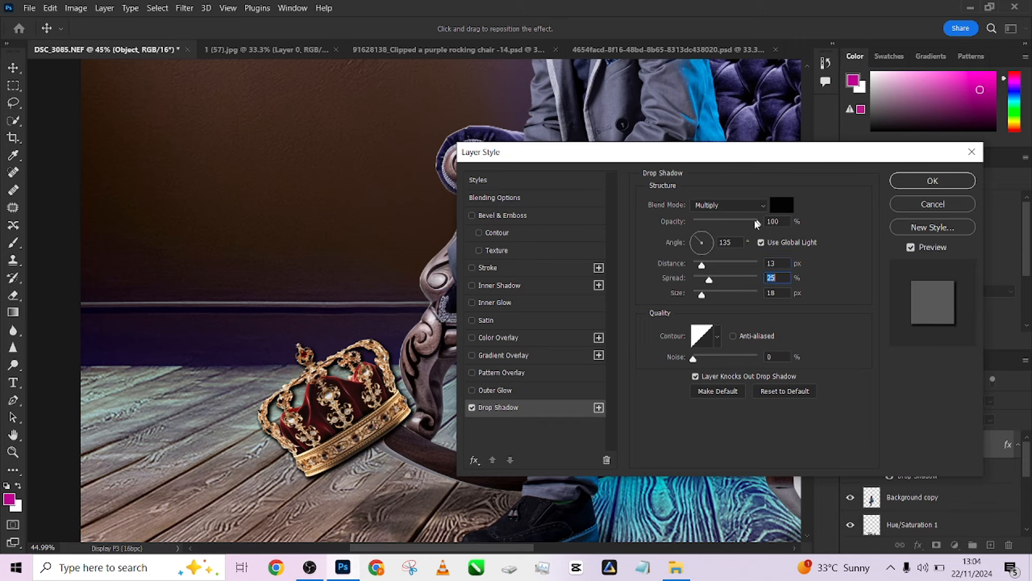
pyautogui.moveTo(757, 223); pyautogui.dragTo(747, 225)
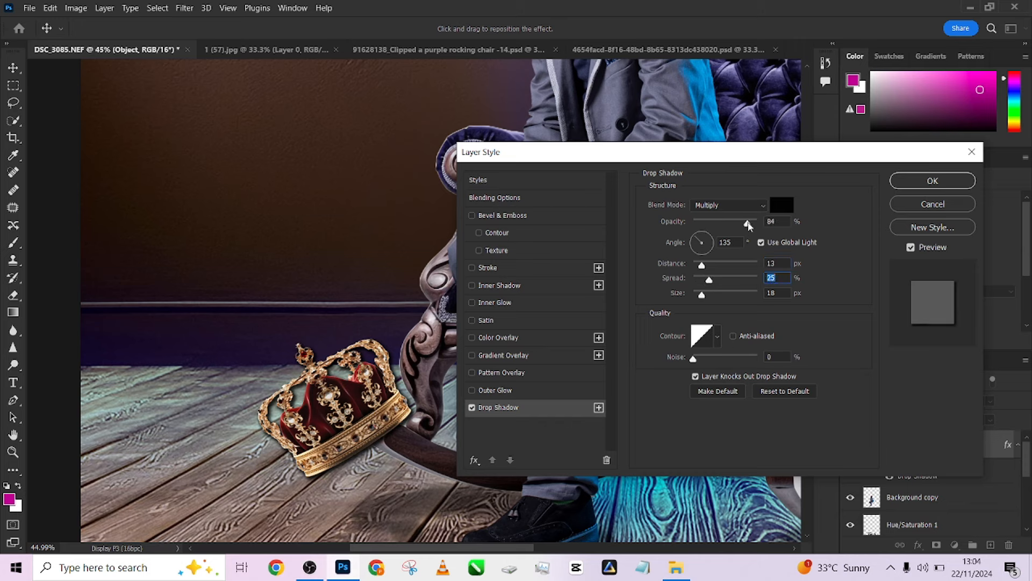
pyautogui.click(962, 182)
# - Add a layer above Background copy and paint one black brush dab of about 357 px on the floor just below the crown
pyautogui.scroll(-2, 484, 309)
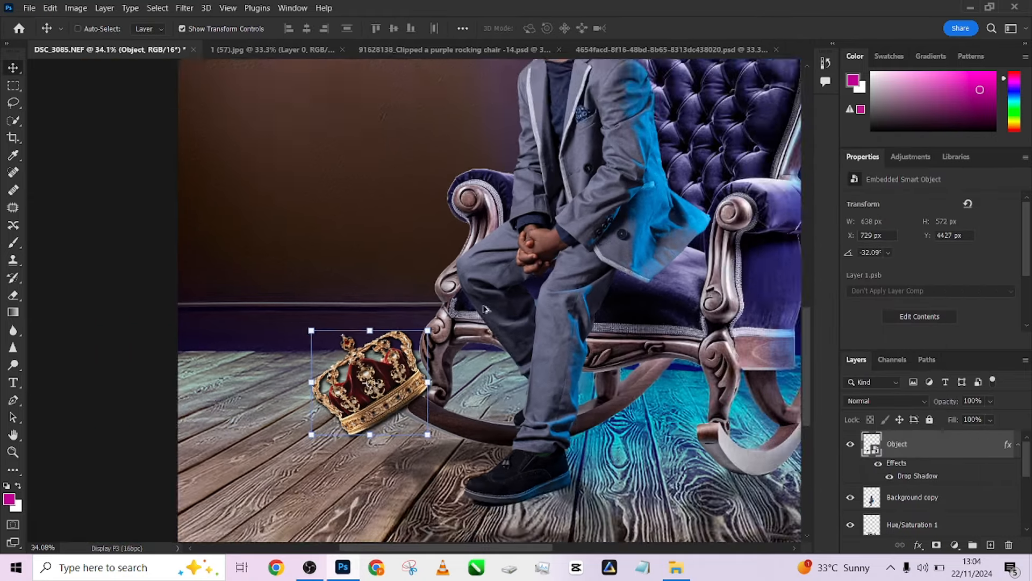
pyautogui.scroll(-1, 484, 310)
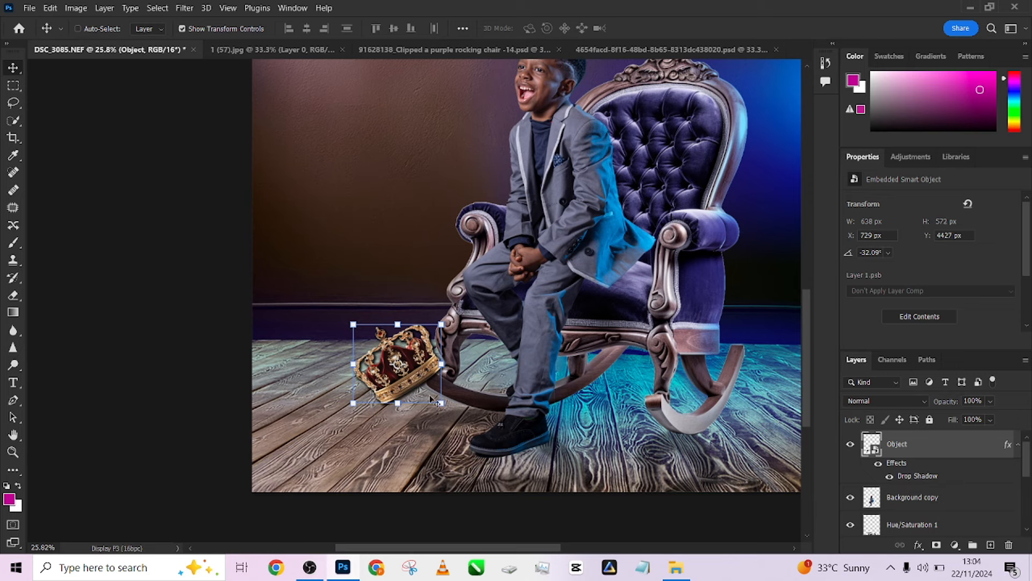
pyautogui.click(963, 503)
pyautogui.click(991, 545)
pyautogui.press('b')
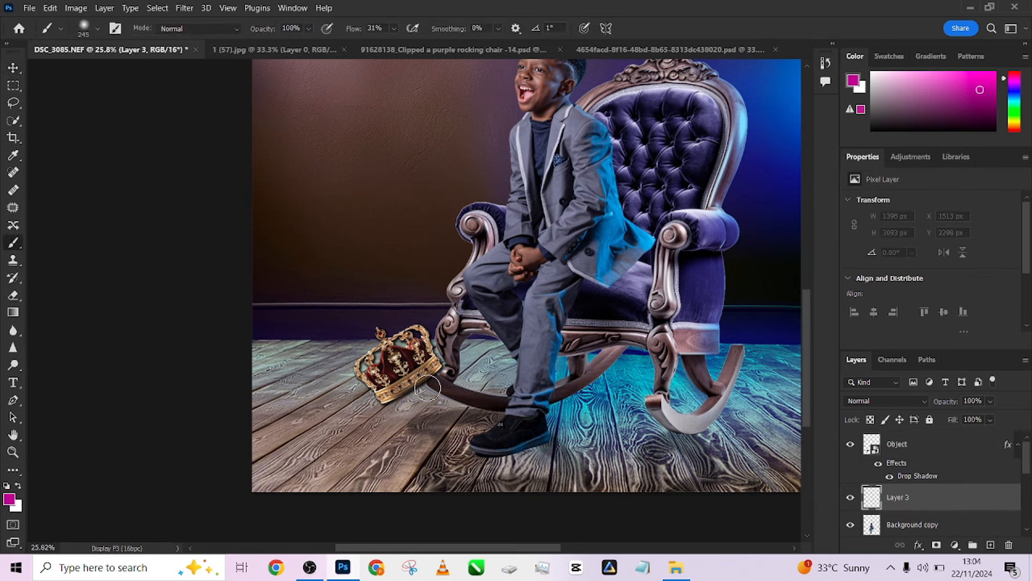
pyautogui.press('d')
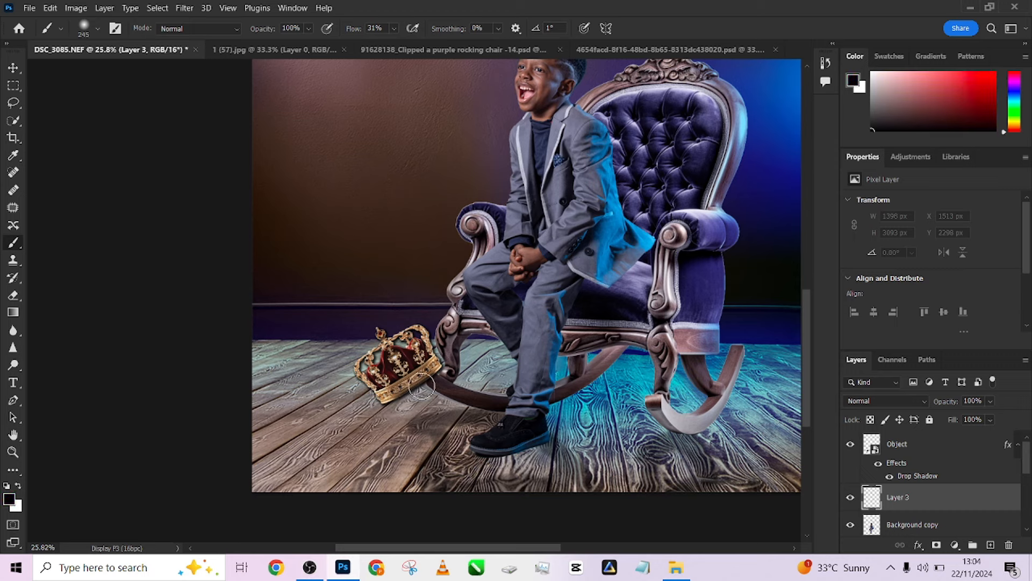
pyautogui.keyDown('alt'); pyautogui.rightClick(399, 422); pyautogui.keyUp('alt')
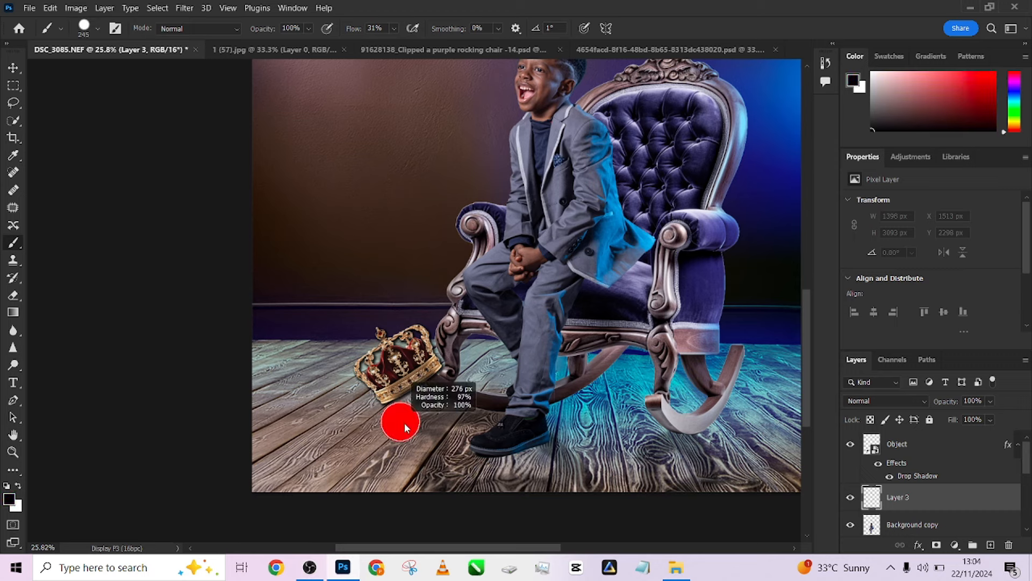
pyautogui.click(409, 410)
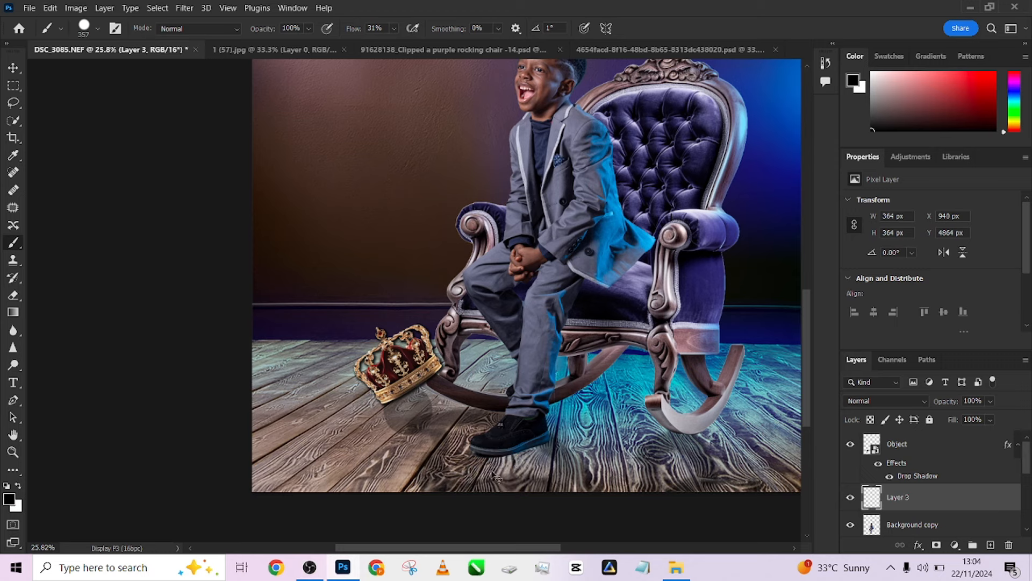
# - Flatten and widen the black dab into a floor shadow about 856 × 126 px beneath the crown, applying the transform
pyautogui.hotkey('ctrl', 't')
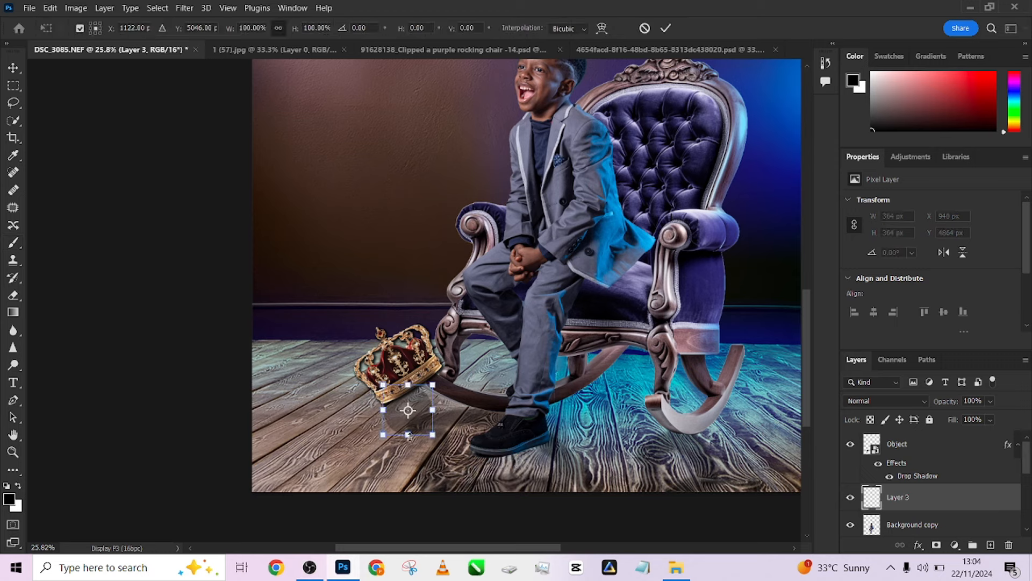
pyautogui.moveTo(409, 436)
pyautogui.mouseDown()
pyautogui.moveTo(409, 410)
pyautogui.moveTo(467, 383)
pyautogui.moveTo(454, 408)
pyautogui.moveTo(413, 418)
pyautogui.moveTo(506, 409)
pyautogui.moveTo(496, 398)
pyautogui.mouseUp()
pyautogui.moveTo(437, 418); pyautogui.dragTo(438, 415)
pyautogui.click(665, 30)
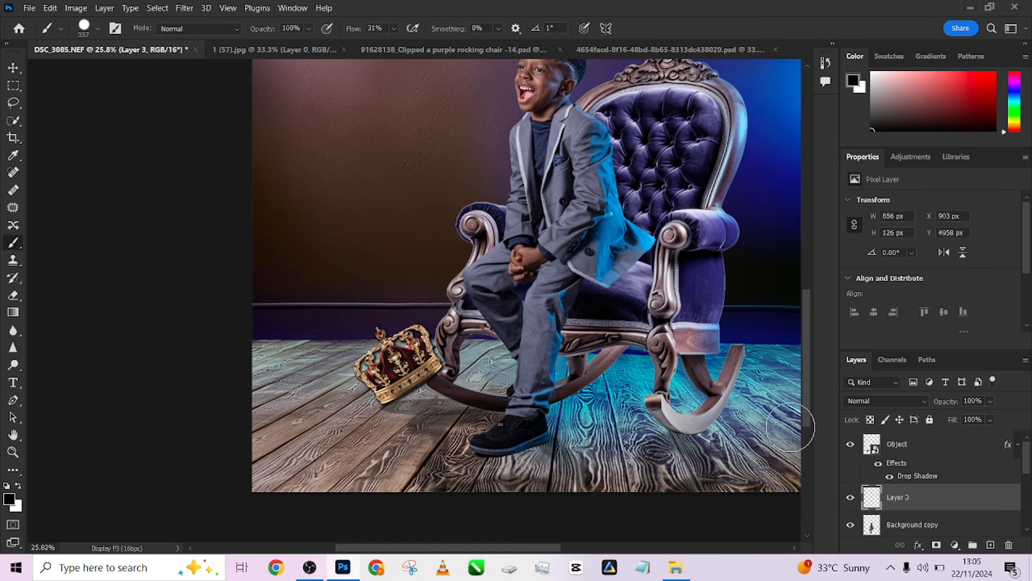
# - Compare the image with the crown's shadow layer, Layer 3, hidden and shown, and set its blend mode to Multiply
pyautogui.click(850, 498)
pyautogui.click(850, 498)
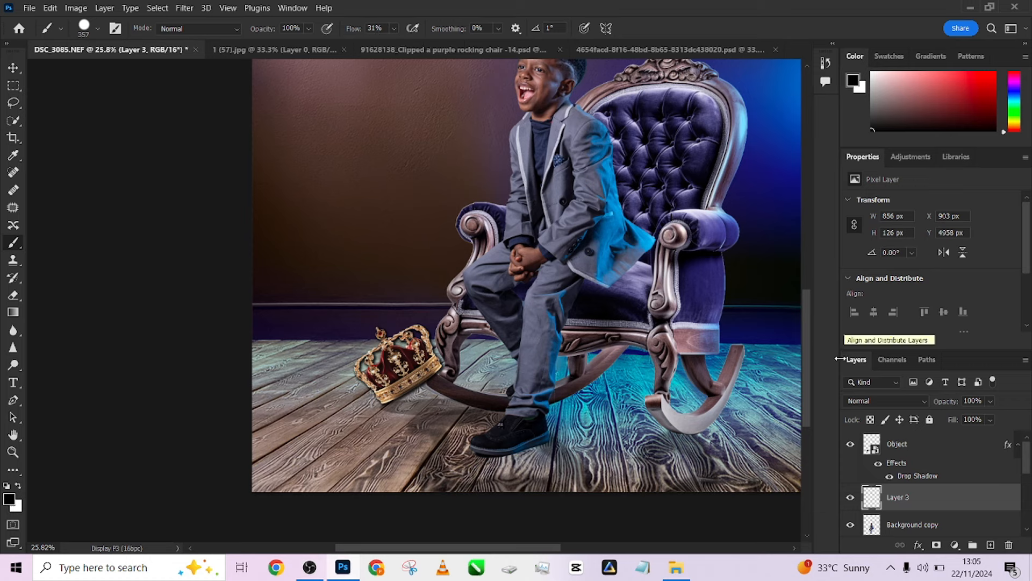
pyautogui.click(867, 402)
pyautogui.click(861, 266)
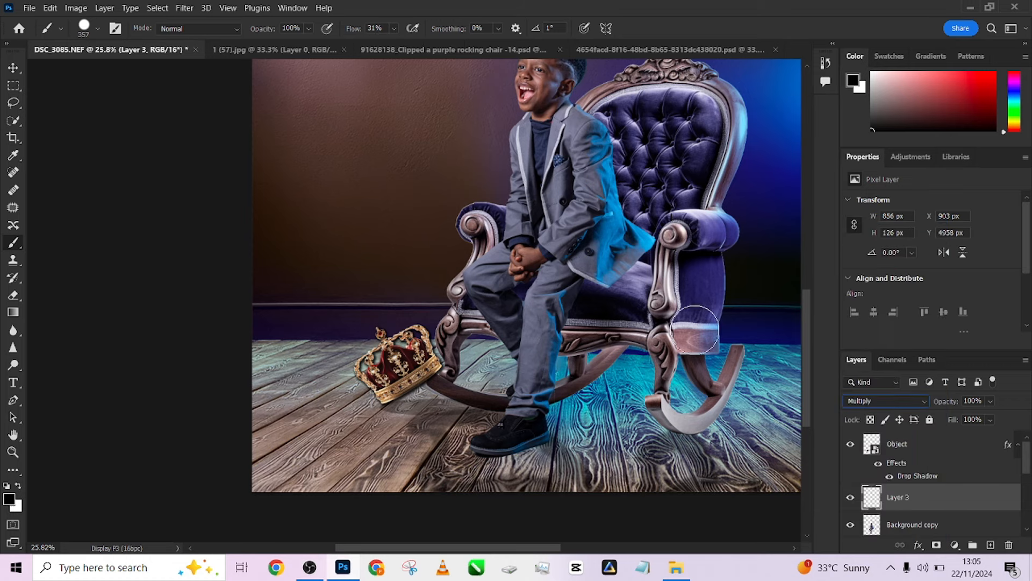
# - Duplicate Layer 3, merge the duplicate with the original, and set the merged shadow layer to Multiply
pyautogui.hotkey('ctrl', 'j')
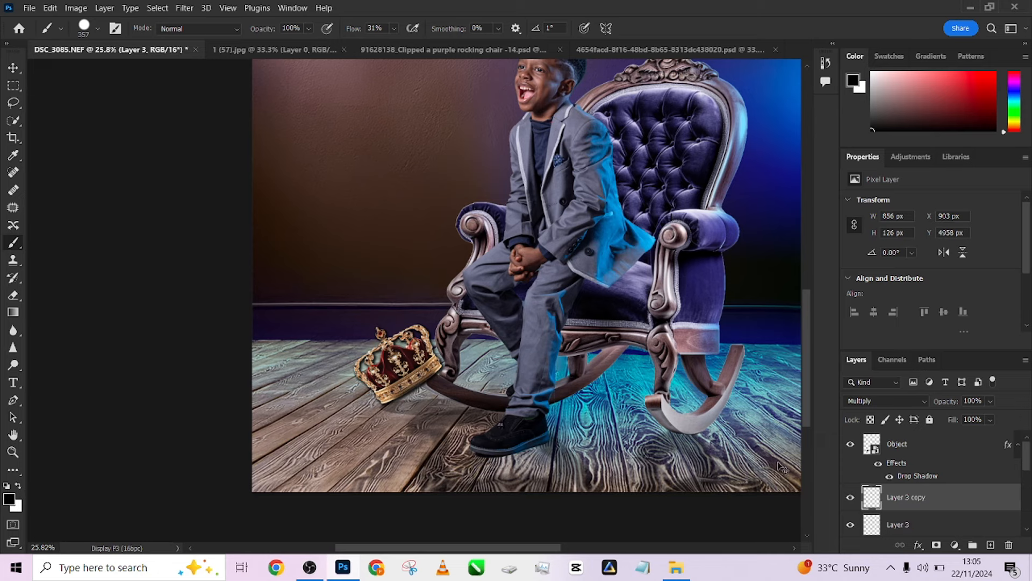
pyautogui.keyDown('shift'); pyautogui.click(958, 525); pyautogui.keyUp('shift')
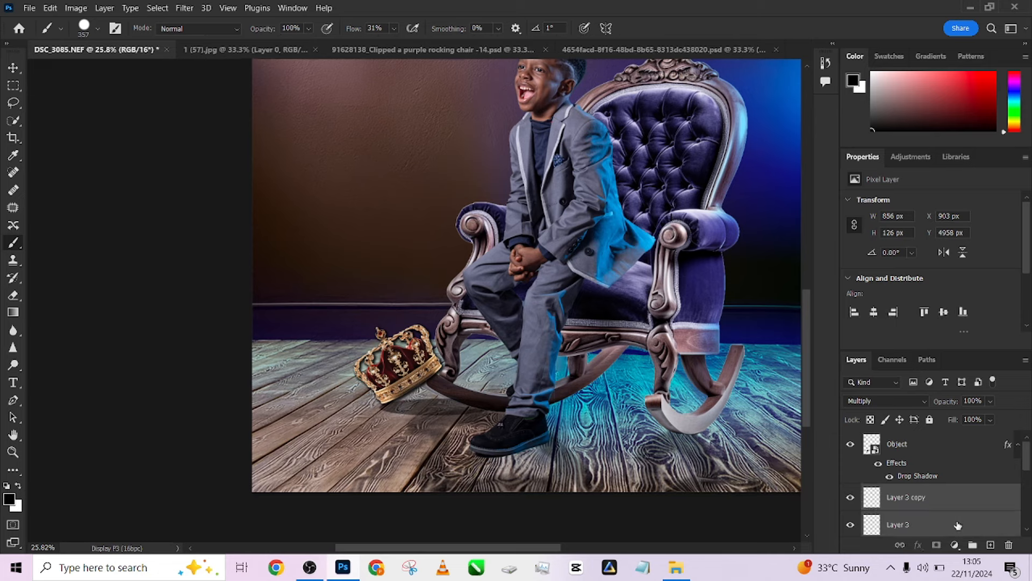
pyautogui.rightClick(952, 510)
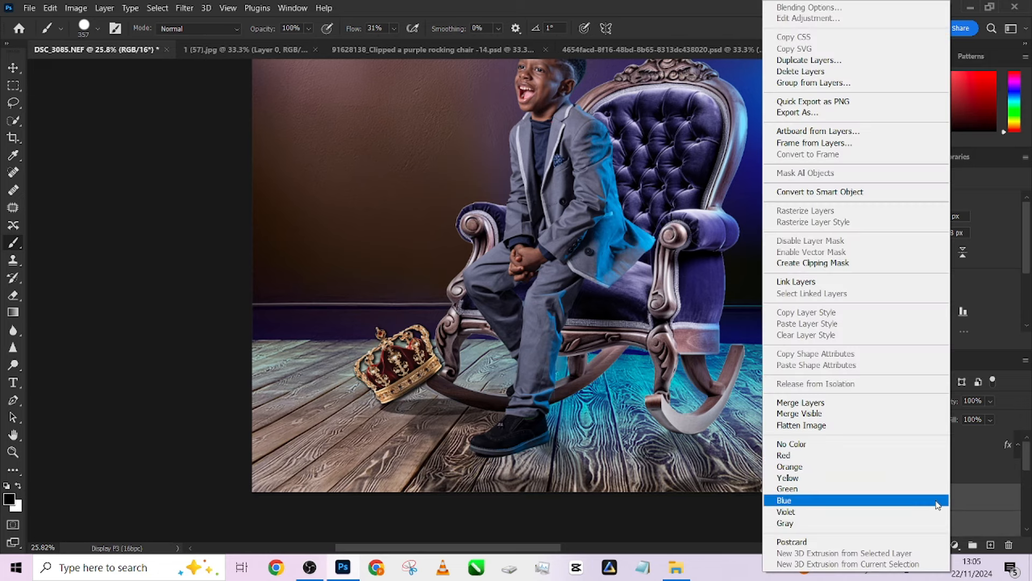
pyautogui.click(798, 404)
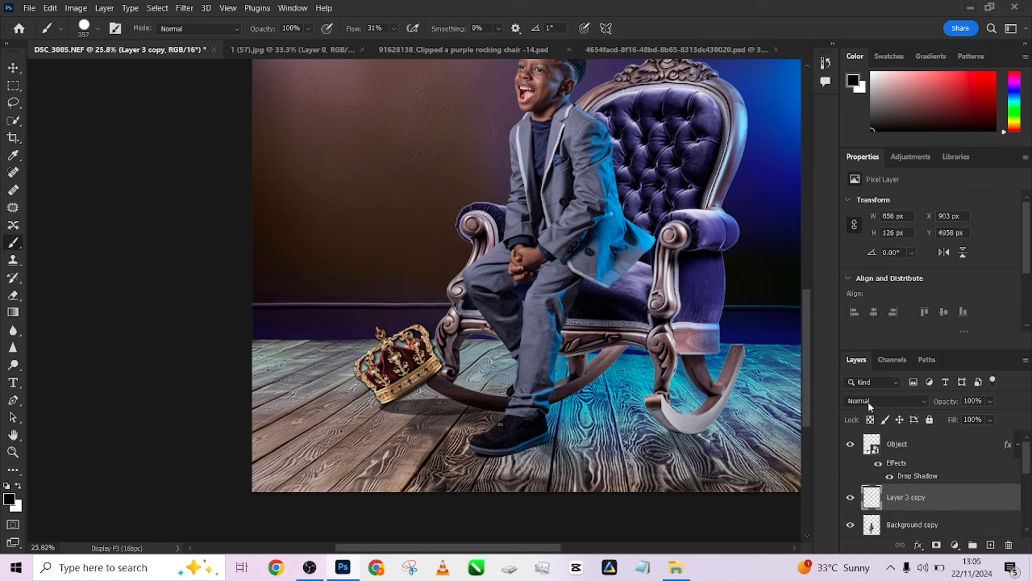
pyautogui.click(868, 401)
pyautogui.click(861, 263)
# - Scale the crown's shadow down to about 77% and position it under the crown's lower edge
pyautogui.press('v')
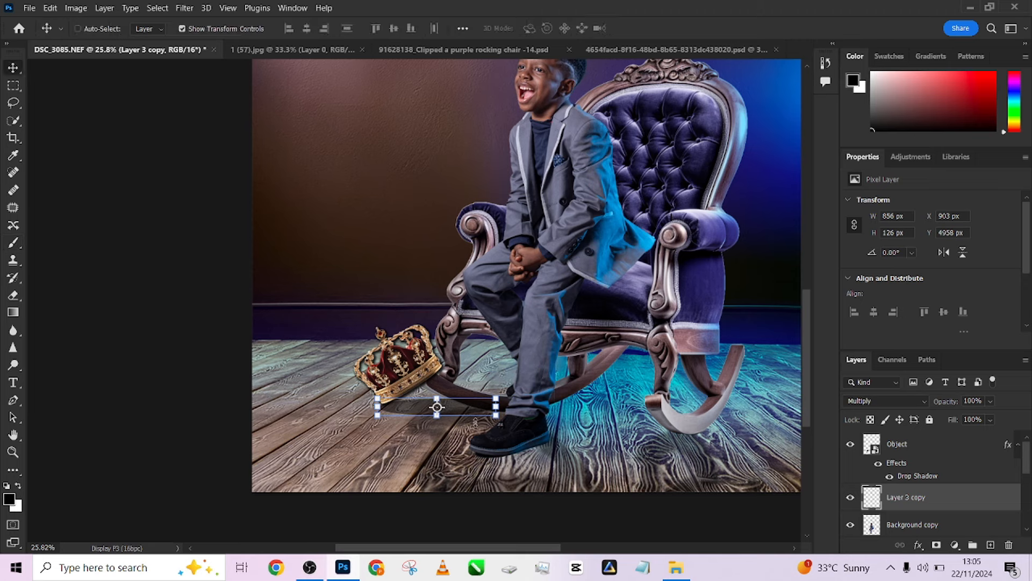
pyautogui.moveTo(457, 410); pyautogui.dragTo(478, 408)
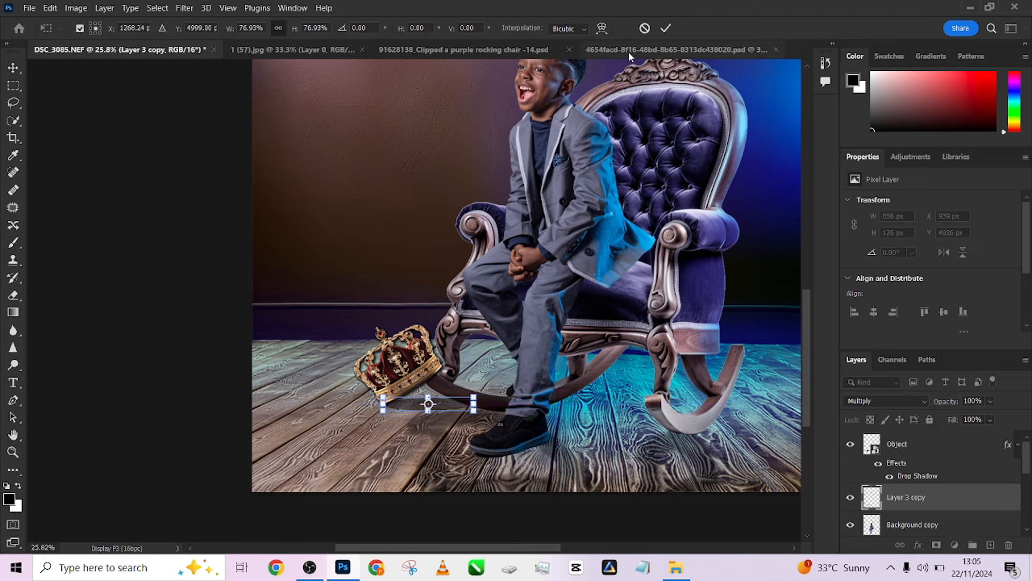
pyautogui.click(666, 28)
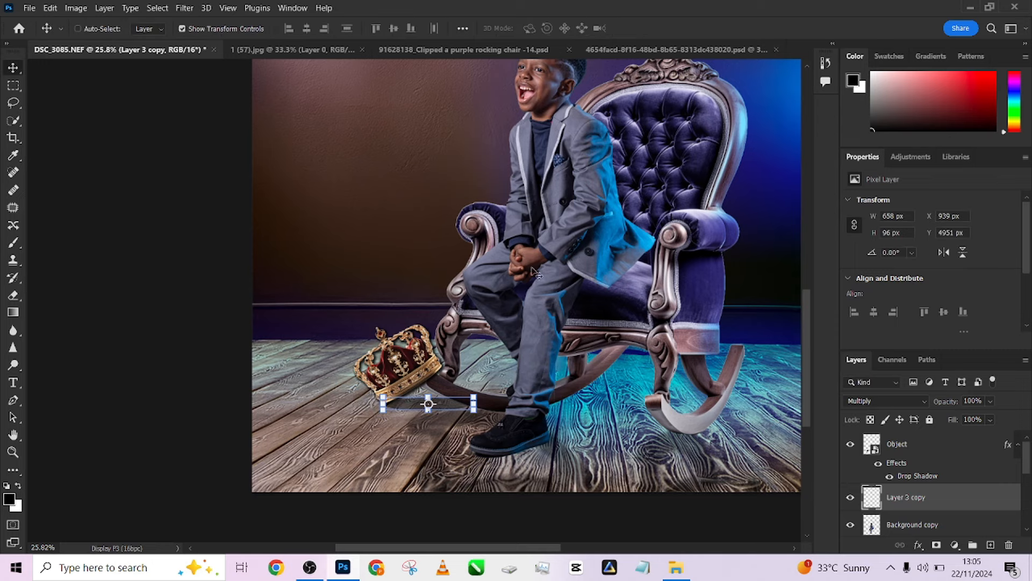
# - Darken the wooden floor with a Curves adjustment above Layer 2, limited to a rectangular selection of the floor
pyautogui.click(11, 86)
pyautogui.scroll(-3, 342, 264)
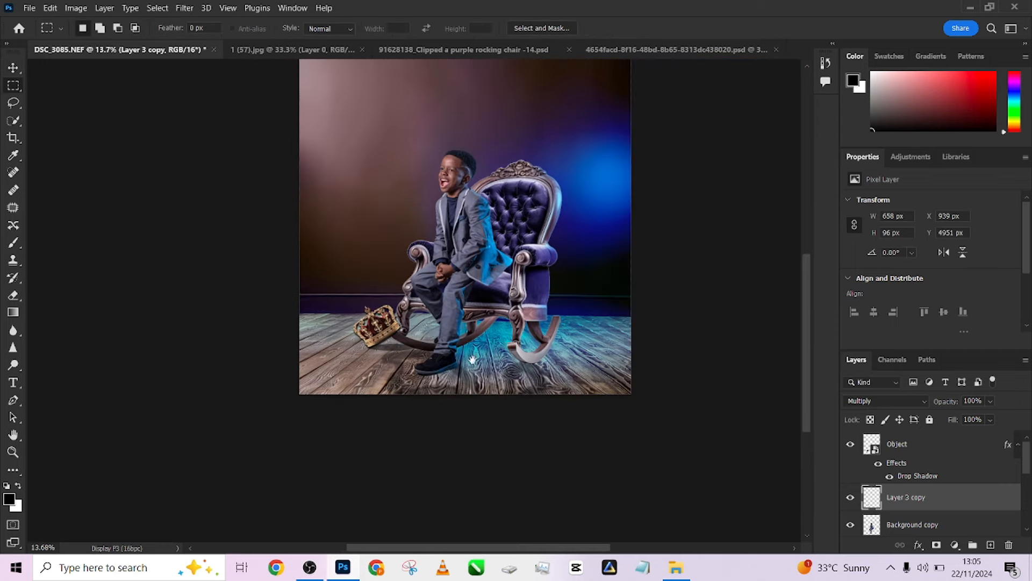
pyautogui.moveTo(472, 360); pyautogui.dragTo(436, 435)
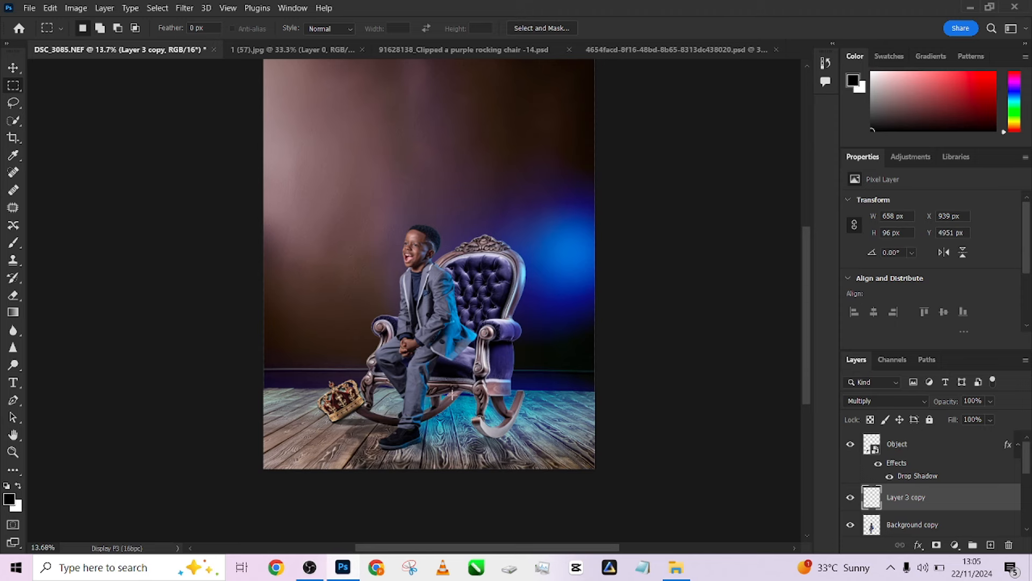
pyautogui.scroll(-2, 451, 395)
pyautogui.scroll(3, 455, 403)
pyautogui.scroll(-3, 460, 409)
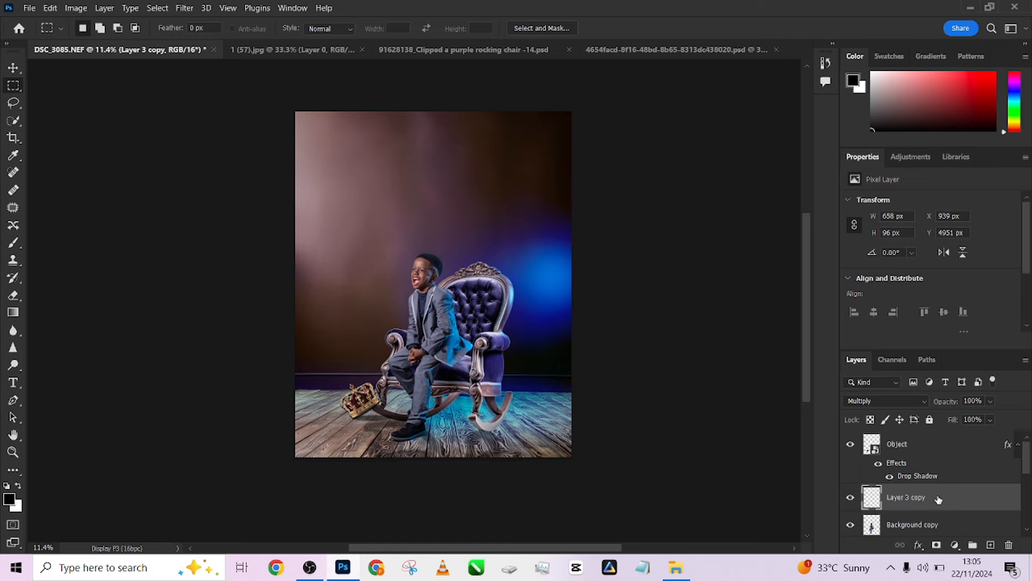
pyautogui.scroll(-5, 938, 499)
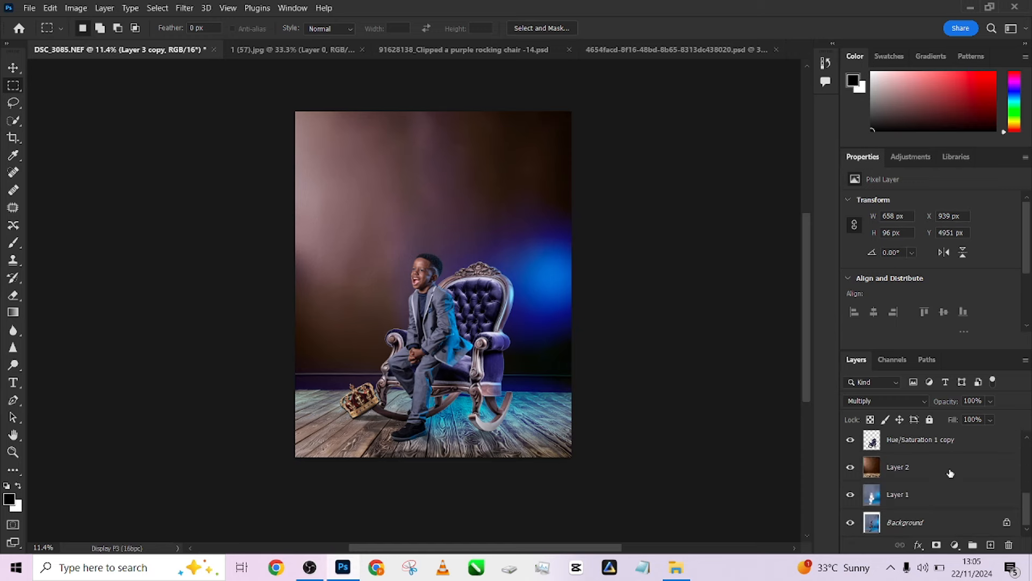
pyautogui.click(938, 496)
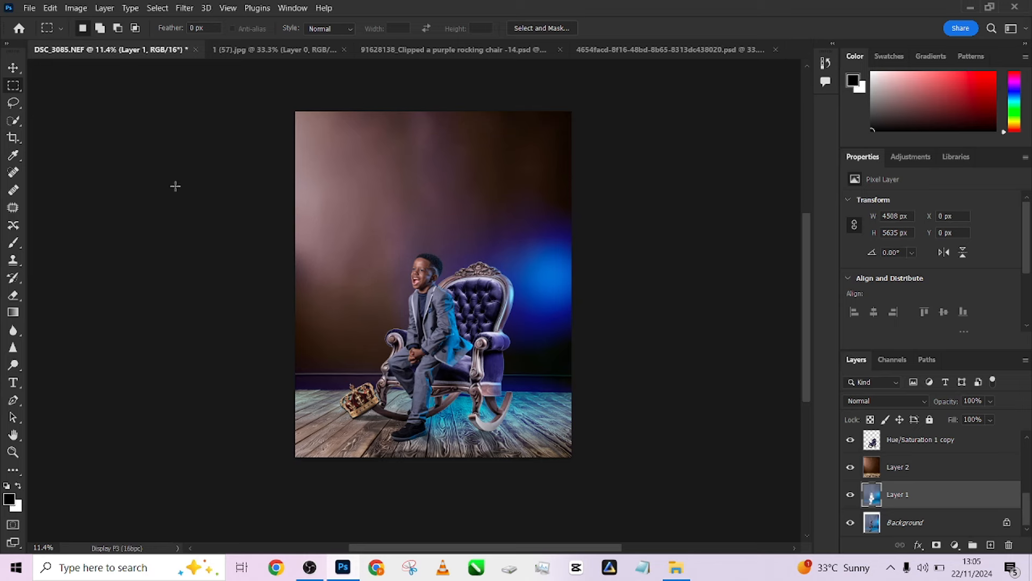
pyautogui.click(966, 477)
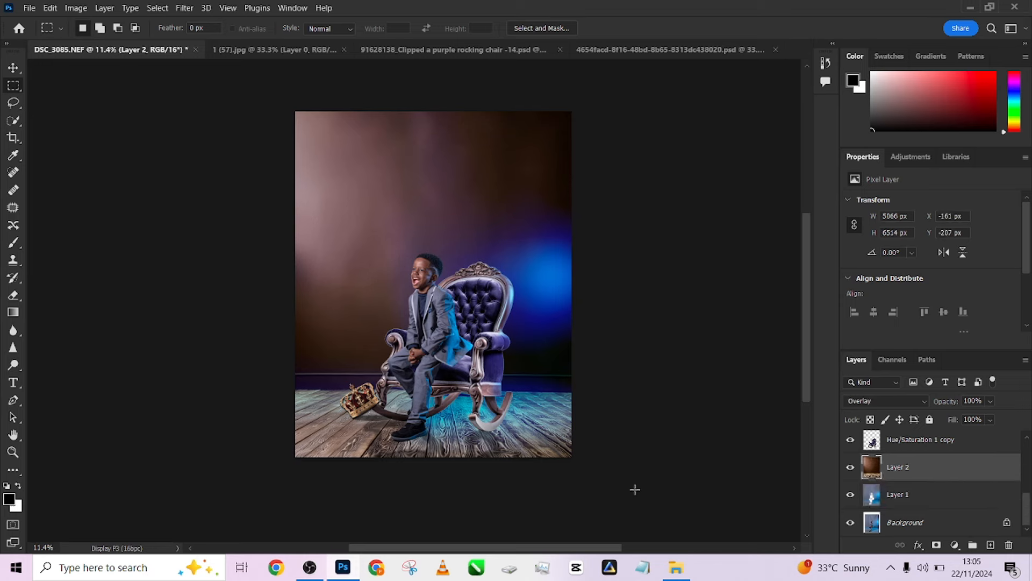
pyautogui.moveTo(580, 483); pyautogui.dragTo(219, 387)
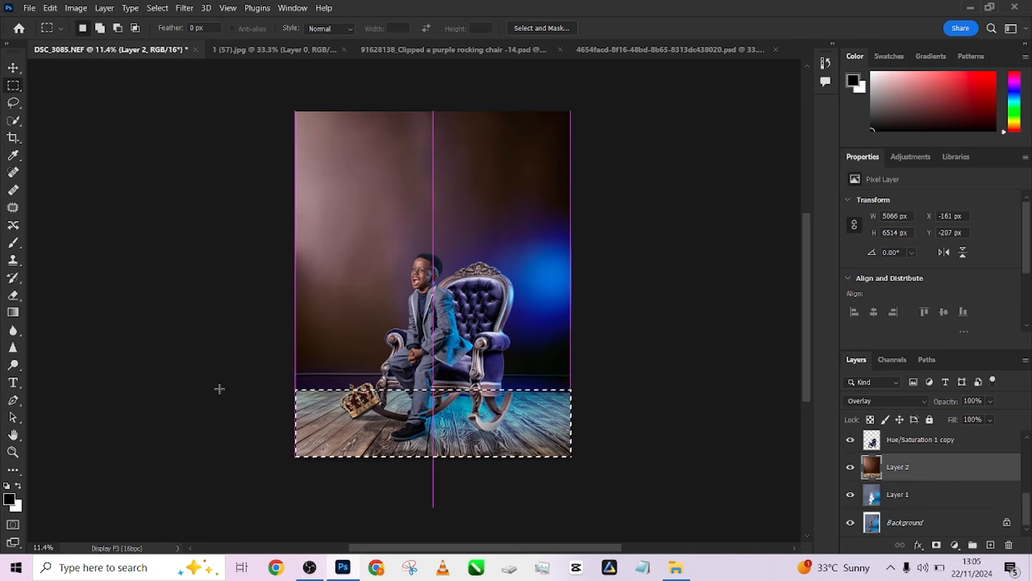
pyautogui.click(955, 544)
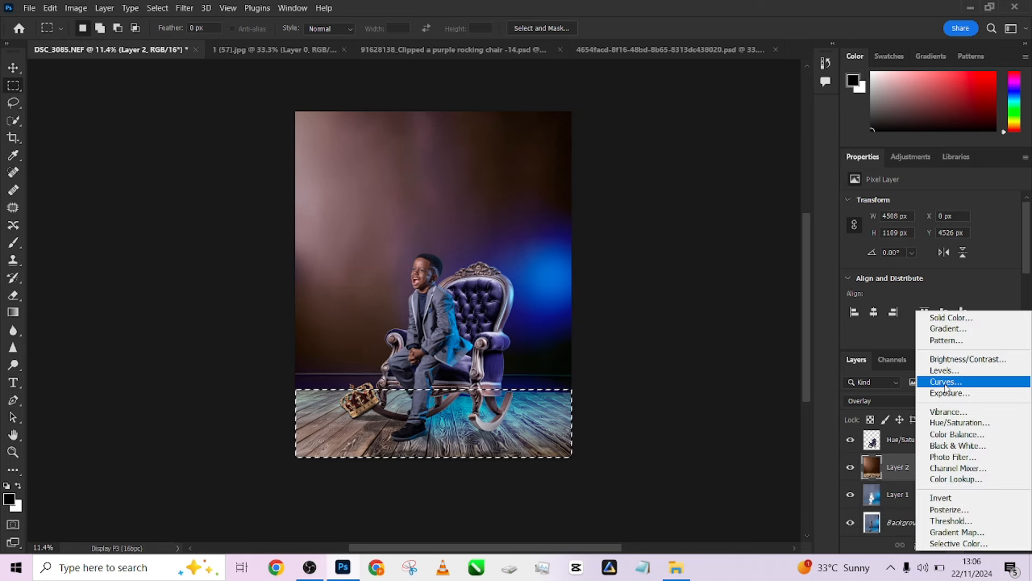
pyautogui.click(938, 380)
pyautogui.moveTo(958, 294); pyautogui.dragTo(963, 311)
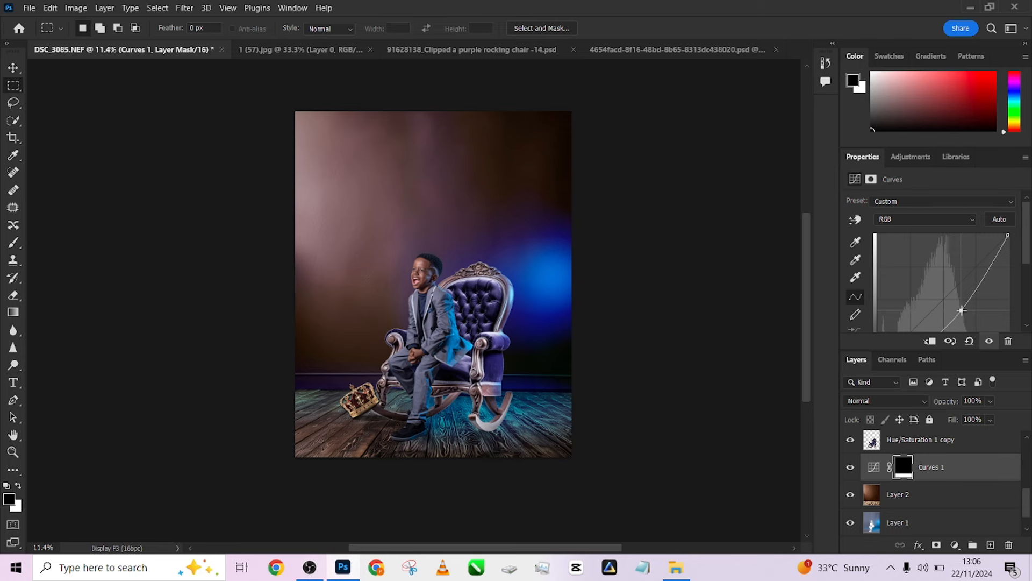
# - Add a white layer mask to Layer 1 and compare the image with that layer hidden and shown
pyautogui.click(922, 521)
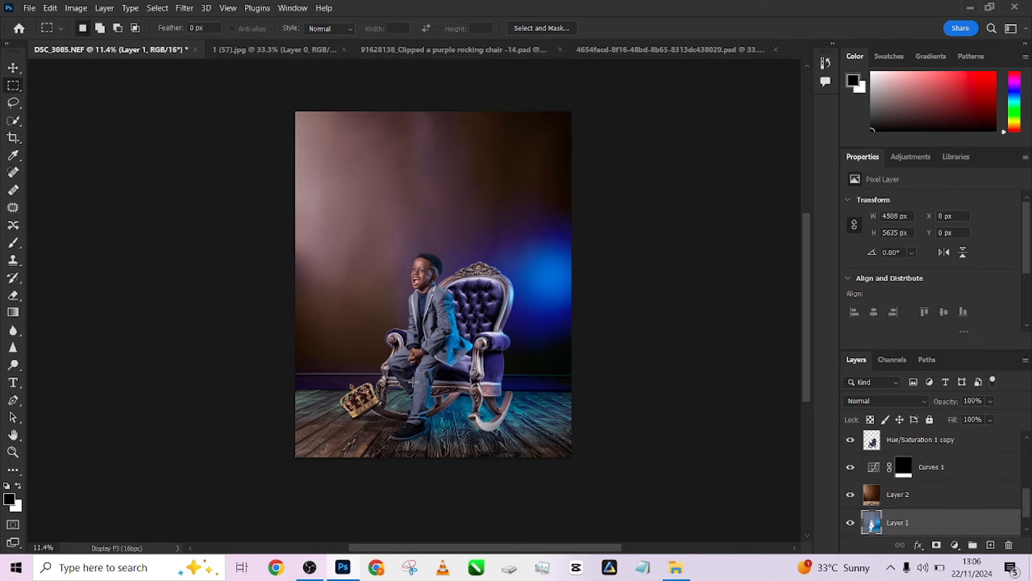
pyautogui.click(936, 545)
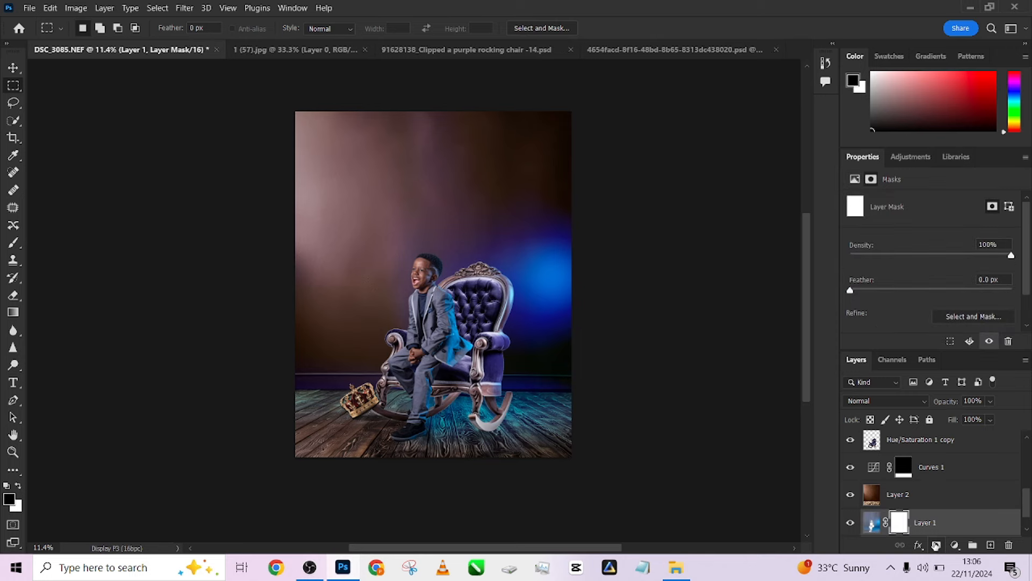
pyautogui.keyDown('alt'); pyautogui.click(851, 523); pyautogui.keyUp('alt')
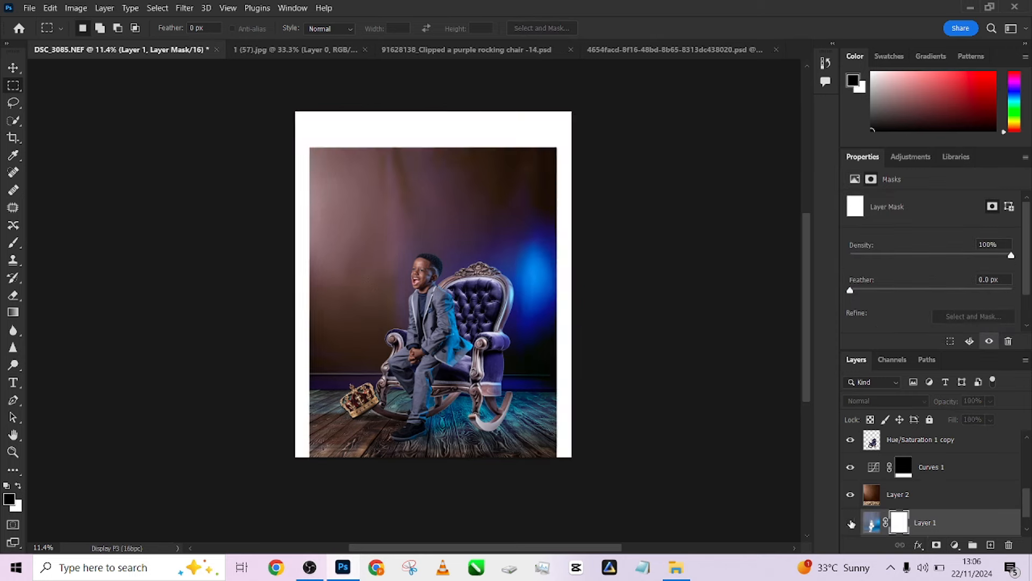
pyautogui.keyDown('alt'); pyautogui.click(851, 523); pyautogui.keyUp('alt')
pyautogui.keyDown('alt'); pyautogui.click(851, 522); pyautogui.keyUp('alt')
pyautogui.keyDown('alt'); pyautogui.click(851, 523); pyautogui.keyUp('alt')
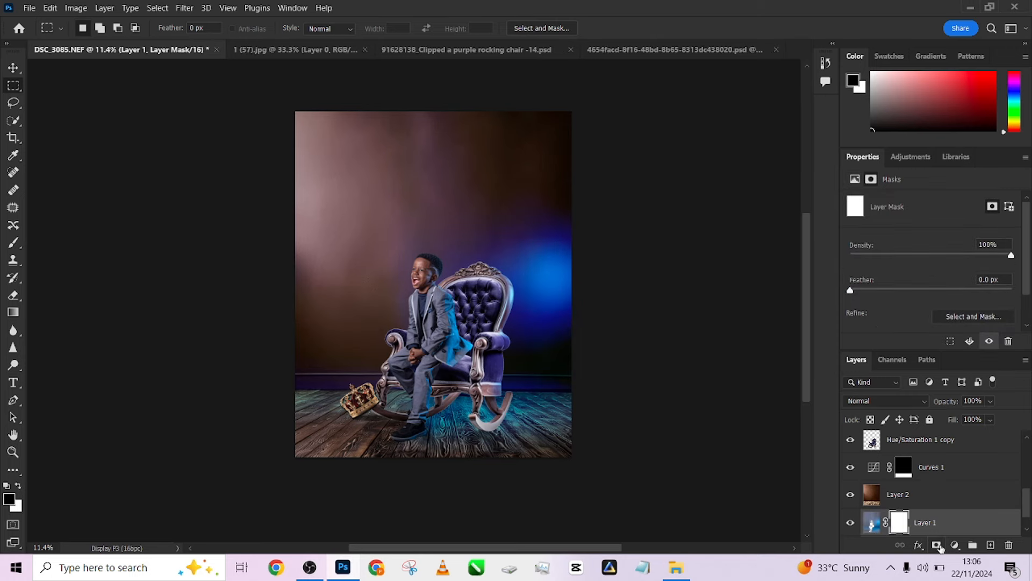
# - Paint black on Layer 1's mask over the floor with a large soft brush at 31% flow
pyautogui.press('b')
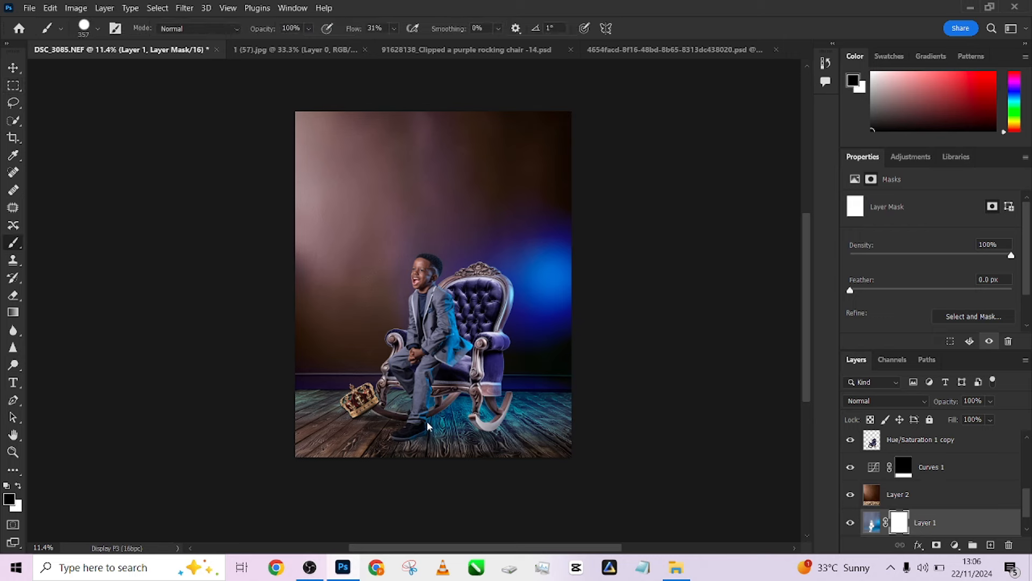
pyautogui.moveTo(454, 417); pyautogui.dragTo(452, 238)
pyautogui.moveTo(507, 414); pyautogui.dragTo(508, 415)
pyautogui.press('x')
pyautogui.press('x')
pyautogui.moveTo(396, 431); pyautogui.dragTo(505, 454)
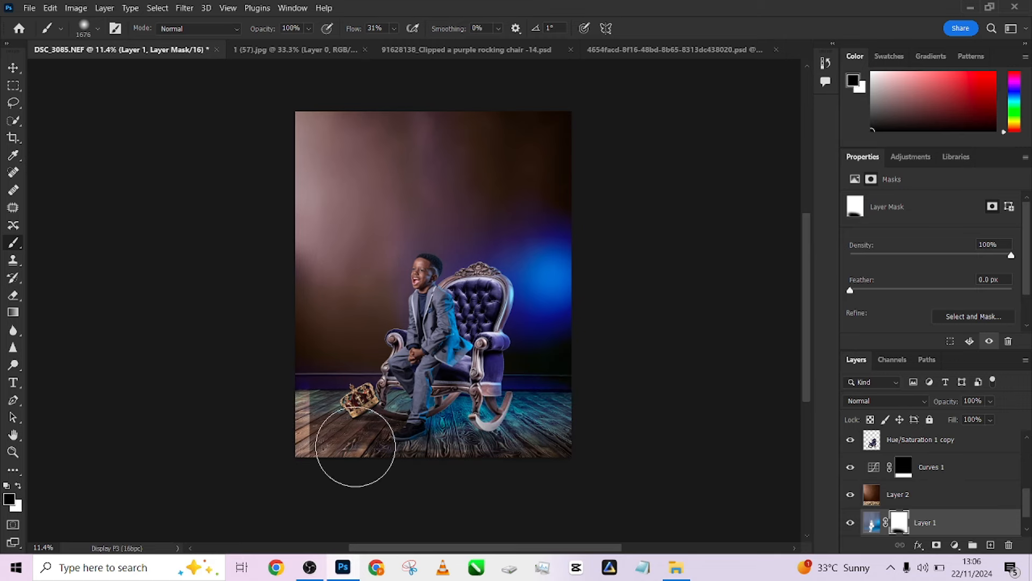
# - Paint white on Layer 1's mask to bring the layer back at the floor's left edge
pyautogui.press('x')
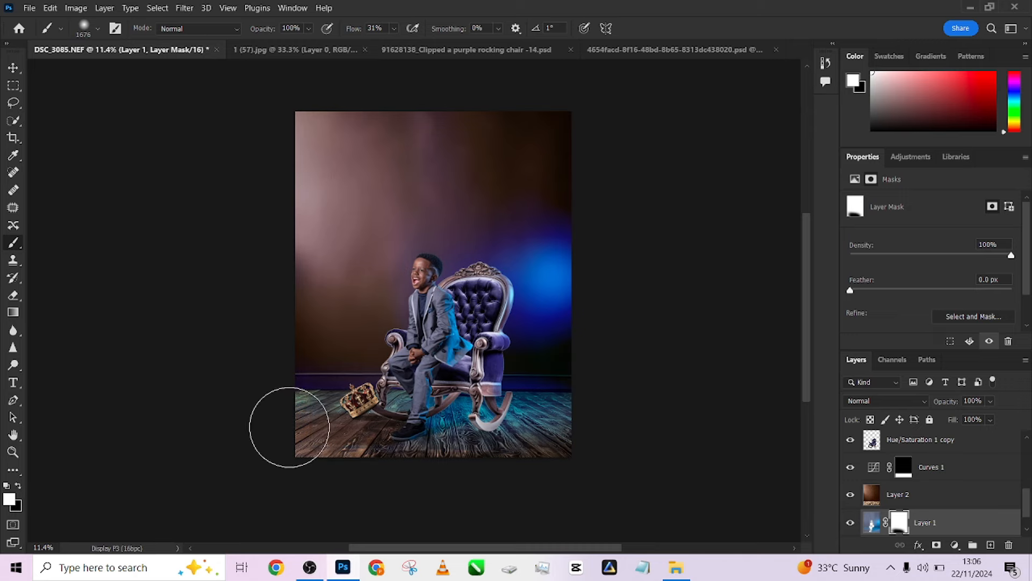
pyautogui.scroll(5, 525, 449)
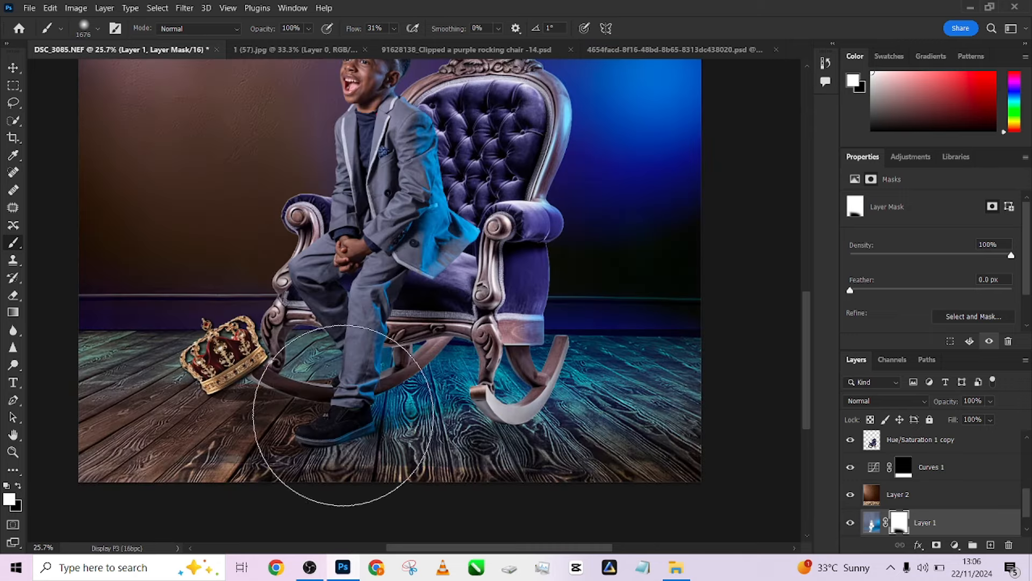
pyautogui.press('x')
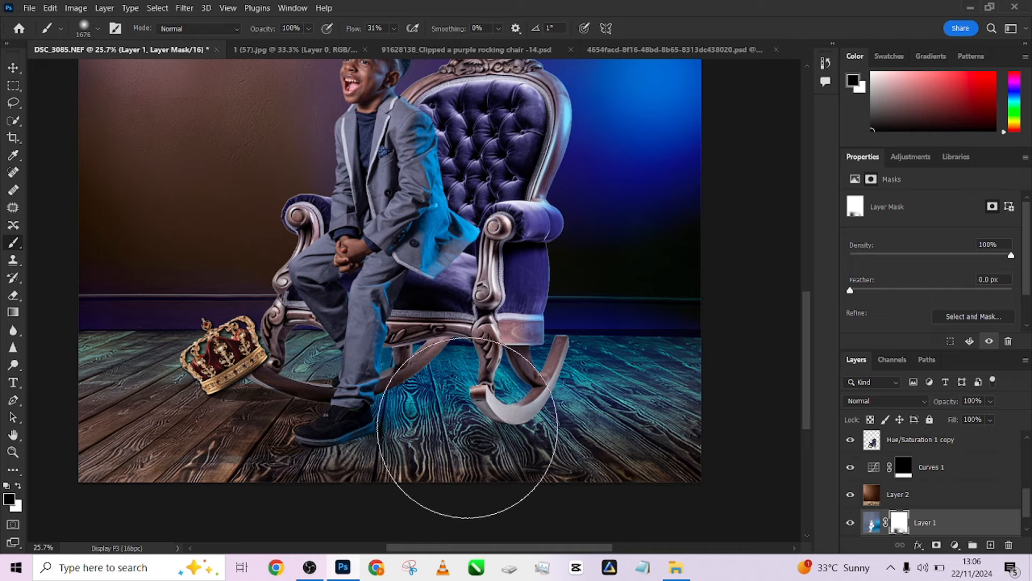
# - Raise the brush flow to 100% and paint black on Layer 1's mask around the boy's shoes and the chair base
pyautogui.moveTo(357, 31); pyautogui.dragTo(395, 31)
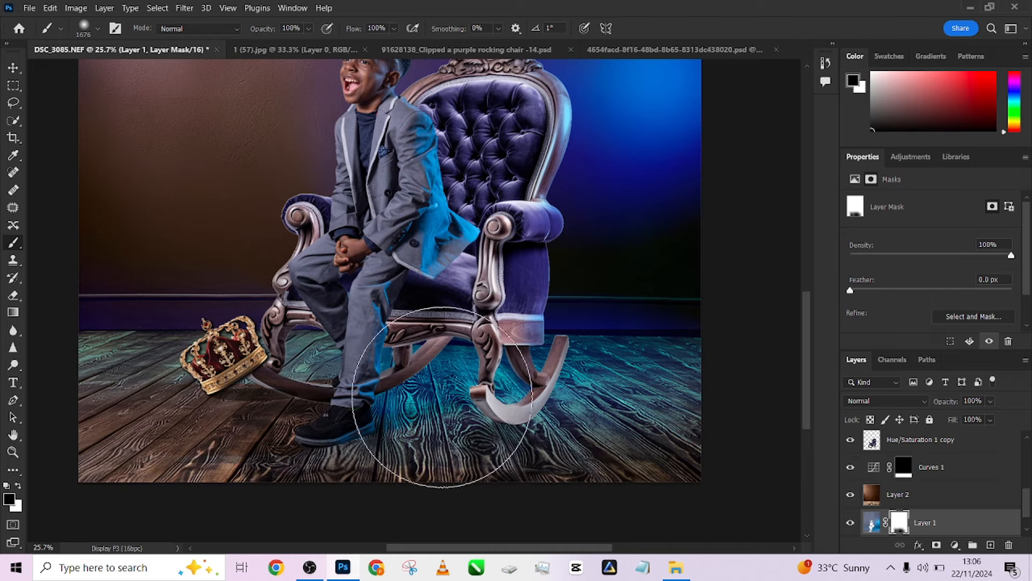
pyautogui.moveTo(374, 432)
pyautogui.mouseDown()
pyautogui.moveTo(416, 431)
pyautogui.moveTo(360, 431)
pyautogui.mouseUp()
pyautogui.scroll(-3, 383, 424)
# - Restore parts of the floor in white on Layer 1's mask and compare the image with Layer 1 hidden and shown
pyautogui.press('x')
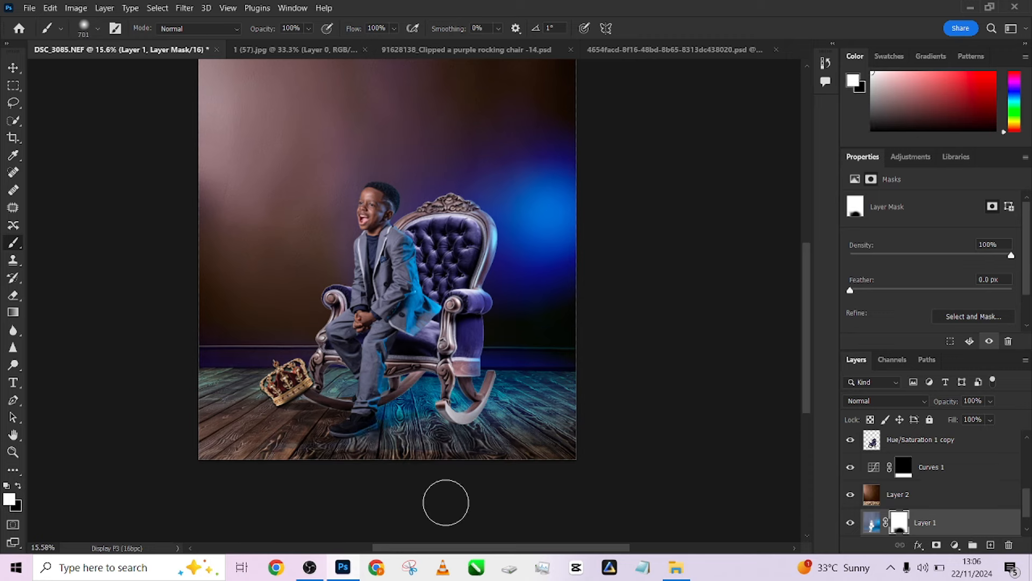
pyautogui.click(850, 523)
pyautogui.click(851, 523)
pyautogui.click(851, 523)
pyautogui.click(850, 523)
pyautogui.click(851, 523)
pyautogui.click(851, 523)
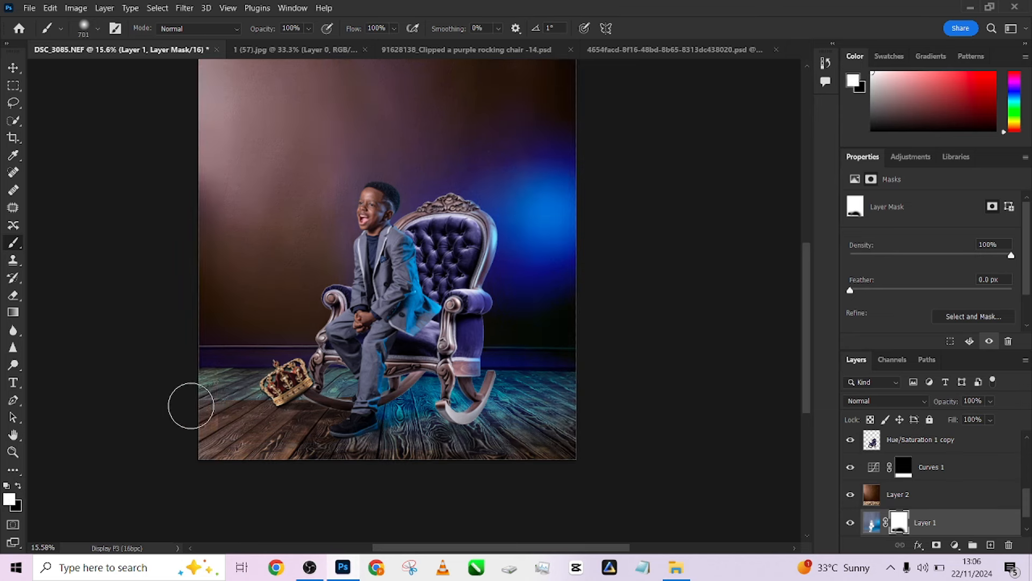
# - Darken the wall with a Curves adjustment above Layer 2, limited to a rectangular selection from the image's upper edge to the baseboard
pyautogui.scroll(-2, 487, 402)
pyautogui.click(915, 495)
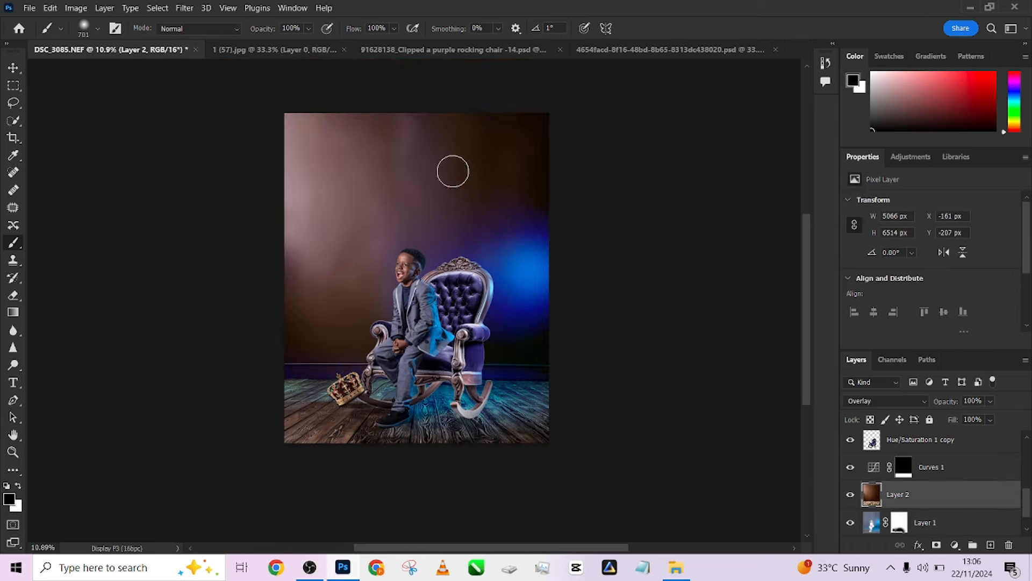
pyautogui.click(13, 85)
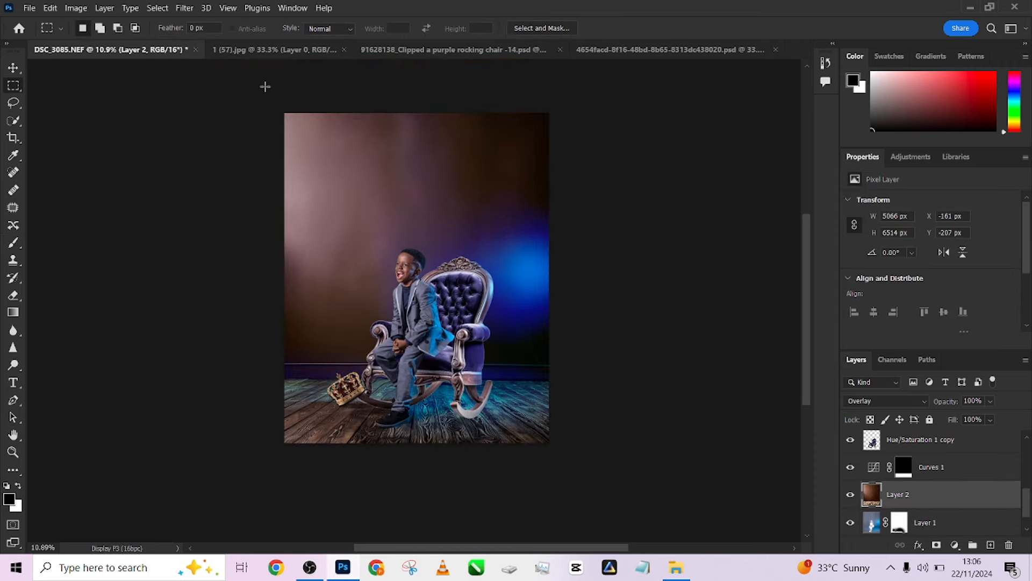
pyautogui.moveTo(265, 87); pyautogui.dragTo(680, 368)
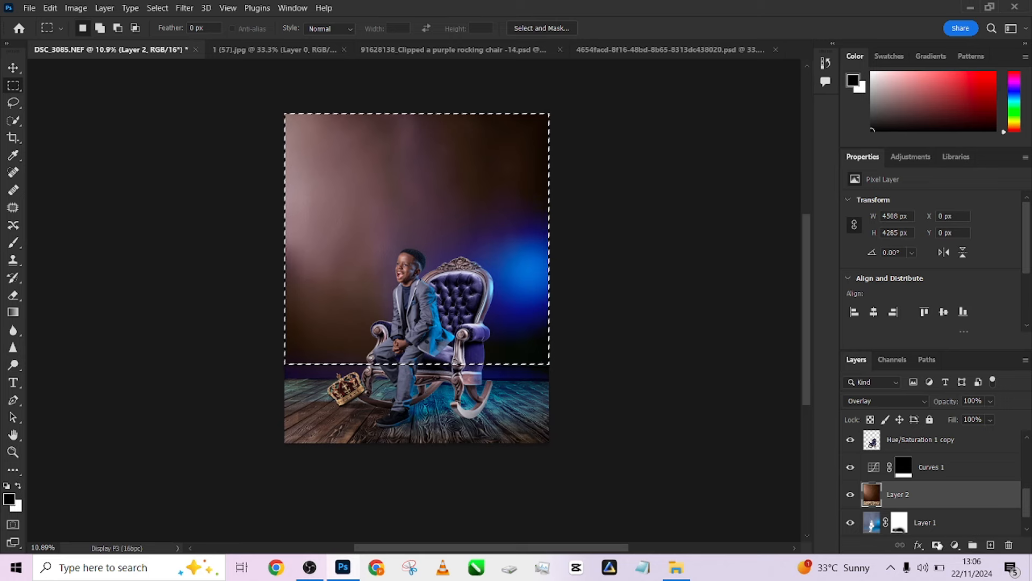
pyautogui.click(955, 544)
pyautogui.click(944, 377)
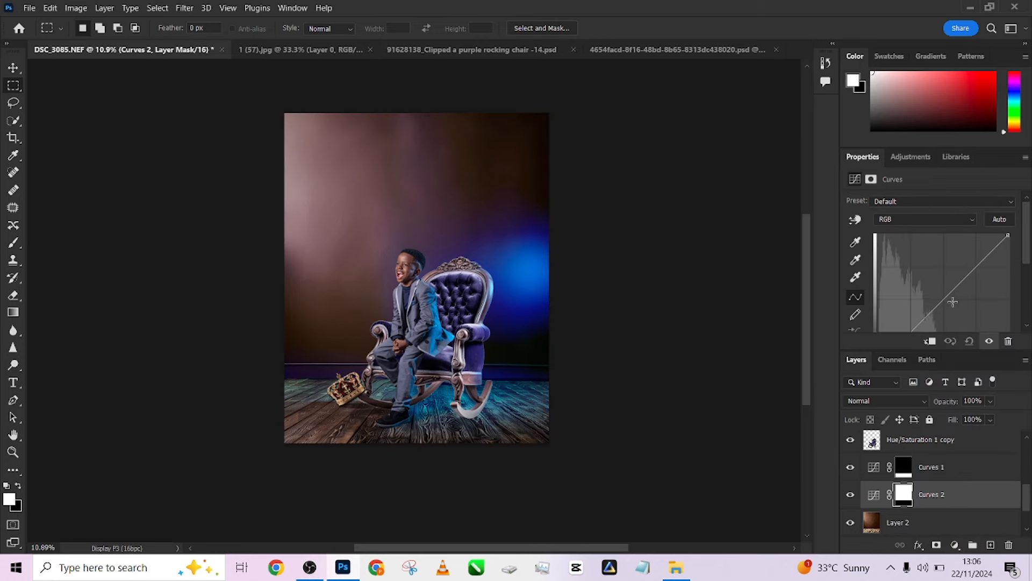
pyautogui.moveTo(952, 301); pyautogui.dragTo(954, 306)
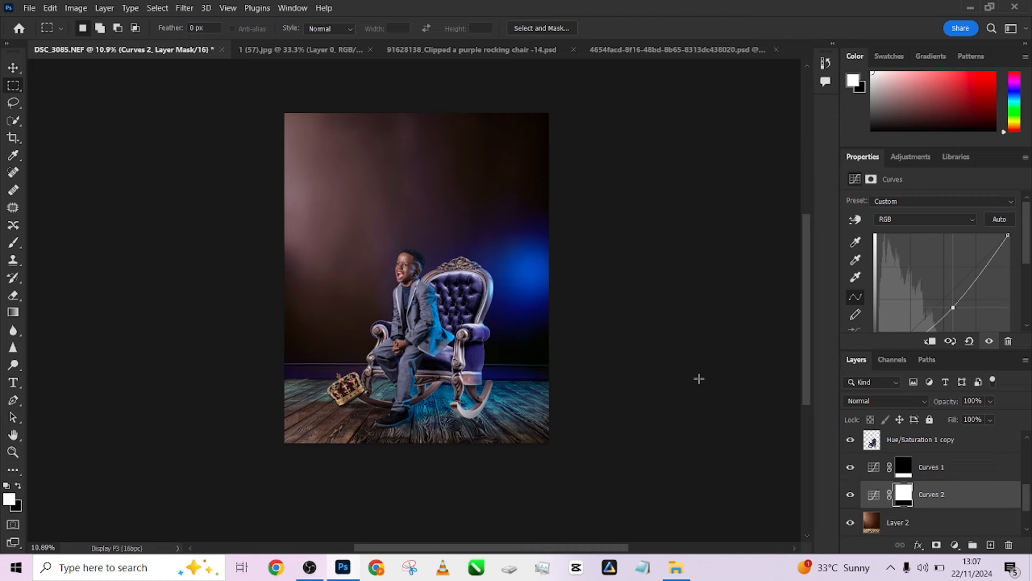
# - Add a Curves adjustment directly above Layer 2 and bend its RGB curve upward to brighten the backdrop
pyautogui.click(973, 525)
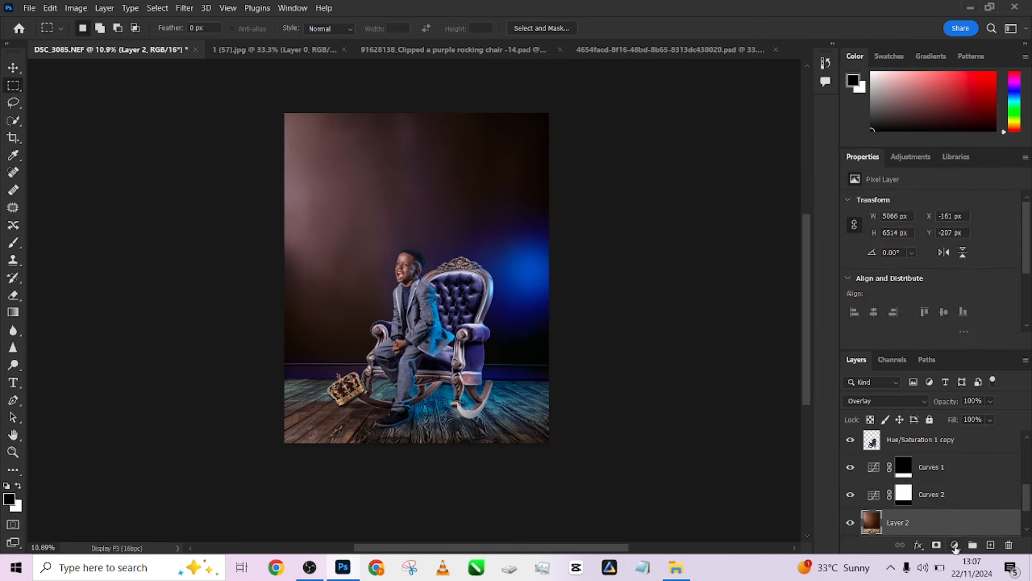
pyautogui.click(955, 546)
pyautogui.click(947, 377)
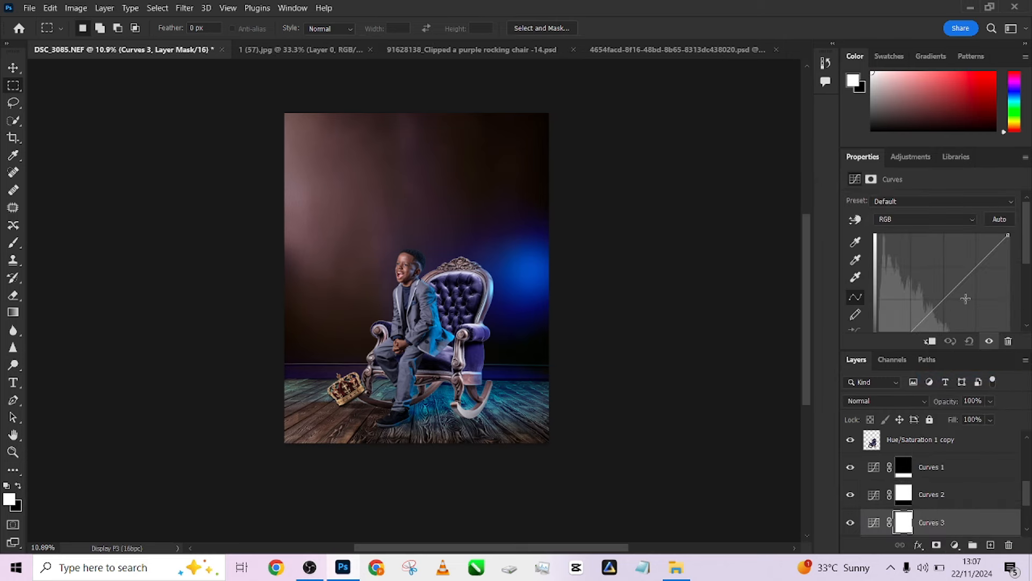
pyautogui.moveTo(942, 297); pyautogui.dragTo(931, 278)
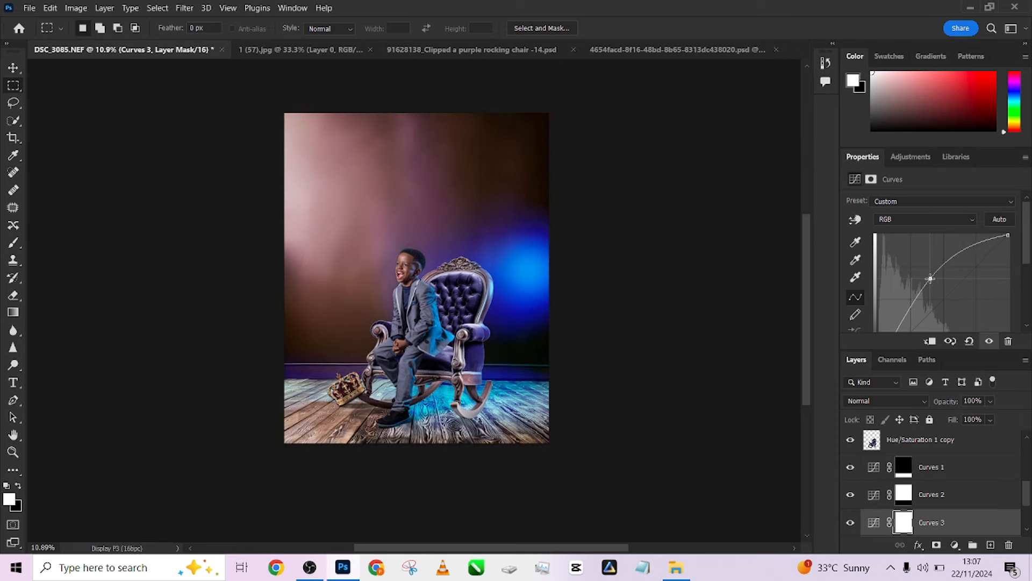
# - Invert the Curves 3 mask and stamp one hard-edged white circle, brush size 2831, behind the boy and chair
pyautogui.press('b')
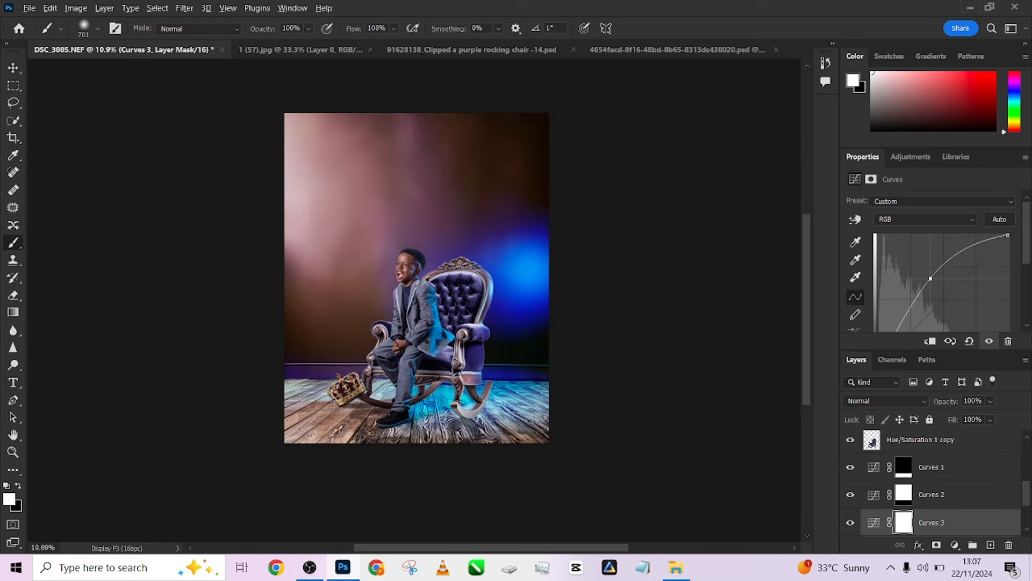
pyautogui.moveTo(454, 295); pyautogui.dragTo(552, 307)
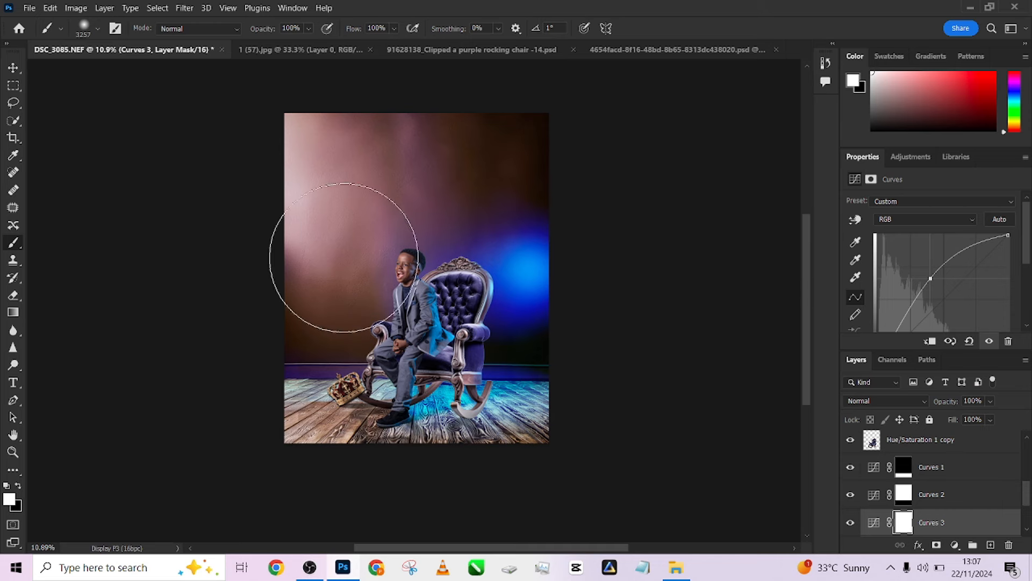
pyautogui.hotkey('ctrl', 'i')
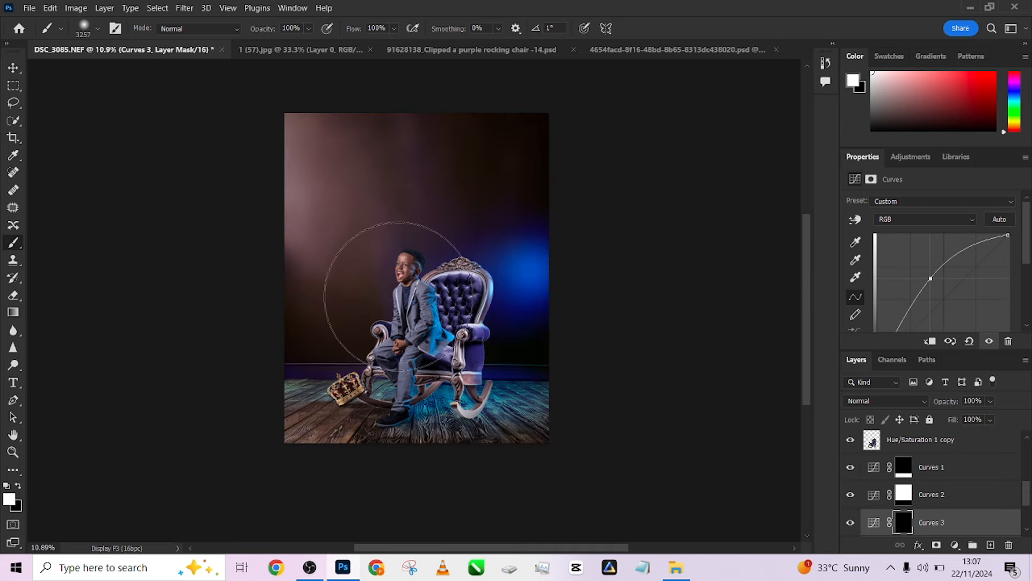
pyautogui.moveTo(419, 287); pyautogui.dragTo(411, 294)
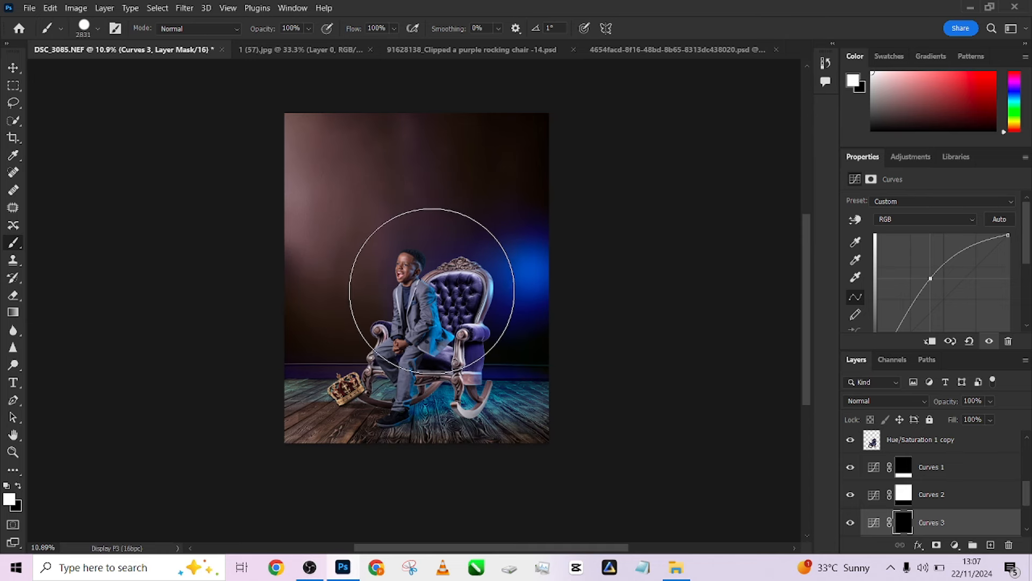
pyautogui.click(433, 292)
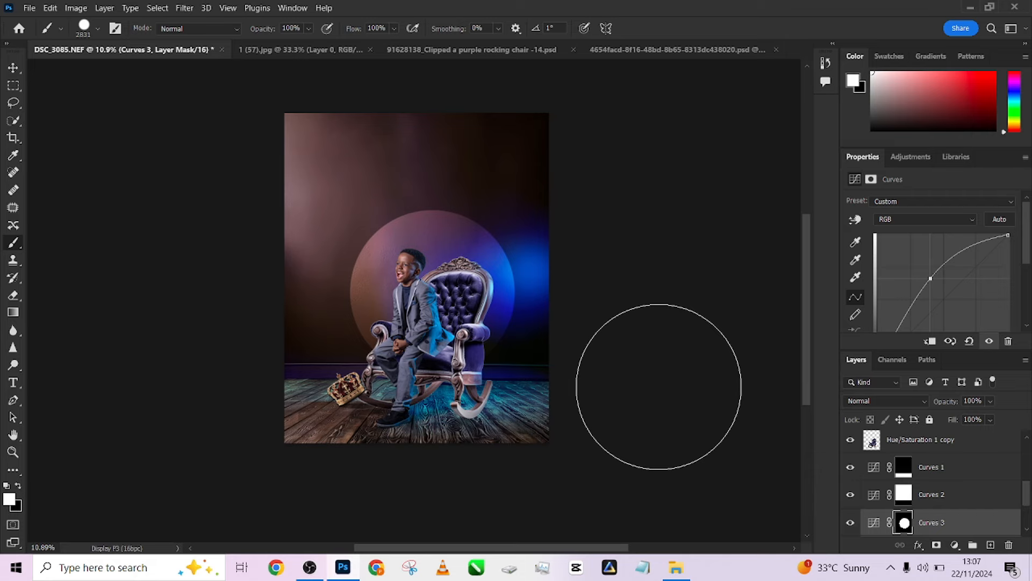
# - Raise the Curves 3 curve further to make the circle behind the boy brighter
pyautogui.scroll(3, 481, 318)
pyautogui.scroll(-3, 482, 318)
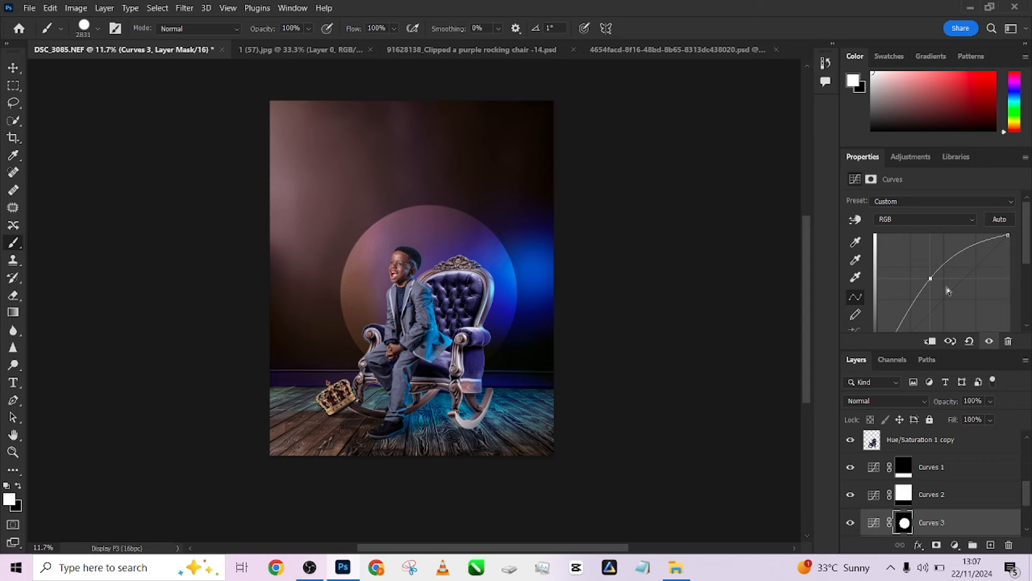
pyautogui.moveTo(932, 281); pyautogui.dragTo(924, 278)
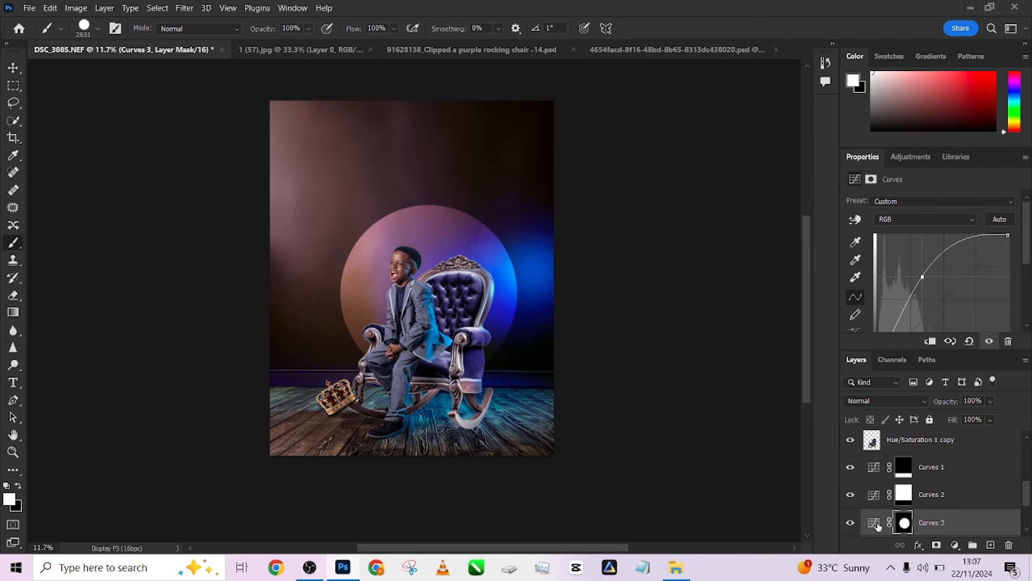
# - Try different feather amounts on the Curves 3 mask and settle on about 5 px for a slightly softened circle edge
pyautogui.click(904, 523)
pyautogui.moveTo(867, 289); pyautogui.dragTo(930, 291)
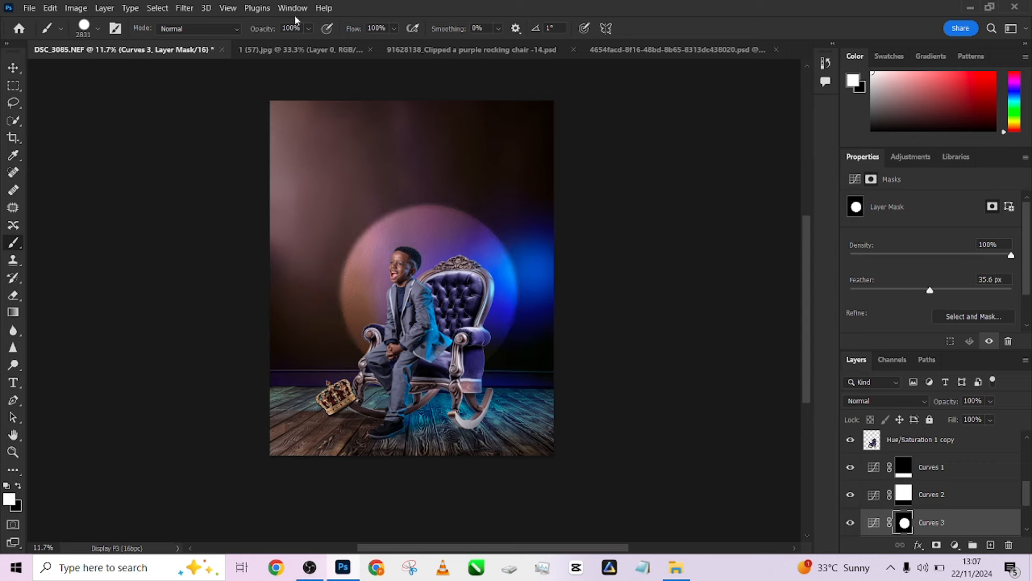
pyautogui.click(874, 524)
pyautogui.click(904, 522)
pyautogui.moveTo(921, 291); pyautogui.dragTo(891, 292)
pyautogui.click(977, 290)
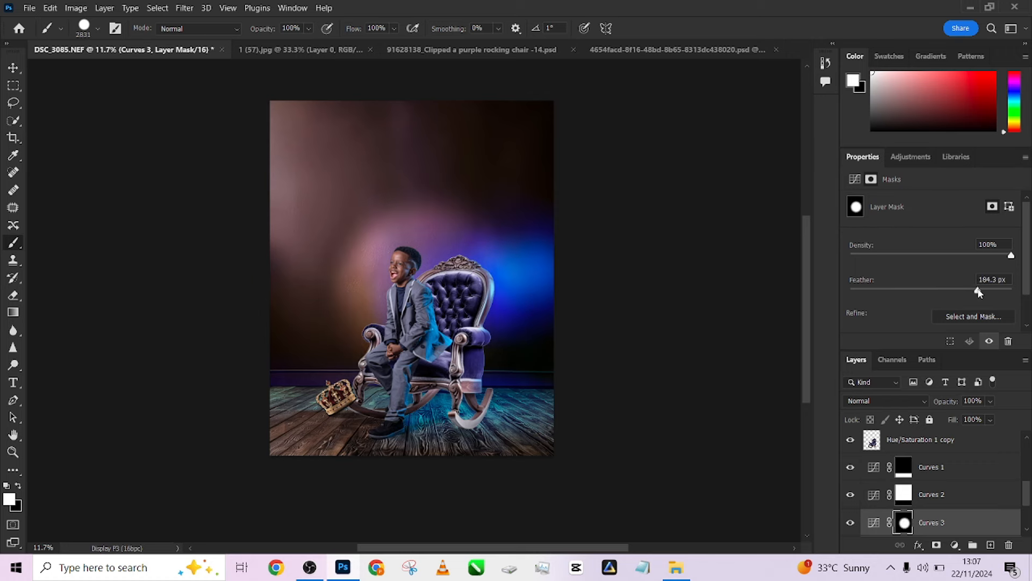
pyautogui.click(898, 291)
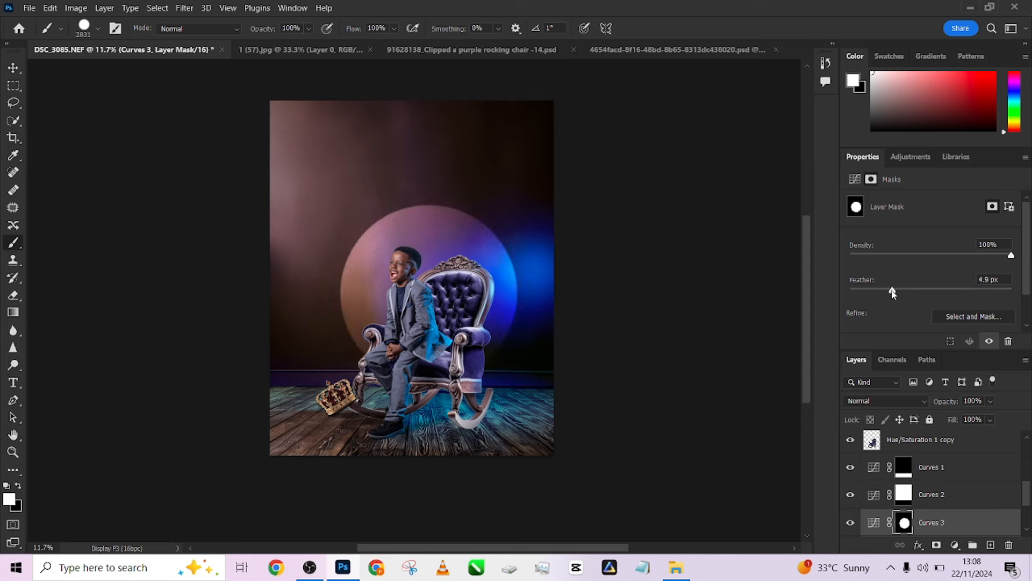
pyautogui.moveTo(892, 292); pyautogui.dragTo(894, 292)
# - Inspect the composite up close and identify the boy's Background copy layer by hiding and showing it
pyautogui.scroll(5, 976, 493)
pyautogui.click(946, 445)
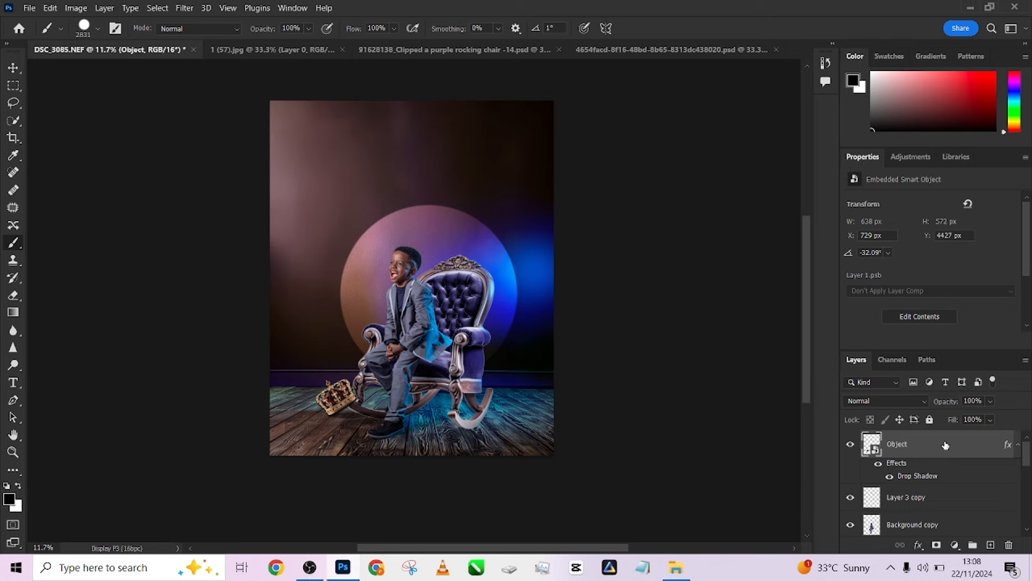
pyautogui.scroll(4, 478, 327)
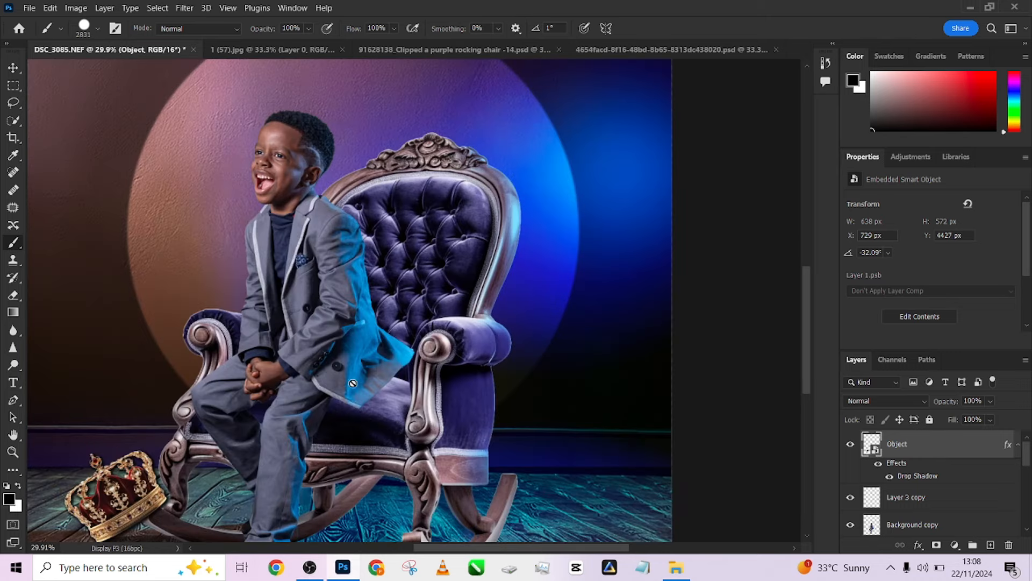
pyautogui.scroll(-3, 347, 341)
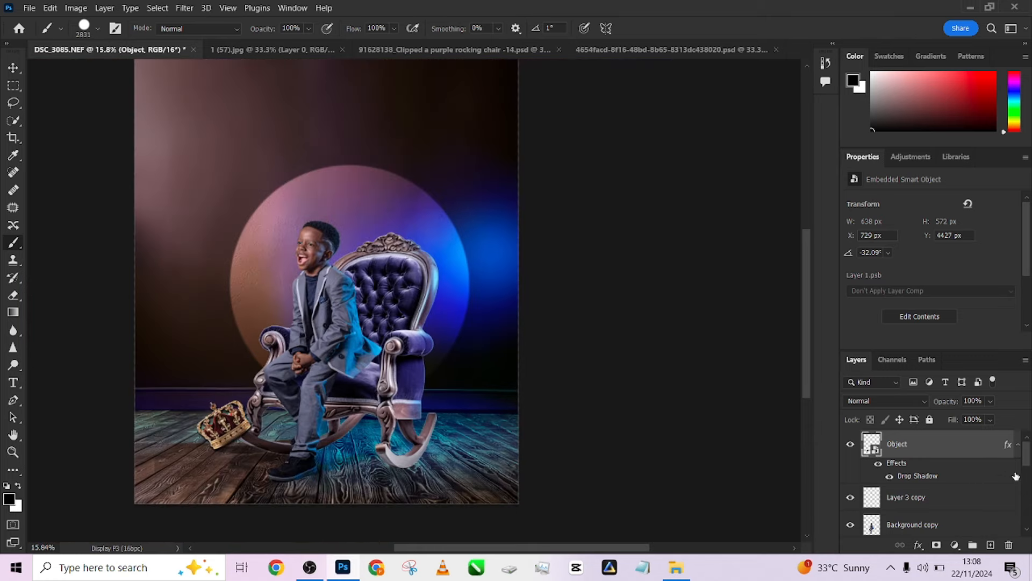
pyautogui.moveTo(1026, 460); pyautogui.dragTo(1025, 470)
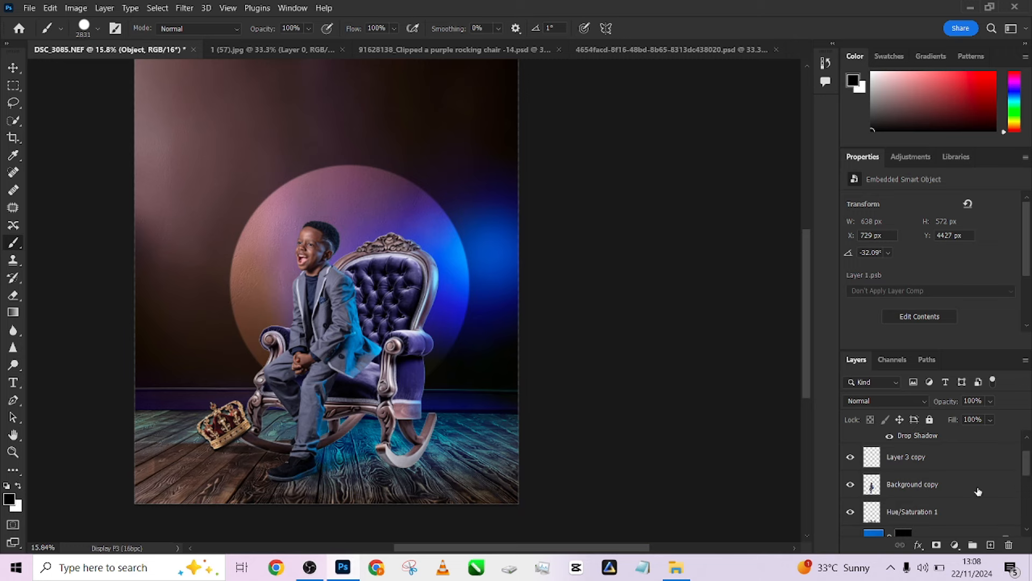
pyautogui.click(978, 492)
pyautogui.click(851, 484)
pyautogui.click(851, 484)
pyautogui.click(850, 484)
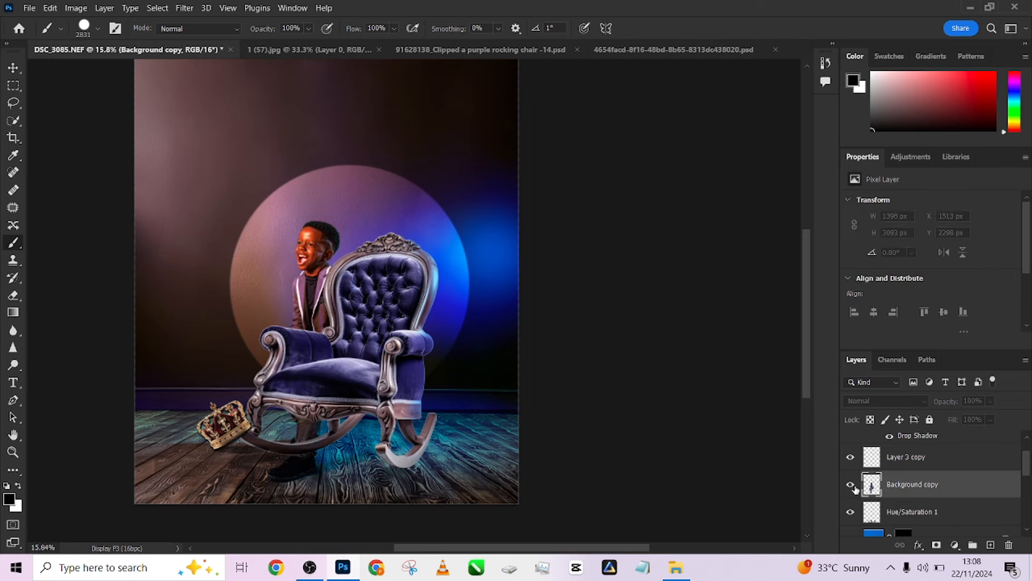
pyautogui.click(853, 485)
pyautogui.click(854, 485)
pyautogui.click(853, 485)
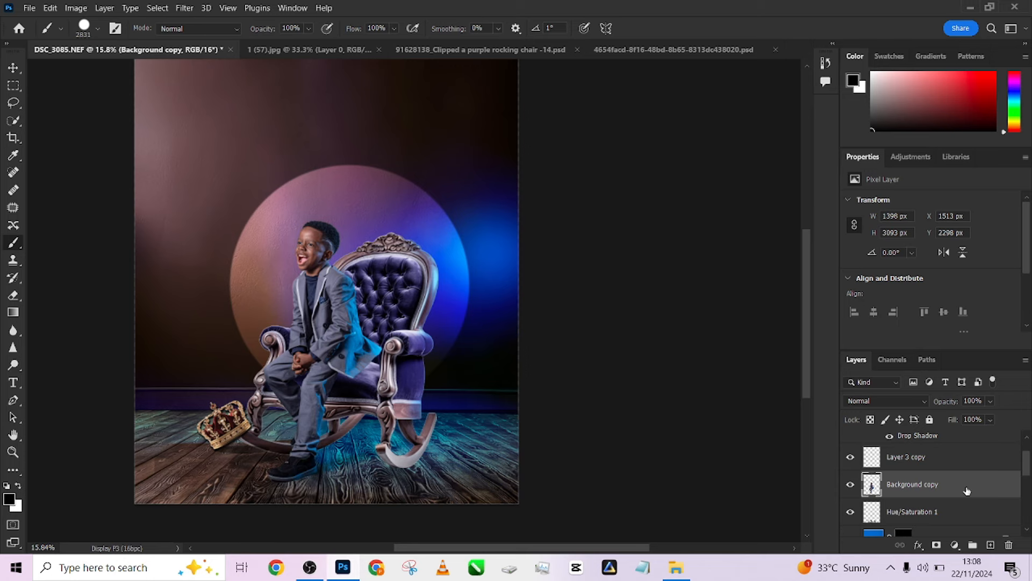
# - Duplicate the Background copy layer and distort the lower copy so the boy's figure leans back over the chair, about 1568 by 2876 px
pyautogui.hotkey('ctrl', 'j')
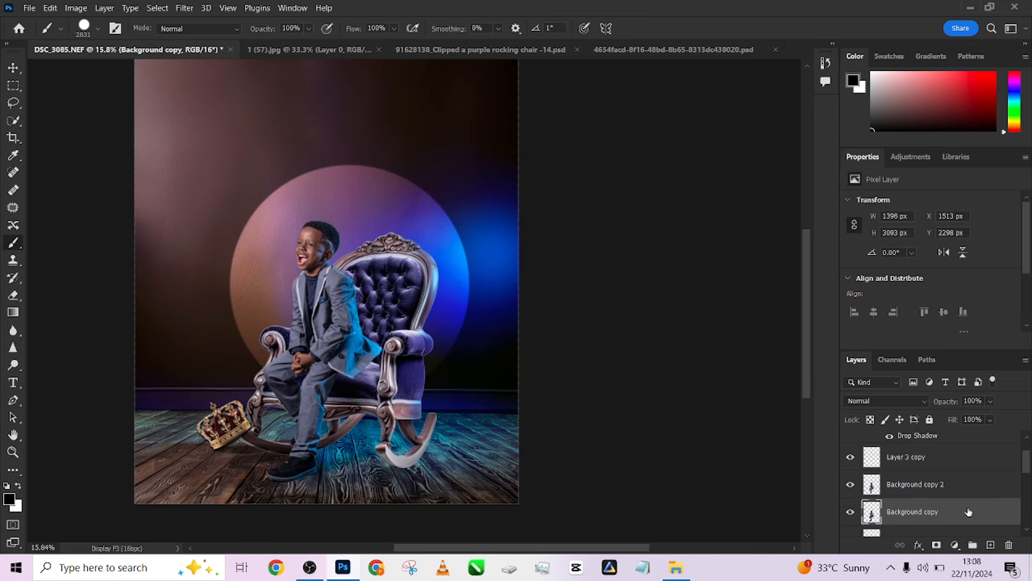
pyautogui.hotkey('ctrl', 't')
pyautogui.press('Down')
pyautogui.press('Down')
pyautogui.press('Down')
pyautogui.press('Down')
pyautogui.press('Down')
pyautogui.press('Down')
pyautogui.press('Down')
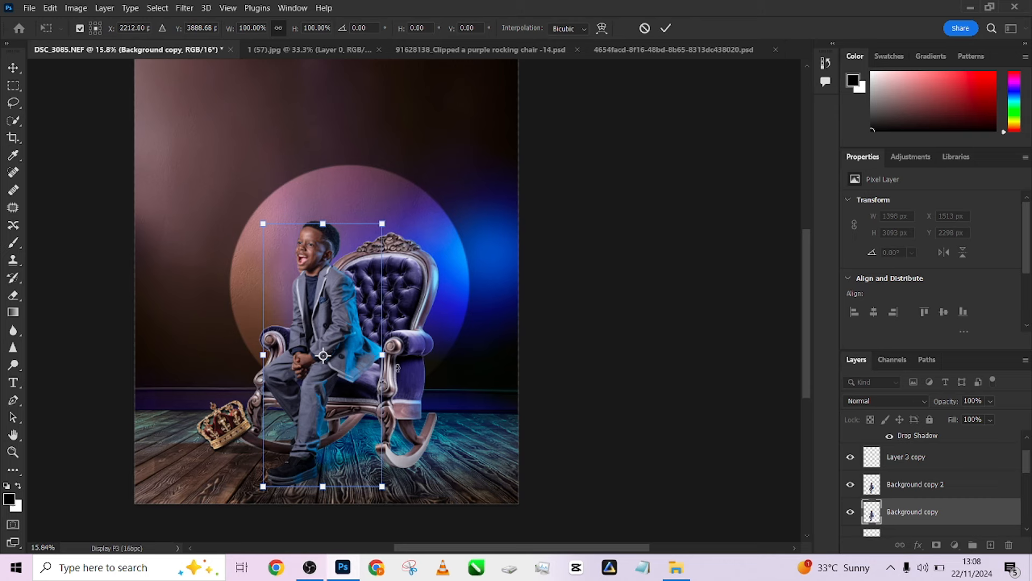
pyautogui.moveTo(381, 359); pyautogui.dragTo(383, 363)
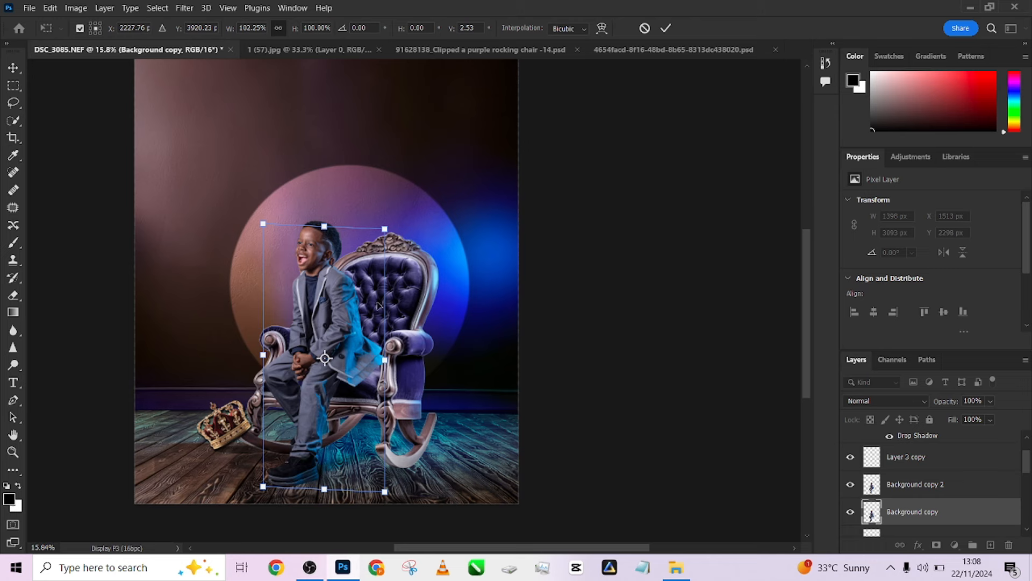
pyautogui.moveTo(385, 235); pyautogui.dragTo(410, 246)
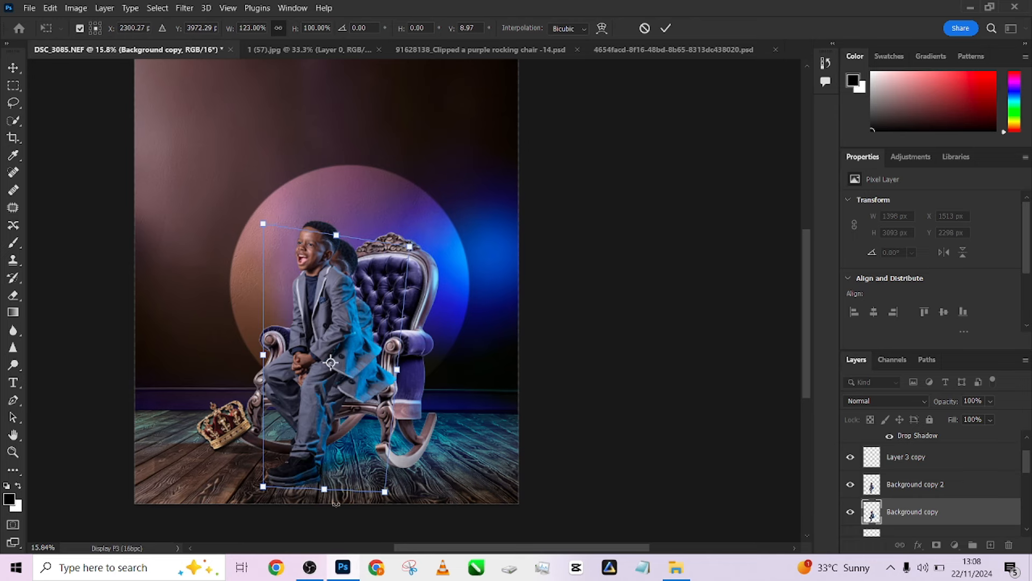
pyautogui.moveTo(329, 495); pyautogui.dragTo(387, 483)
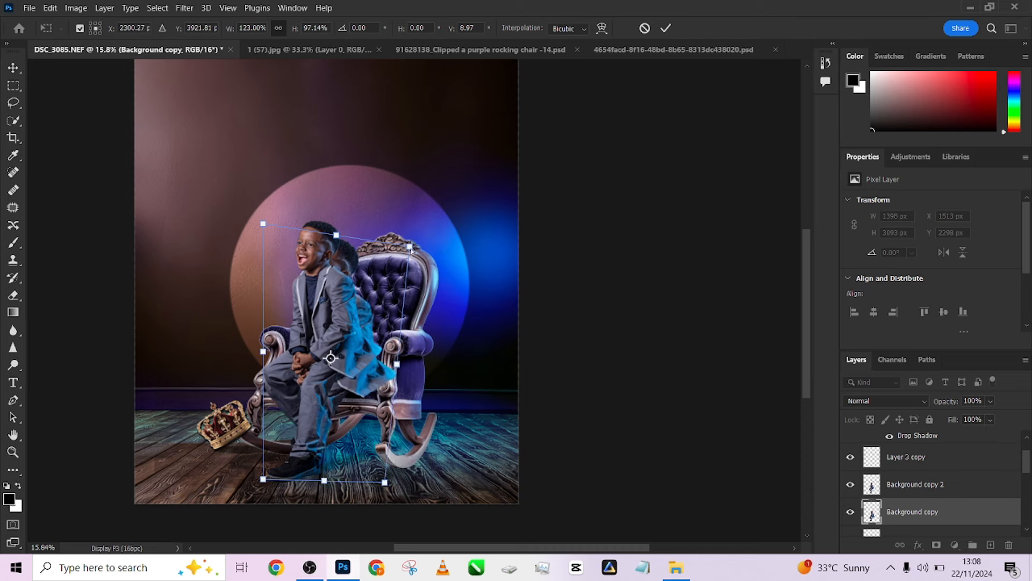
pyautogui.moveTo(409, 246); pyautogui.dragTo(414, 249)
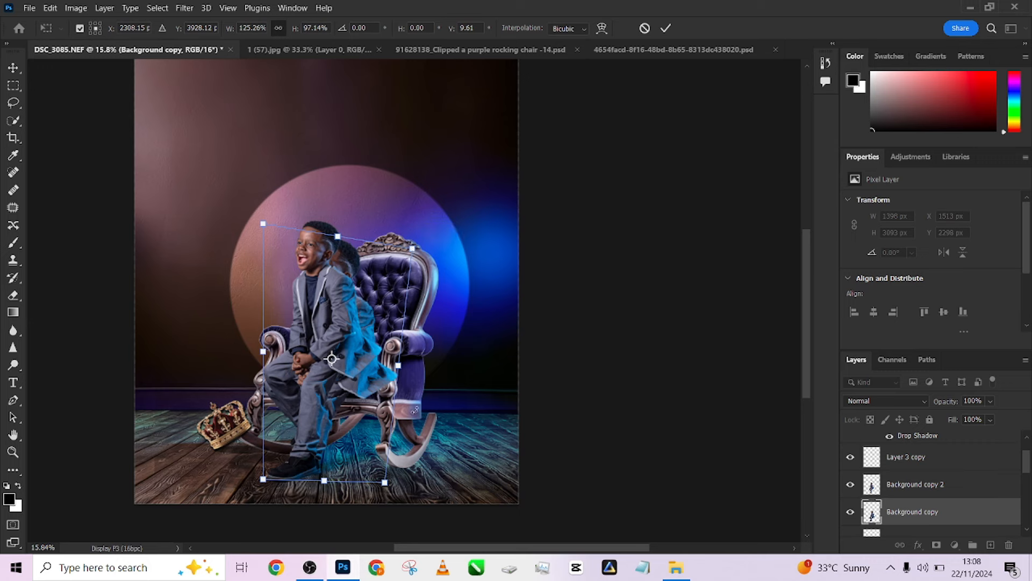
pyautogui.moveTo(387, 485); pyautogui.dragTo(385, 480)
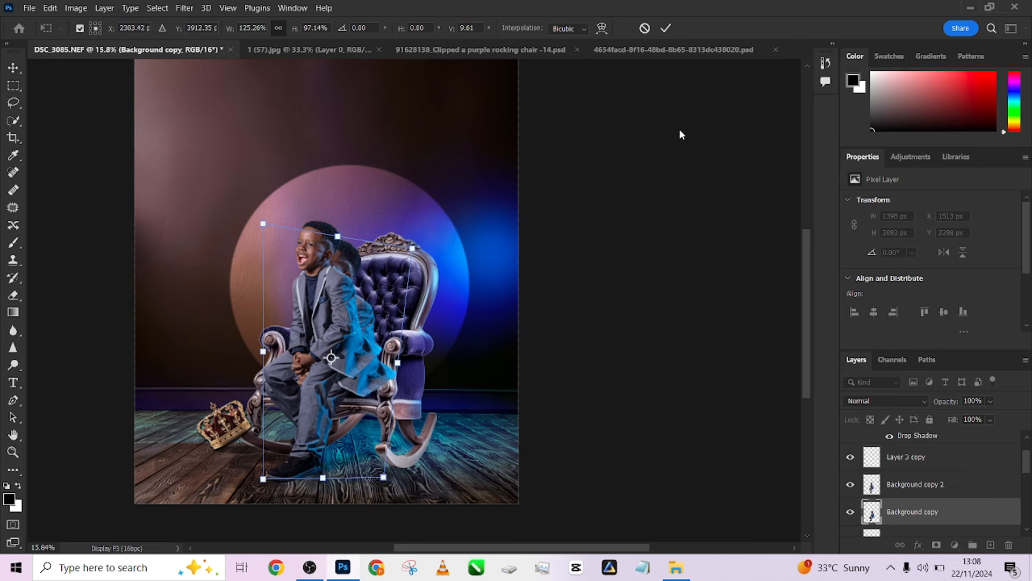
pyautogui.click(664, 29)
pyautogui.press('b')
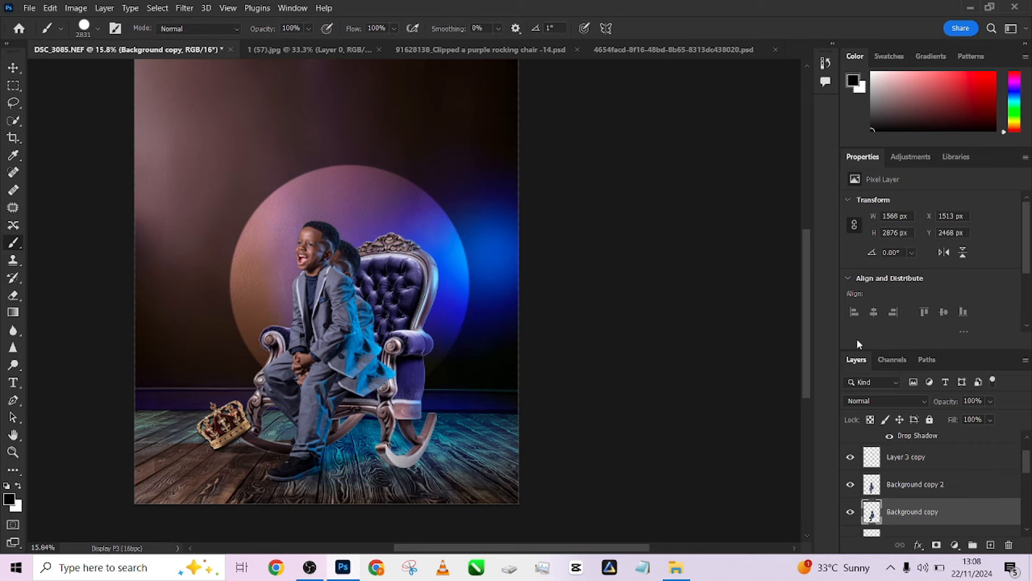
# - Turn the distorted boy copy black with Levels by setting the white output level to 0, and set its blend mode to Multiply
pyautogui.hotkey('ctrl', 'l')
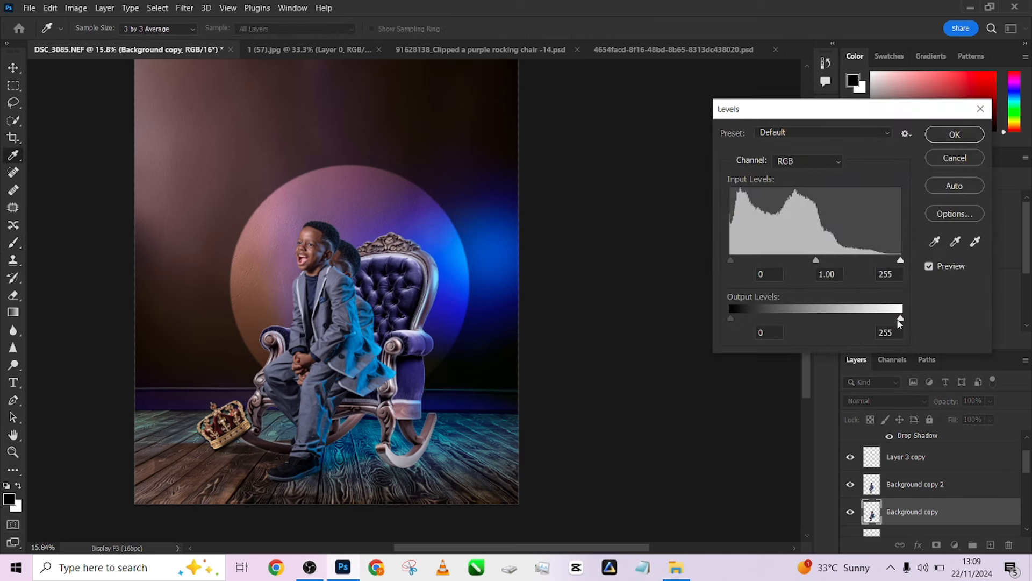
pyautogui.moveTo(899, 319); pyautogui.dragTo(753, 318)
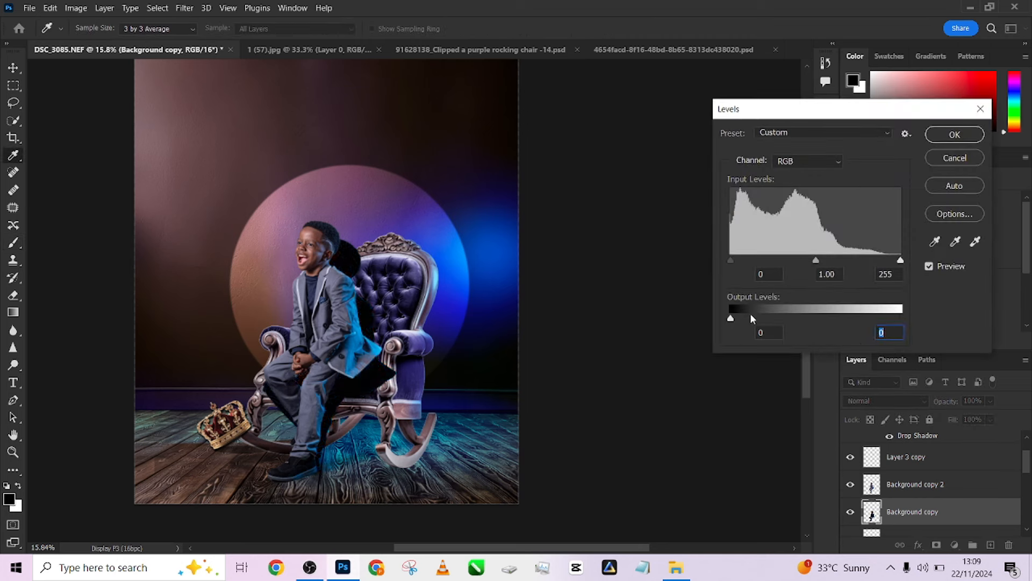
pyautogui.click(950, 137)
pyautogui.click(889, 401)
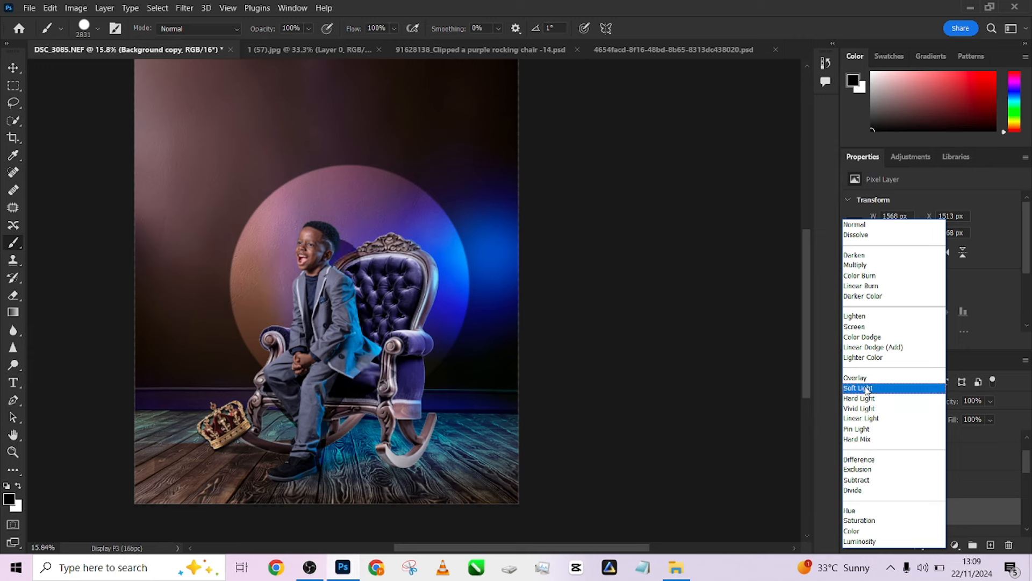
pyautogui.click(855, 266)
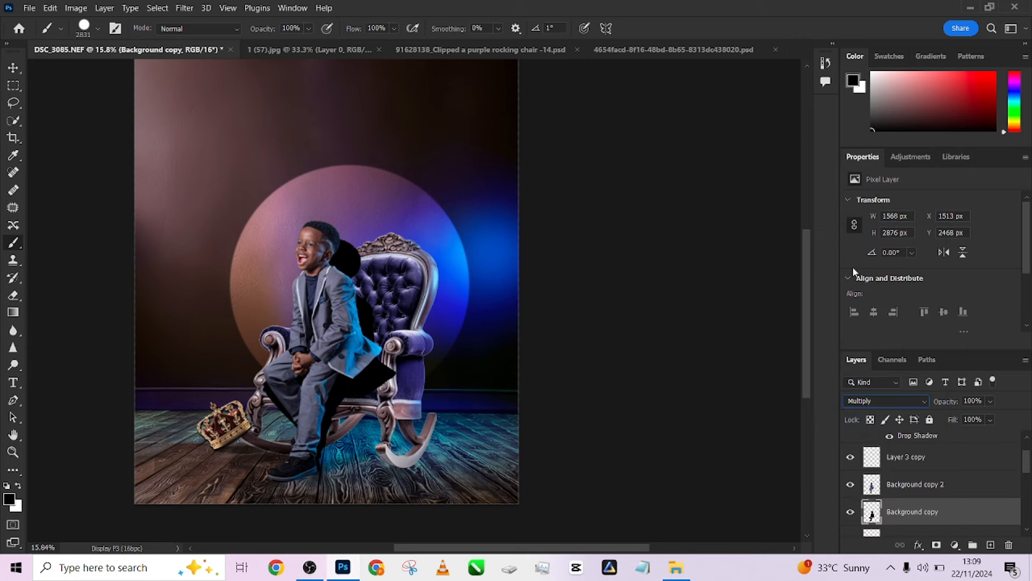
# - Soften the black shadow copy of the boy with a Gaussian Blur of 69.7 pixels
pyautogui.click(182, 7)
pyautogui.moveTo(194, 168)
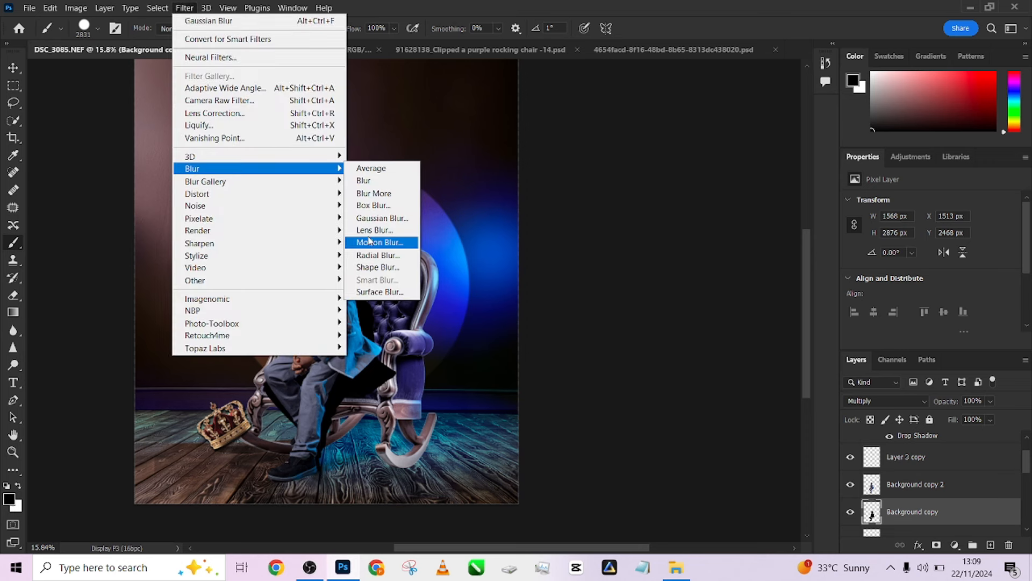
pyautogui.click(367, 221)
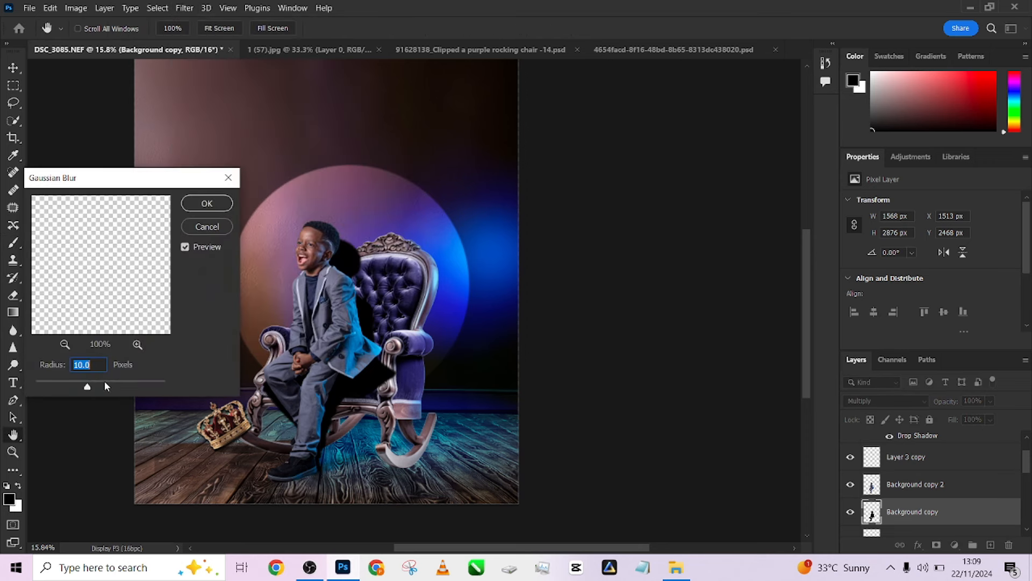
pyautogui.moveTo(106, 385); pyautogui.dragTo(112, 387)
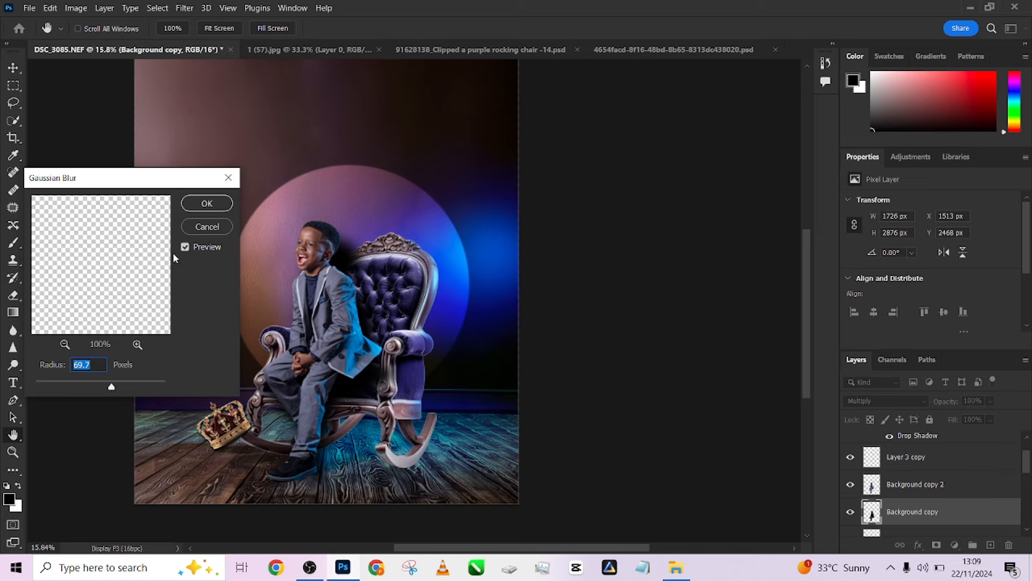
pyautogui.click(207, 204)
pyautogui.press('b')
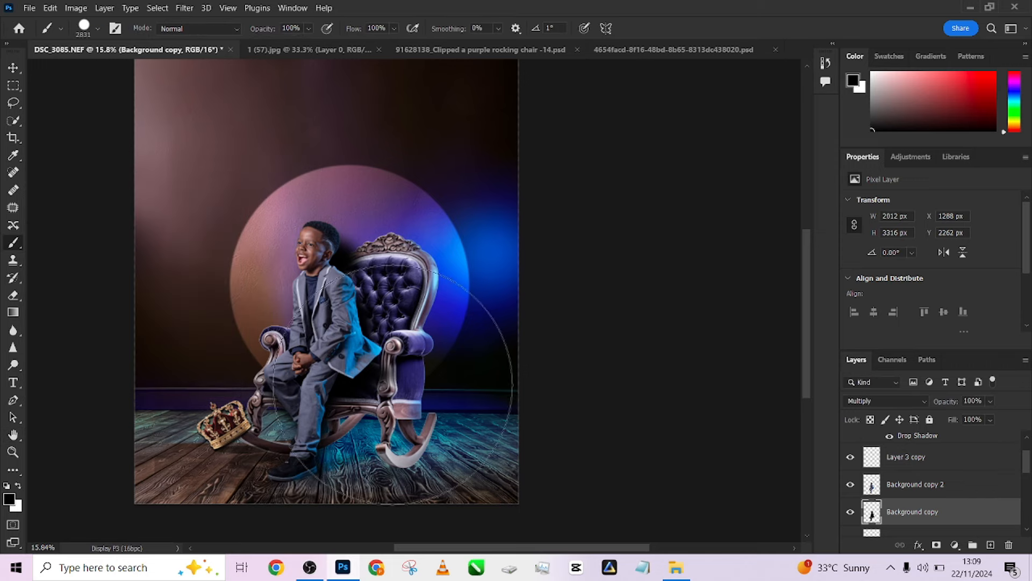
# - Add a layer mask to the boy's black shadow layer and hide the shadow around his head with a soft brush at 24% flow
pyautogui.moveTo(388, 369); pyautogui.dragTo(316, 362)
pyautogui.moveTo(371, 385)
pyautogui.mouseDown()
pyautogui.moveTo(368, 161)
pyautogui.moveTo(363, 231)
pyautogui.mouseUp()
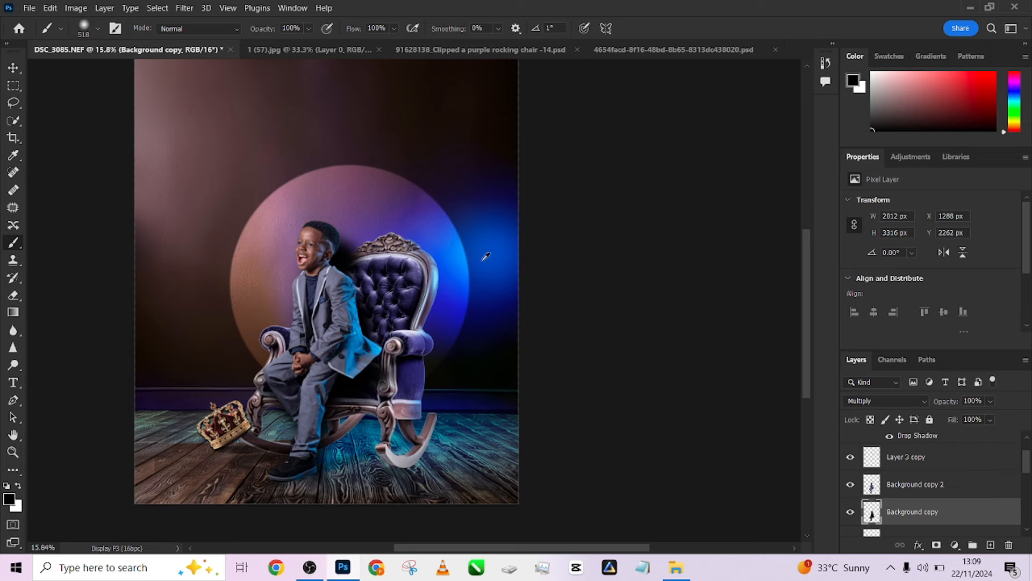
pyautogui.click(937, 544)
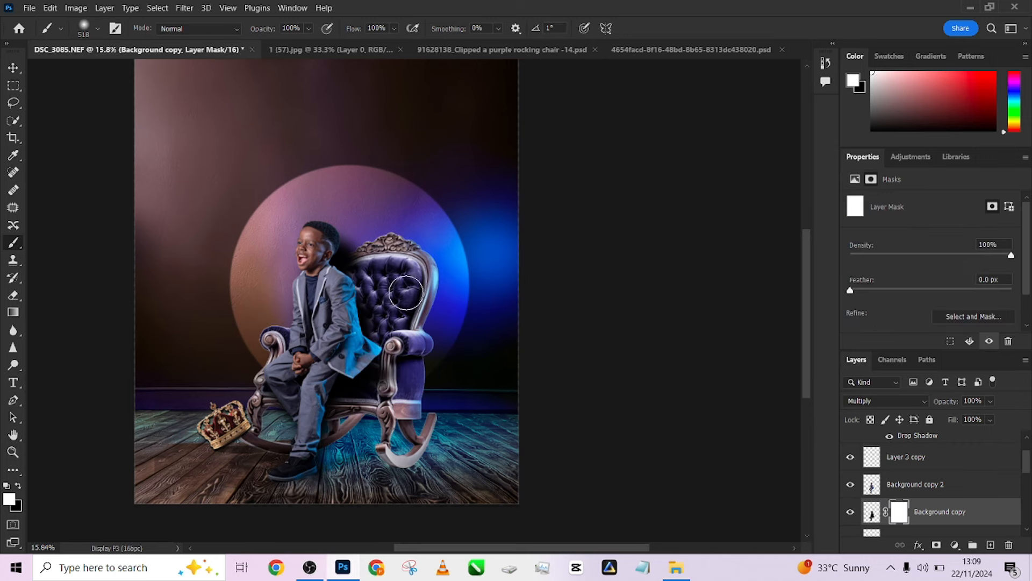
pyautogui.click(394, 28)
pyautogui.click(361, 44)
pyautogui.moveTo(330, 223); pyautogui.dragTo(359, 237)
pyautogui.press('x')
pyautogui.moveTo(335, 184)
pyautogui.mouseDown()
pyautogui.moveTo(312, 219)
pyautogui.moveTo(334, 212)
pyautogui.moveTo(322, 229)
pyautogui.mouseUp()
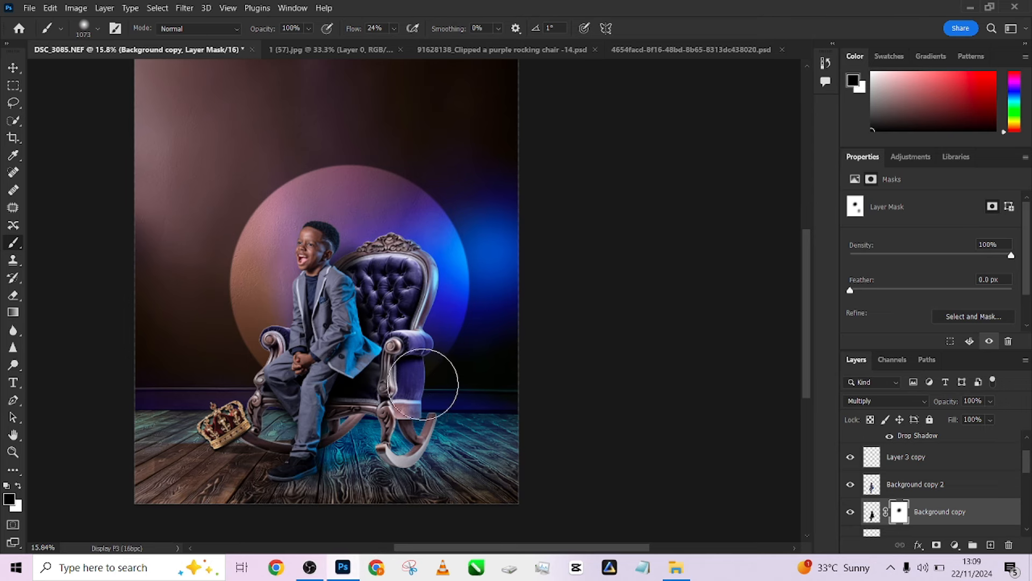
# - Refine the shadow's mask around the seat and the boy's legs, alternating white and black paint and comparing with the shadow hidden
pyautogui.press('x')
pyautogui.moveTo(365, 367); pyautogui.dragTo(320, 371)
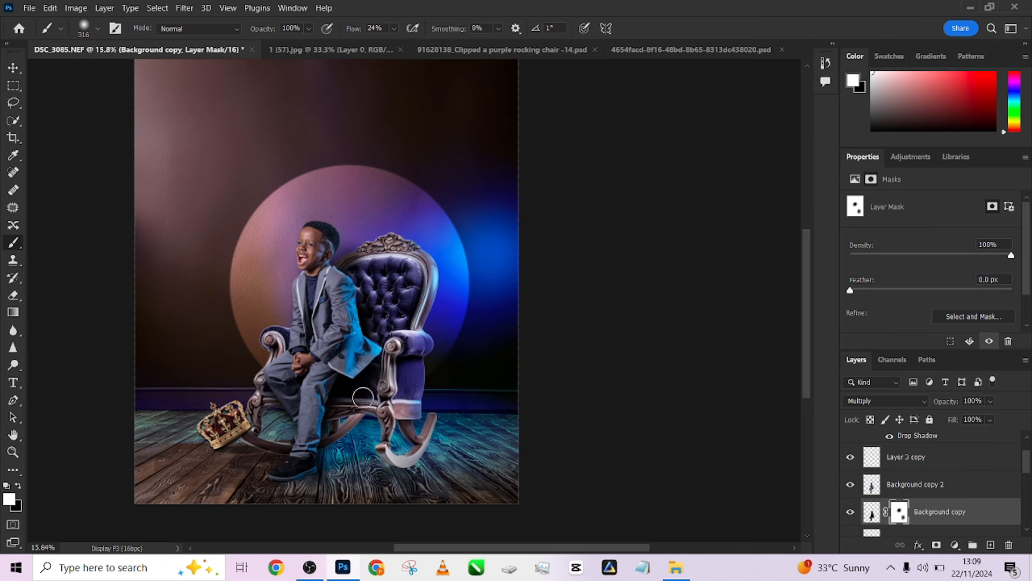
pyautogui.press('x')
pyautogui.press('x')
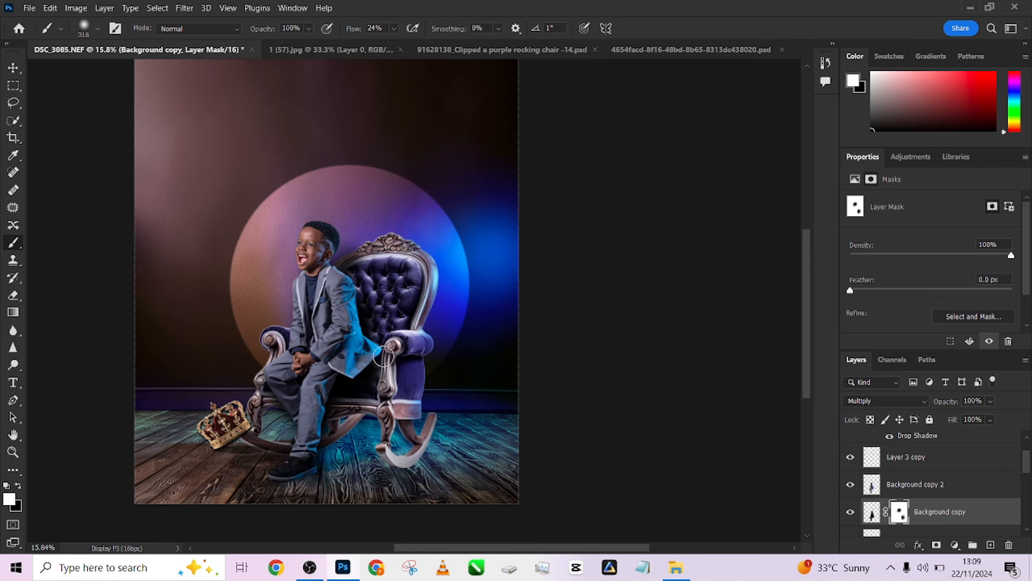
pyautogui.press('x')
pyautogui.press('x')
pyautogui.click(851, 511)
pyautogui.click(851, 511)
pyautogui.click(851, 511)
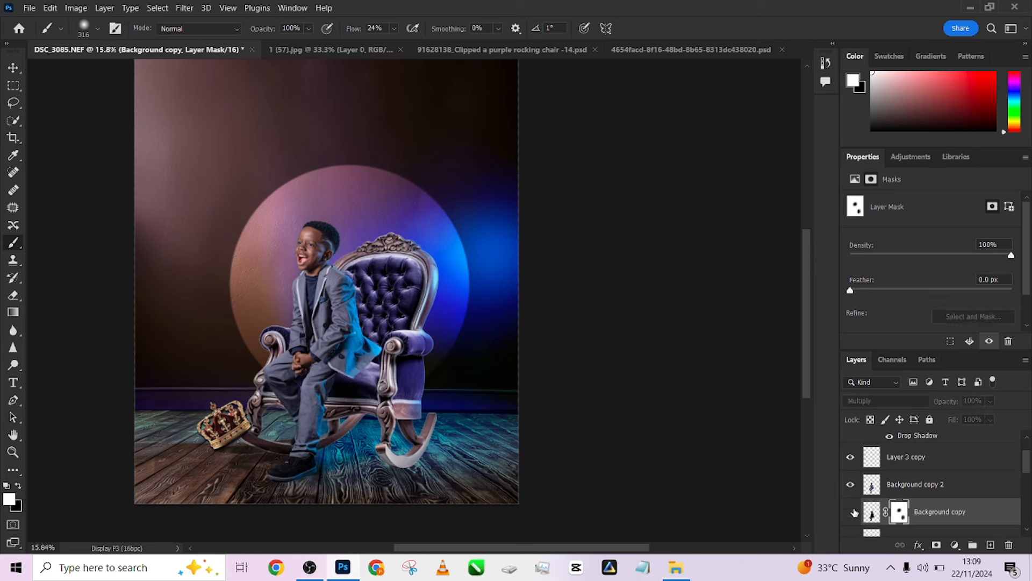
pyautogui.click(851, 511)
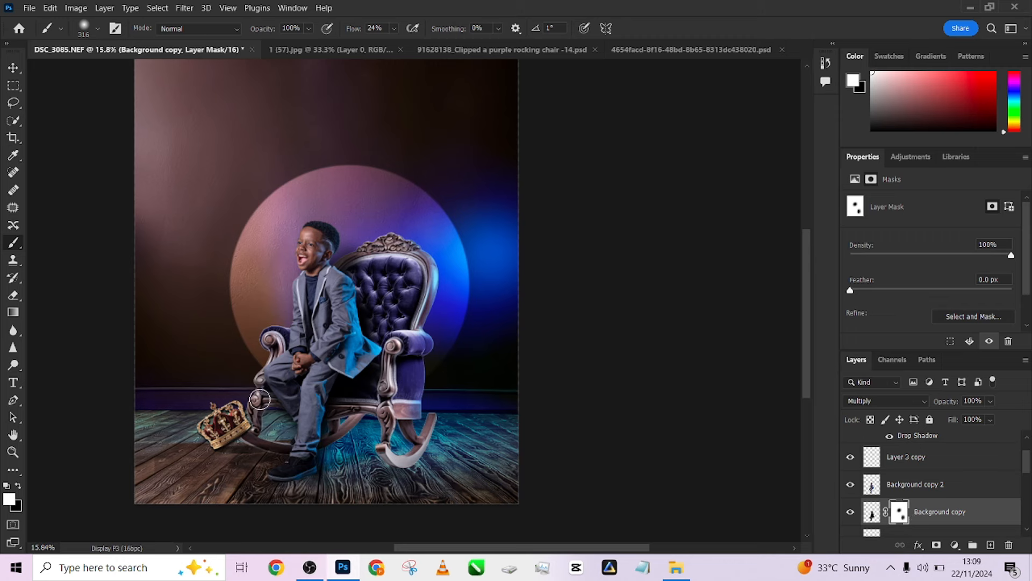
pyautogui.press('x')
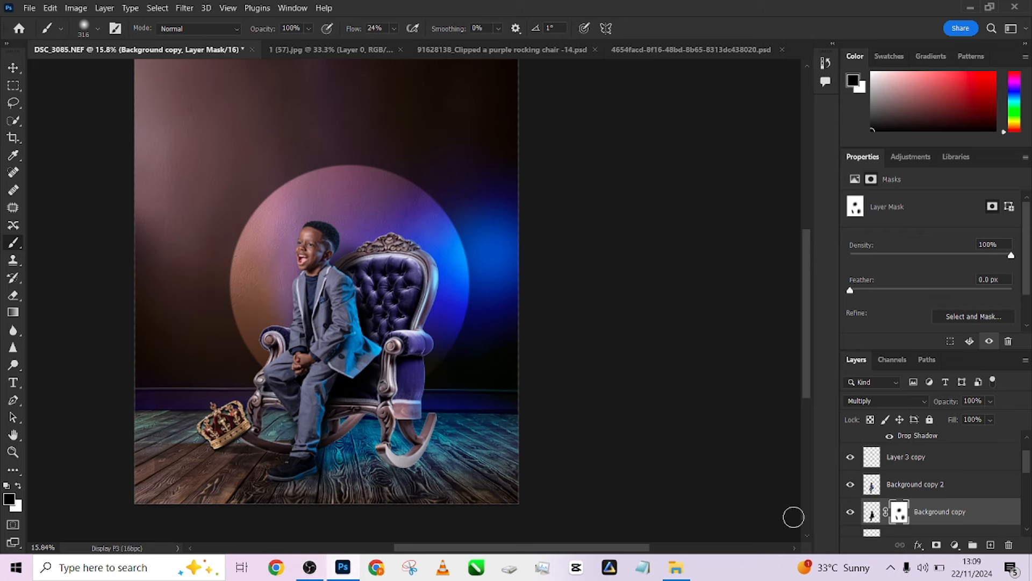
# - Compare the composite with and without the boy's shadow and try lowering the shadow layer's opacity to 73%
pyautogui.click(850, 512)
pyautogui.click(849, 511)
pyautogui.click(850, 512)
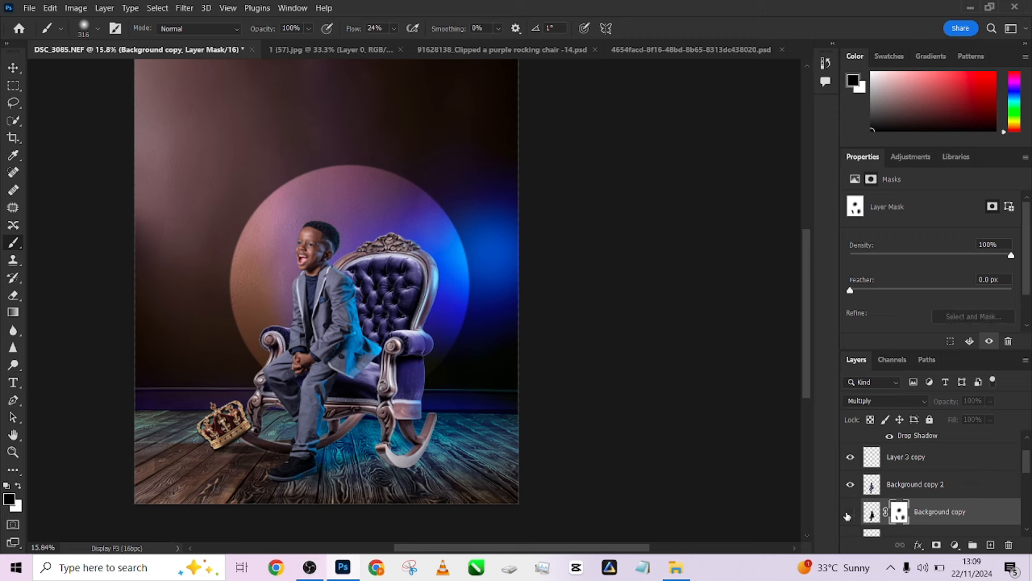
pyautogui.click(849, 512)
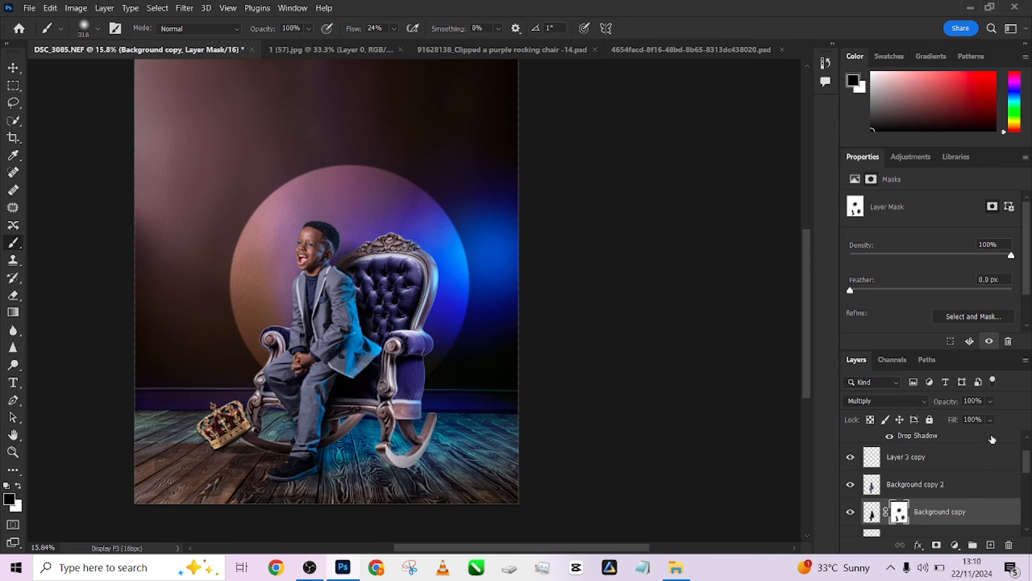
pyautogui.click(987, 417)
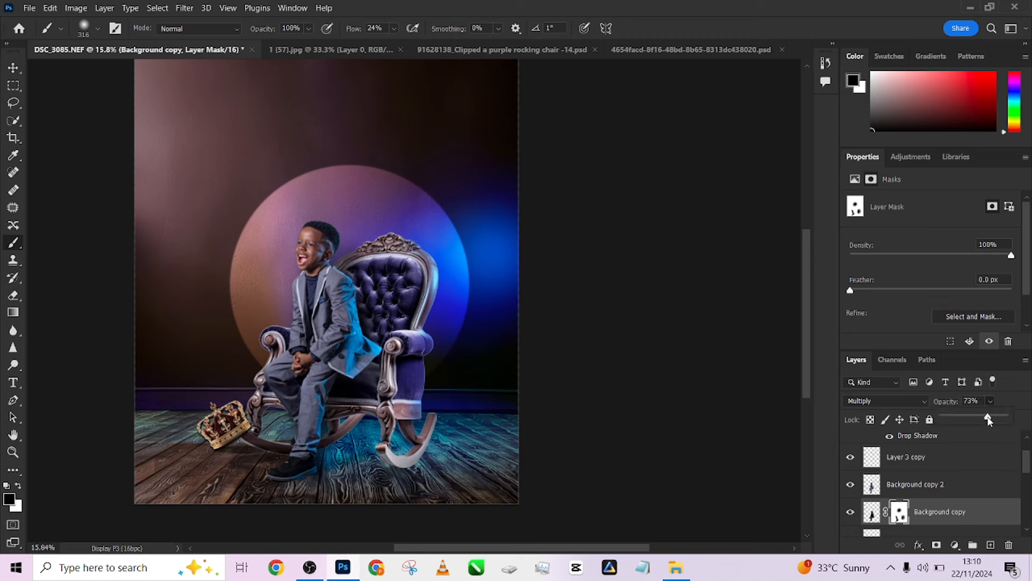
pyautogui.moveTo(989, 421); pyautogui.dragTo(1009, 422)
# - Inspect the shadow on the chair up close, hiding and showing the Background copy and Background copy 2 layers
pyautogui.scroll(5, 353, 289)
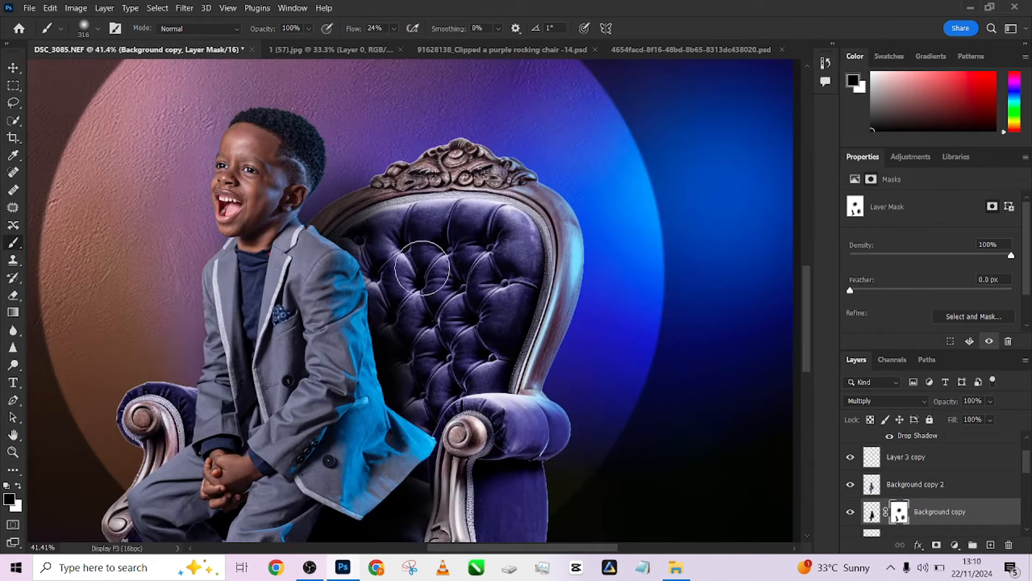
pyautogui.scroll(-6, 456, 319)
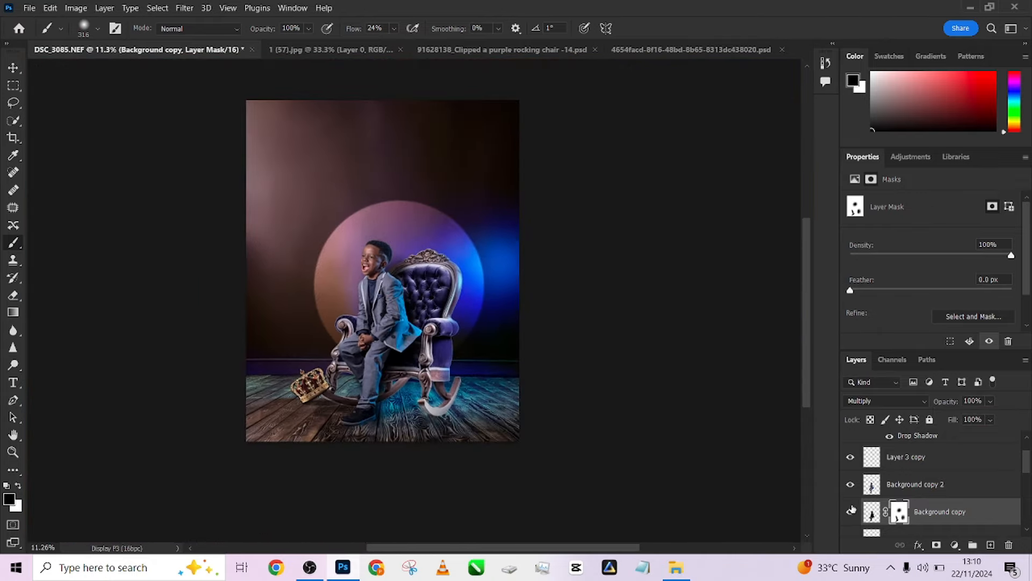
pyautogui.click(852, 514)
pyautogui.click(851, 514)
pyautogui.scroll(7, 418, 336)
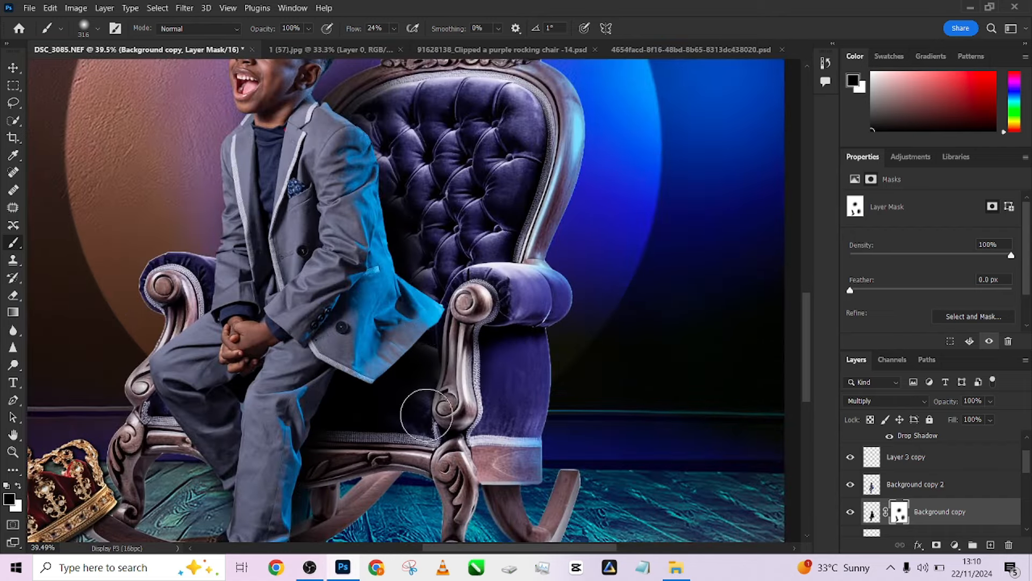
pyautogui.click(851, 487)
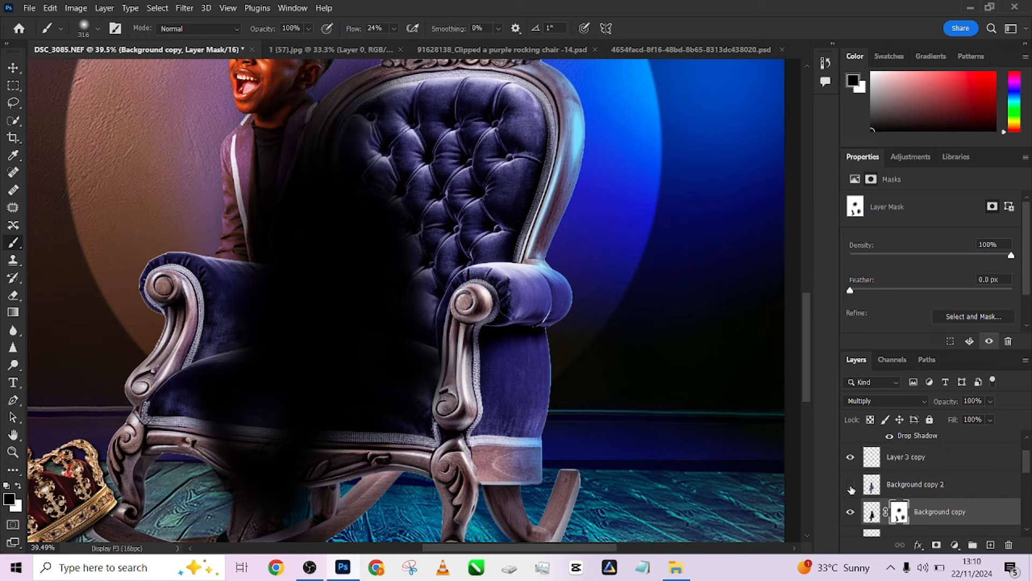
pyautogui.click(850, 486)
# - Start a Puppet Warp on Background copy 2, pin the boy's torso and thigh, and pull the jacket's rear corner down
pyautogui.click(946, 487)
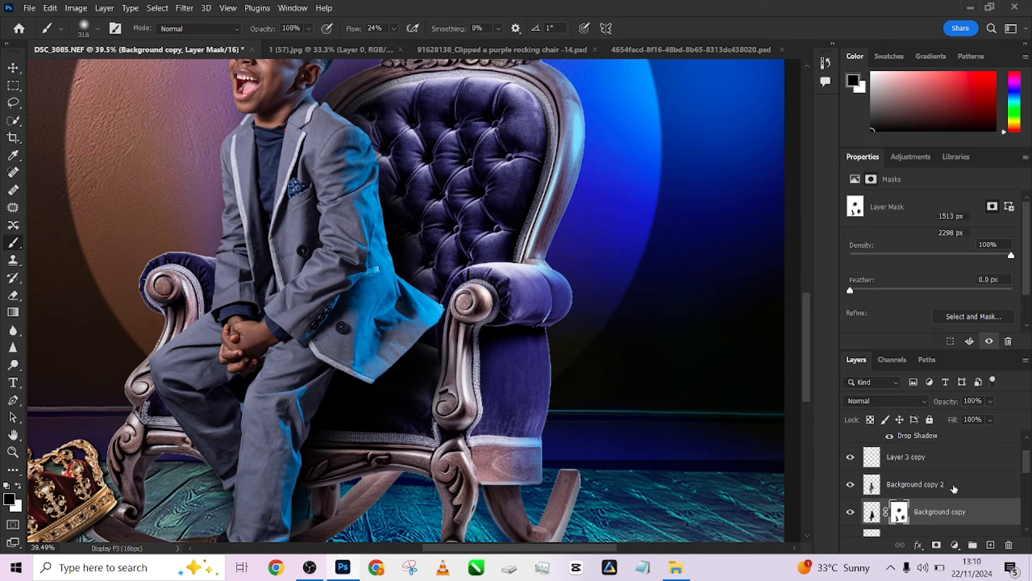
pyautogui.click(50, 8)
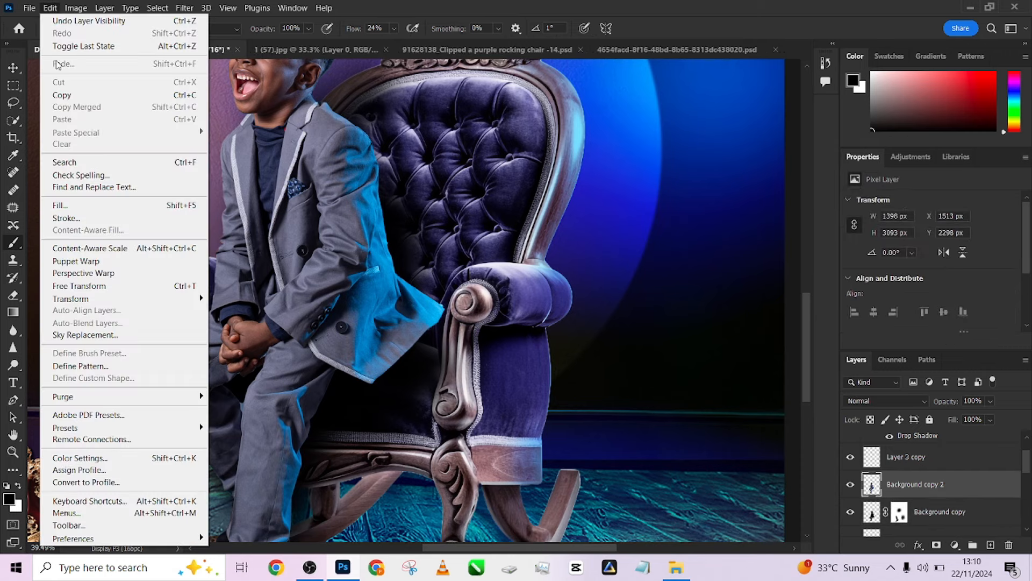
pyautogui.click(84, 262)
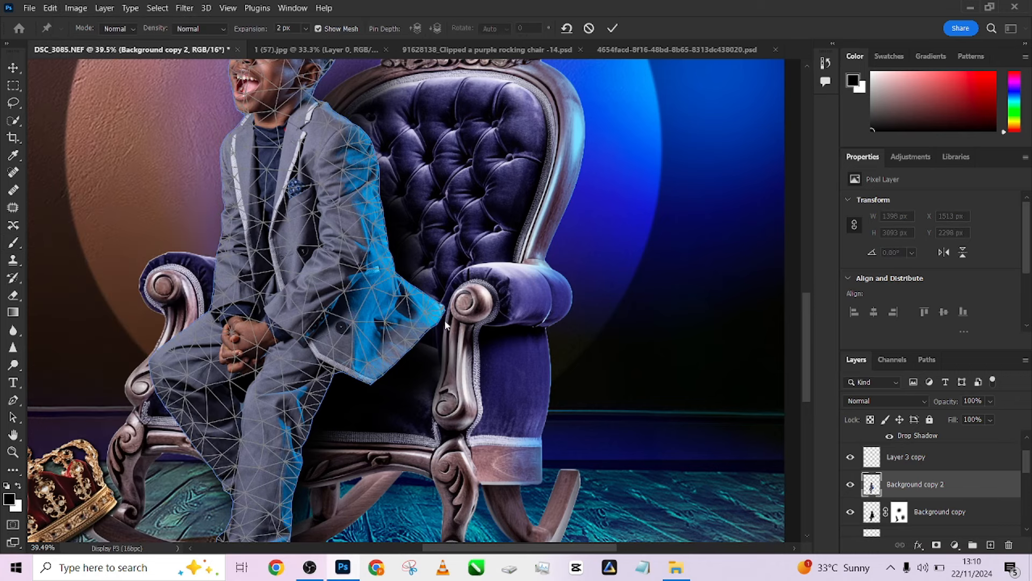
pyautogui.click(293, 254)
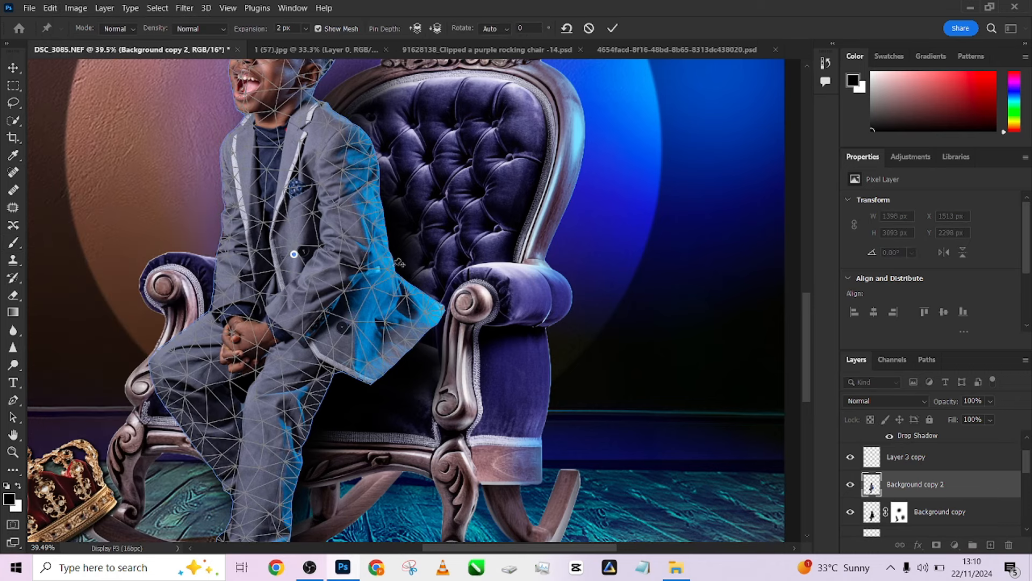
pyautogui.click(384, 257)
pyautogui.moveTo(445, 307); pyautogui.dragTo(451, 364)
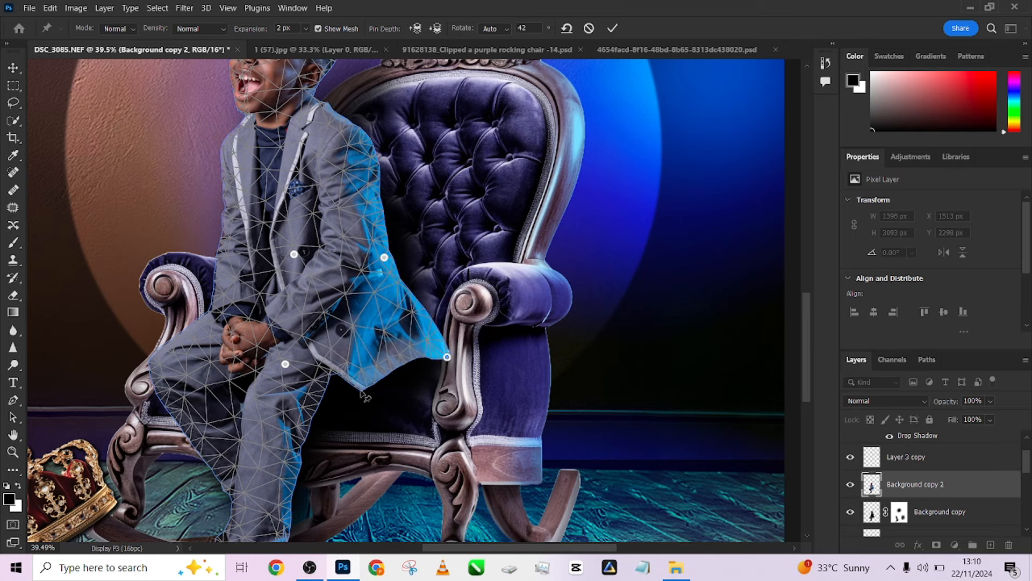
pyautogui.click(359, 391)
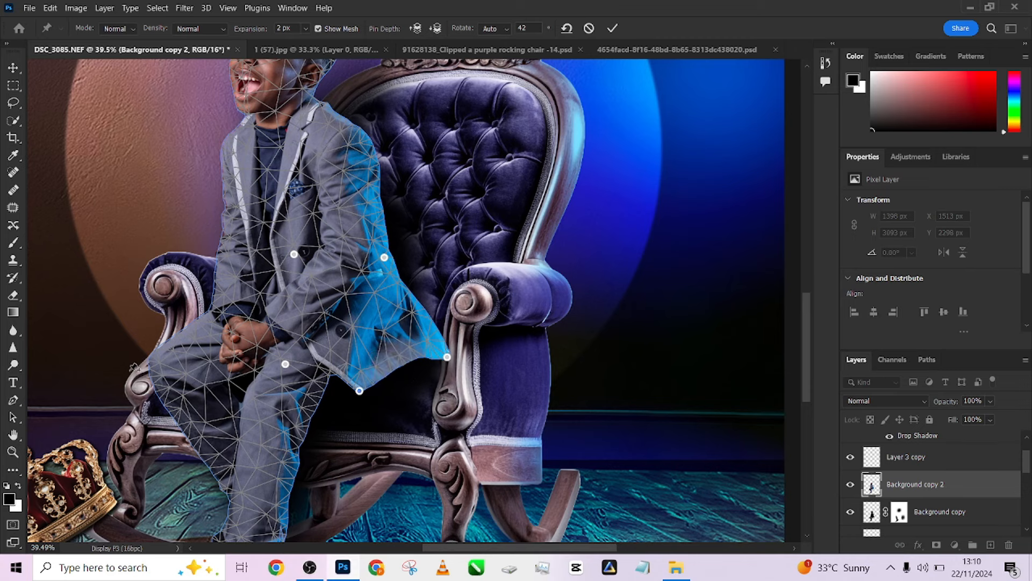
pyautogui.hotkey('ctrl', 'z')
# - Pin the boy's knee and trouser legs in place and pull the jacket's front hem corner slightly down
pyautogui.click(152, 367)
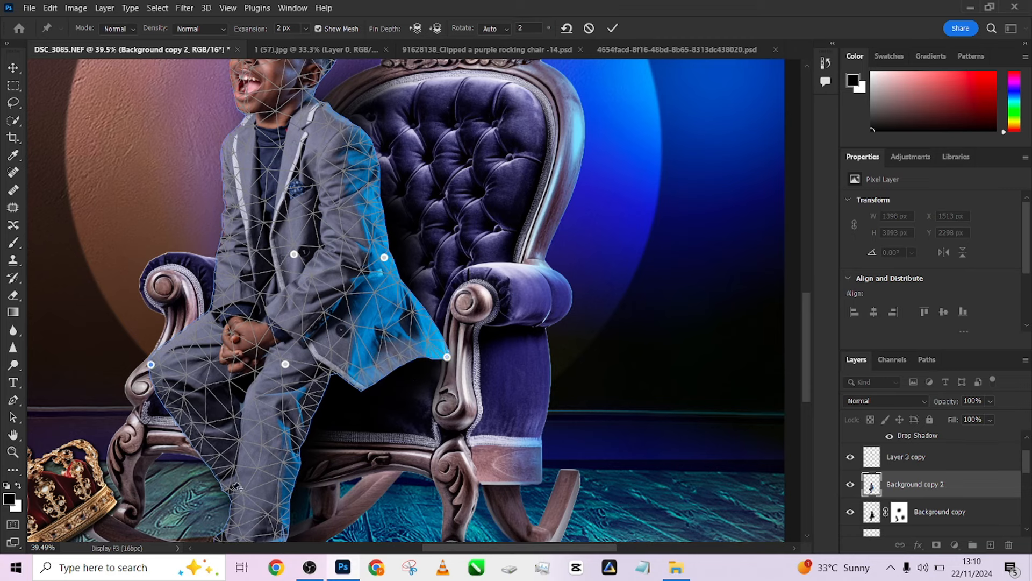
pyautogui.click(226, 478)
pyautogui.click(293, 453)
pyautogui.moveTo(363, 387); pyautogui.dragTo(357, 399)
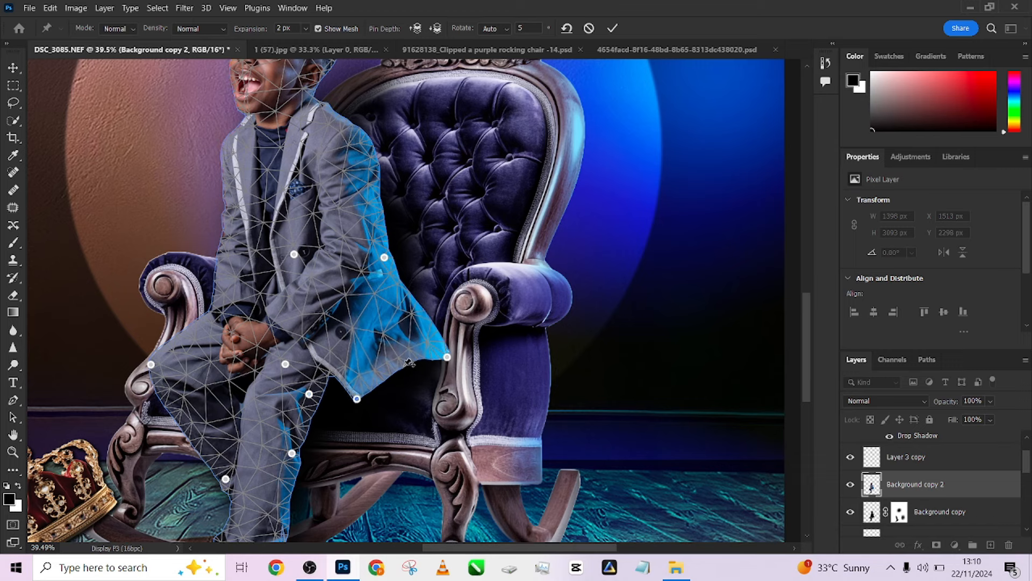
# - Add pins along the jacket's bottom hem, pull it down so it drapes toward the seat, and apply the warp
pyautogui.click(404, 366)
pyautogui.moveTo(404, 366); pyautogui.dragTo(429, 369)
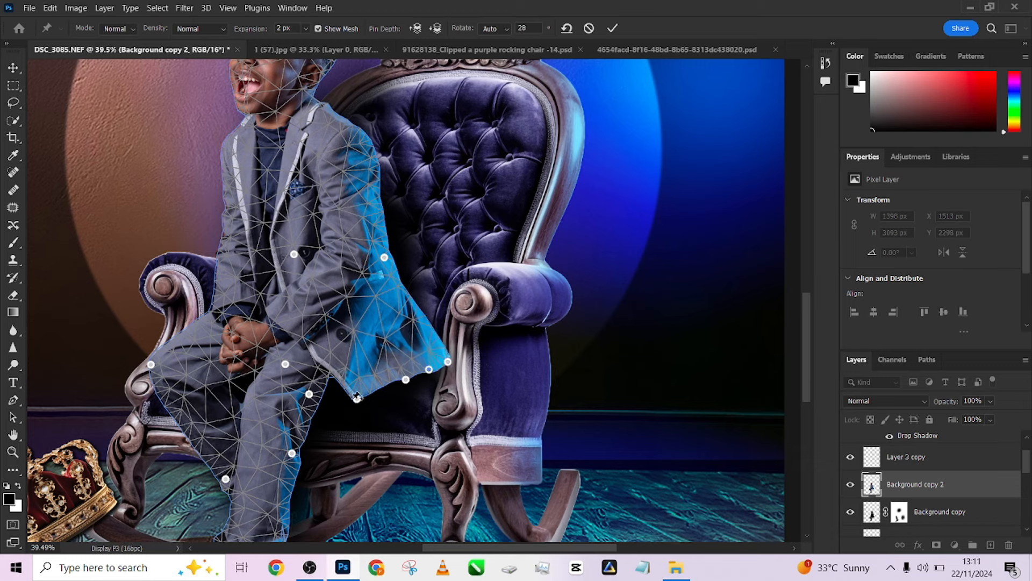
pyautogui.moveTo(358, 400); pyautogui.dragTo(351, 403)
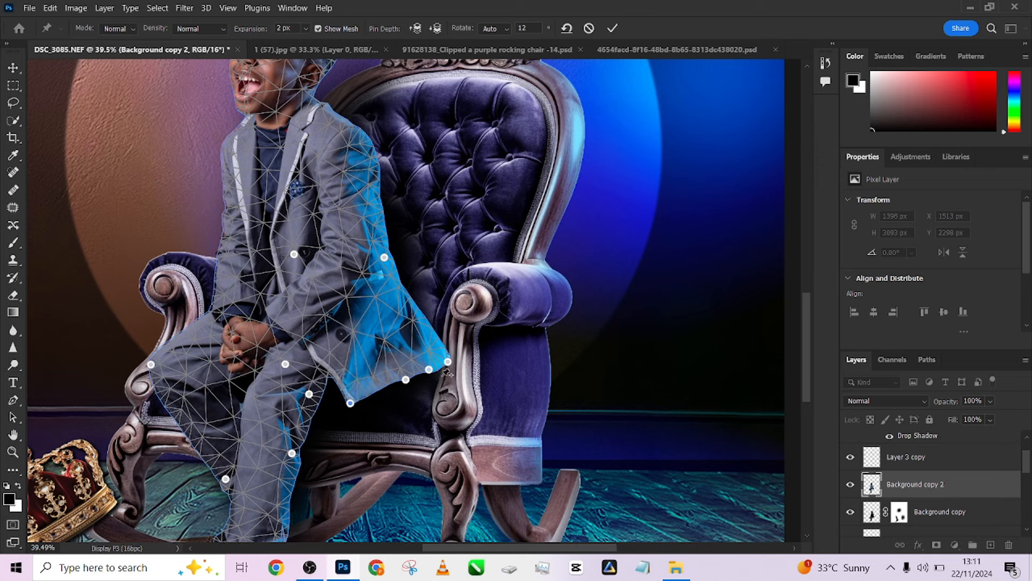
pyautogui.moveTo(452, 366); pyautogui.dragTo(380, 394)
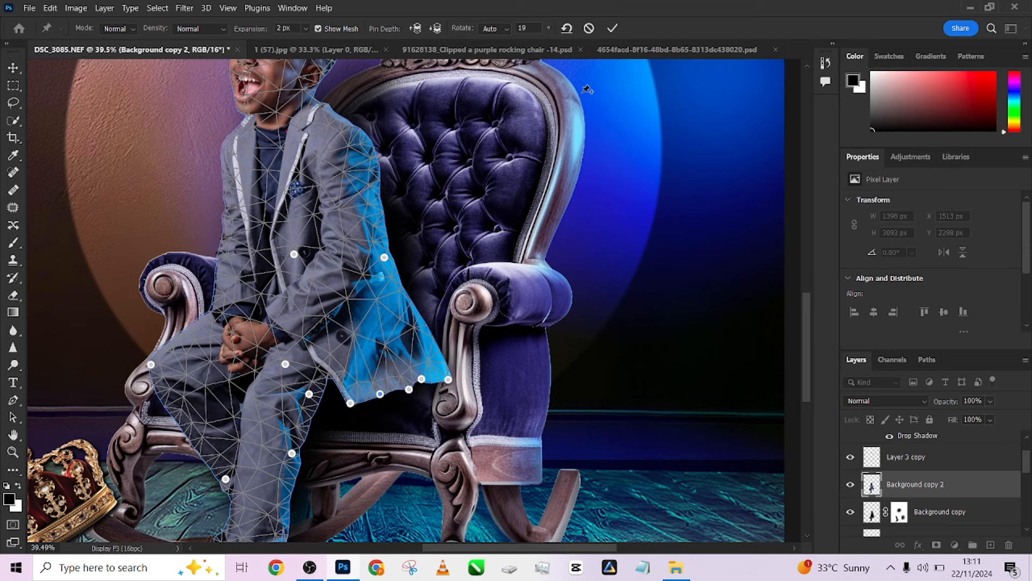
pyautogui.click(615, 28)
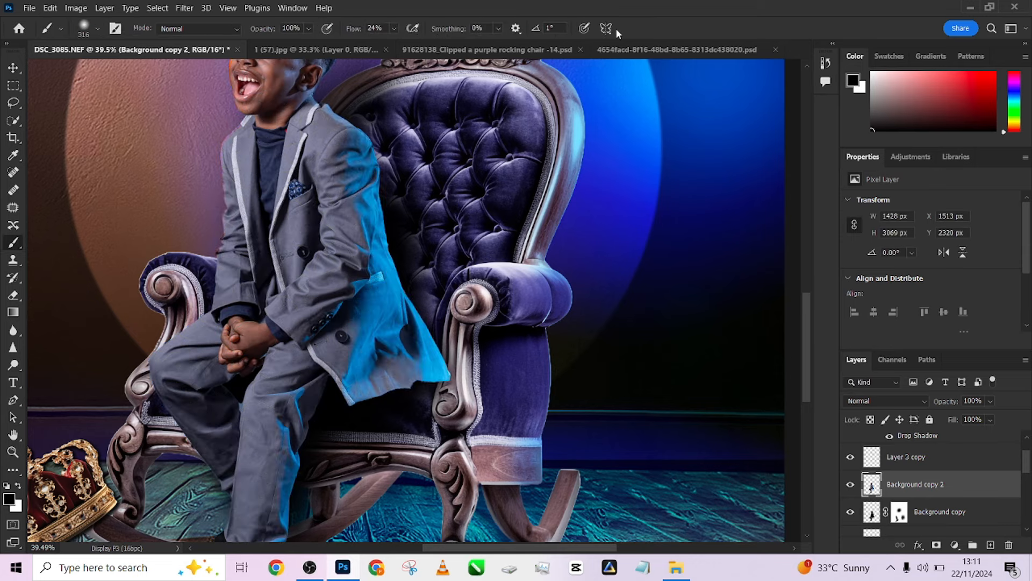
# - Compare the composite before and after the Puppet Warp through the history states, ending on the warped version
pyautogui.scroll(-5, 523, 200)
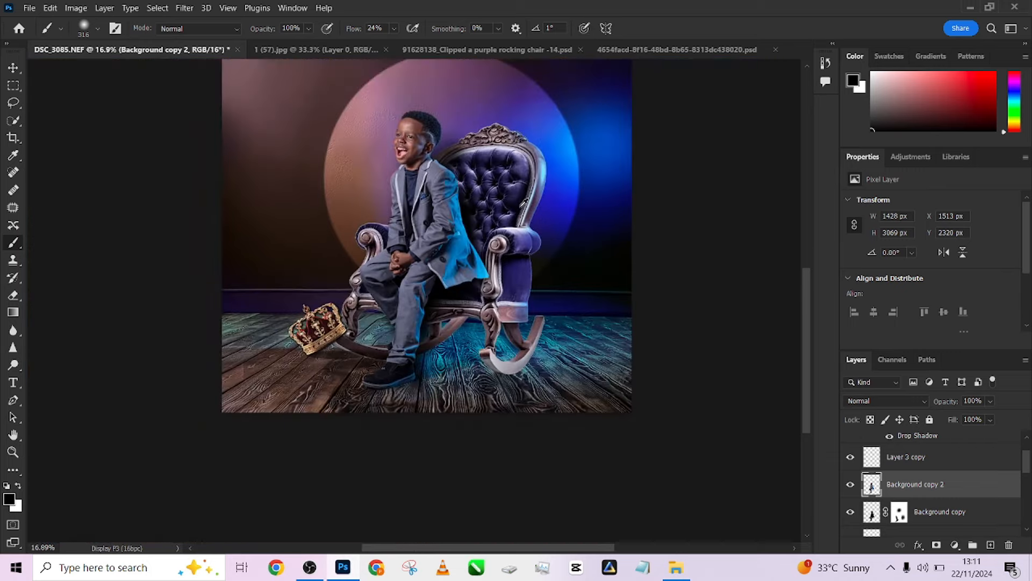
pyautogui.click(826, 67)
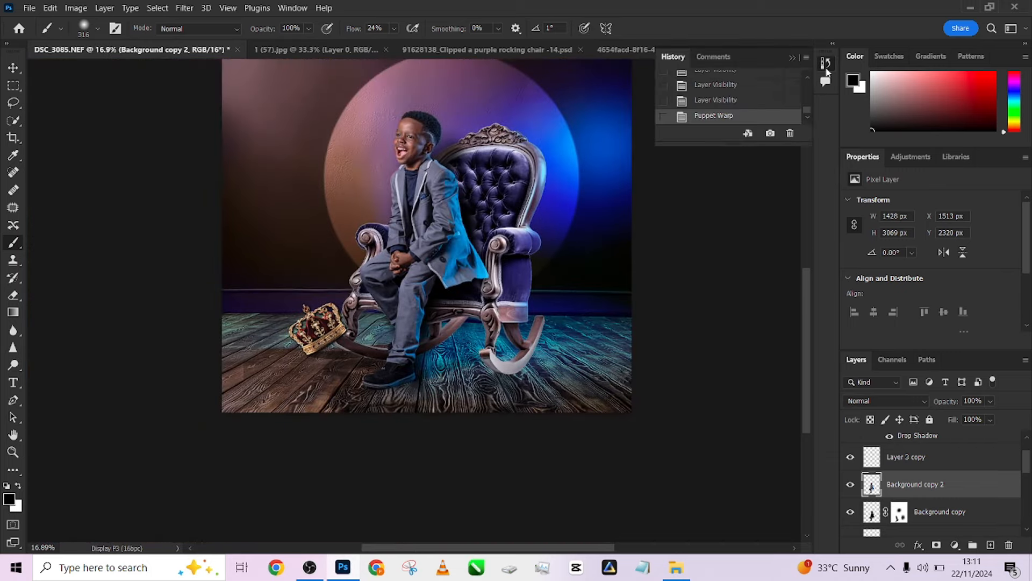
pyautogui.click(738, 103)
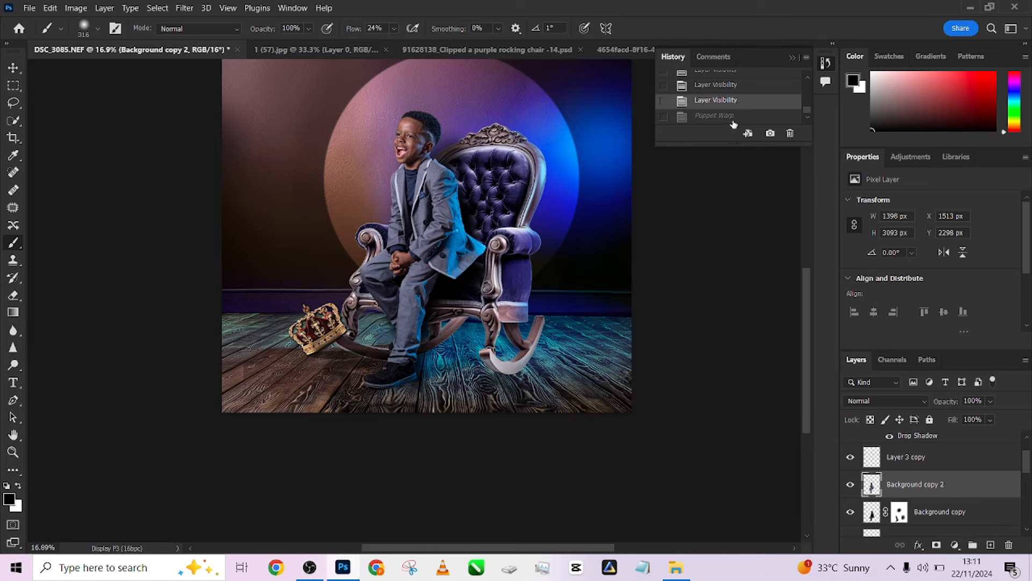
pyautogui.click(733, 116)
pyautogui.click(733, 103)
pyautogui.click(732, 116)
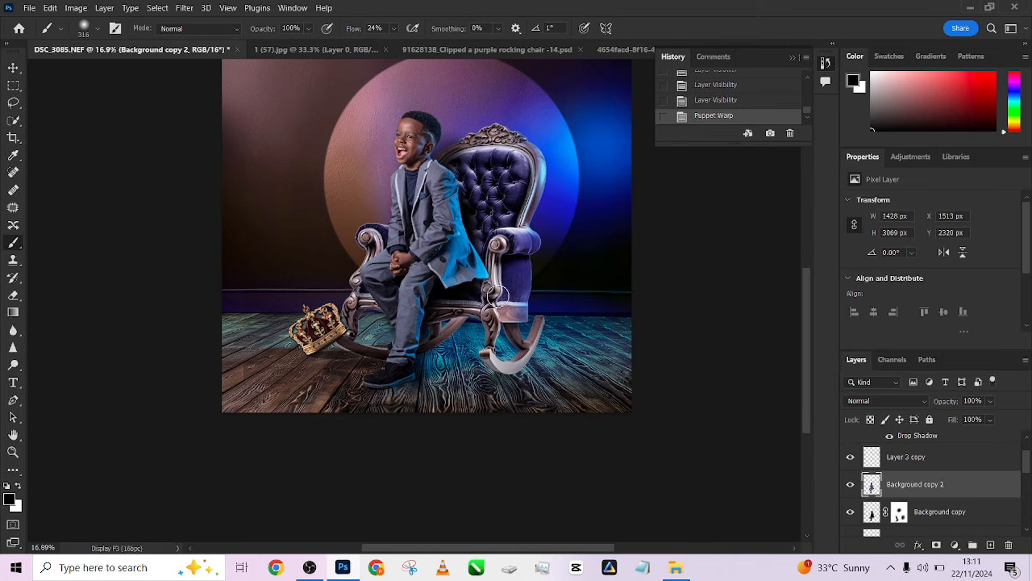
# - Paint white on the Background copy mask below the jacket hem to restore the shadow there, raising the brush flow to 100%
pyautogui.scroll(3, 497, 296)
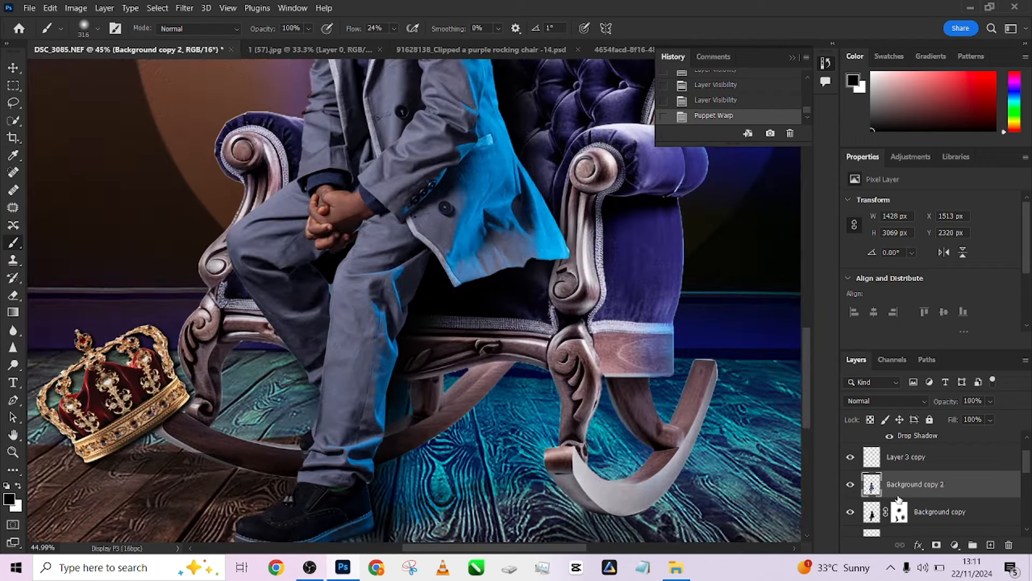
pyautogui.click(900, 514)
pyautogui.press('x')
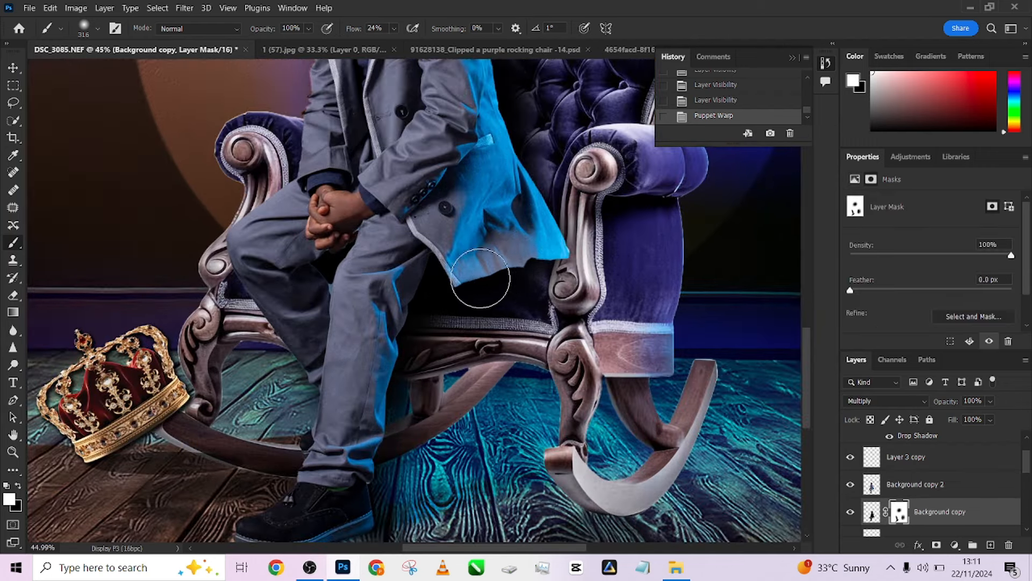
pyautogui.moveTo(512, 279); pyautogui.dragTo(580, 271)
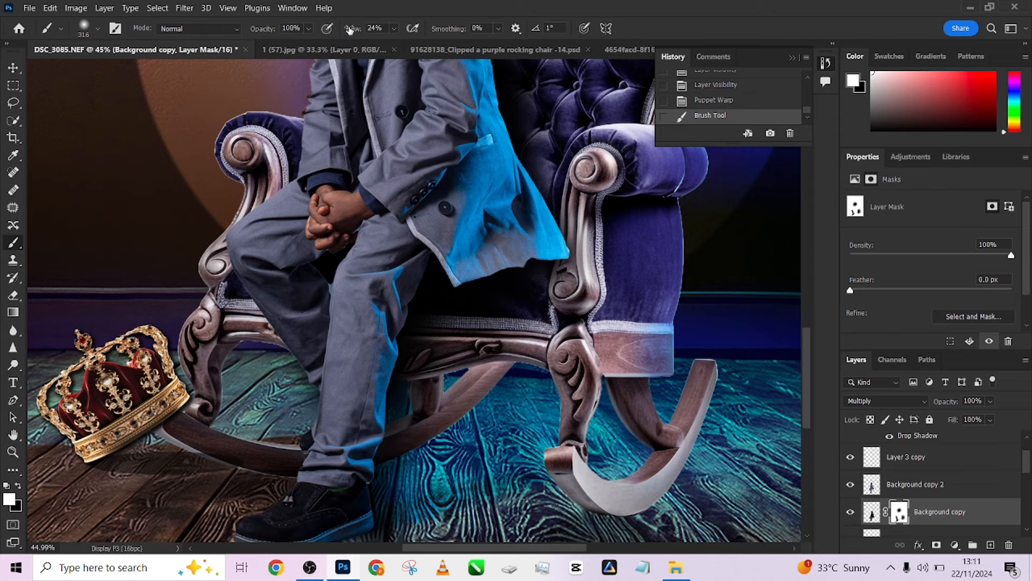
pyautogui.moveTo(349, 29); pyautogui.dragTo(409, 31)
pyautogui.moveTo(563, 271)
pyautogui.mouseDown()
pyautogui.moveTo(586, 283)
pyautogui.moveTo(501, 278)
pyautogui.moveTo(563, 269)
pyautogui.mouseUp()
pyautogui.scroll(-5, 474, 355)
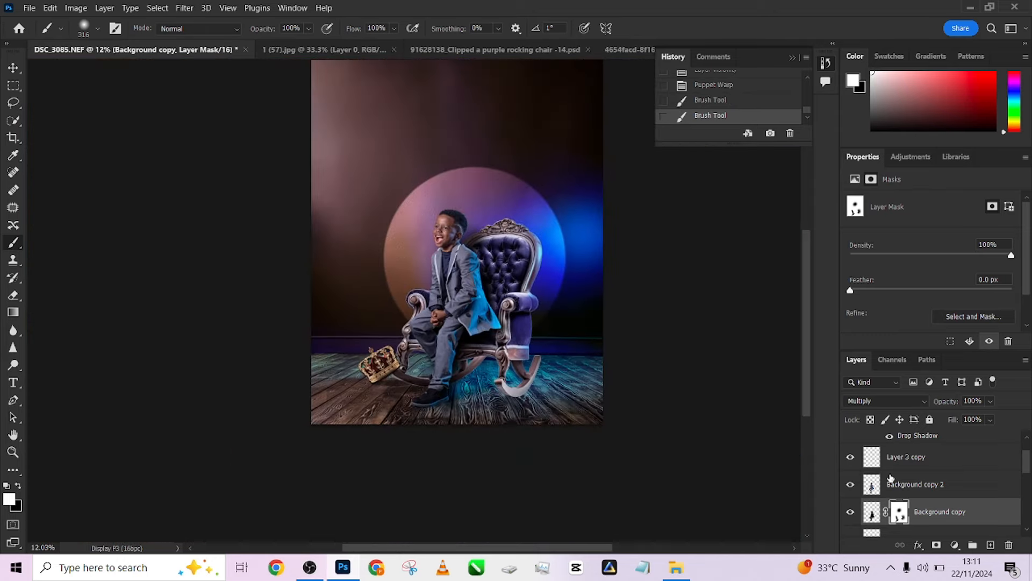
# - Toggle the Background copy shadow layer off and on to compare the composite with and without the shadow
pyautogui.click(850, 512)
pyautogui.click(850, 514)
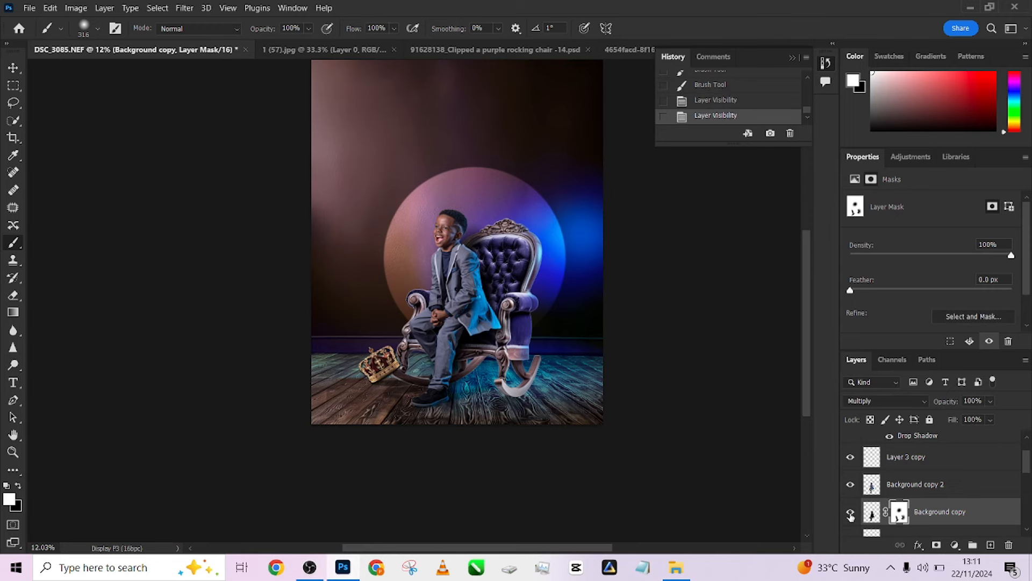
pyautogui.scroll(2, 457, 290)
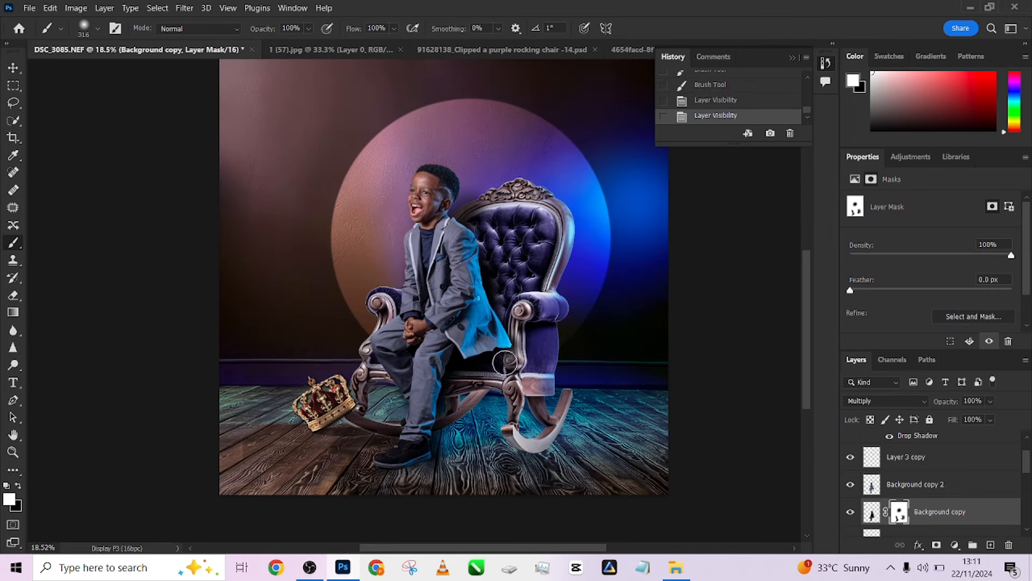
# - Add a Curves adjustment above Background copy 2, pull its midtones down to darken, and invert its mask to black
pyautogui.click(959, 487)
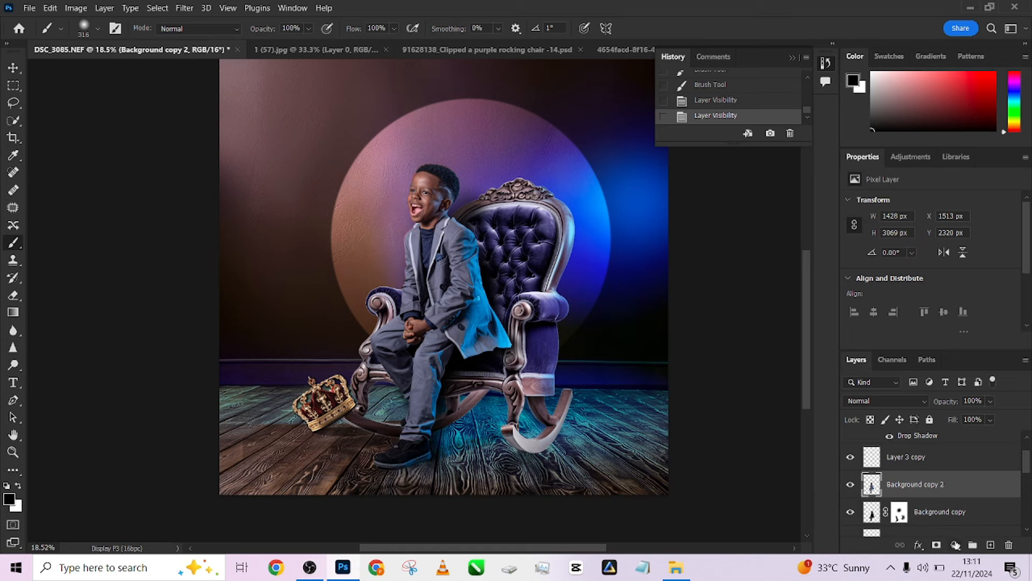
pyautogui.click(956, 544)
pyautogui.click(935, 371)
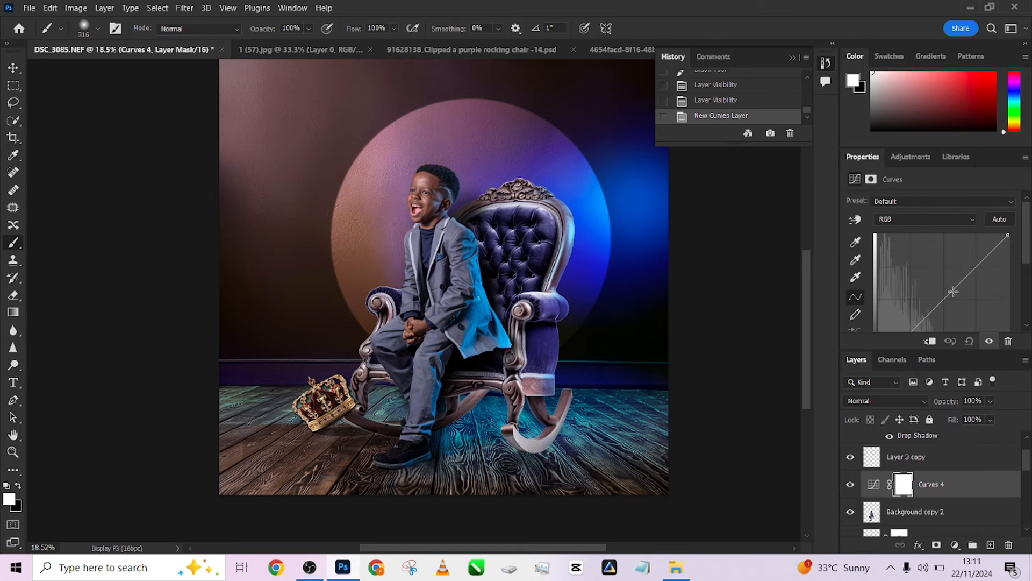
pyautogui.moveTo(953, 292); pyautogui.dragTo(956, 298)
pyautogui.hotkey('ctrl', 'i')
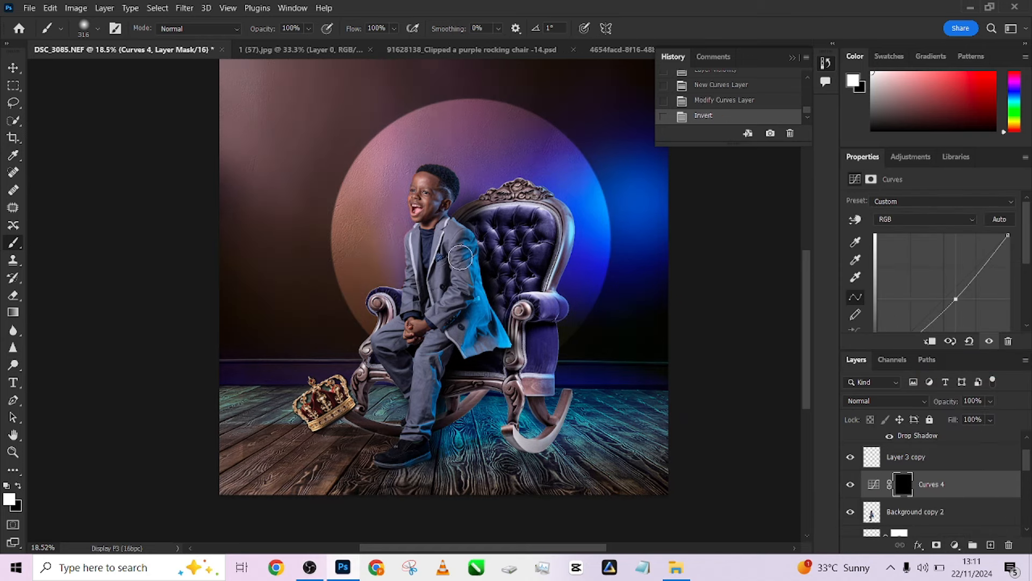
# - Paint white on the Curves 4 mask over the blue-lit lower part of the boy's jacket to darken it
pyautogui.moveTo(492, 316)
pyautogui.mouseDown()
pyautogui.moveTo(470, 313)
pyautogui.moveTo(485, 314)
pyautogui.moveTo(504, 340)
pyautogui.moveTo(472, 348)
pyautogui.moveTo(501, 335)
pyautogui.moveTo(479, 252)
pyautogui.moveTo(499, 338)
pyautogui.moveTo(480, 346)
pyautogui.mouseUp()
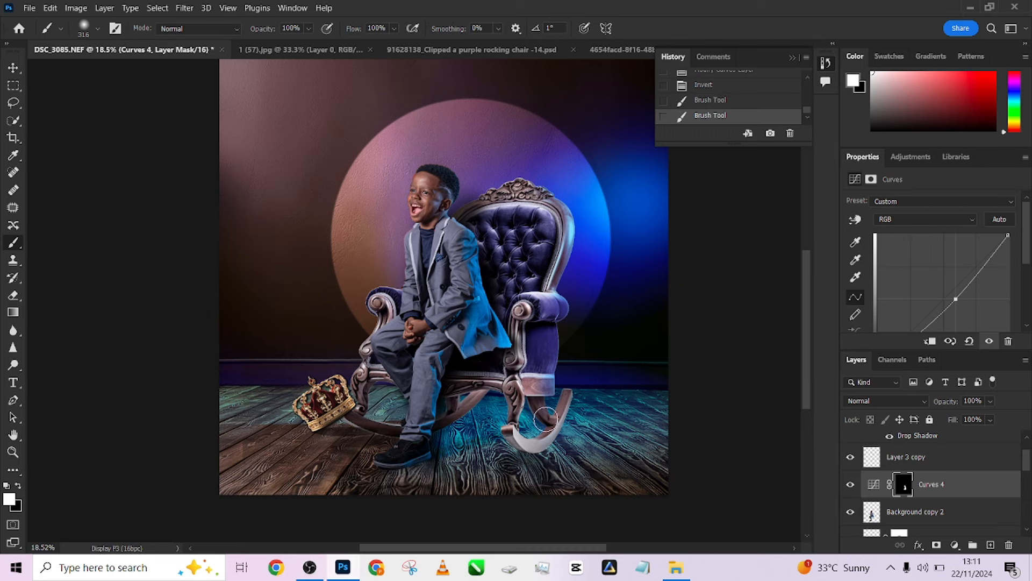
pyautogui.scroll(-5, 484, 354)
pyautogui.scroll(4, 489, 368)
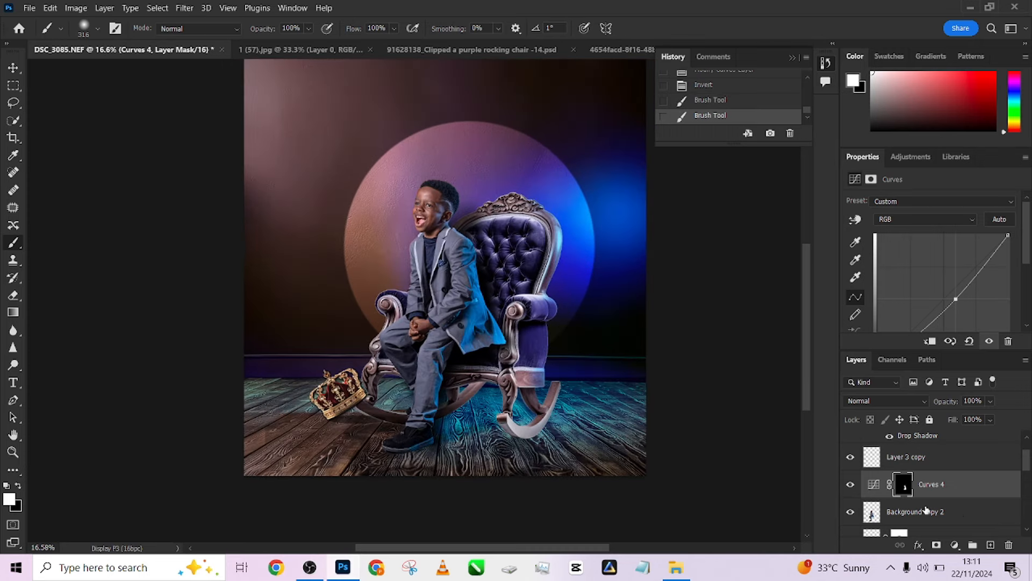
# - Toggle the boy, chair and Hue/Saturation 1 layers off and on to check what each one holds
pyautogui.click(972, 520)
pyautogui.click(850, 512)
pyautogui.click(850, 511)
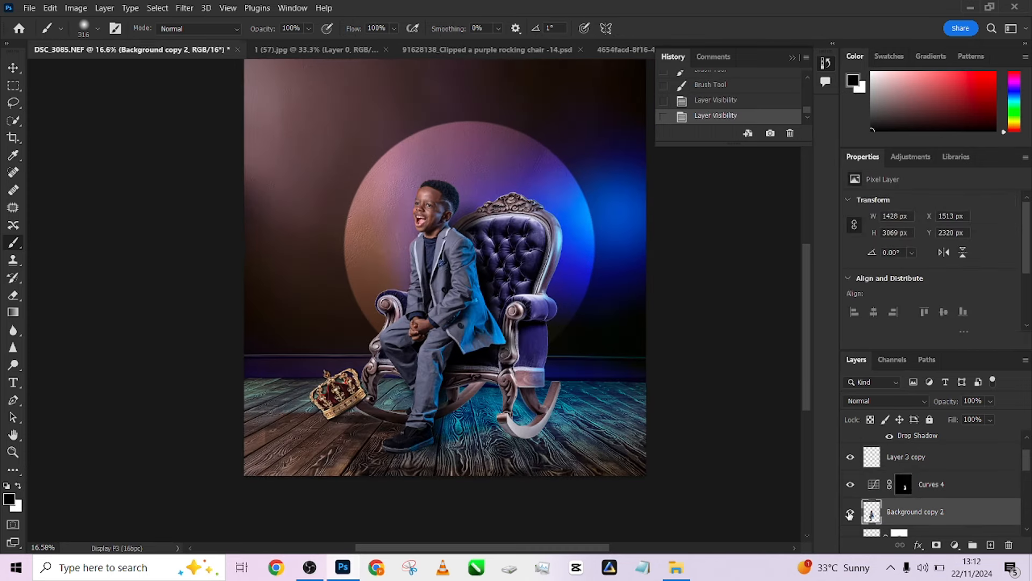
pyautogui.scroll(-3, 889, 525)
pyautogui.click(850, 517)
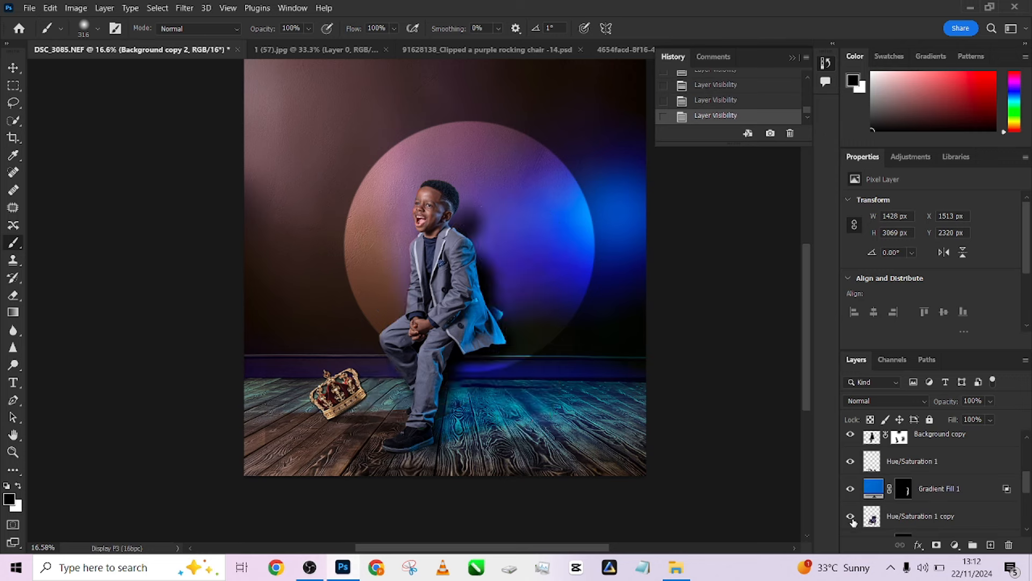
pyautogui.click(850, 462)
pyautogui.click(849, 461)
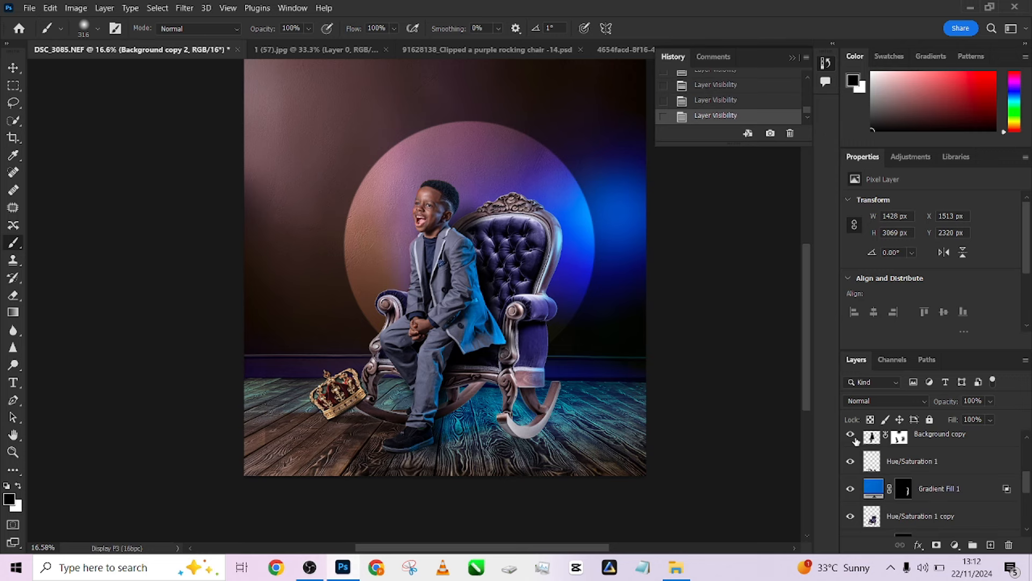
# - Check the Background copy shadow layer's effect by toggling it, and reduce its opacity to 83%
pyautogui.click(850, 435)
pyautogui.click(849, 434)
pyautogui.click(978, 446)
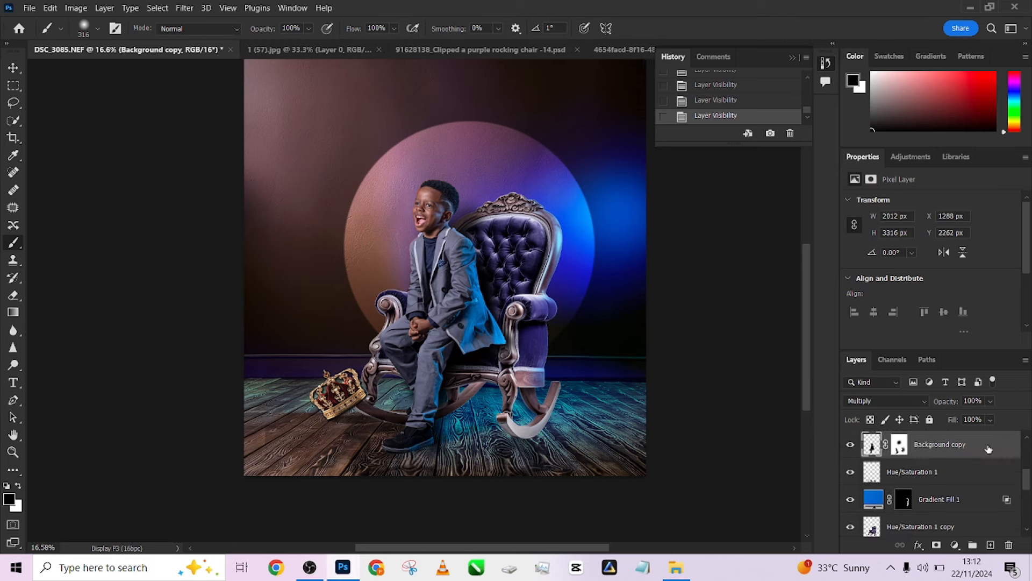
pyautogui.moveTo(990, 402); pyautogui.dragTo(994, 417)
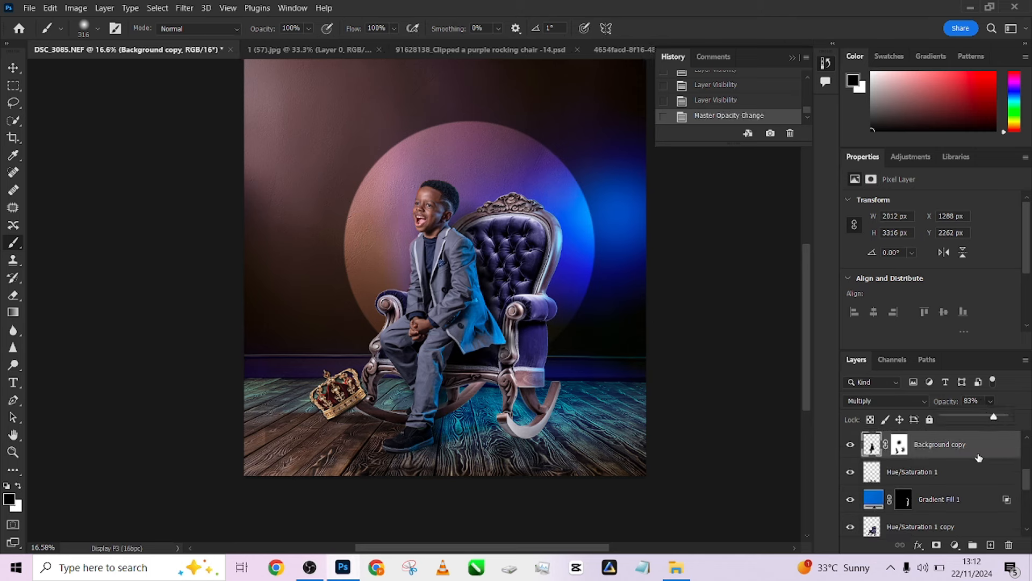
pyautogui.click(920, 530)
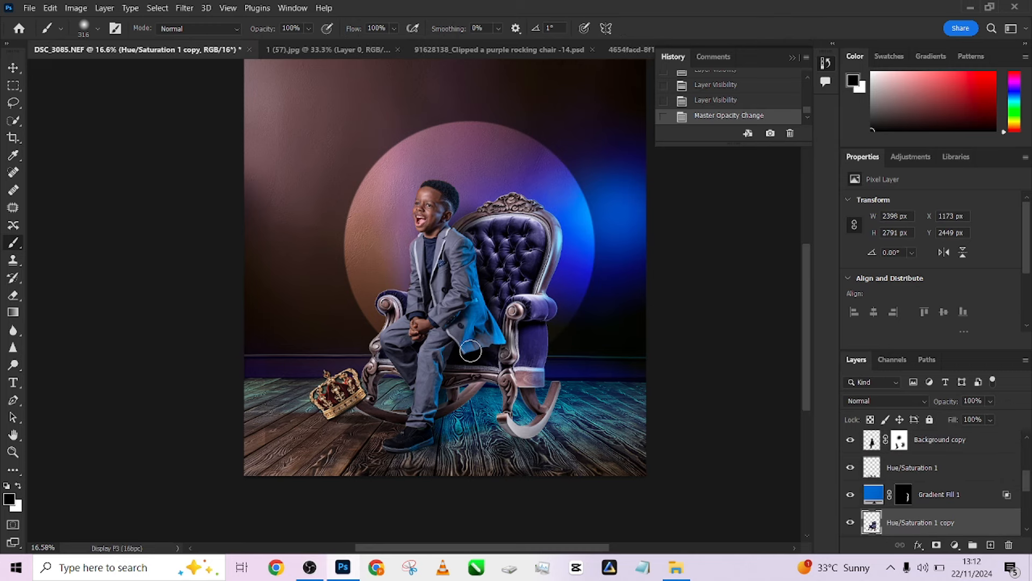
pyautogui.press('v')
pyautogui.moveTo(563, 441)
pyautogui.mouseDown()
pyautogui.moveTo(591, 464)
pyautogui.moveTo(561, 447)
pyautogui.moveTo(563, 434)
pyautogui.mouseUp()
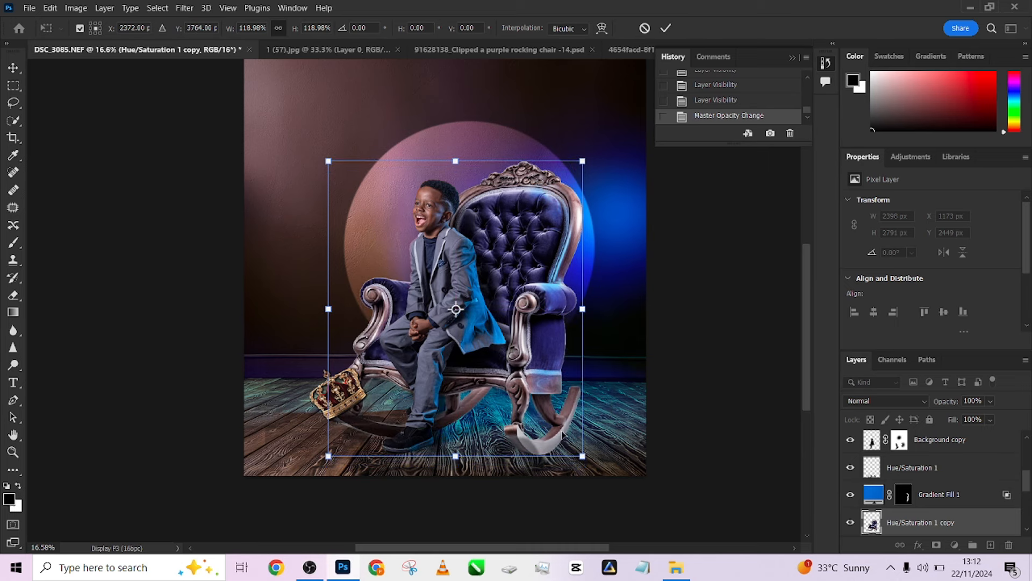
pyautogui.scroll(-2, 543, 365)
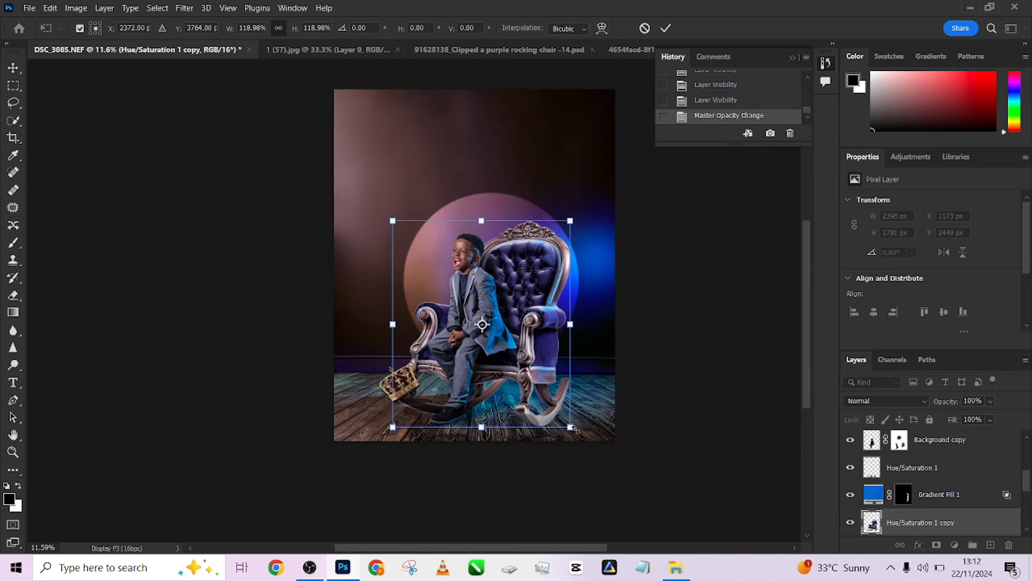
pyautogui.moveTo(575, 430)
pyautogui.mouseDown()
pyautogui.moveTo(560, 419)
pyautogui.moveTo(569, 436)
pyautogui.moveTo(572, 427)
pyautogui.mouseUp()
pyautogui.hotkey('ctrl', 'z')
pyautogui.click(644, 28)
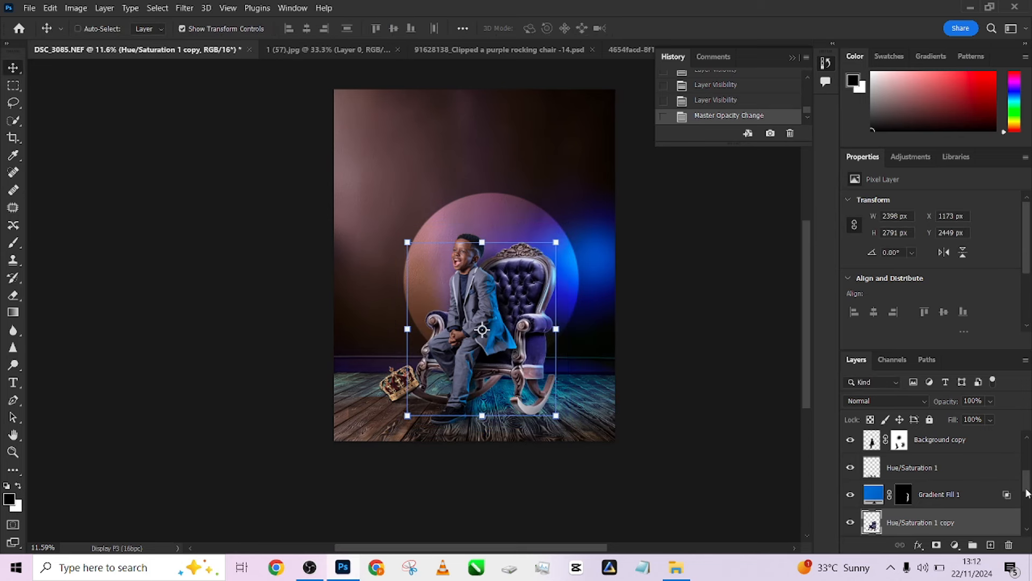
# - Group the crown's Object layer, the Hue/Saturation 1 layer and the Hue/Saturation 1 copy chair layer together
pyautogui.scroll(-1, 1027, 493)
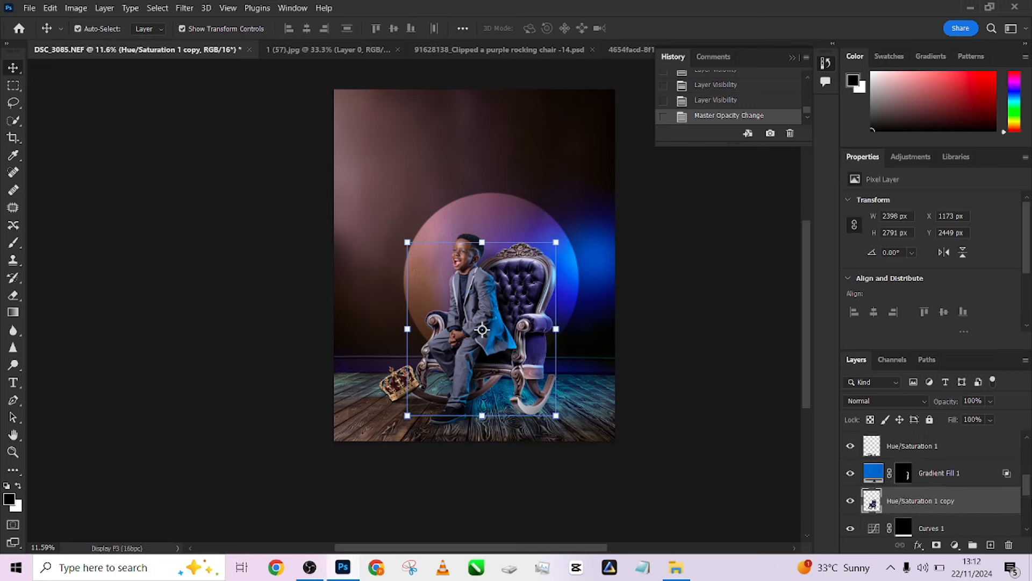
pyautogui.moveTo(1027, 494); pyautogui.dragTo(1029, 458)
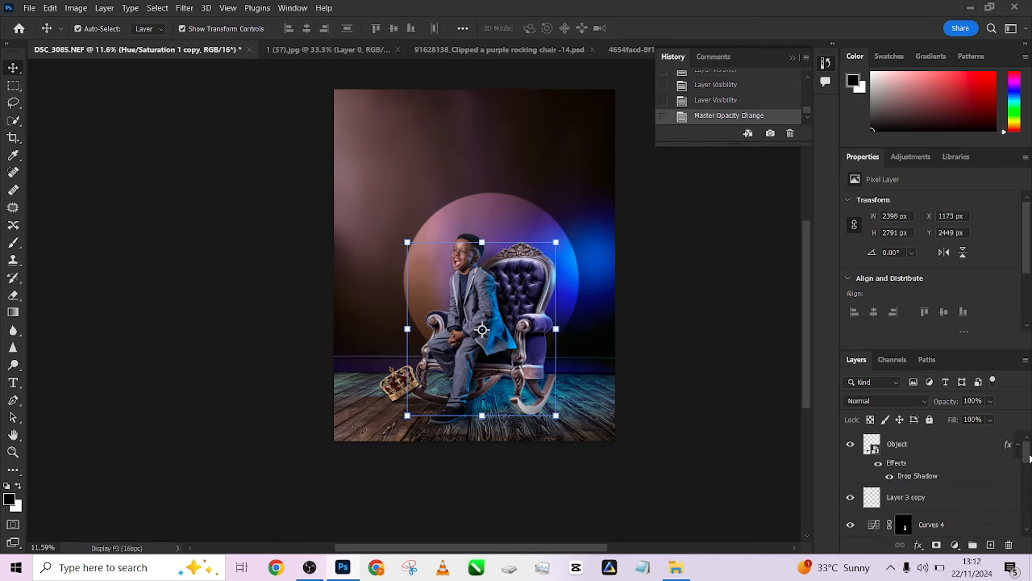
pyautogui.click(850, 445)
pyautogui.click(850, 445)
pyautogui.keyDown('ctrl'); pyautogui.click(938, 451); pyautogui.keyUp('ctrl')
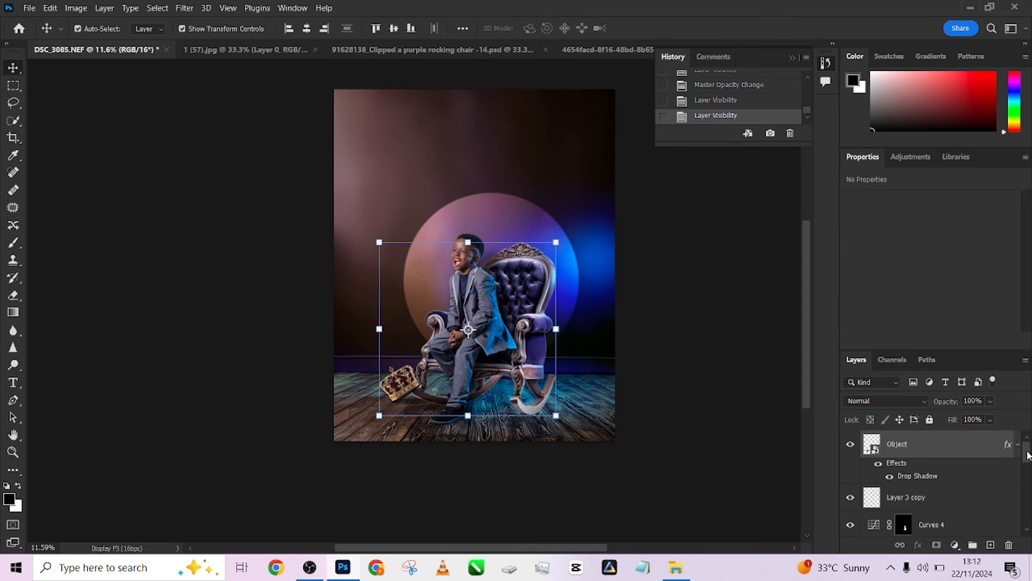
pyautogui.moveTo(1028, 454); pyautogui.dragTo(1029, 490)
pyautogui.scroll(2, 933, 485)
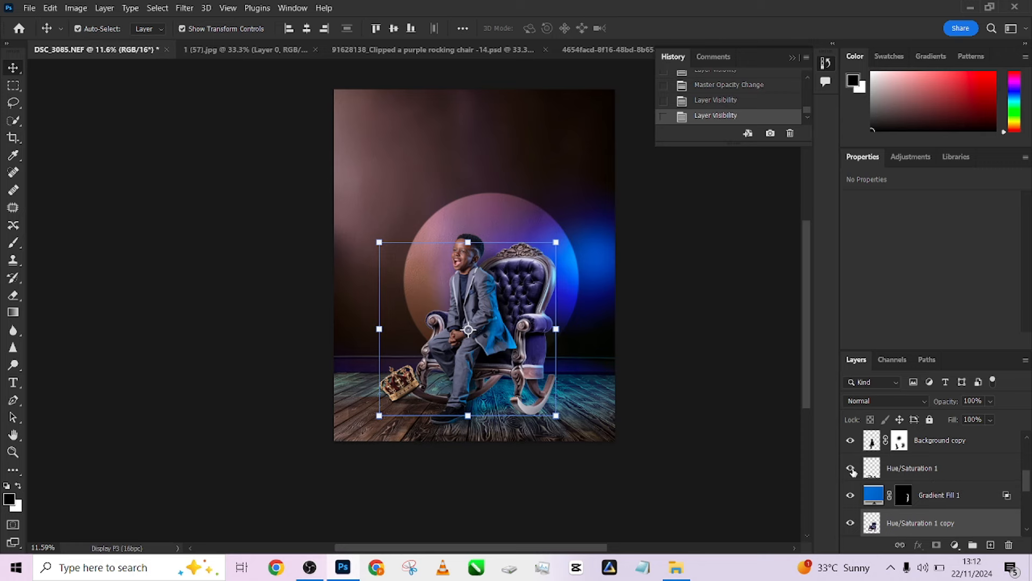
pyautogui.click(851, 468)
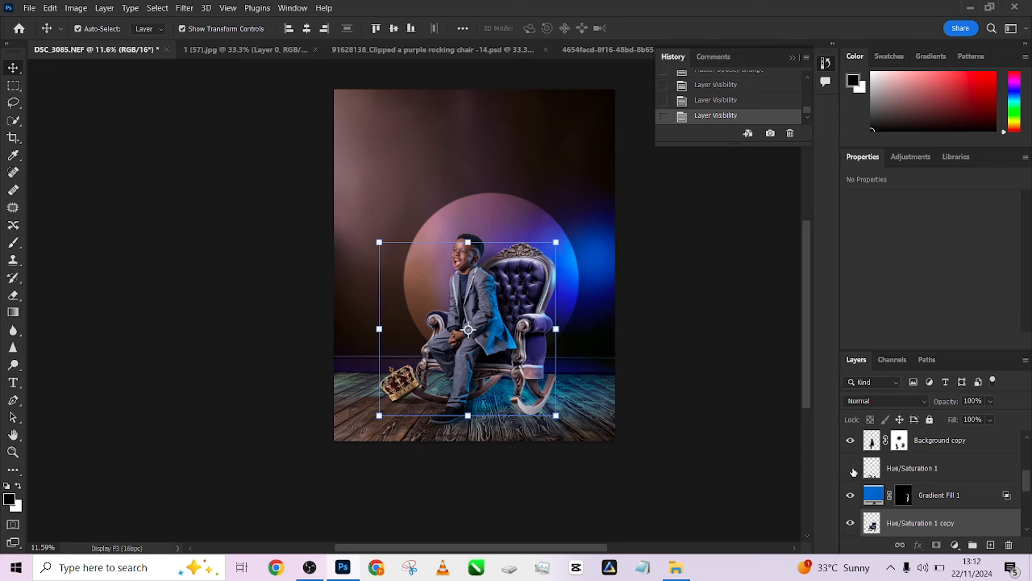
pyautogui.keyDown('ctrl'); pyautogui.click(957, 465); pyautogui.keyUp('ctrl')
pyautogui.hotkey('ctrl', 'g')
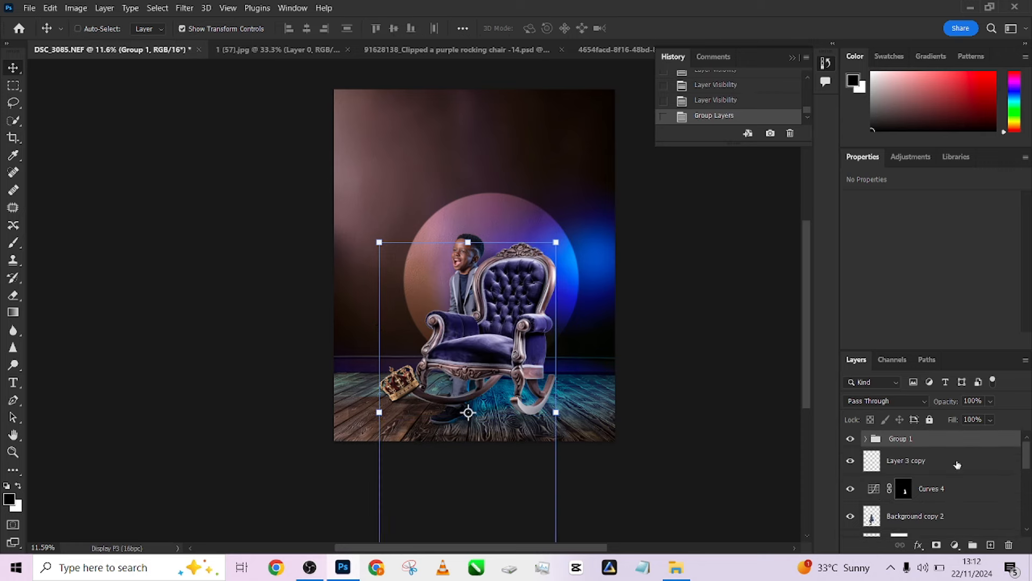
# - Move Group 1 beneath the Background copy layer, above Gradient Fill 1, and scale it up to 110.36%
pyautogui.moveTo(954, 442); pyautogui.dragTo(956, 487)
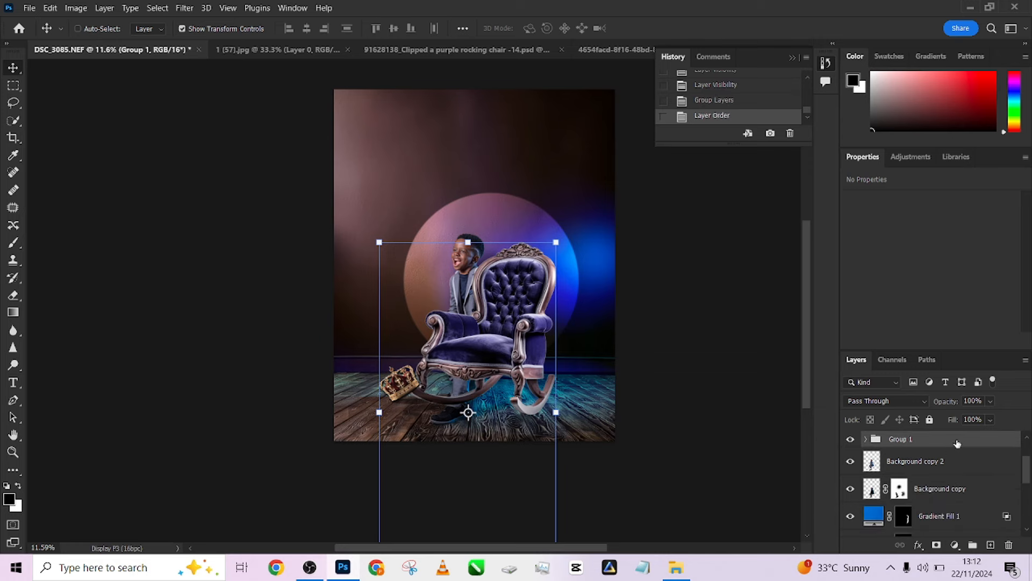
pyautogui.moveTo(957, 443); pyautogui.dragTo(970, 494)
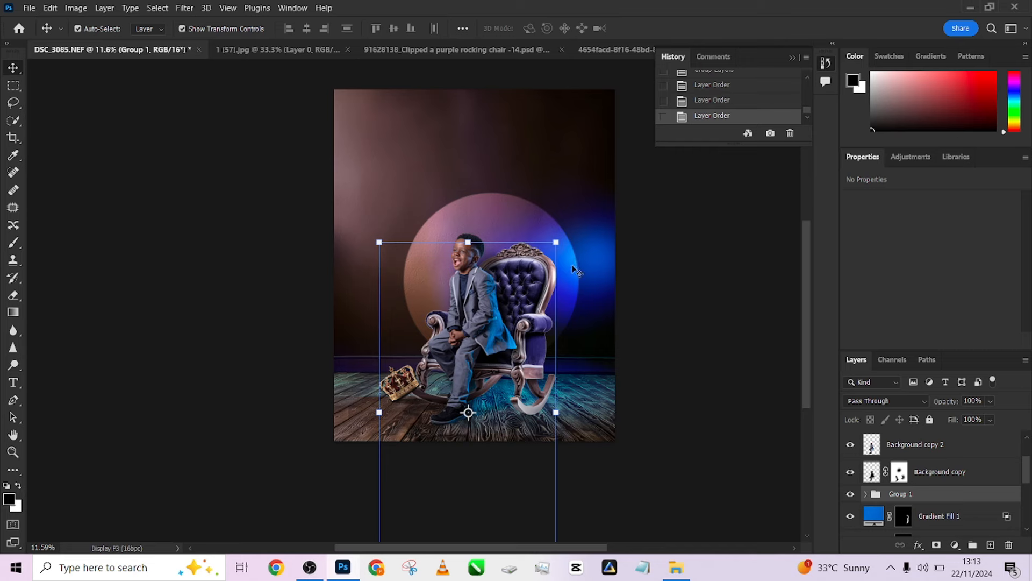
pyautogui.moveTo(563, 239)
pyautogui.mouseDown()
pyautogui.moveTo(585, 213)
pyautogui.moveTo(579, 228)
pyautogui.mouseUp()
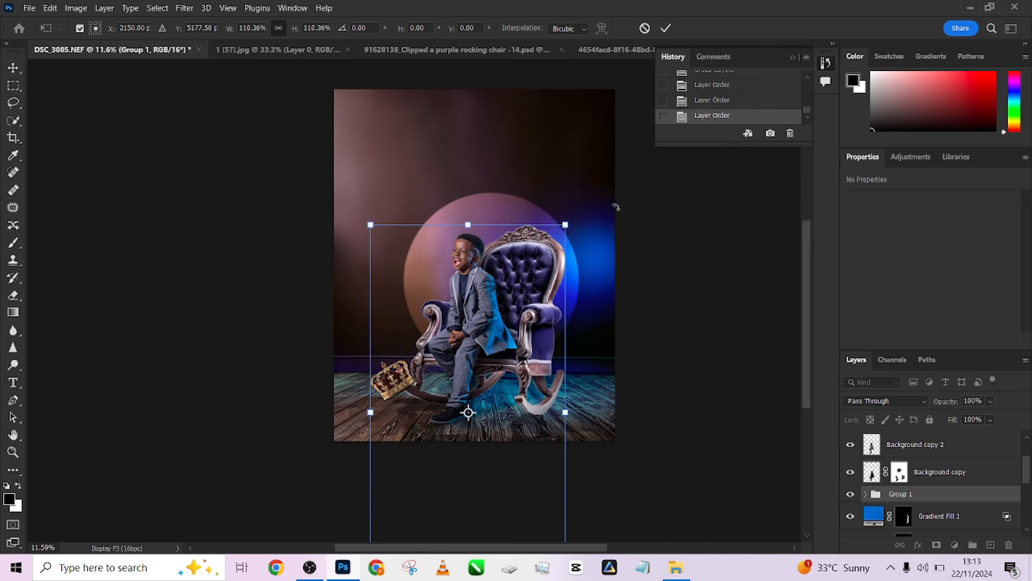
pyautogui.click(665, 29)
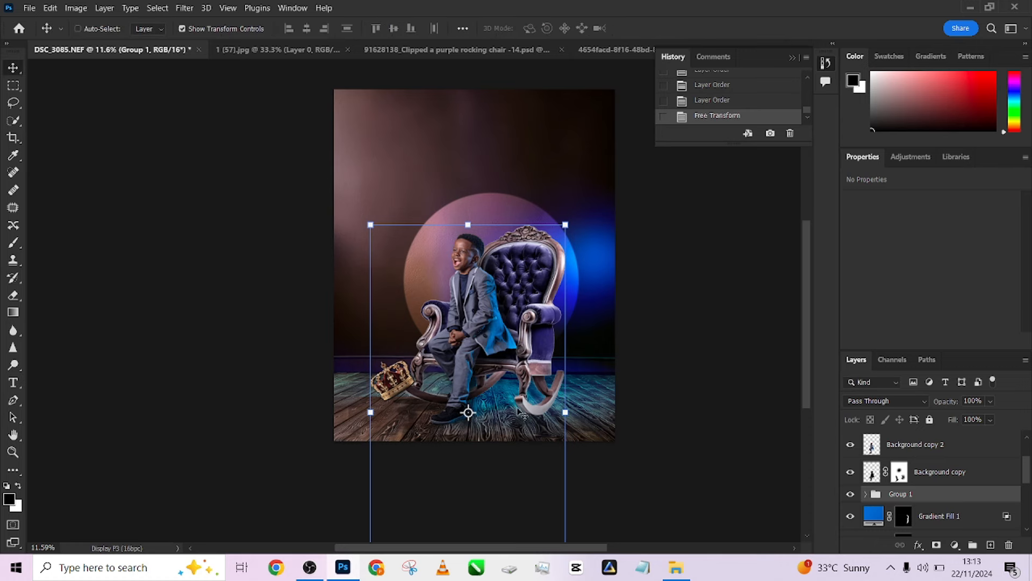
# - Add a Curves adjustment above the chair layer inside Group 1, pull its midtones down to darken, and invert its mask
pyautogui.click(866, 495)
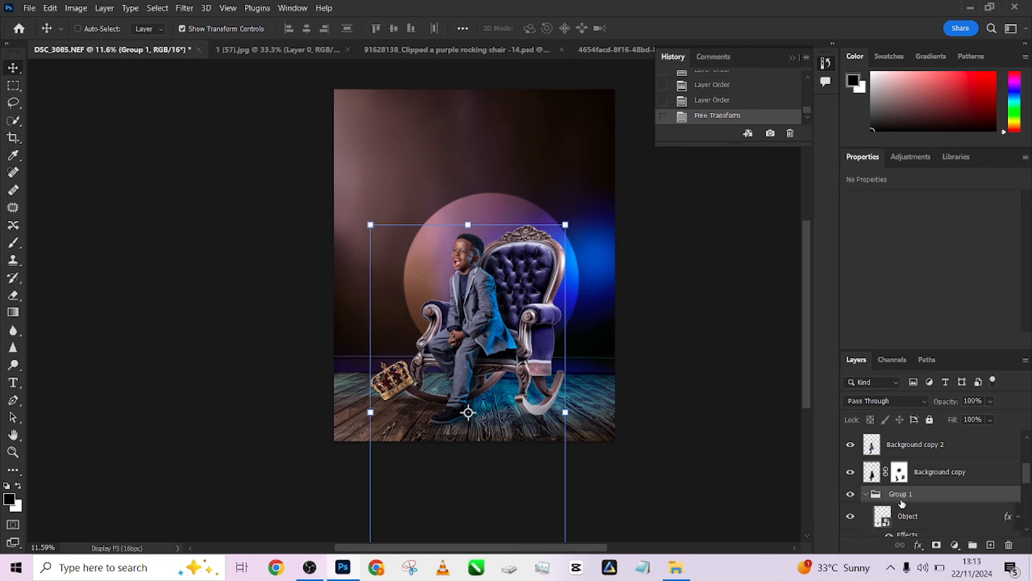
pyautogui.scroll(-1, 893, 484)
pyautogui.click(922, 464)
pyautogui.click(921, 524)
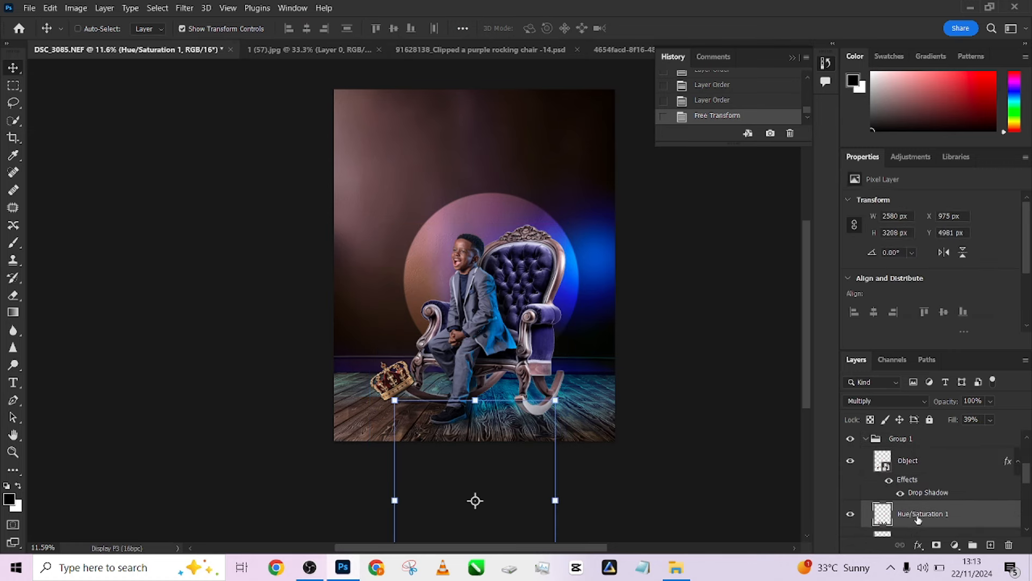
pyautogui.hotkey('ctrl', 'j')
pyautogui.click(955, 547)
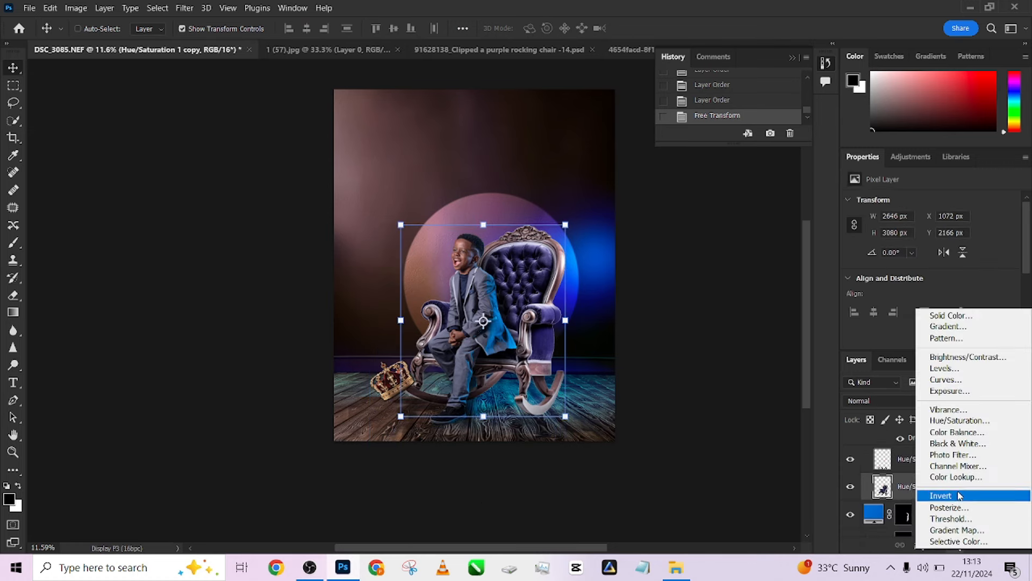
pyautogui.click(948, 380)
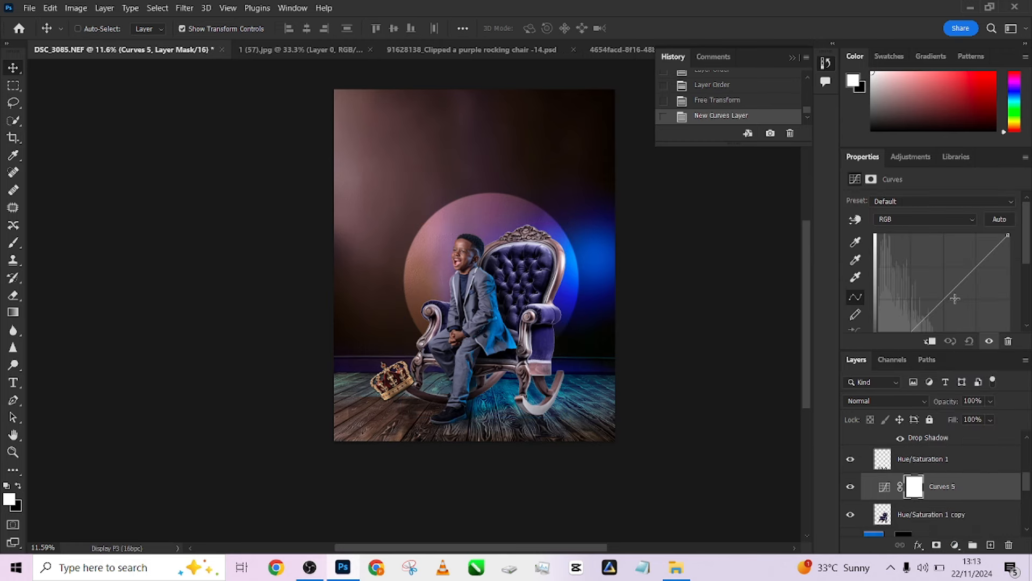
pyautogui.moveTo(955, 298); pyautogui.dragTo(958, 311)
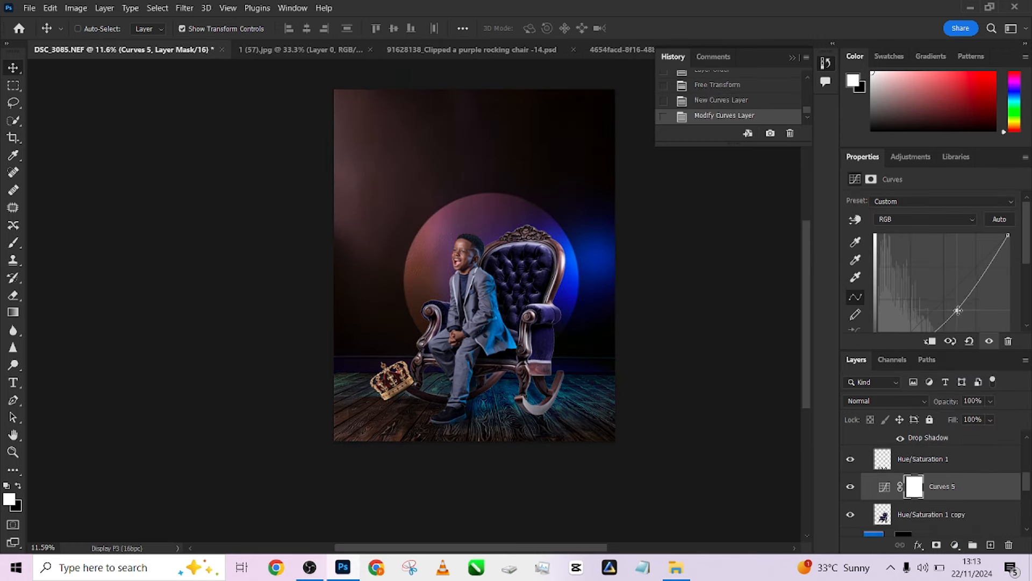
pyautogui.hotkey('ctrl', 'i')
# - Paint white on the Curves 5 mask along the chair's bright front rocker to darken it, using a smaller brush
pyautogui.press('b')
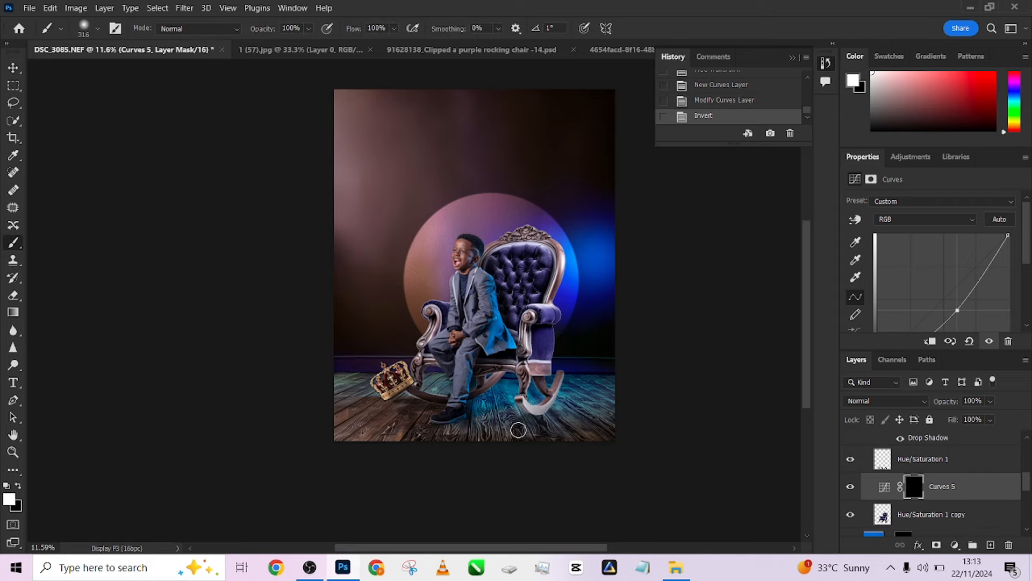
pyautogui.scroll(5, 517, 426)
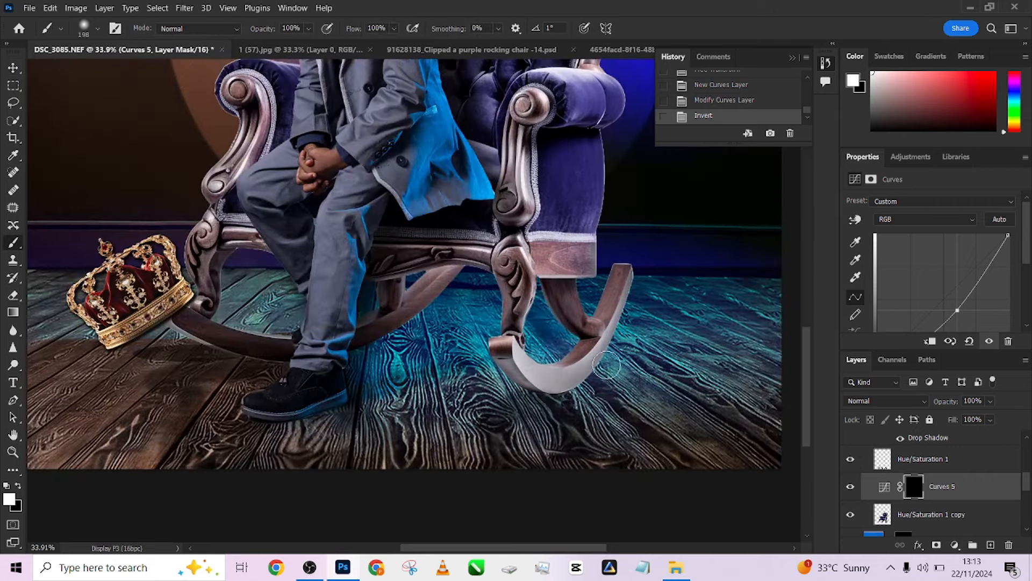
pyautogui.moveTo(624, 271)
pyautogui.mouseDown()
pyautogui.moveTo(562, 380)
pyautogui.moveTo(533, 376)
pyautogui.moveTo(499, 349)
pyautogui.moveTo(555, 381)
pyautogui.moveTo(598, 361)
pyautogui.moveTo(620, 289)
pyautogui.moveTo(550, 386)
pyautogui.moveTo(500, 355)
pyautogui.mouseUp()
pyautogui.scroll(-4, 540, 395)
pyautogui.scroll(-1, 540, 395)
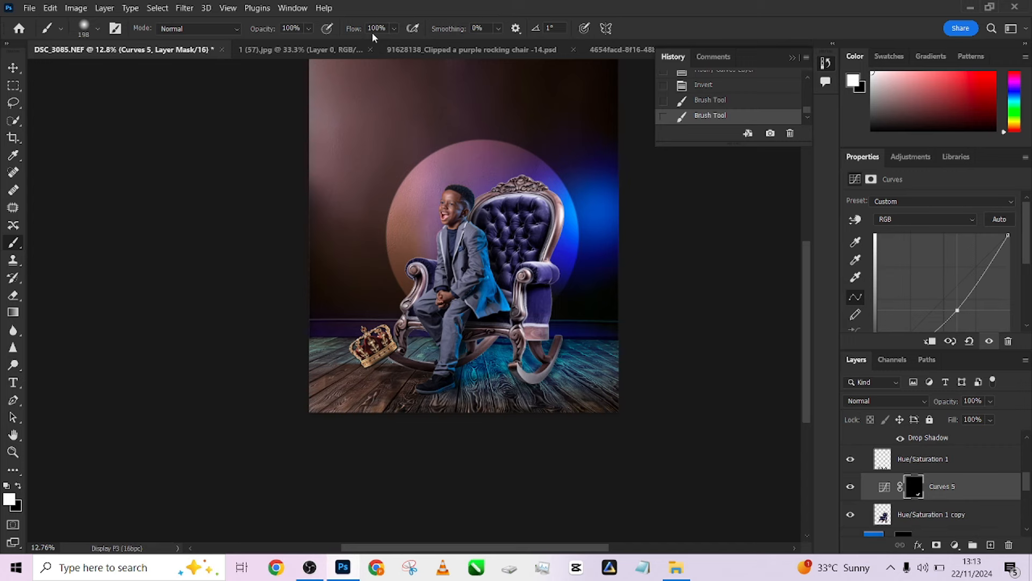
# - Lower the brush flow to 23% and paint white on the Curves 5 mask to softly darken the chair's seat and front arm support
pyautogui.click(394, 28)
pyautogui.moveTo(411, 43); pyautogui.dragTo(373, 47)
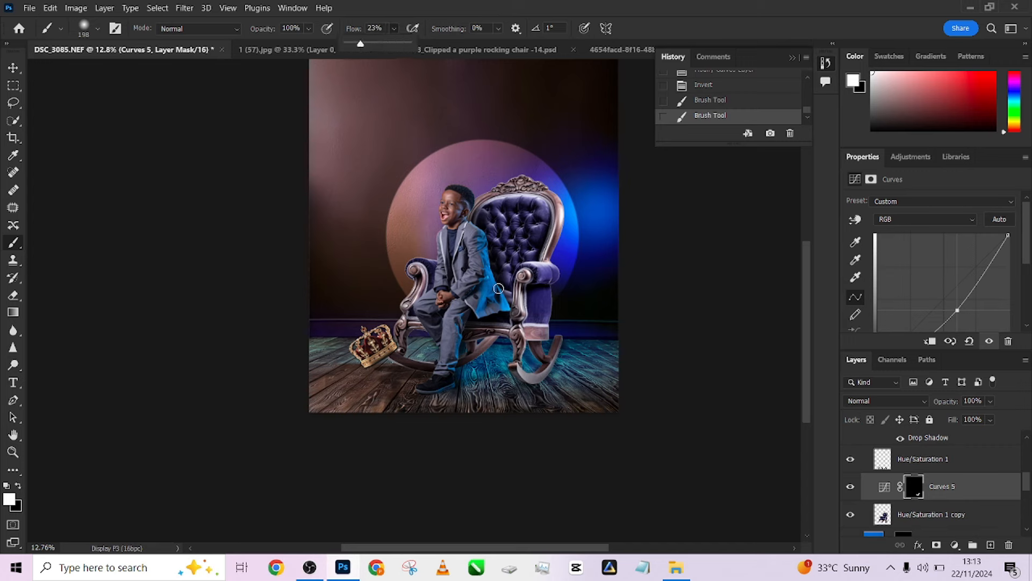
pyautogui.moveTo(511, 291)
pyautogui.mouseDown()
pyautogui.moveTo(540, 306)
pyautogui.moveTo(531, 335)
pyautogui.moveTo(530, 317)
pyautogui.moveTo(517, 332)
pyautogui.mouseUp()
pyautogui.scroll(-2, 513, 333)
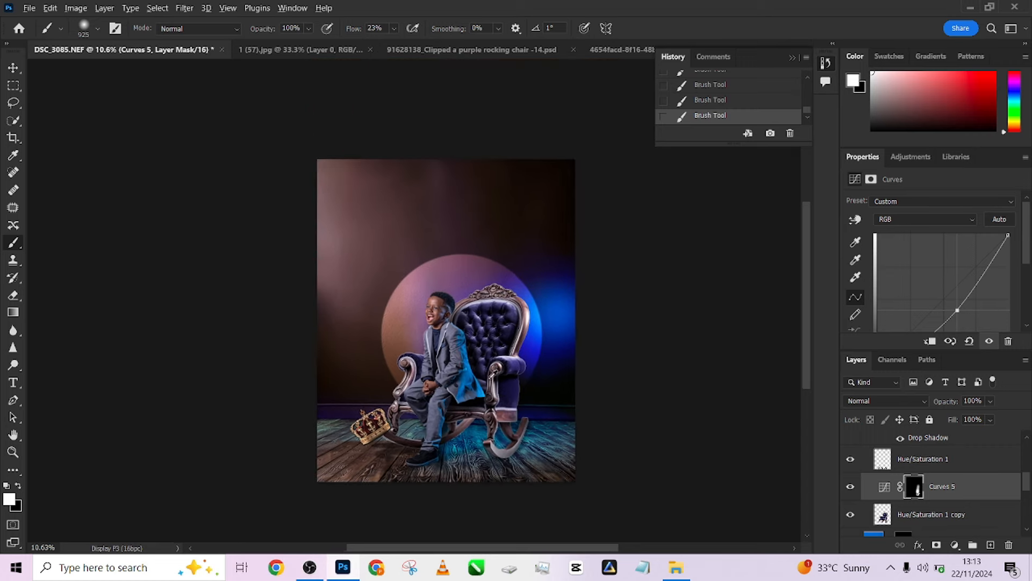
pyautogui.scroll(2, 491, 375)
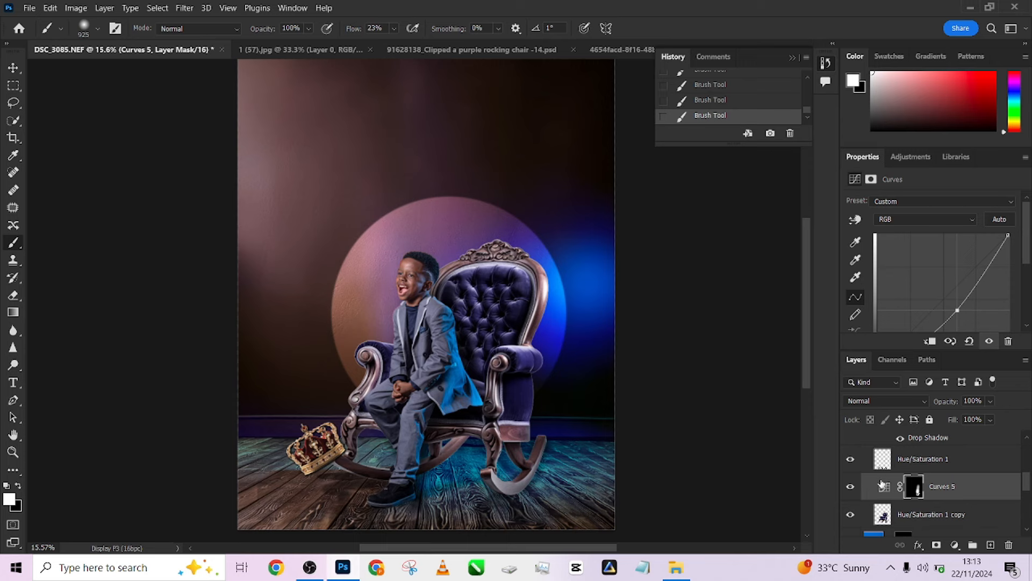
# - Add a Solid Color fill layer in skin-toned orange c69467 above the Background copy 2 layer
pyautogui.scroll(5, 905, 487)
pyautogui.click(872, 508)
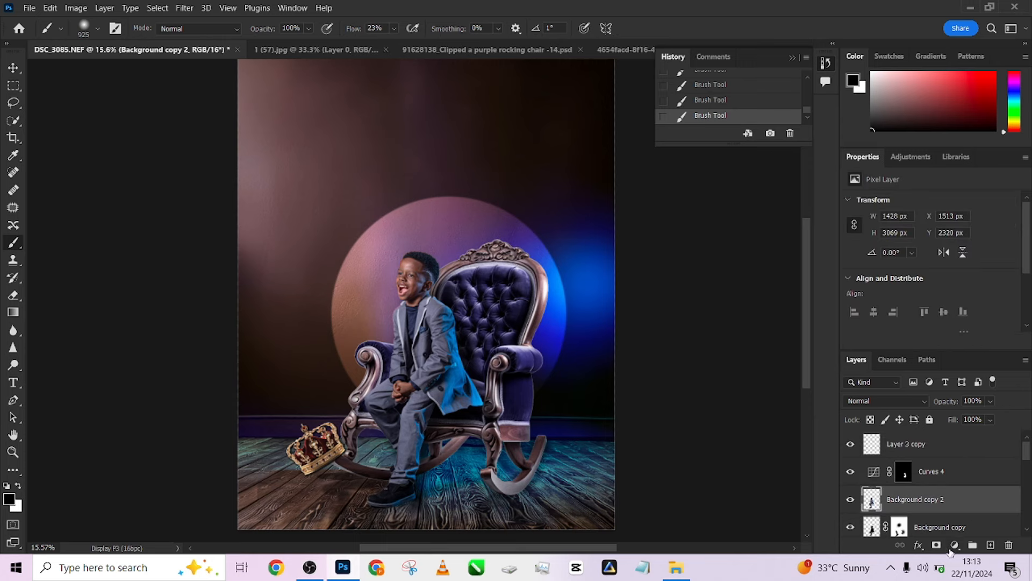
pyautogui.click(955, 544)
pyautogui.click(956, 312)
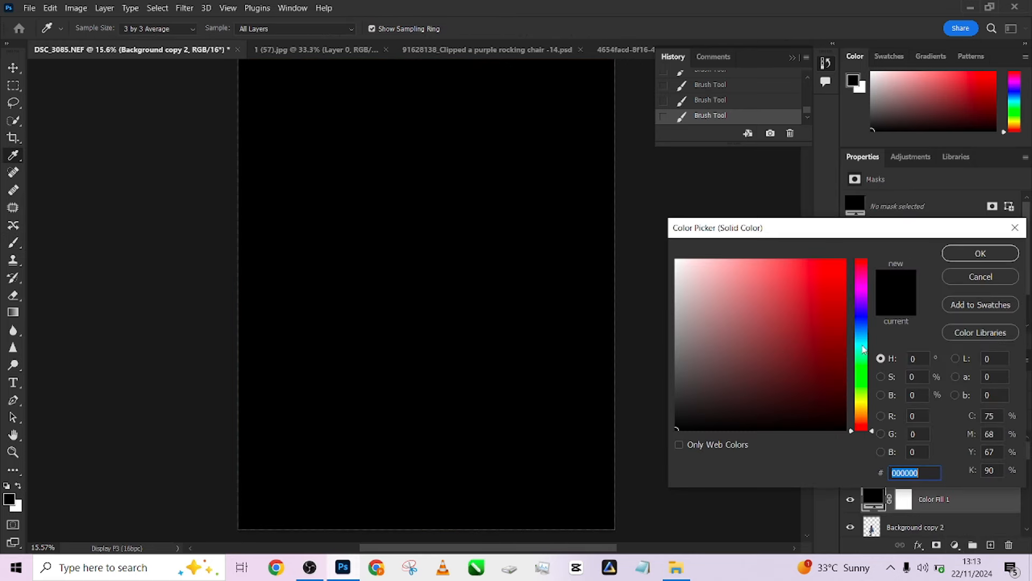
pyautogui.click(865, 417)
pyautogui.click(759, 299)
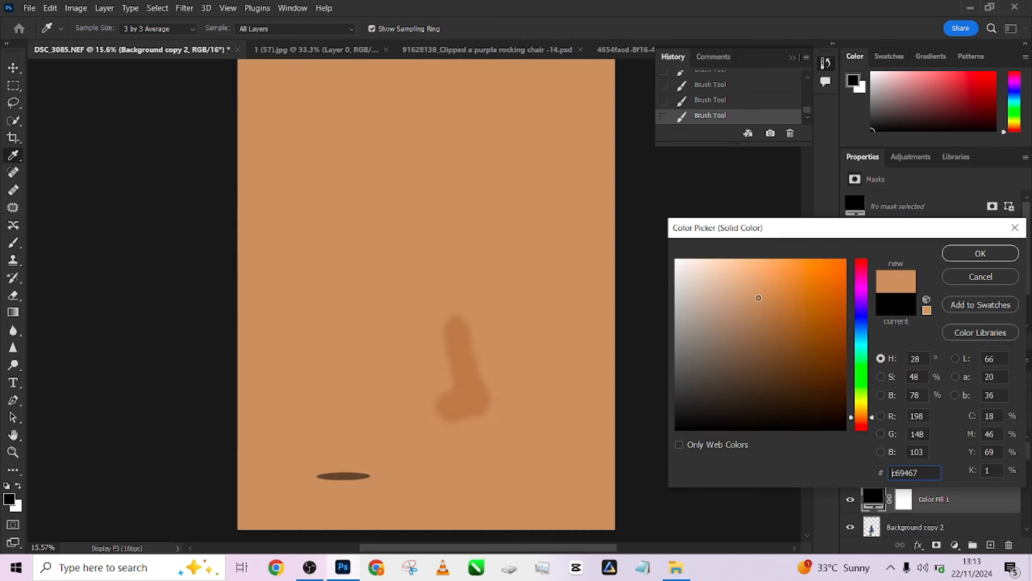
pyautogui.click(973, 257)
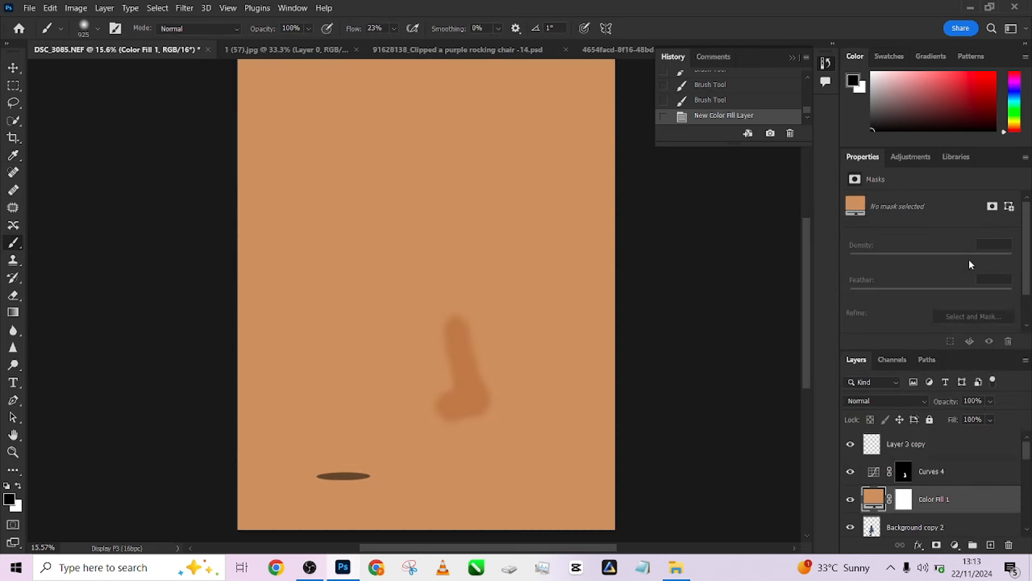
# - Hide Color Fill 1, duplicate Background copy 2, add a mask to the duplicate and limit it to the boy's skin tones with Color Range
pyautogui.click(850, 499)
pyautogui.moveTo(962, 526); pyautogui.dragTo(990, 545)
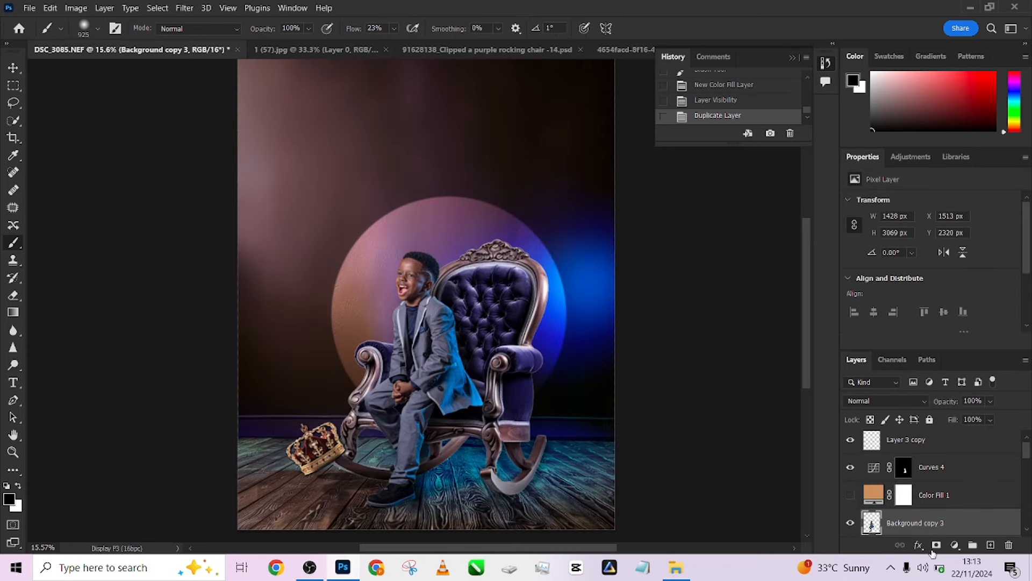
pyautogui.click(936, 546)
pyautogui.click(158, 8)
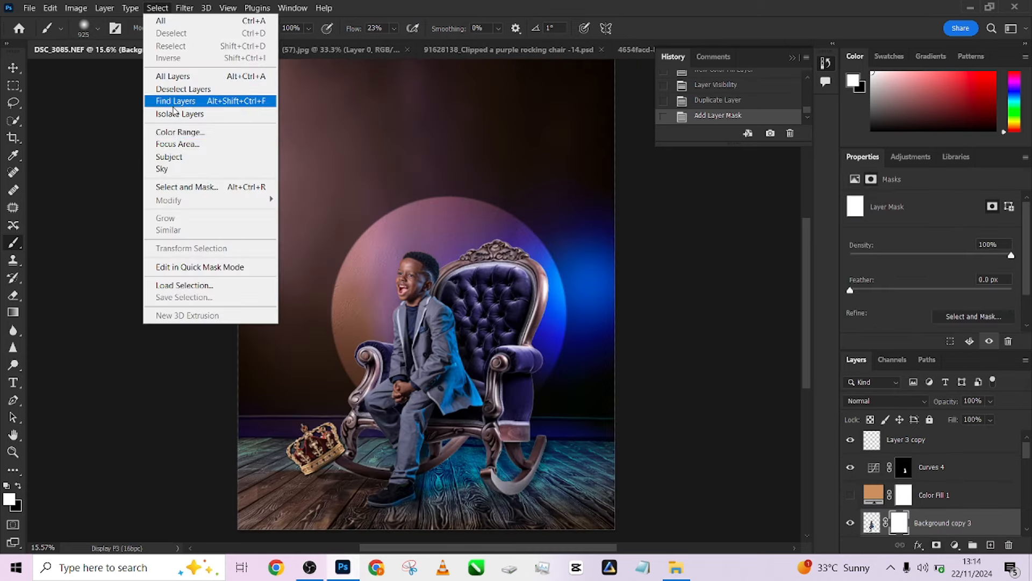
pyautogui.click(177, 132)
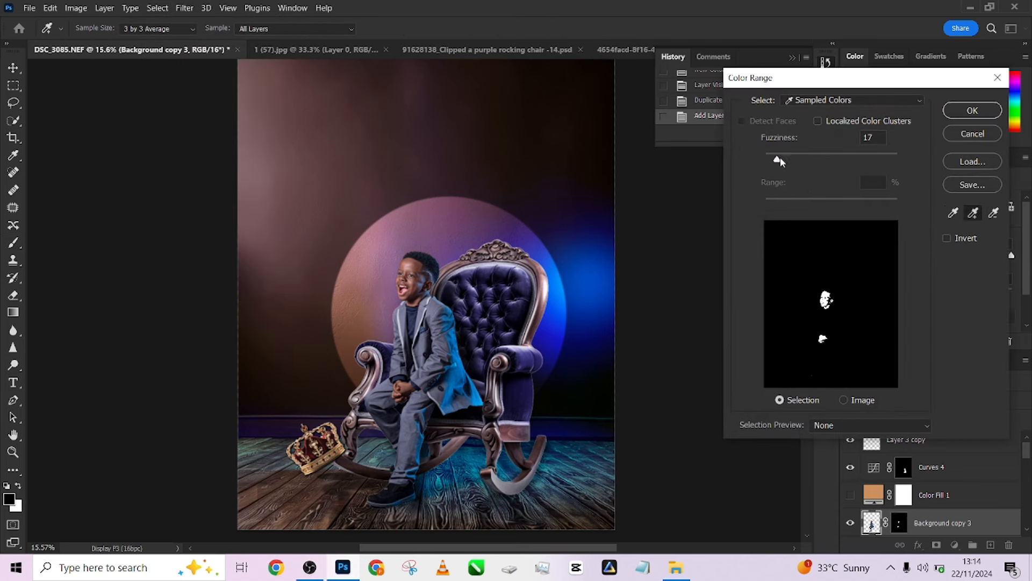
pyautogui.moveTo(780, 157); pyautogui.dragTo(788, 157)
pyautogui.click(973, 110)
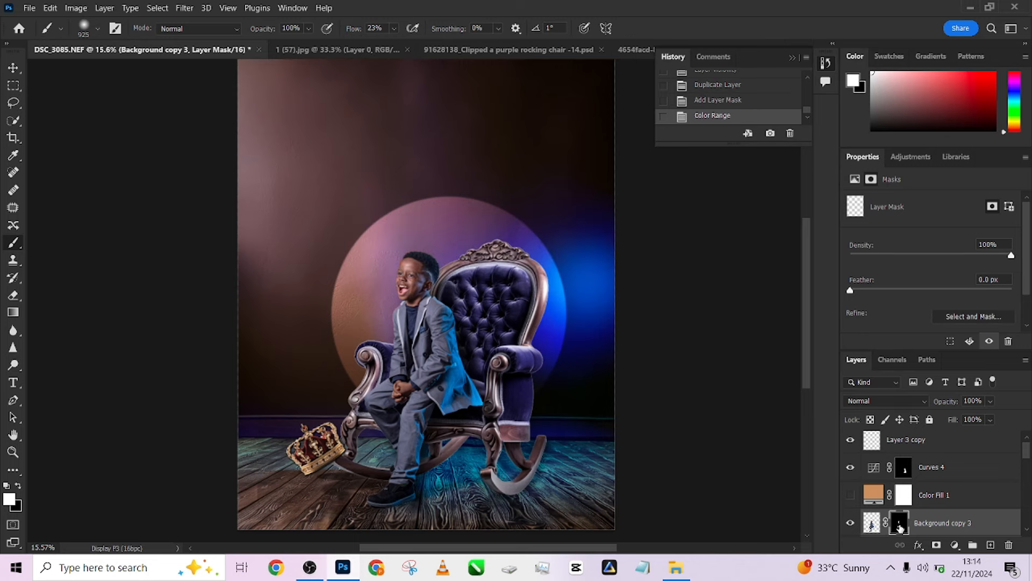
# - Copy the skin mask from Background copy 3 onto Color Fill 1, delete Background copy 3, and show Color Fill 1 again
pyautogui.moveTo(899, 524); pyautogui.dragTo(903, 505)
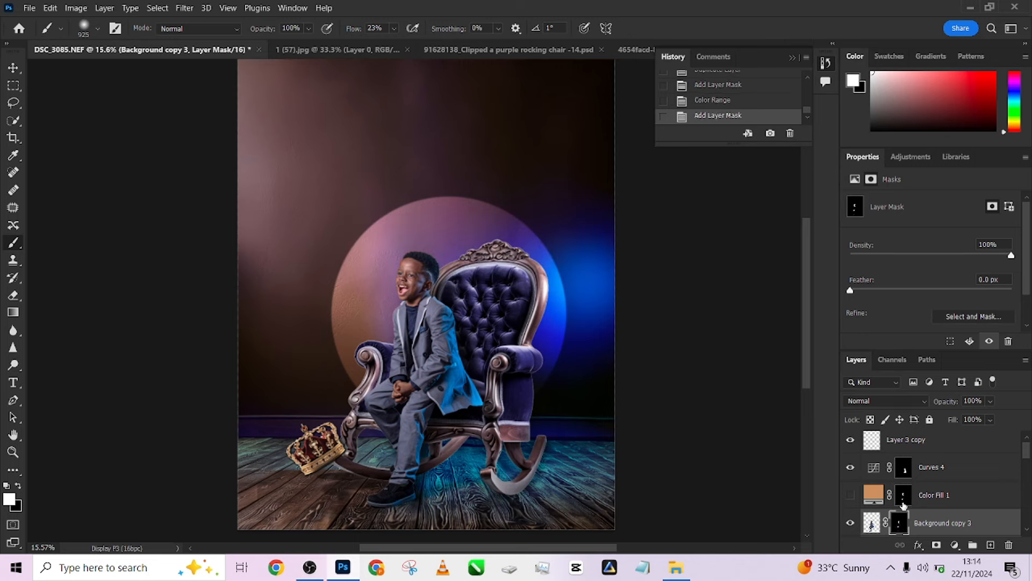
pyautogui.moveTo(960, 529); pyautogui.dragTo(1009, 547)
pyautogui.click(851, 495)
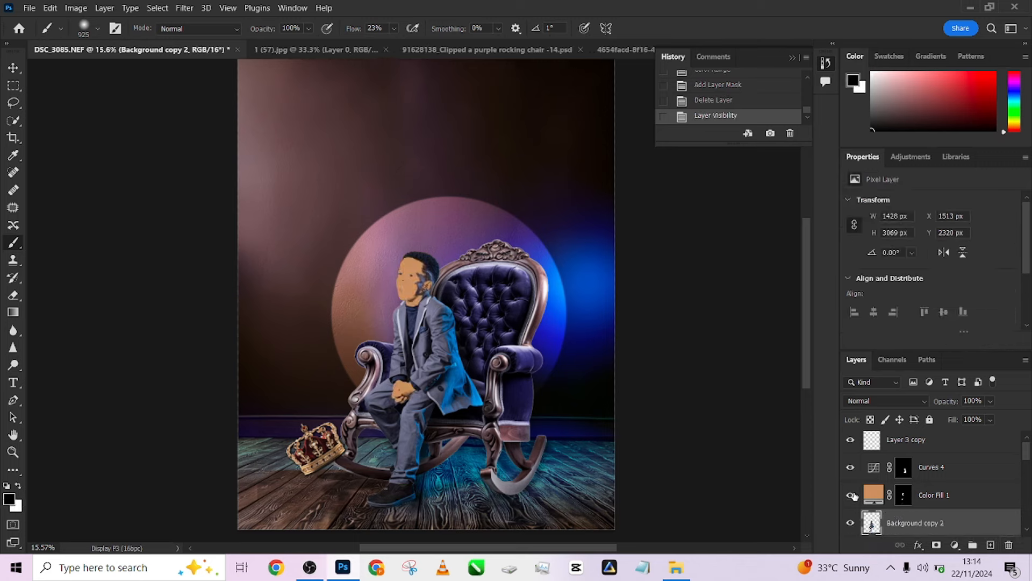
# - Set the Color Fill 1 layer's blend mode to Soft Light and its fill to 57%
pyautogui.click(903, 494)
pyautogui.click(884, 400)
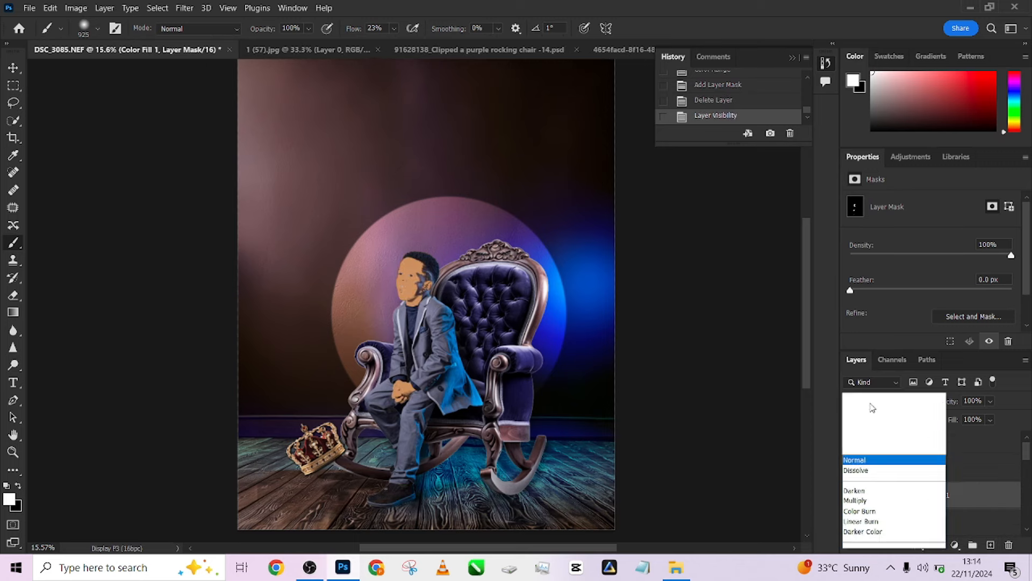
pyautogui.click(865, 389)
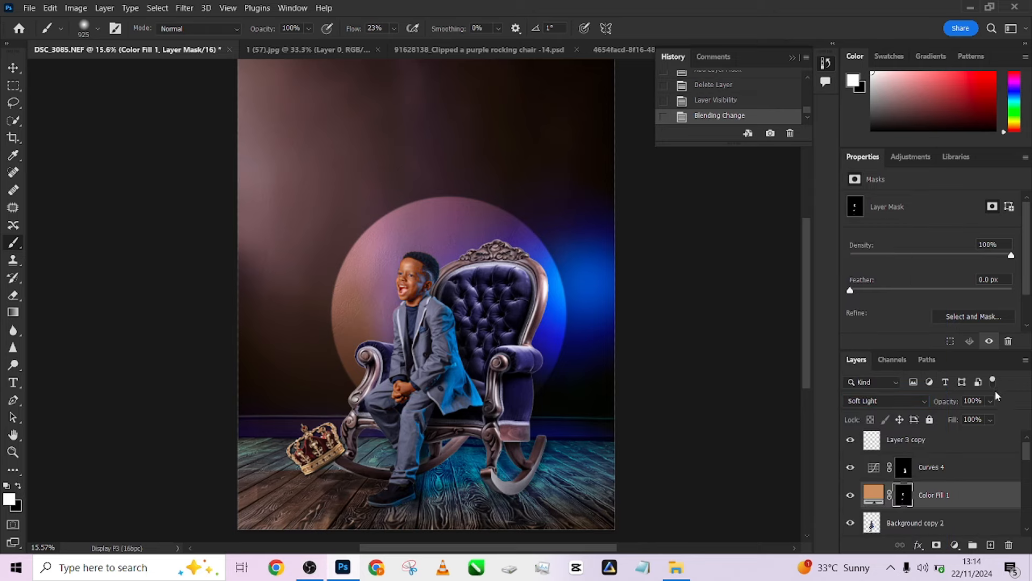
pyautogui.click(990, 419)
pyautogui.moveTo(987, 434); pyautogui.dragTo(979, 437)
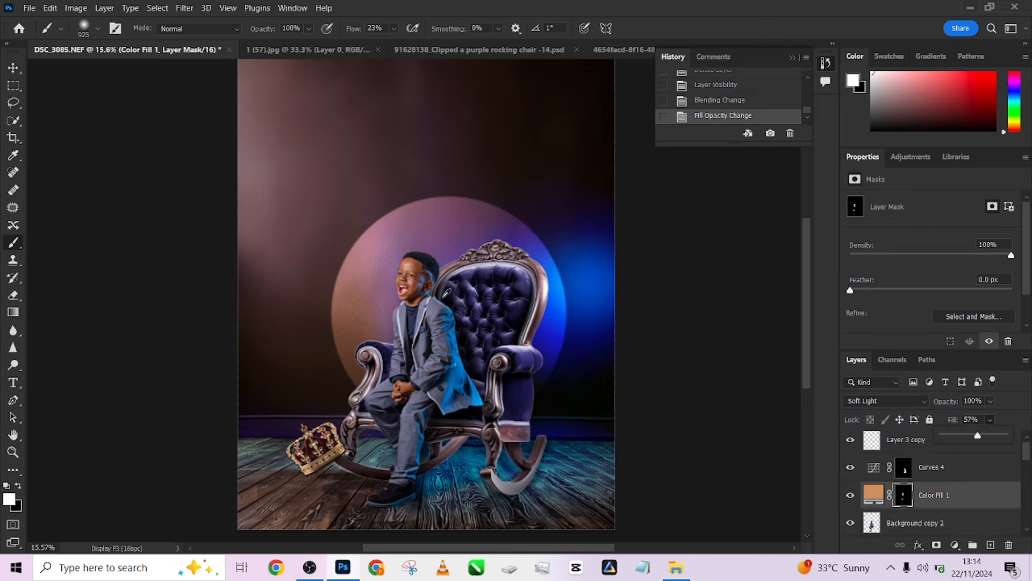
# - Paint white on the Color Fill 1 mask over the boy's temple, ear and face edges with a smaller brush
pyautogui.scroll(5, 394, 258)
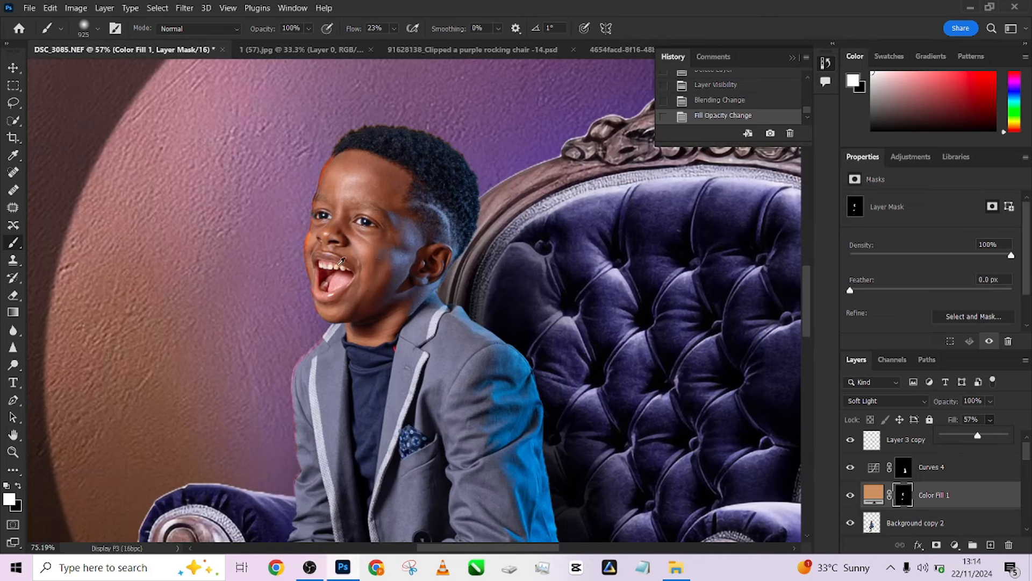
pyautogui.scroll(1, 342, 263)
pyautogui.moveTo(383, 265); pyautogui.dragTo(215, 290)
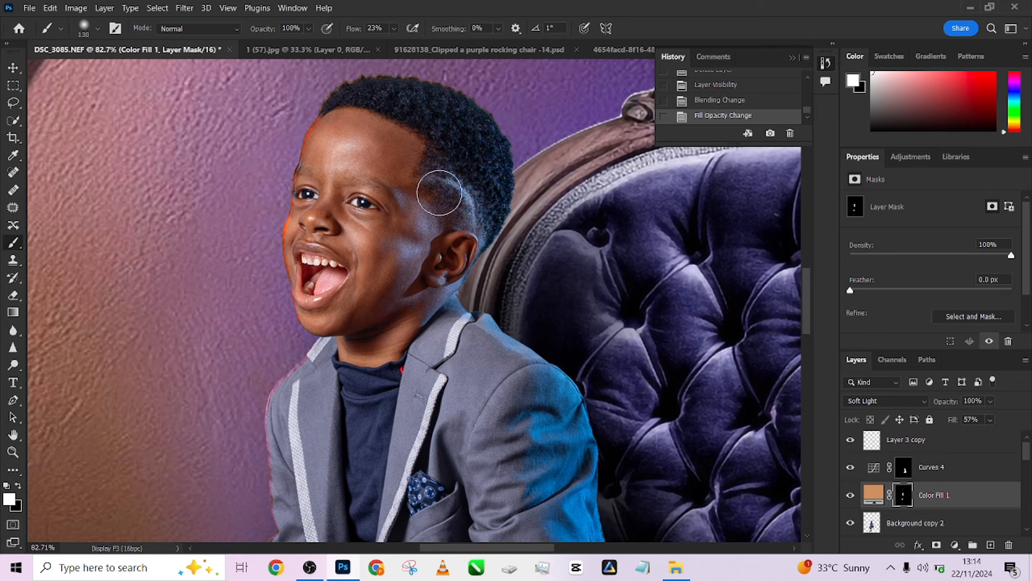
pyautogui.moveTo(422, 185)
pyautogui.mouseDown()
pyautogui.moveTo(460, 228)
pyautogui.moveTo(460, 254)
pyautogui.mouseUp()
pyautogui.moveTo(378, 120)
pyautogui.mouseDown()
pyautogui.moveTo(351, 120)
pyautogui.moveTo(308, 154)
pyautogui.moveTo(297, 225)
pyautogui.mouseUp()
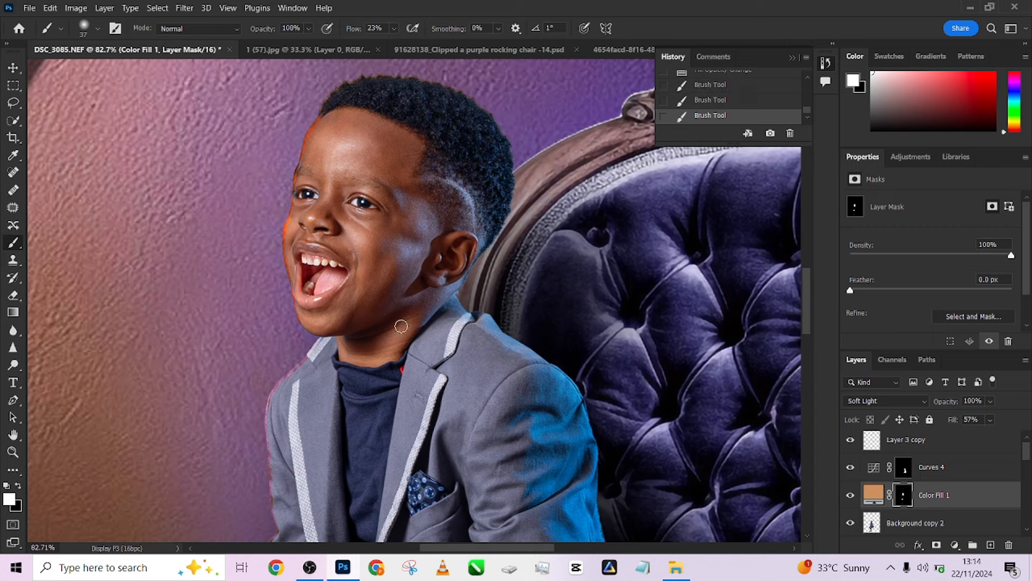
# - Examine the edges around the boy's head by toggling the visibility of Background copy 2, Layer 1 and Layer 2
pyautogui.click(850, 525)
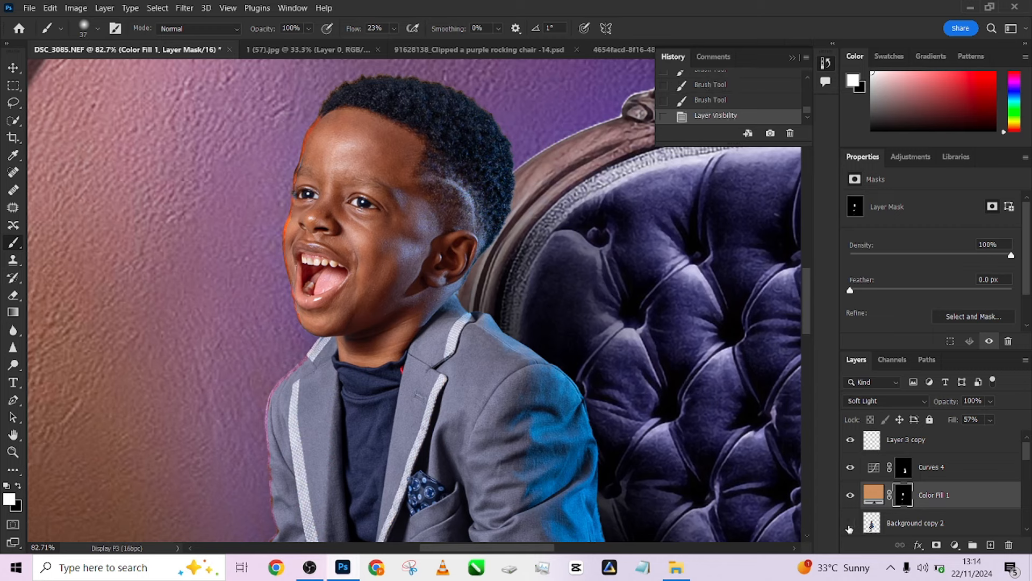
pyautogui.click(849, 525)
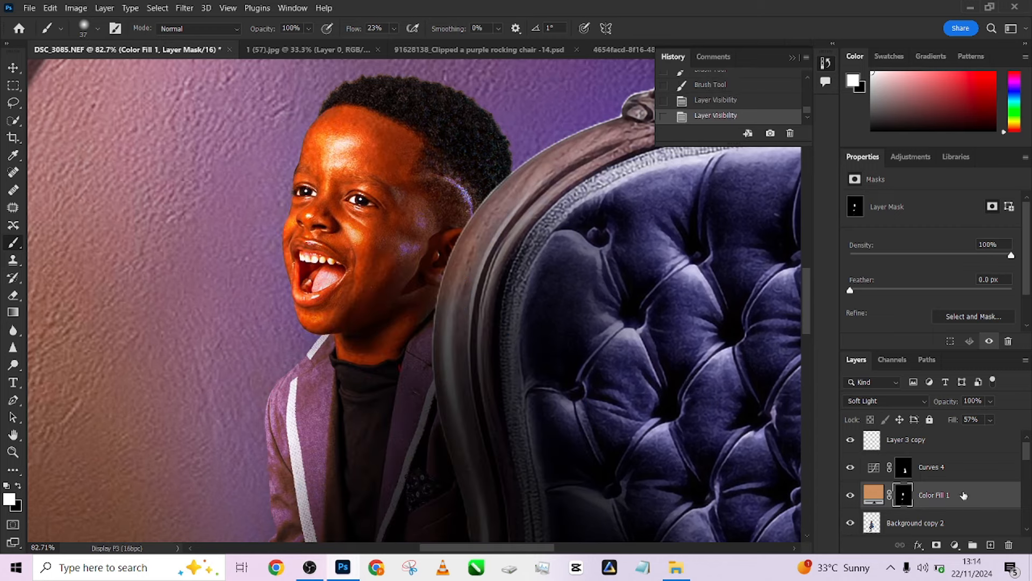
pyautogui.moveTo(1028, 464); pyautogui.dragTo(1030, 517)
pyautogui.click(850, 497)
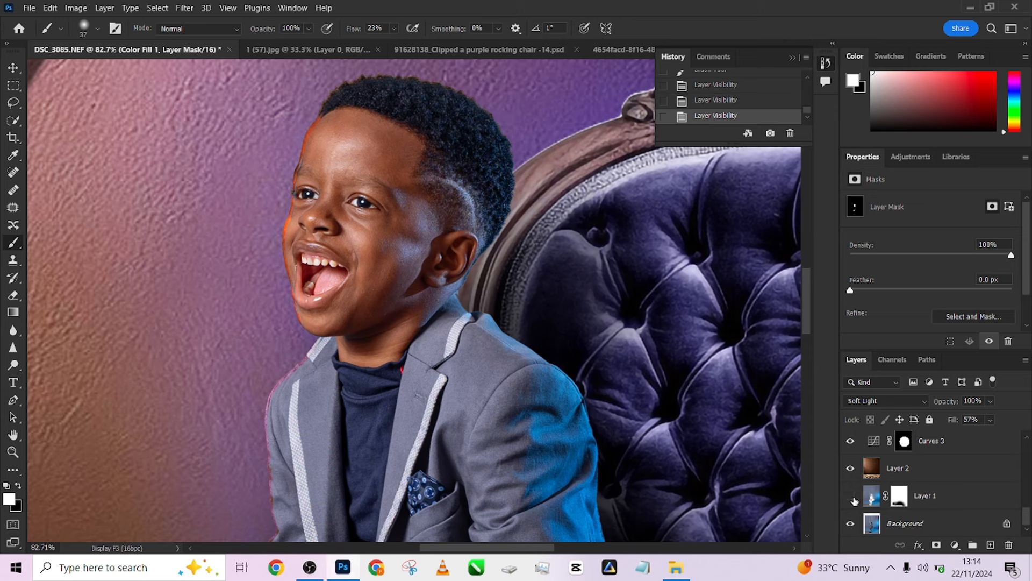
pyautogui.click(853, 498)
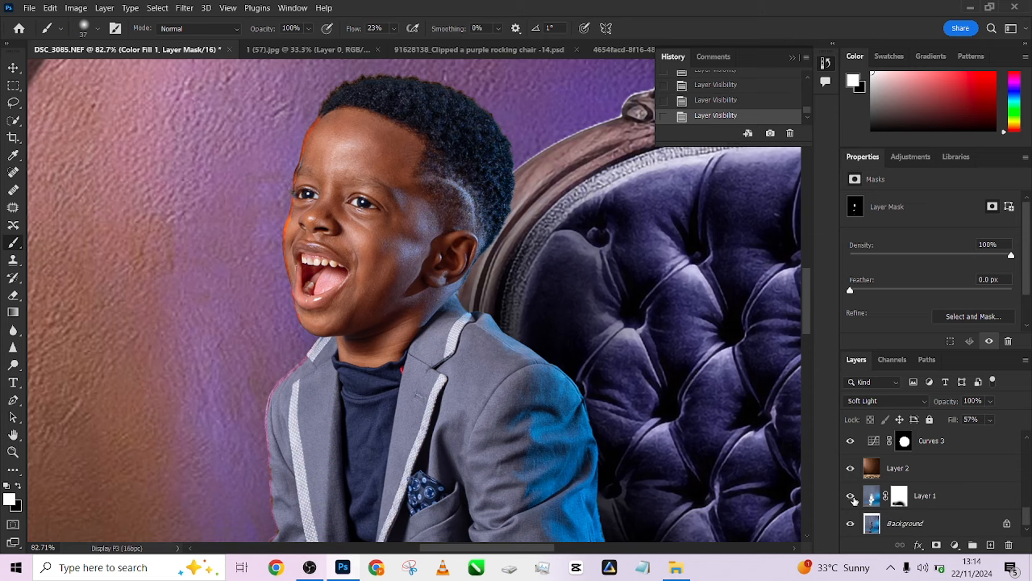
pyautogui.click(852, 469)
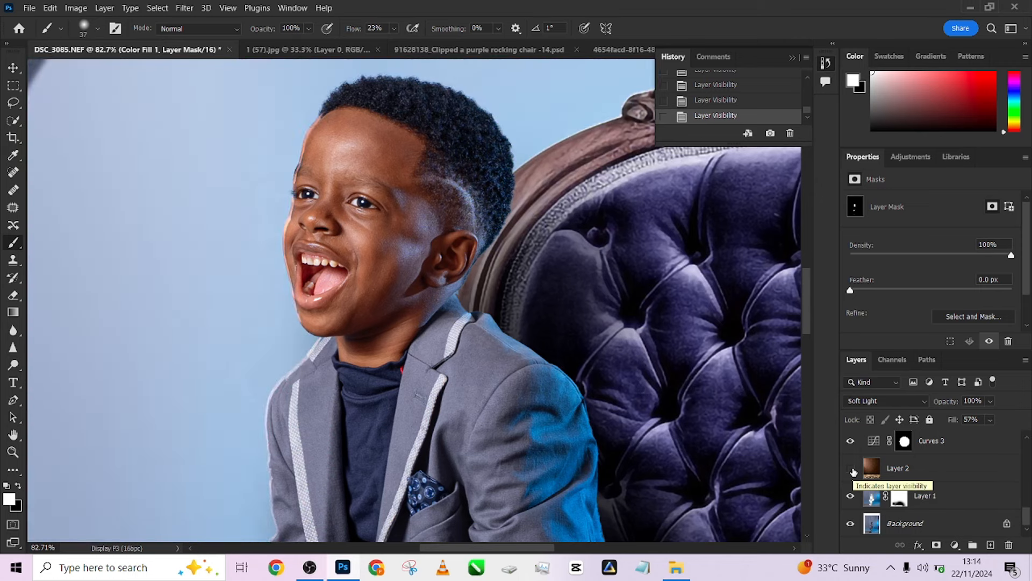
pyautogui.click(852, 470)
# - Try to add a layer mask to Layer 2
pyautogui.click(899, 469)
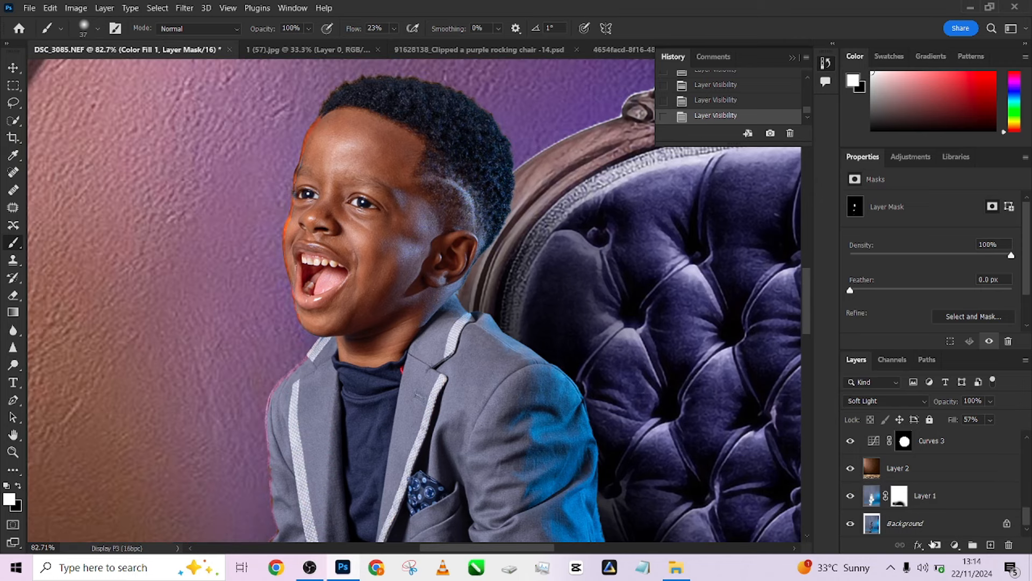
pyautogui.click(936, 545)
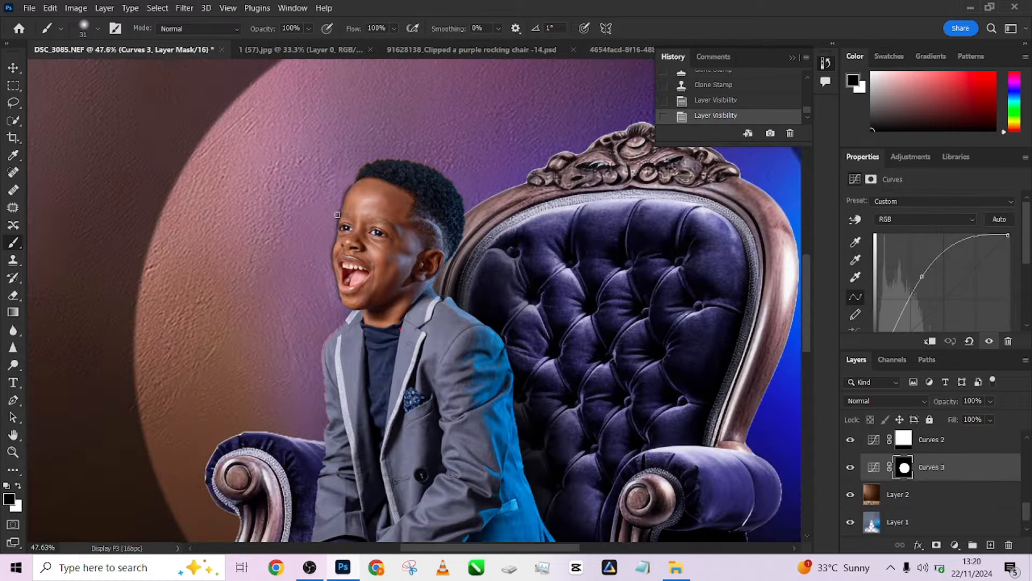
# - Brush on the Curves 3 mask along the backdrop edge beside the boy's forehead, and swap the brush colours
pyautogui.moveTo(345, 212)
pyautogui.mouseDown()
pyautogui.moveTo(361, 212)
pyautogui.moveTo(340, 229)
pyautogui.moveTo(344, 295)
pyautogui.moveTo(353, 185)
pyautogui.mouseUp()
pyautogui.press('x')
pyautogui.scroll(-6, 458, 272)
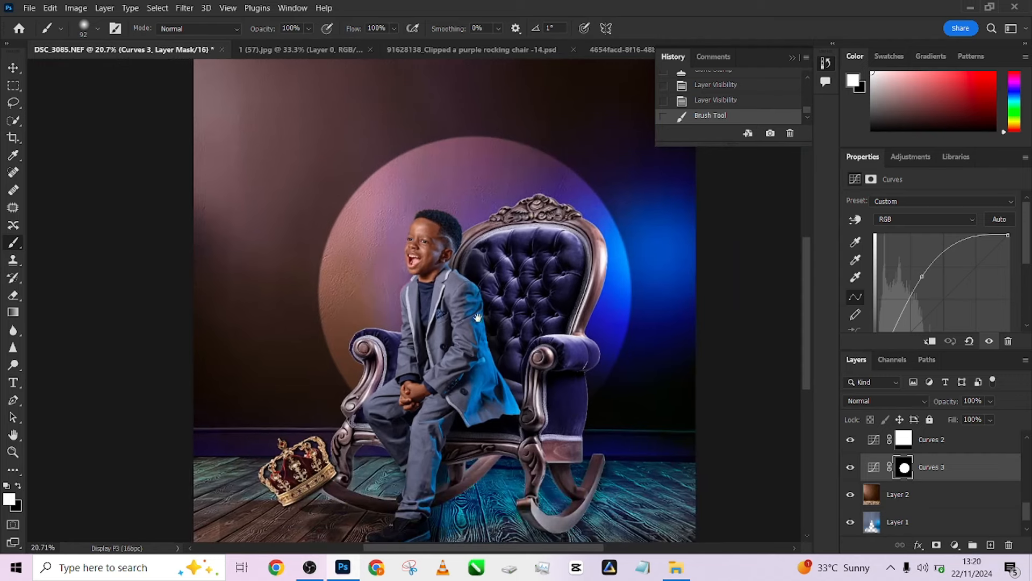
# - Compare the boy's skin with and without Color Fill 1, examining the composite up close and as a whole
pyautogui.scroll(5, 956, 496)
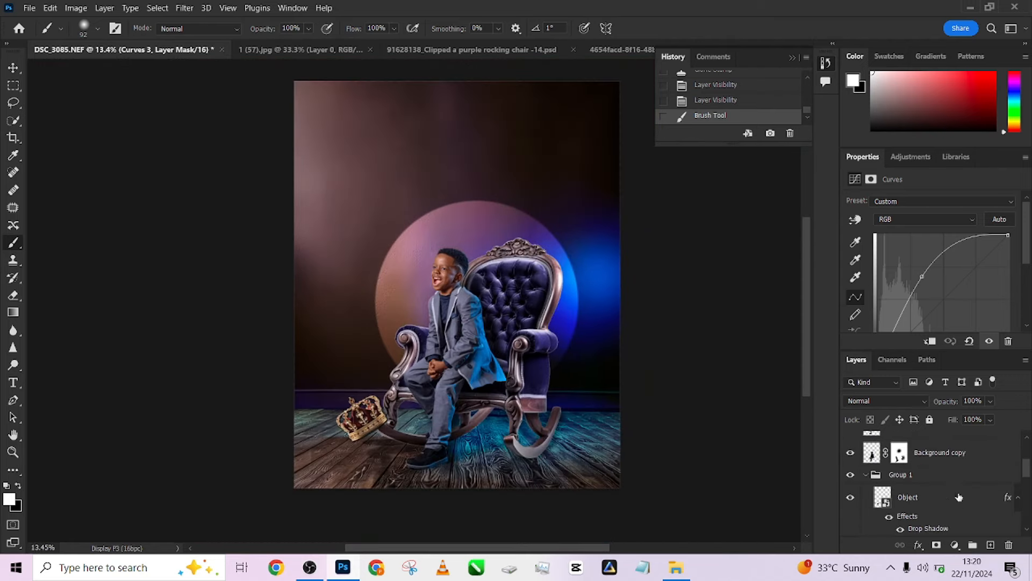
pyautogui.scroll(2, 884, 470)
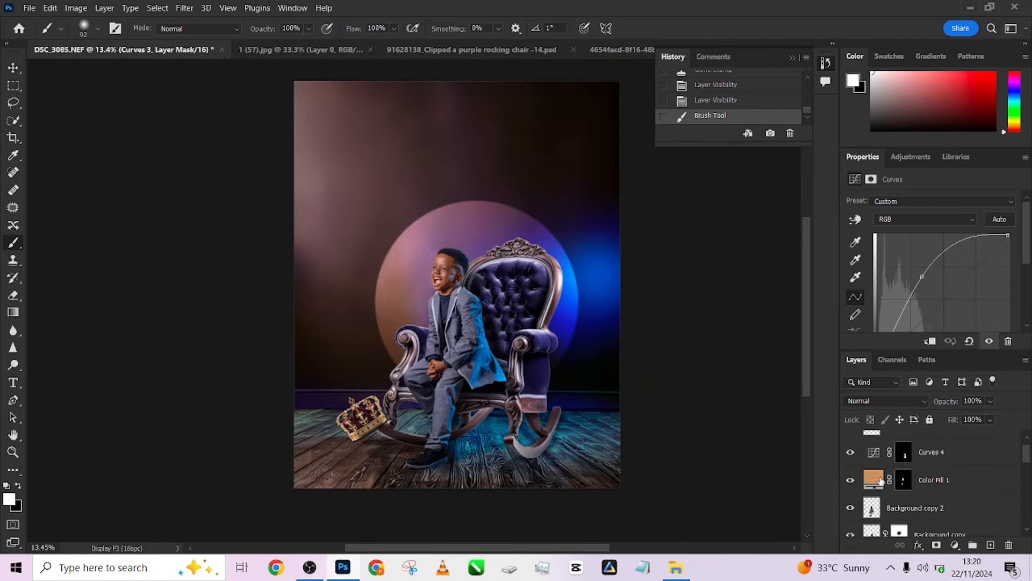
pyautogui.click(851, 481)
pyautogui.click(850, 481)
pyautogui.click(976, 487)
pyautogui.scroll(4, 471, 295)
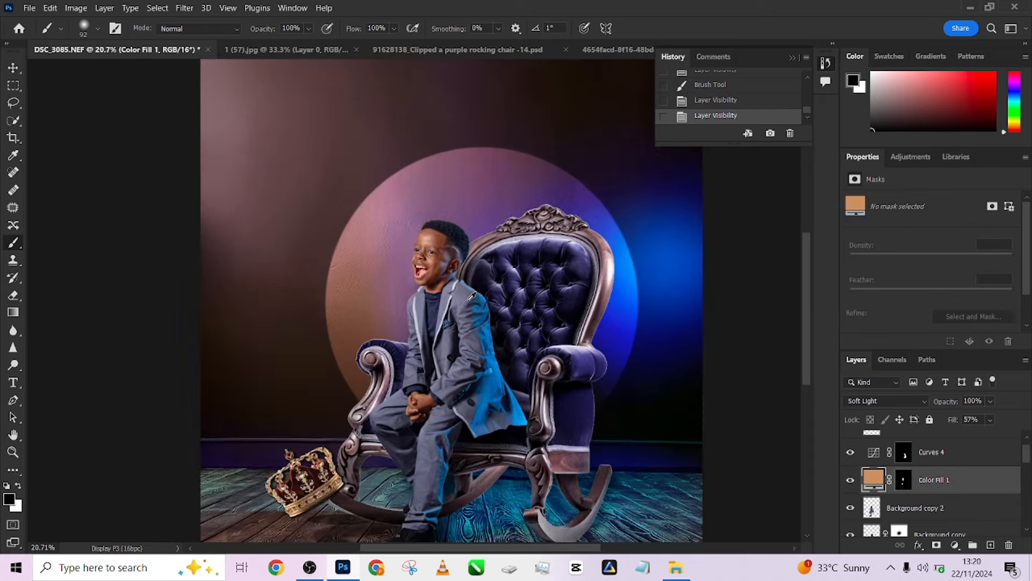
pyautogui.press('x')
pyautogui.scroll(-4, 472, 295)
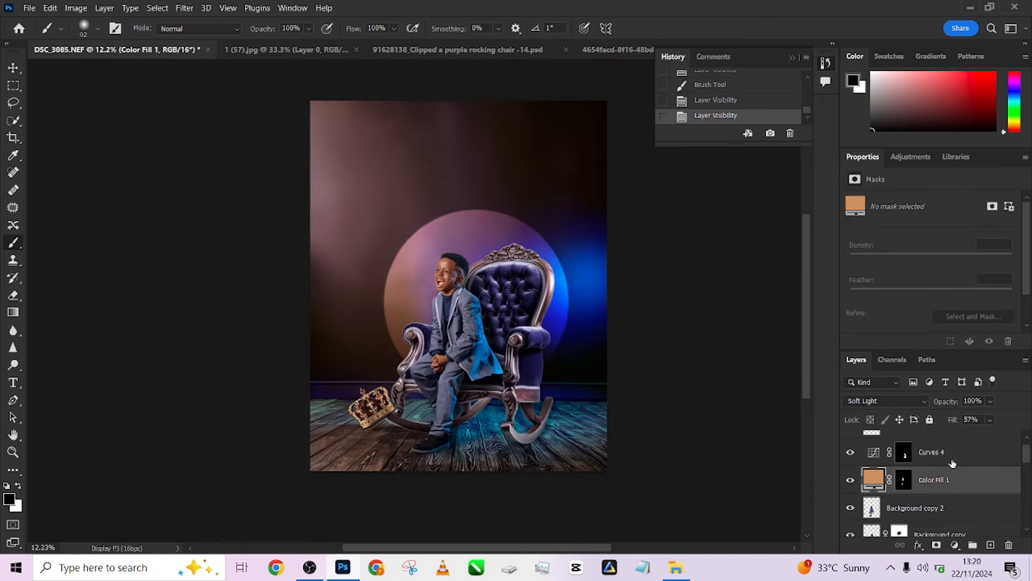
pyautogui.scroll(1, 957, 454)
# - Add a Color Lookup adjustment above the Layer 3 copy layer and load the TensionGreen.3DL LUT
pyautogui.click(958, 454)
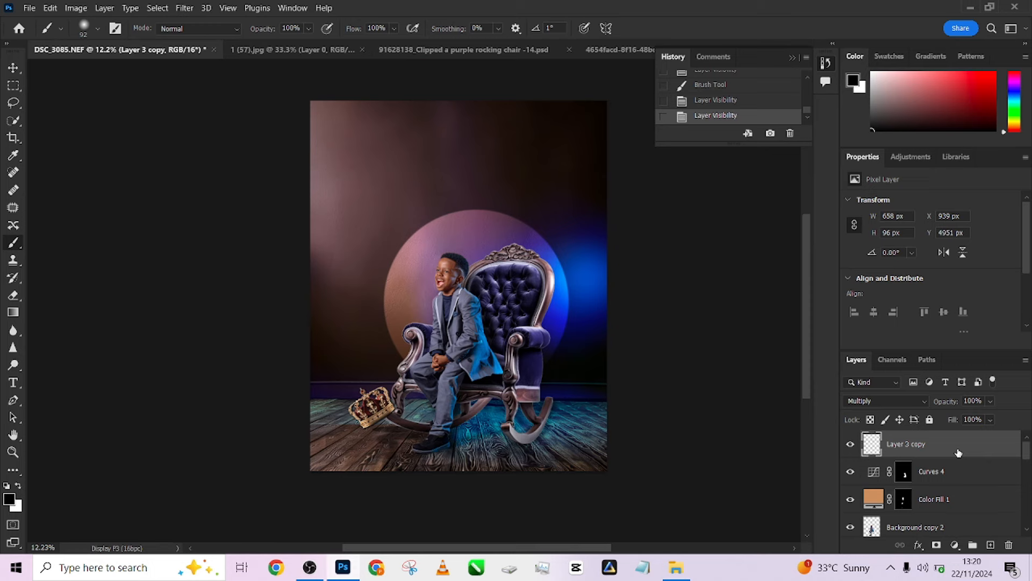
pyautogui.click(955, 544)
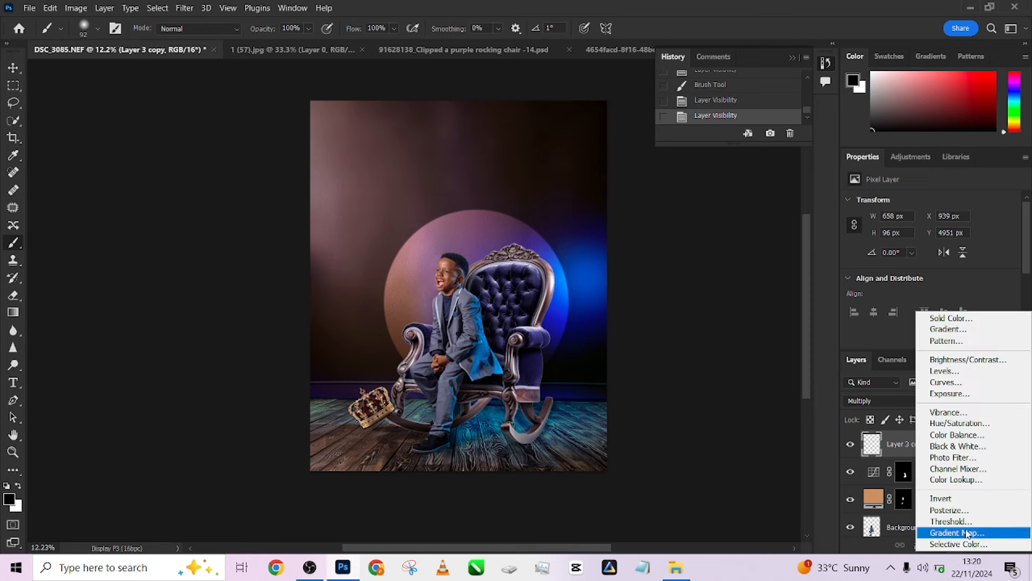
pyautogui.click(961, 482)
pyautogui.click(918, 211)
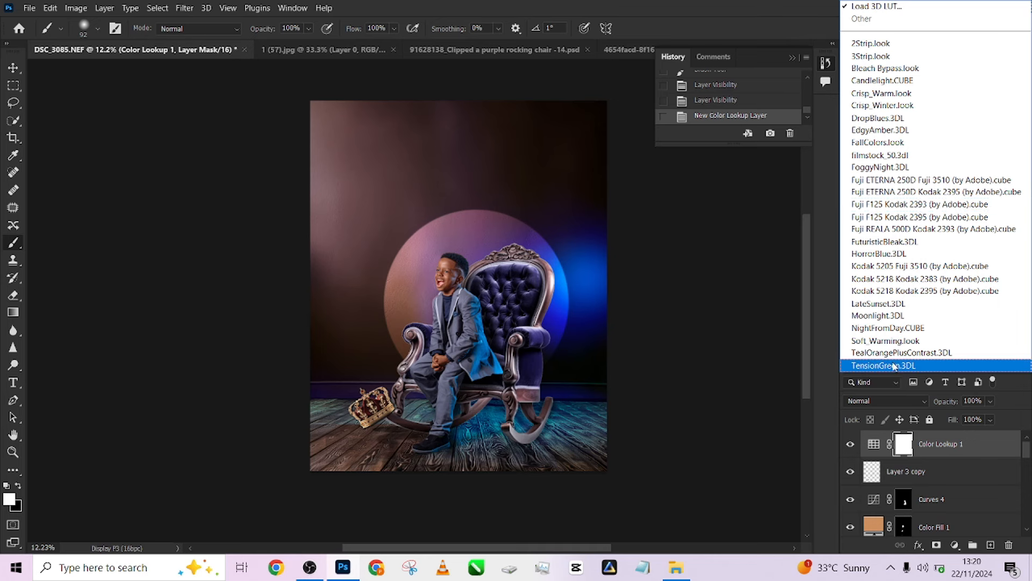
pyautogui.click(894, 366)
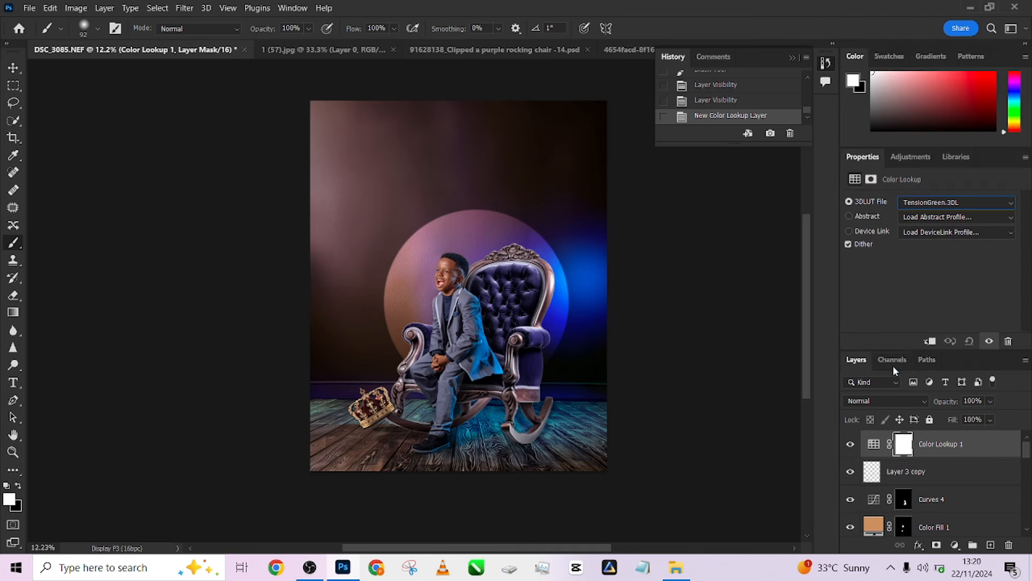
# - Set the Color Lookup 1 layer's opacity to 27% and add a second Color Lookup adjustment above it
pyautogui.click(990, 402)
pyautogui.moveTo(978, 416); pyautogui.dragTo(963, 420)
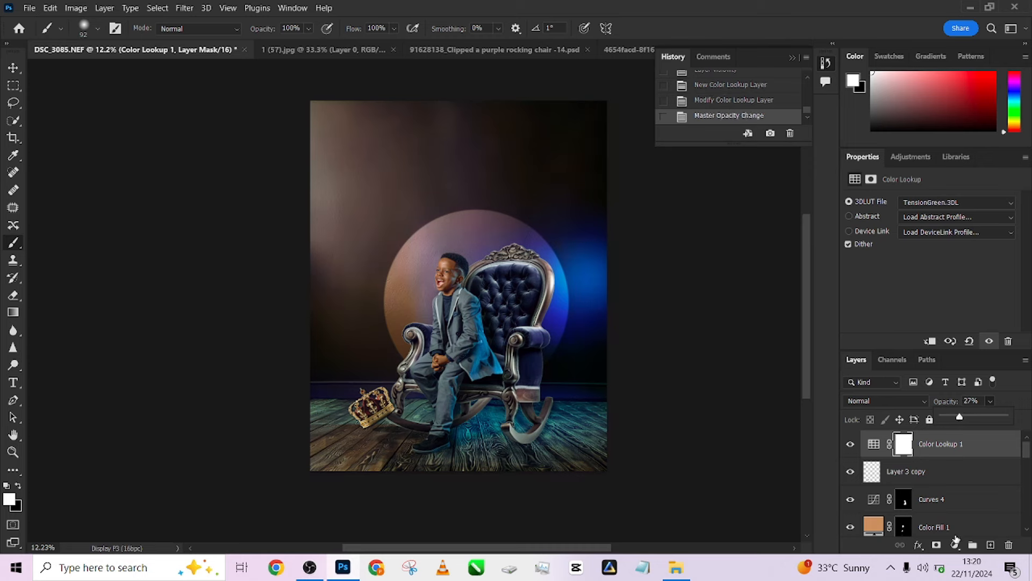
pyautogui.click(955, 545)
pyautogui.click(962, 472)
# - Try out LUTs on Color Lookup 2, starting from 3Strip.look through Candlelight, Crisp_Winter, DropBlues and FallColors, and settle on EdgyAmber.3DL
pyautogui.click(947, 203)
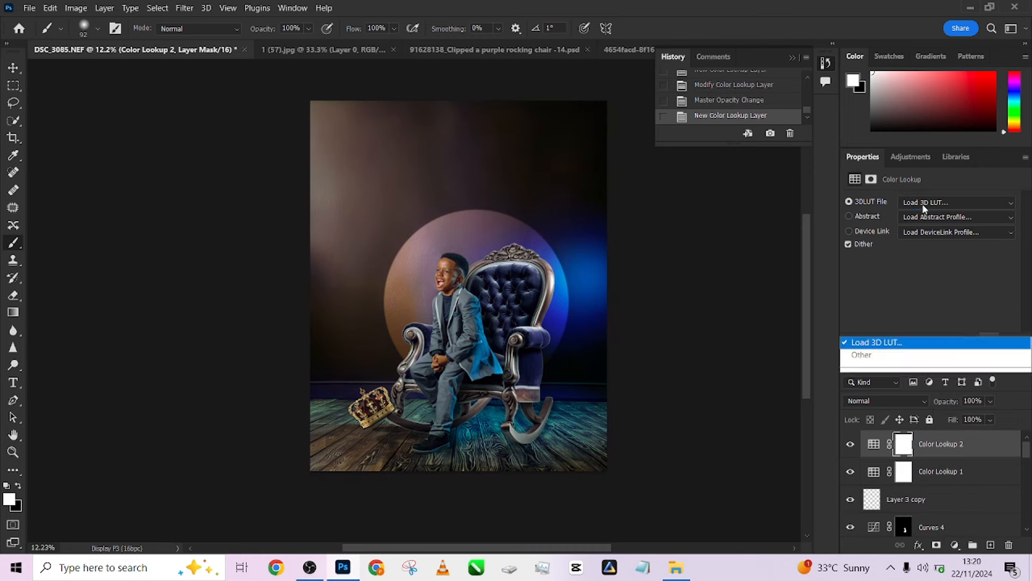
pyautogui.click(872, 68)
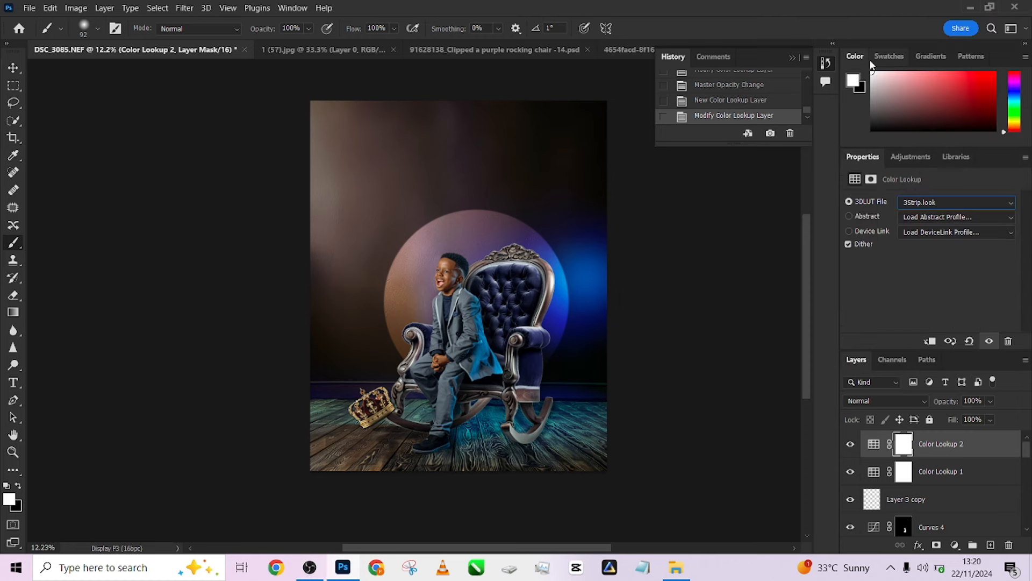
pyautogui.press('Down')
pyautogui.press('Down')
pyautogui.press('Down')
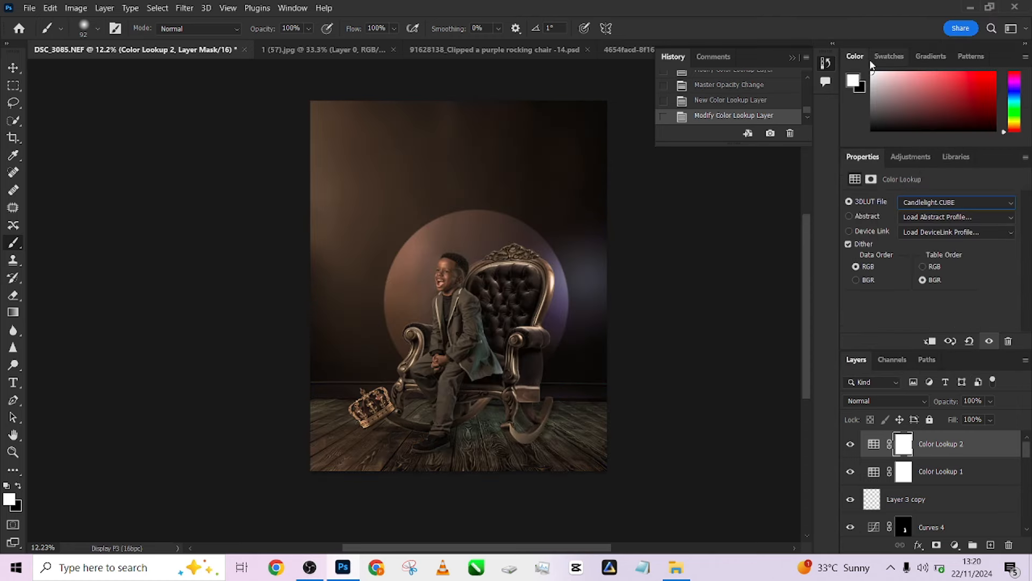
pyautogui.press('Down')
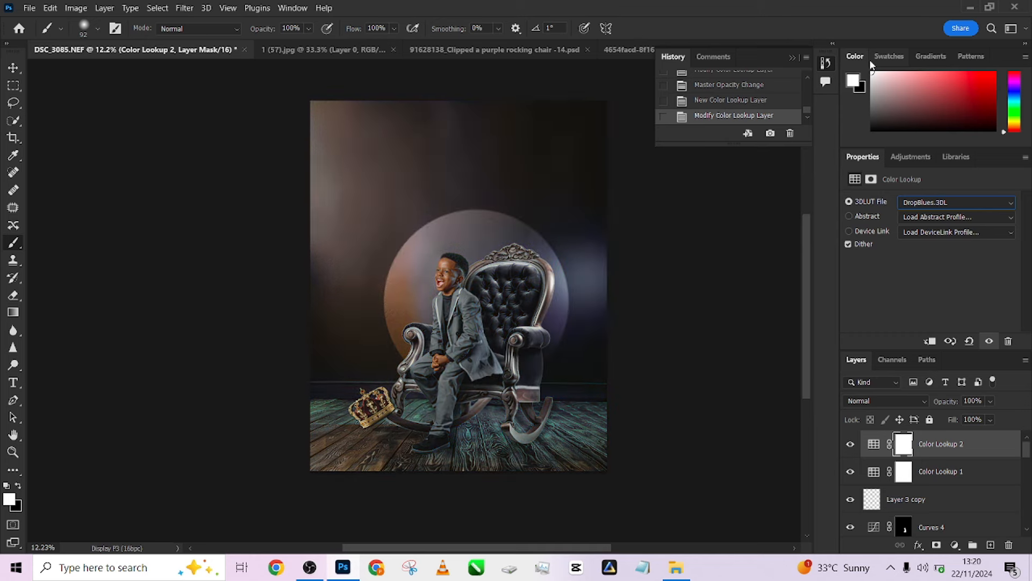
pyautogui.press('Up')
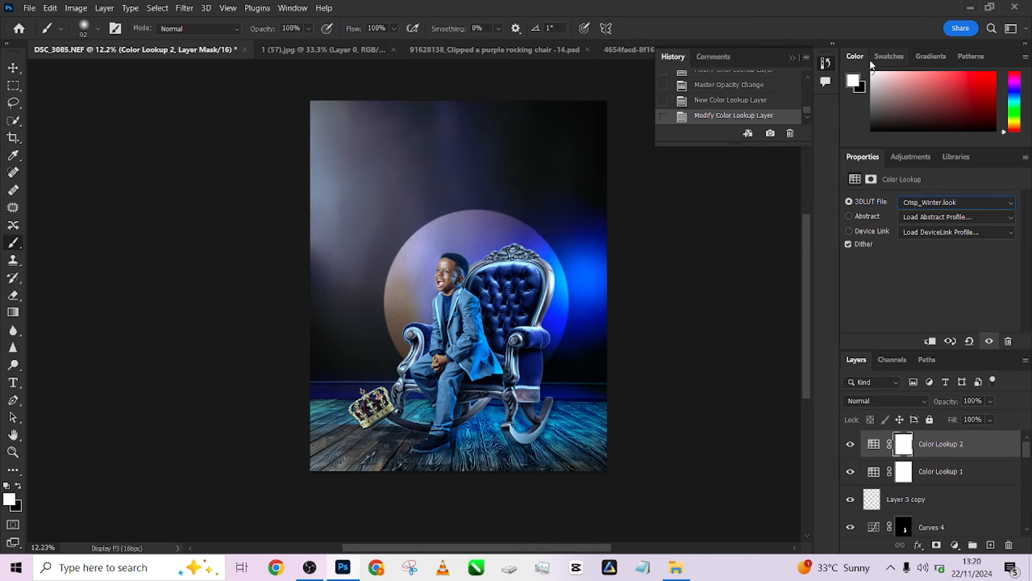
pyautogui.press('Down')
pyautogui.press('Down')
pyautogui.press('Up')
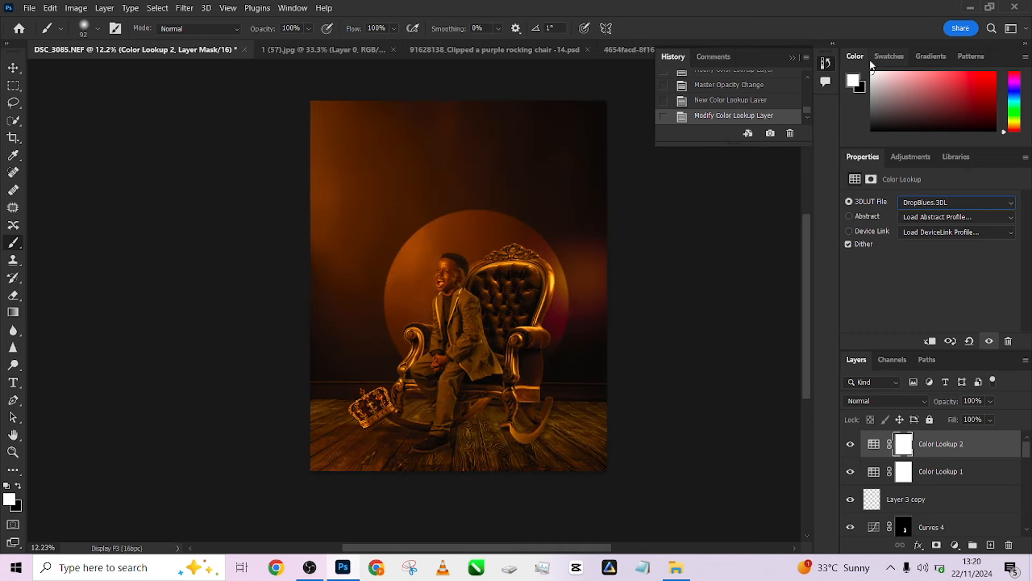
pyautogui.press('Down')
pyautogui.press('Down')
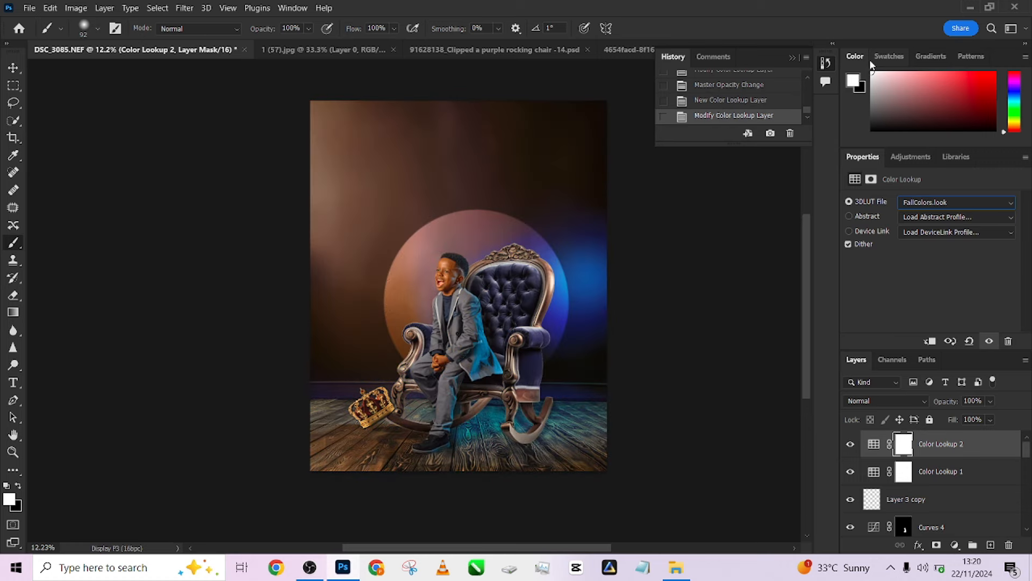
pyautogui.press('Up')
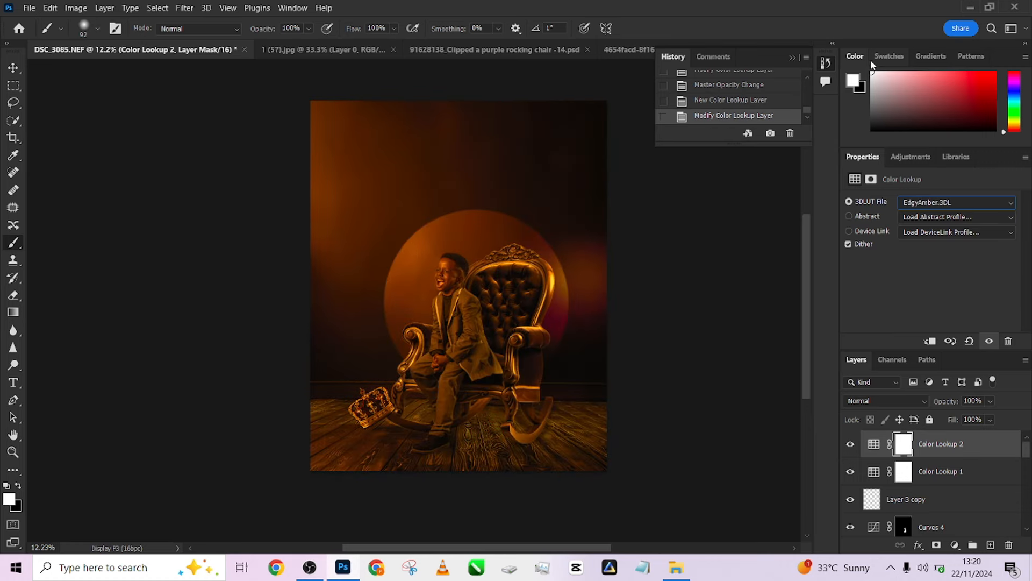
# - Set the Color Lookup 2 layer's fill to 38% and compare the composite with and without it
pyautogui.click(991, 420)
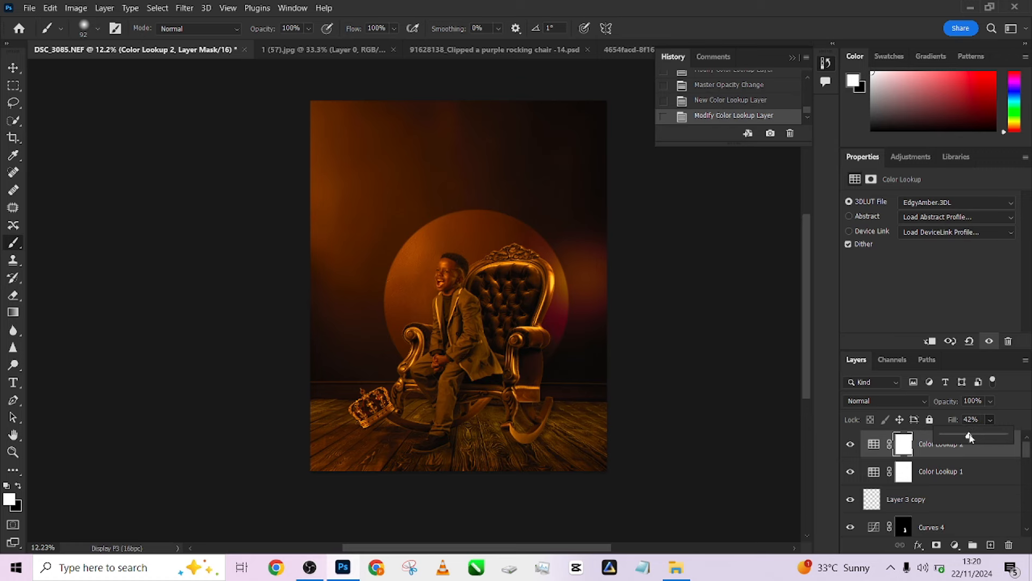
pyautogui.moveTo(970, 437); pyautogui.dragTo(966, 437)
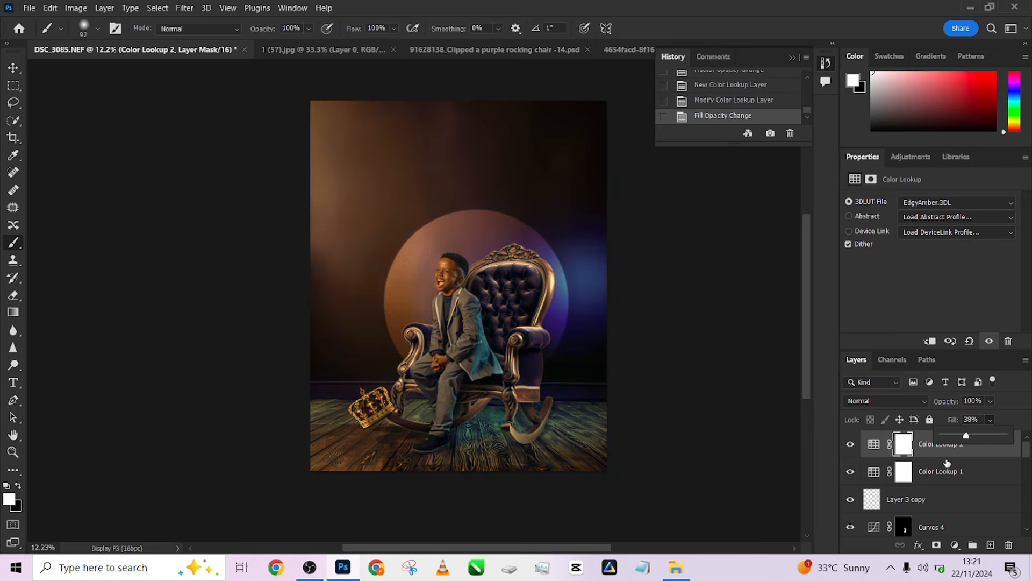
pyautogui.click(849, 443)
pyautogui.click(849, 443)
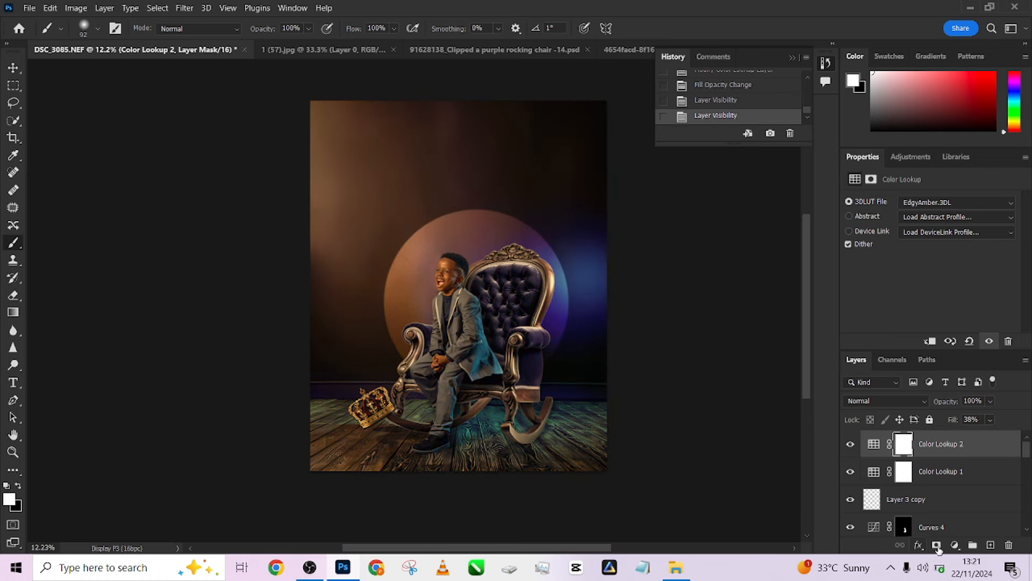
pyautogui.click(850, 444)
pyautogui.click(850, 444)
# - Switch Color Lookup 2 to the Fuji ETERNA 250D Fuji 3510 LUT, compare its effect, and set the layer's fill to 29%
pyautogui.click(923, 204)
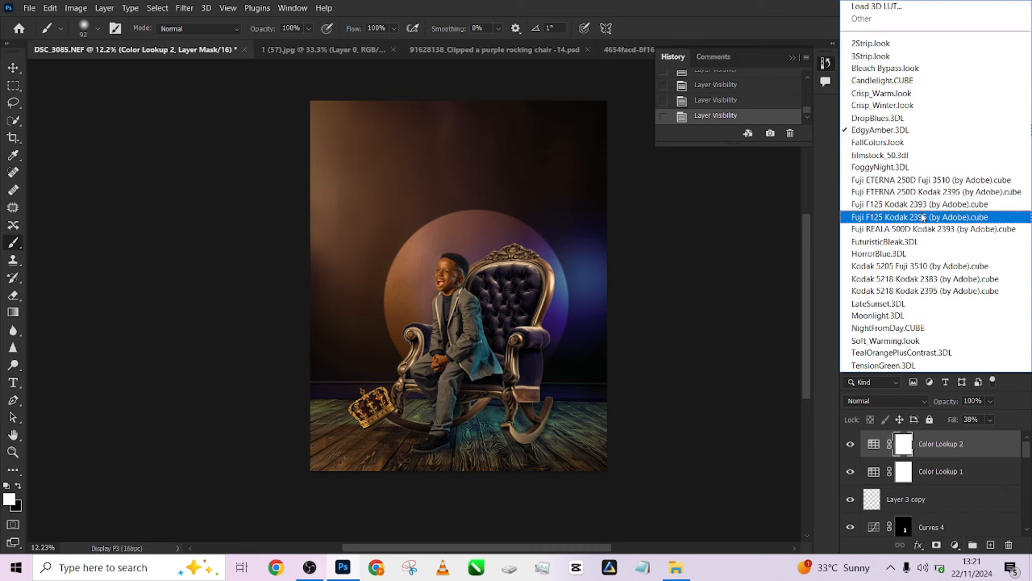
pyautogui.click(861, 141)
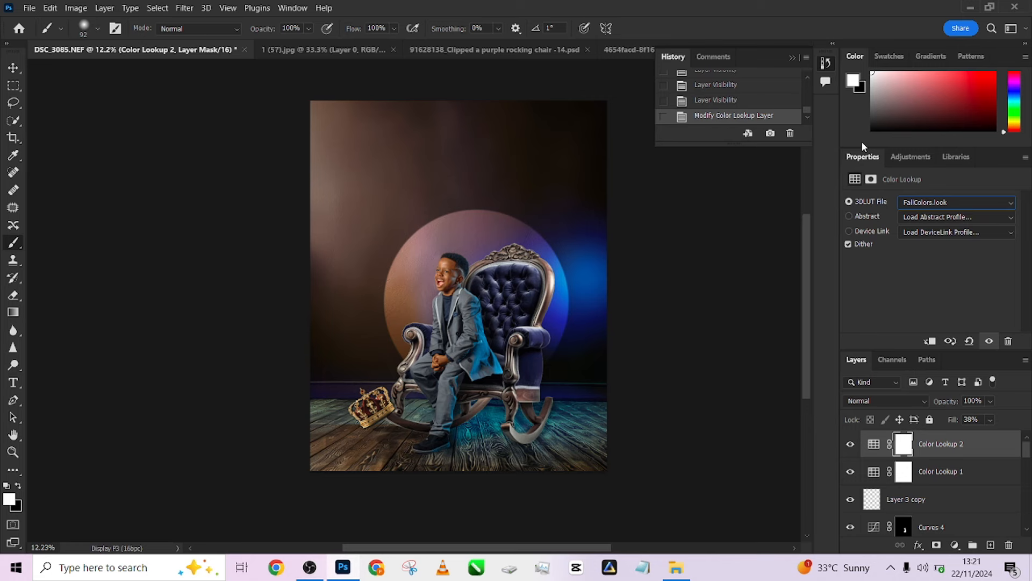
pyautogui.press('Down')
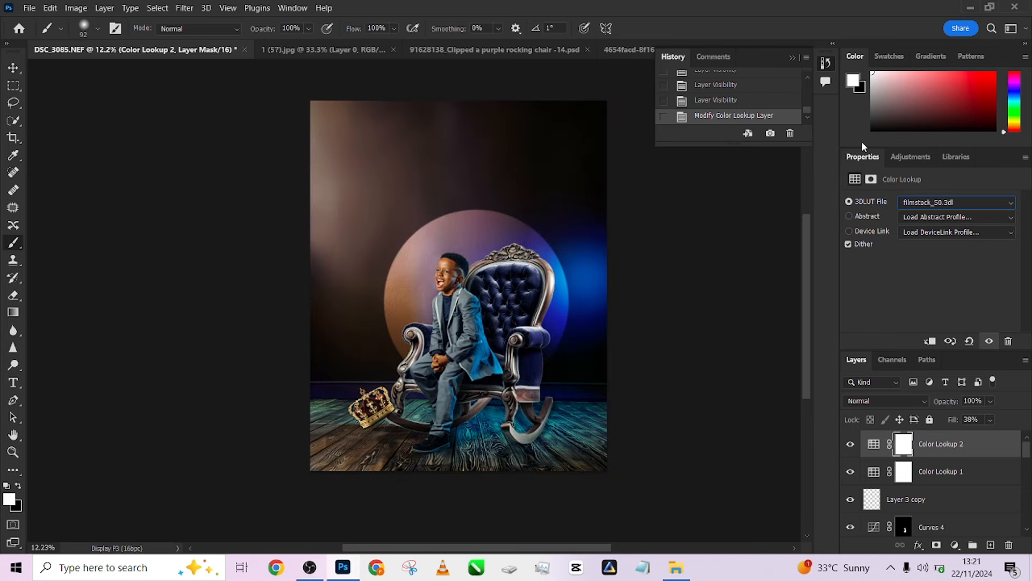
pyautogui.press('Down')
pyautogui.press('Down')
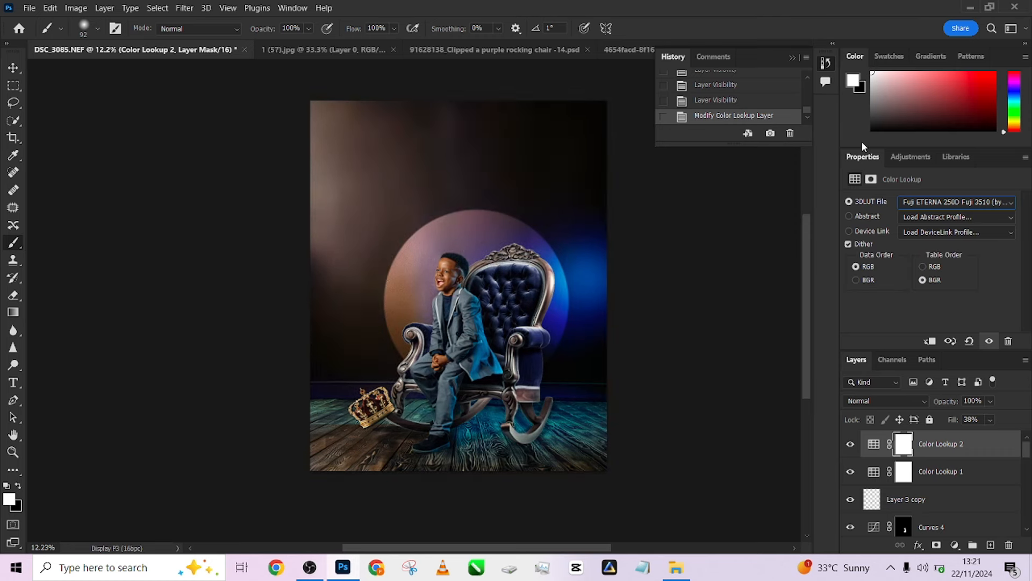
pyautogui.click(851, 445)
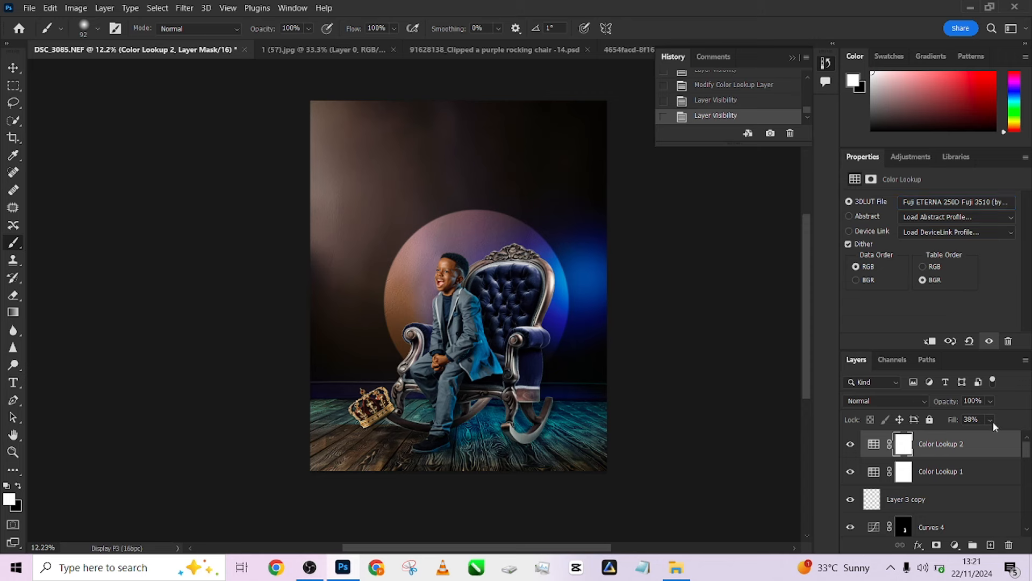
pyautogui.moveTo(979, 435); pyautogui.dragTo(974, 435)
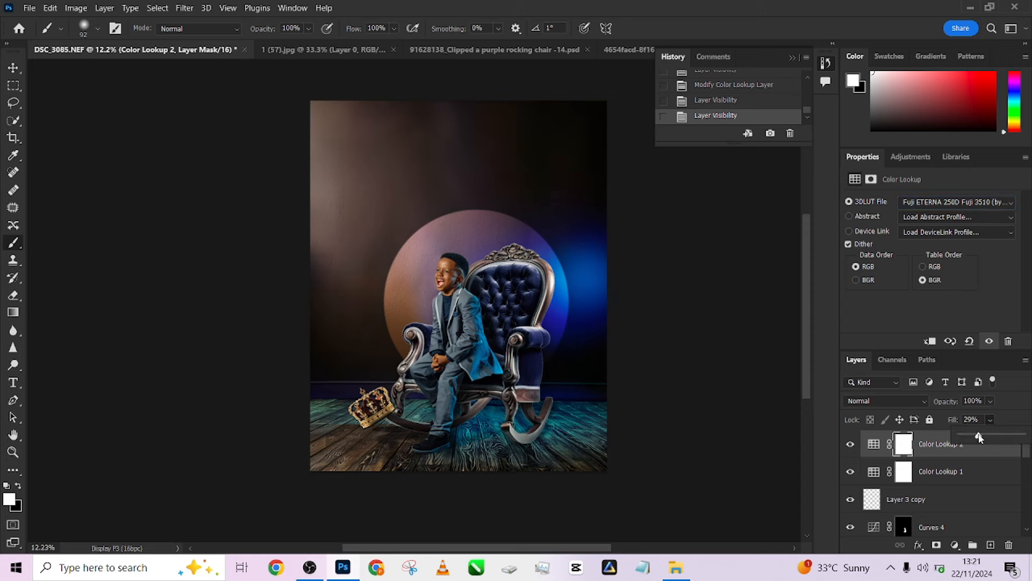
# - Compare the image with and without Color Lookup 1, and set that layer's opacity to 40%
pyautogui.click(850, 472)
pyautogui.click(851, 472)
pyautogui.click(976, 478)
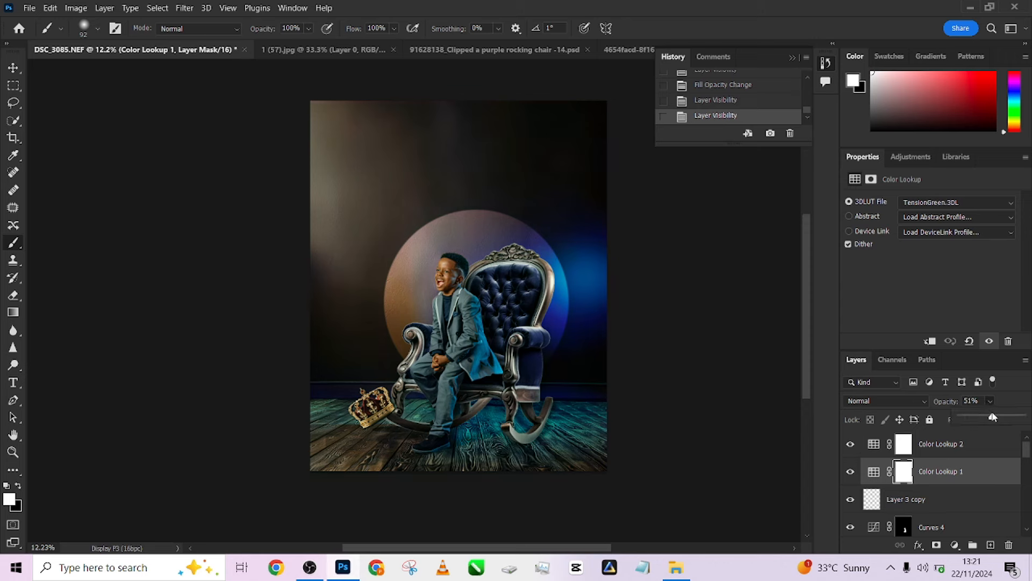
pyautogui.moveTo(986, 418); pyautogui.dragTo(985, 417)
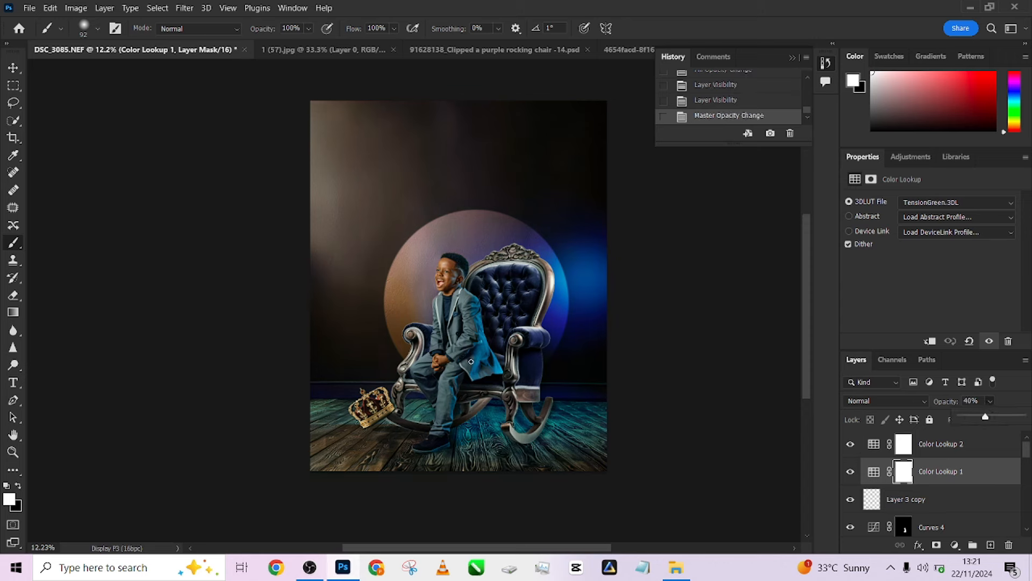
# - Add a Curves adjustment above Color Lookup 2, raise its highlights slightly and anchor the shadows with a second point
pyautogui.click(978, 443)
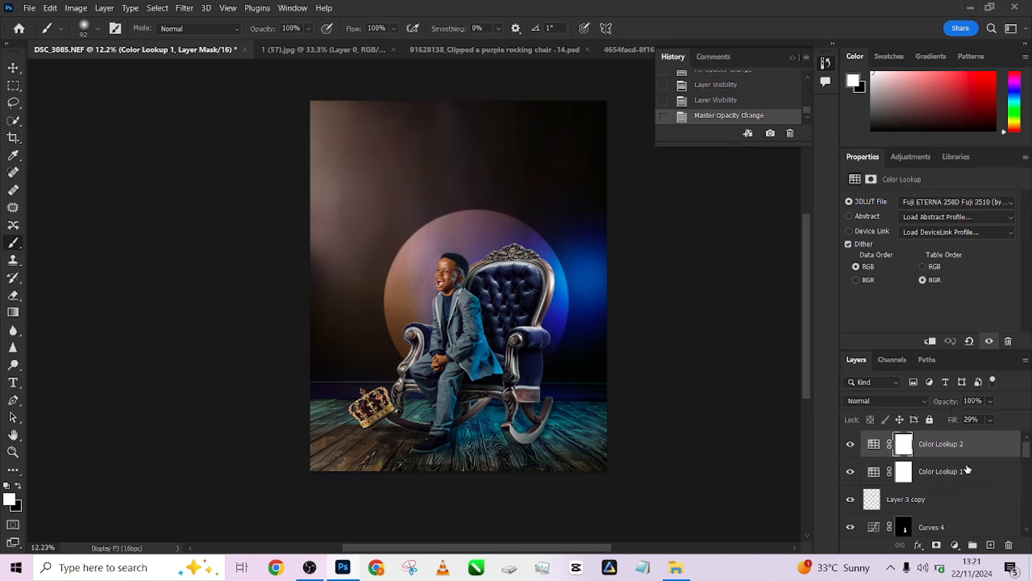
pyautogui.click(955, 545)
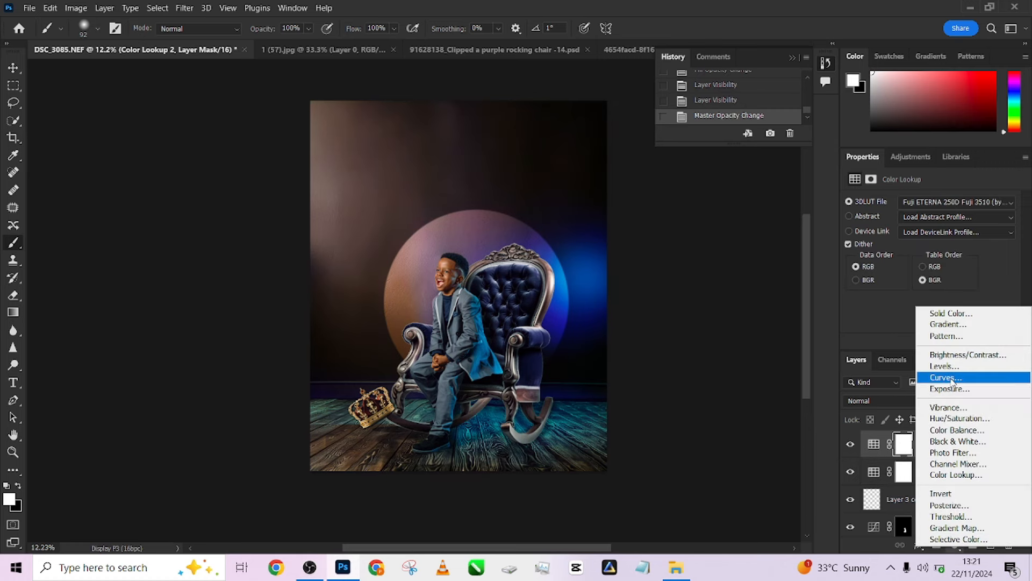
pyautogui.click(952, 378)
pyautogui.moveTo(986, 260); pyautogui.dragTo(978, 259)
pyautogui.scroll(-1, 913, 294)
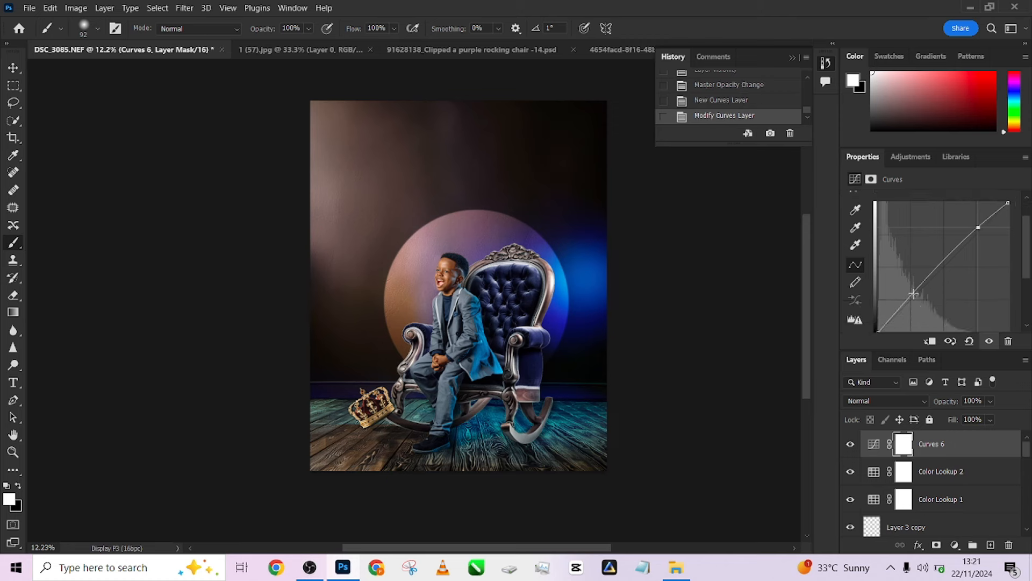
pyautogui.click(912, 298)
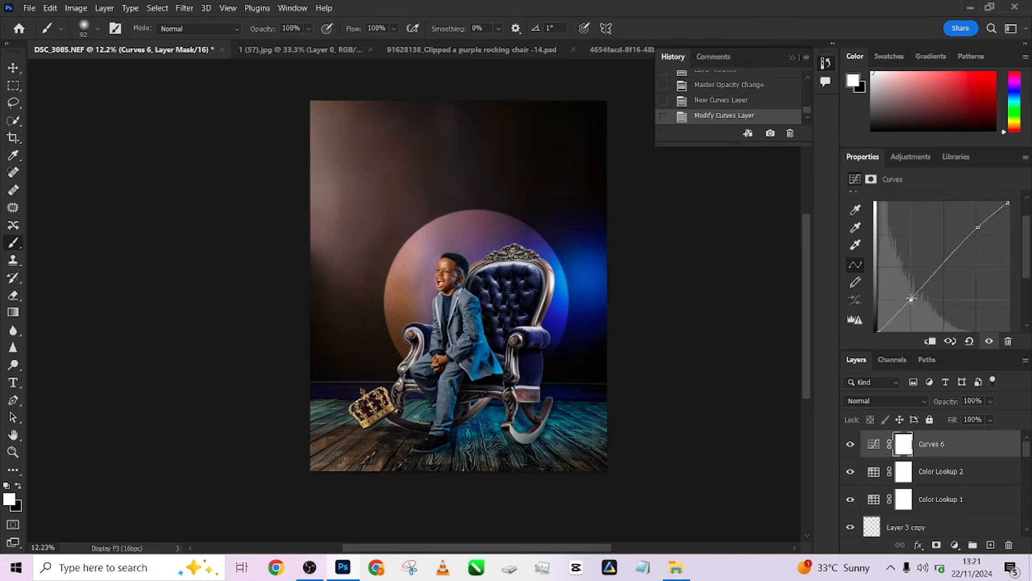
pyautogui.moveTo(911, 299); pyautogui.dragTo(909, 300)
# - Add another Curves adjustment above Curves 6 and lift its RGB black point slightly to fade the shadows
pyautogui.click(954, 546)
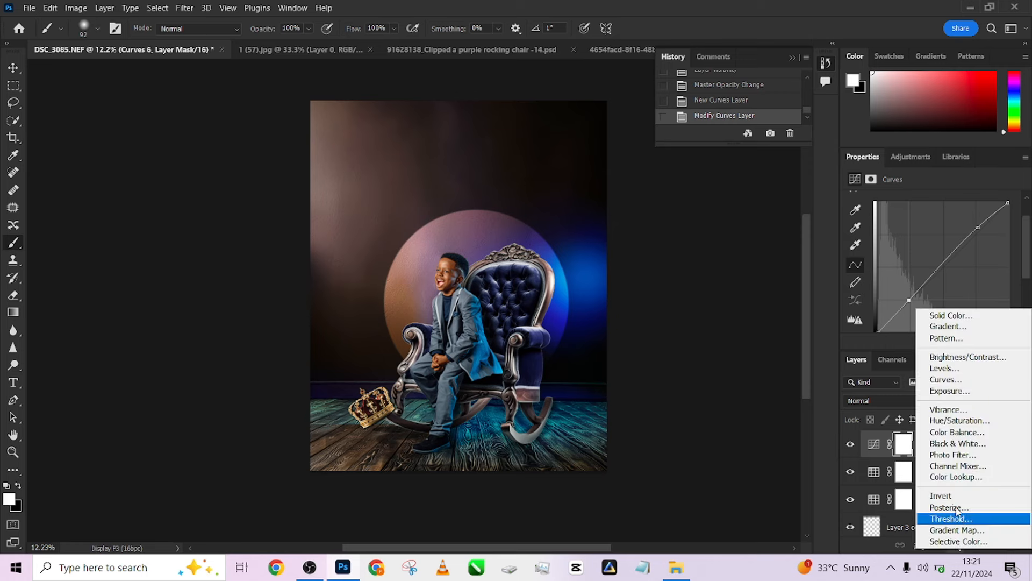
pyautogui.click(945, 380)
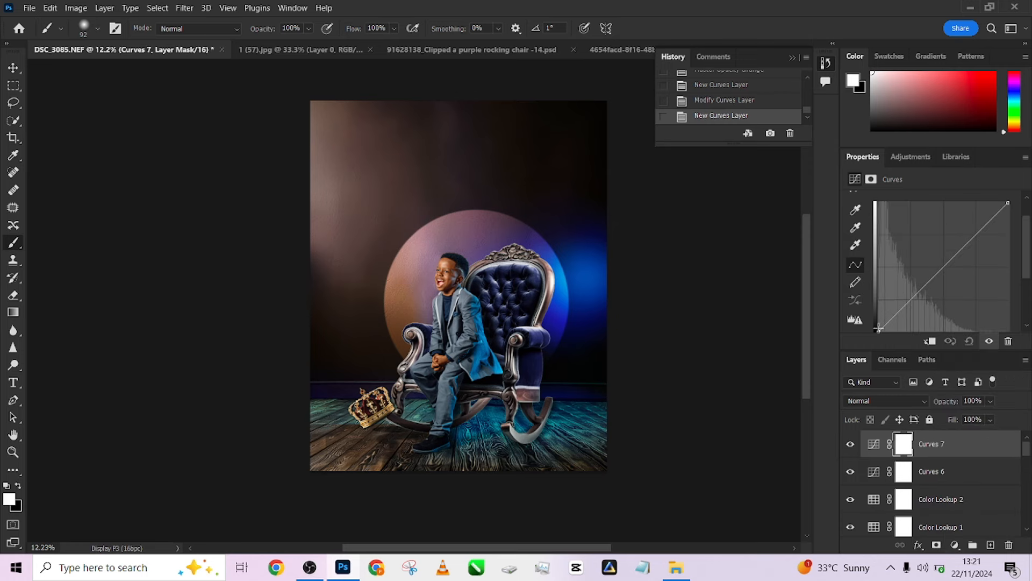
pyautogui.moveTo(879, 328); pyautogui.dragTo(879, 323)
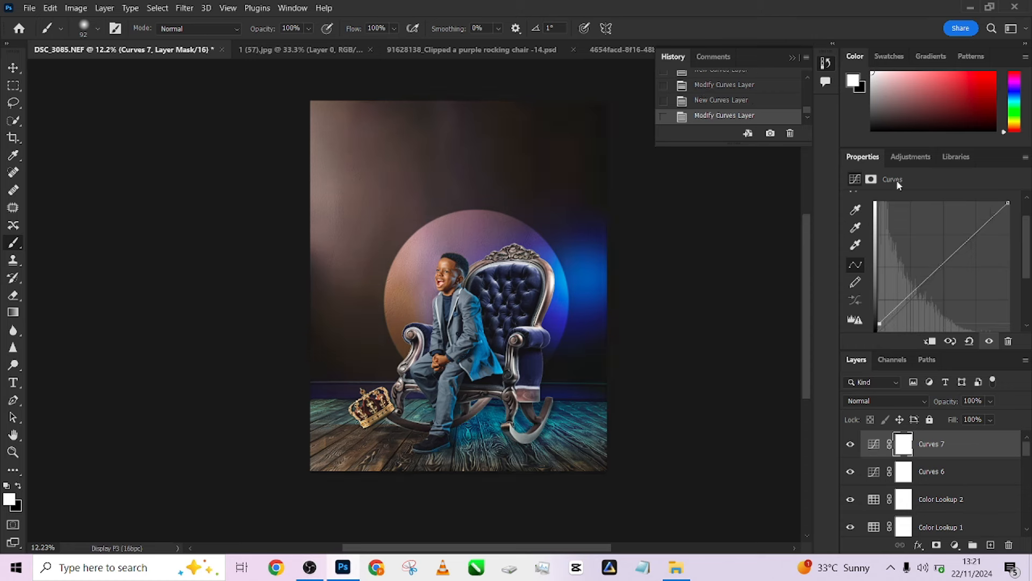
# - Shape the green channel of Curves 7 with a slightly adjusted black point, a midtone anchor and a raised upper-tone point
pyautogui.scroll(2, 916, 275)
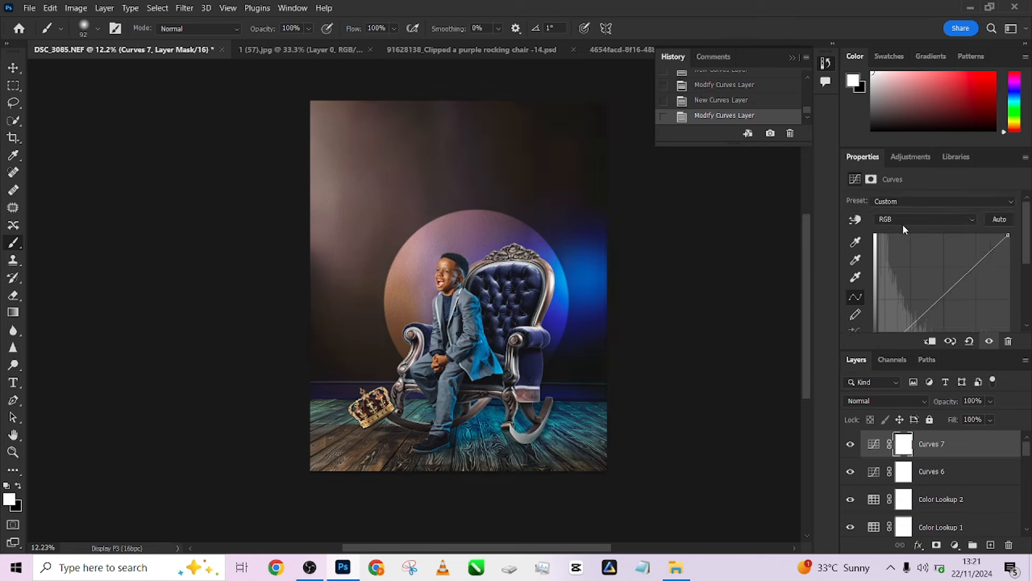
pyautogui.click(903, 223)
pyautogui.click(893, 244)
pyautogui.scroll(-3, 890, 279)
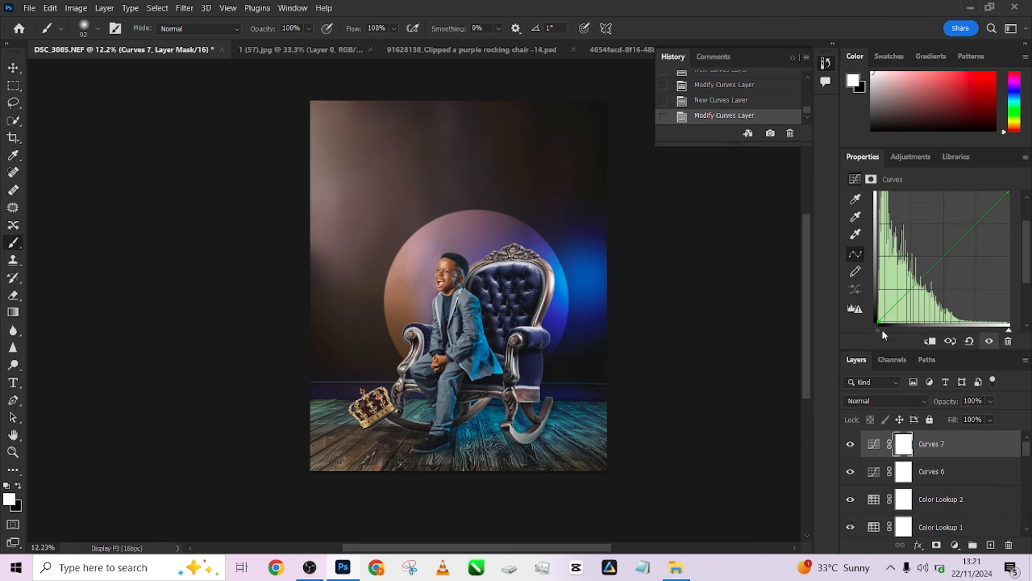
pyautogui.moveTo(878, 321); pyautogui.dragTo(880, 319)
pyautogui.click(930, 272)
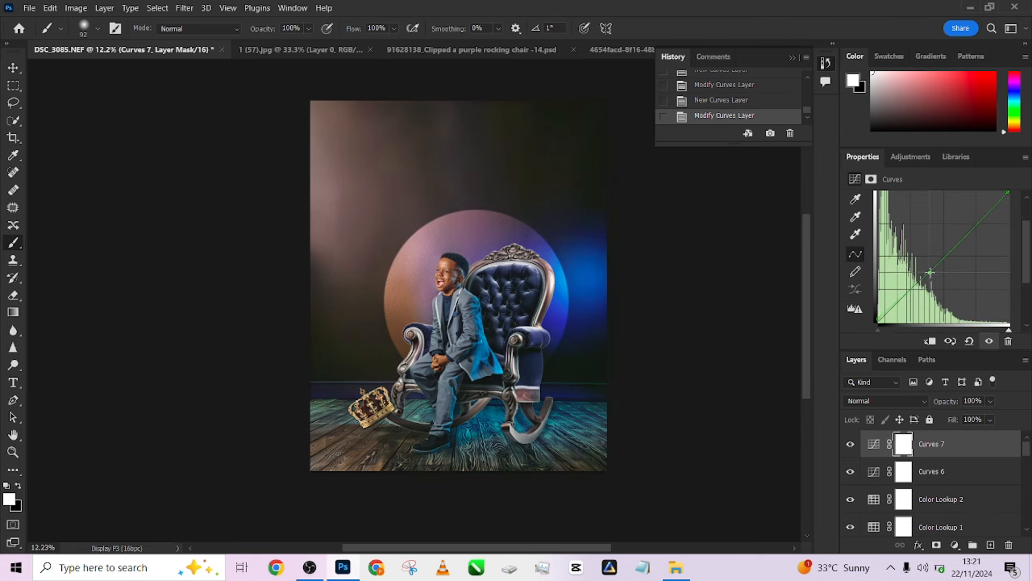
pyautogui.click(960, 235)
# - Set the Curves 7 layer's opacity to 54%, comparing the image with and without Curves 7 and Curves 6
pyautogui.click(851, 448)
pyautogui.click(852, 448)
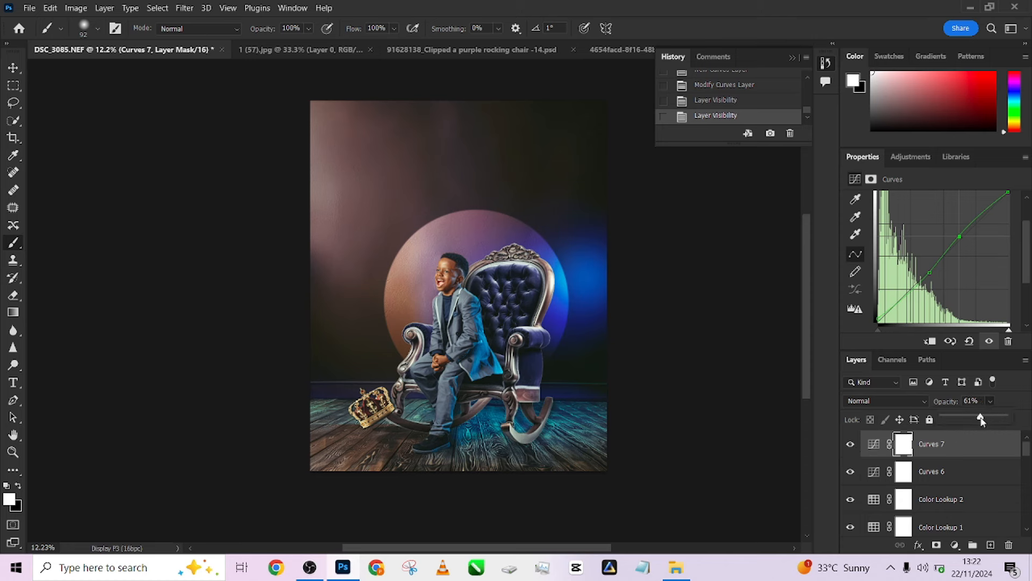
pyautogui.moveTo(982, 420); pyautogui.dragTo(976, 422)
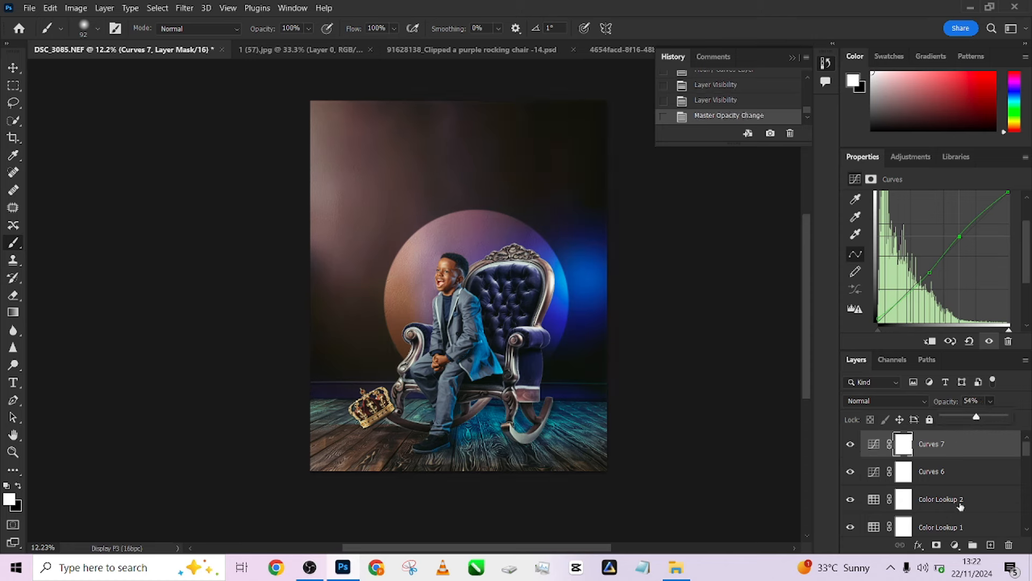
pyautogui.click(850, 471)
pyautogui.click(850, 471)
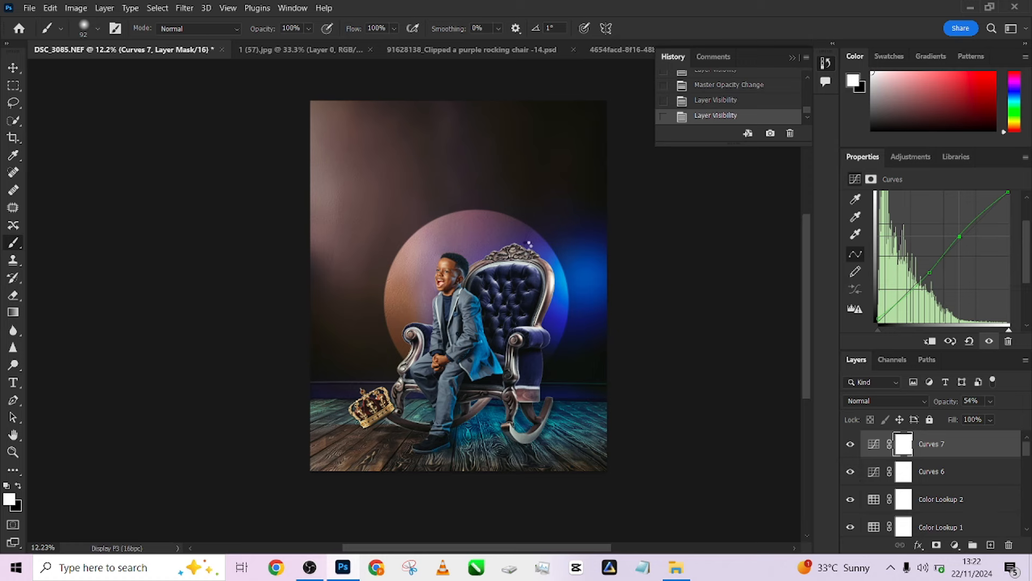
# - Stamp all visible layers into a new top layer and delete every layer beneath it, from Curves 7 down to Layer 0
pyautogui.press('x')
pyautogui.hotkey('ctrl', 'shift', 'alt', 'e')
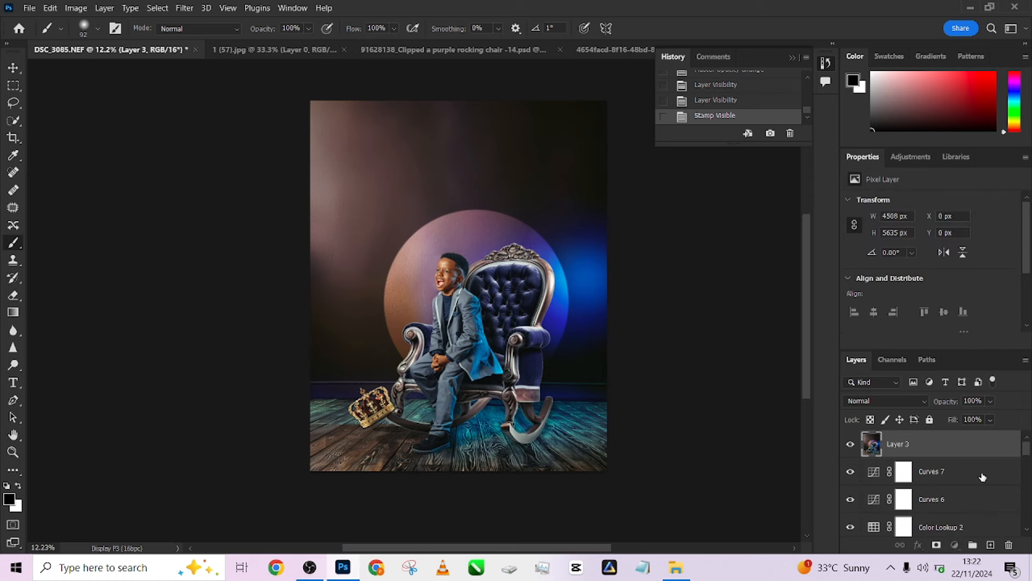
pyautogui.click(982, 478)
pyautogui.scroll(-5, 981, 500)
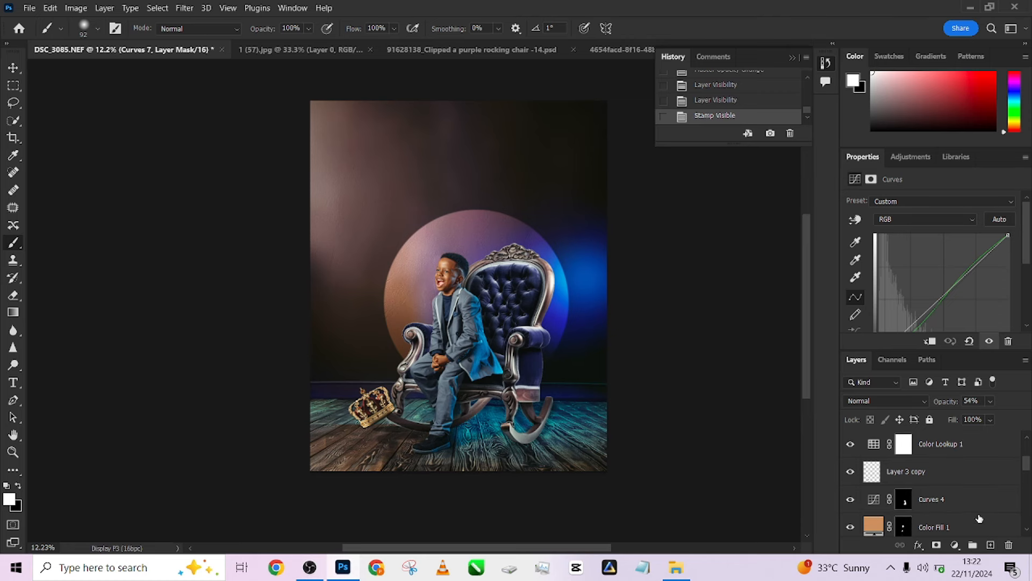
pyautogui.scroll(-5, 979, 517)
pyautogui.keyDown('shift'); pyautogui.click(979, 517); pyautogui.keyUp('shift')
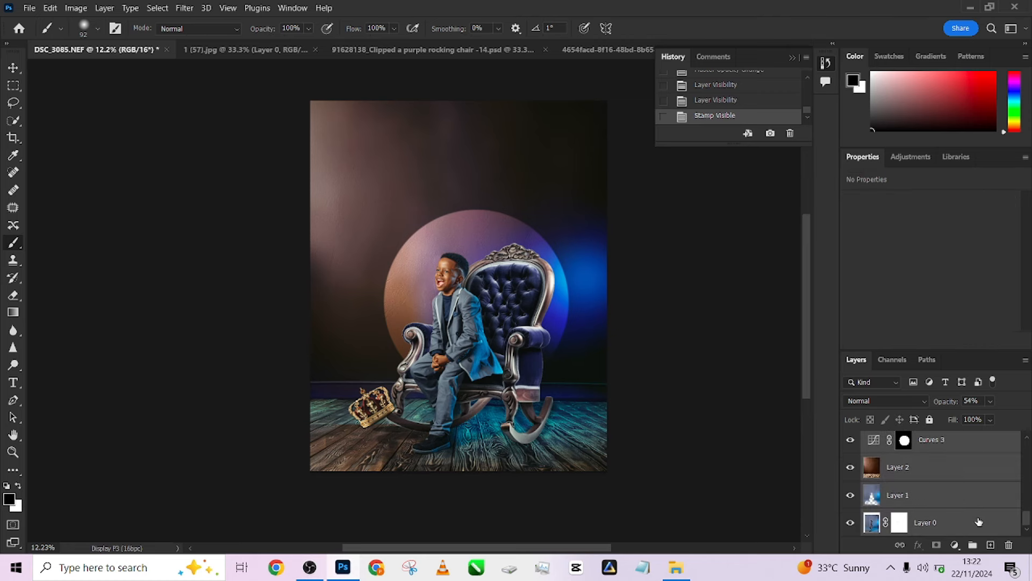
pyautogui.moveTo(979, 516); pyautogui.dragTo(1005, 545)
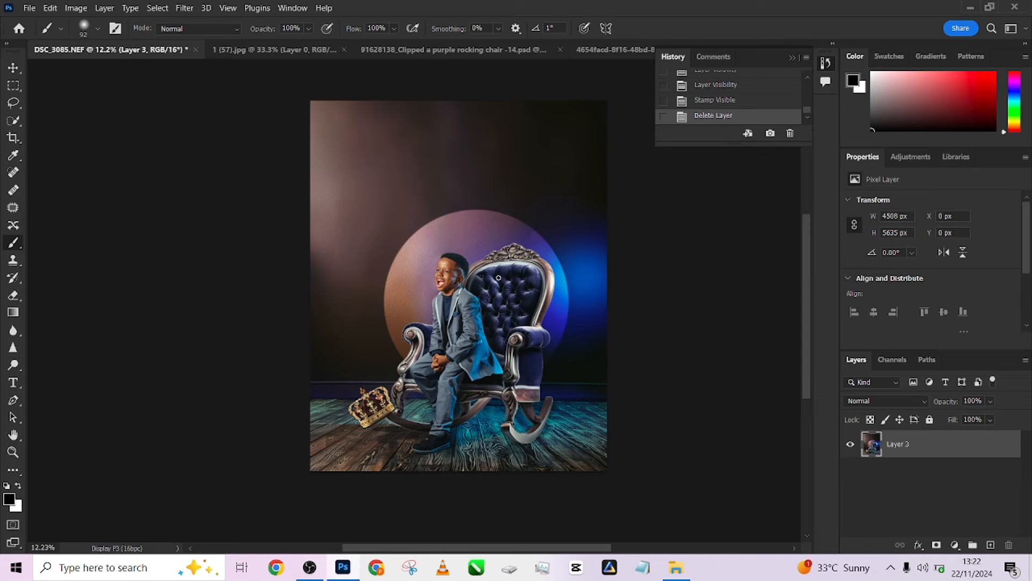
# - Open the BEAUTY RETOUCH v3.2 extension, float it beside the tools, run Sharpen Image on the stamped composite and flatten the image
pyautogui.scroll(2, 499, 282)
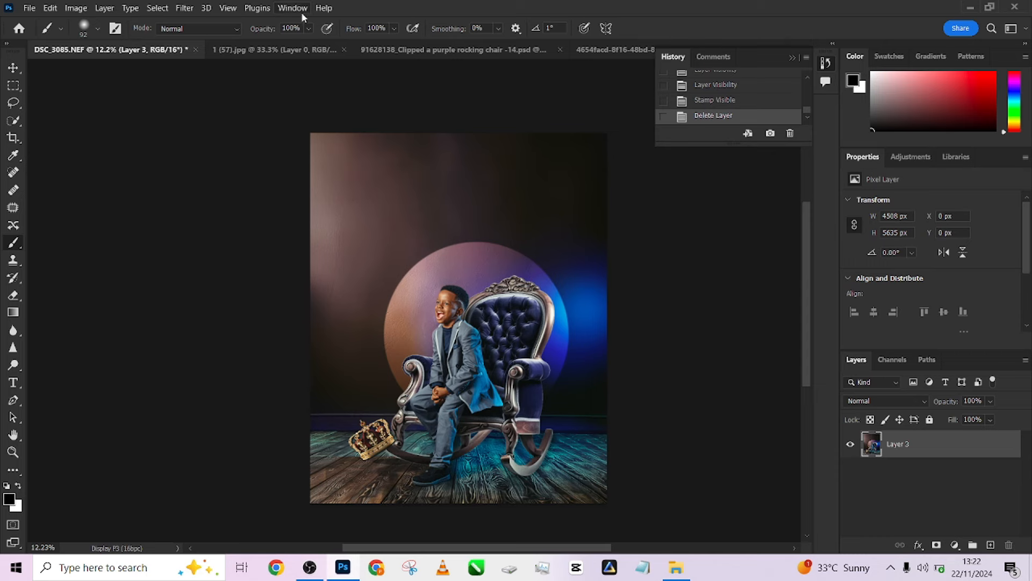
pyautogui.click(300, 10)
pyautogui.moveTo(494, 52)
pyautogui.click(564, 50)
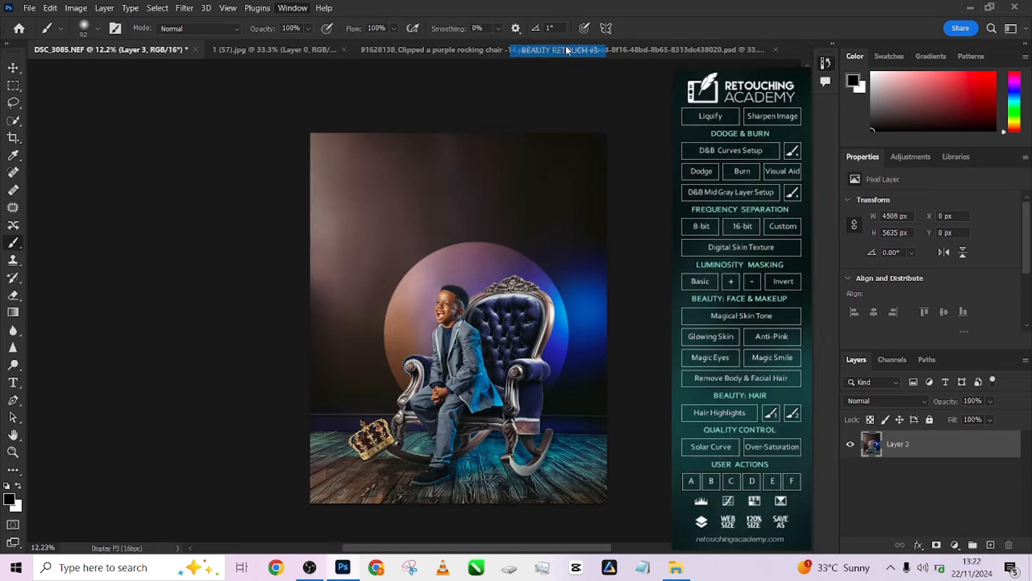
pyautogui.moveTo(765, 52)
pyautogui.mouseDown()
pyautogui.moveTo(179, 78)
pyautogui.moveTo(115, 63)
pyautogui.mouseUp()
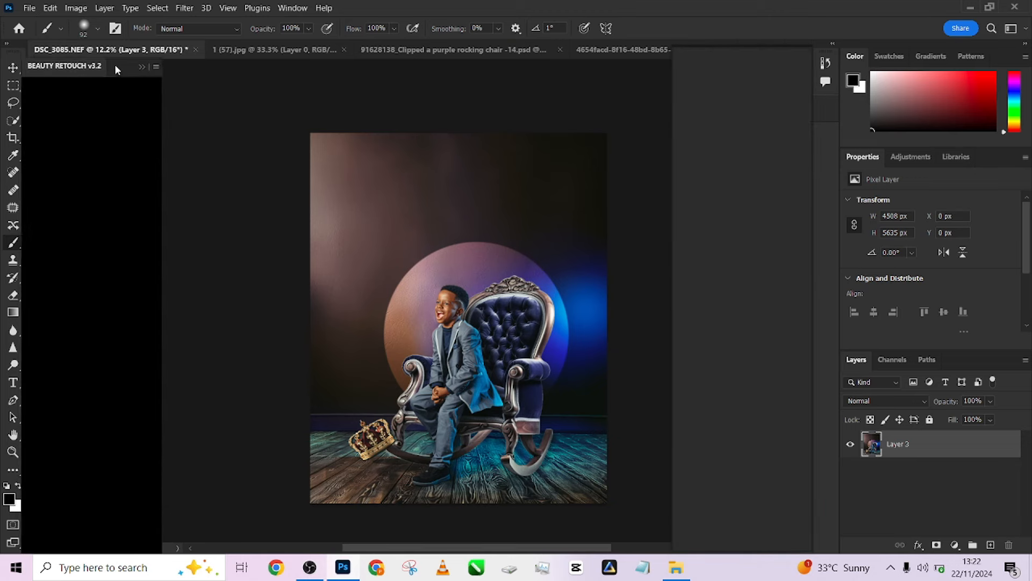
pyautogui.click(139, 127)
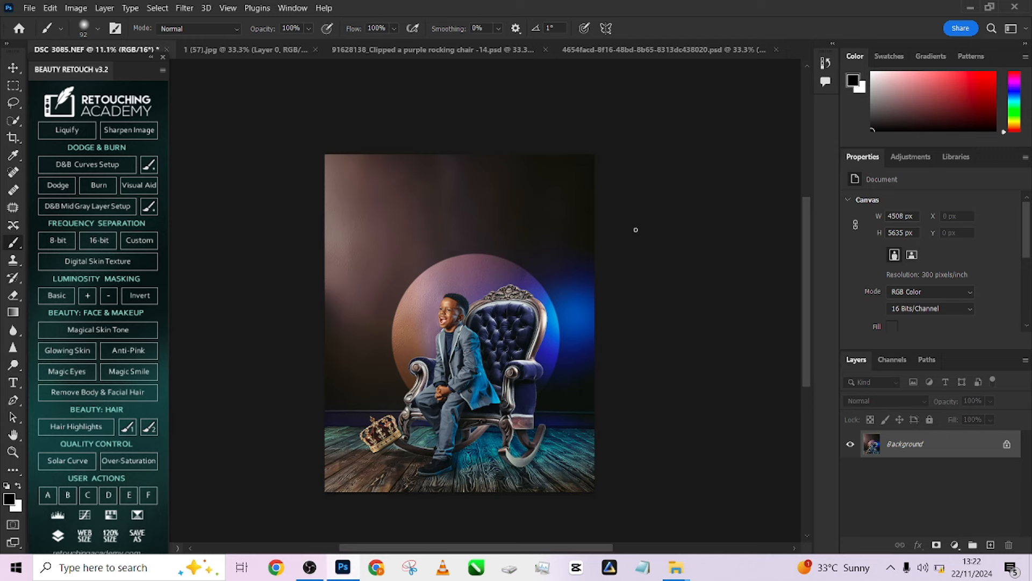
# - Take a history snapshot of the flattened composite, compare it with the original DSC_3085.NEF state and return to the snapshot
pyautogui.click(826, 64)
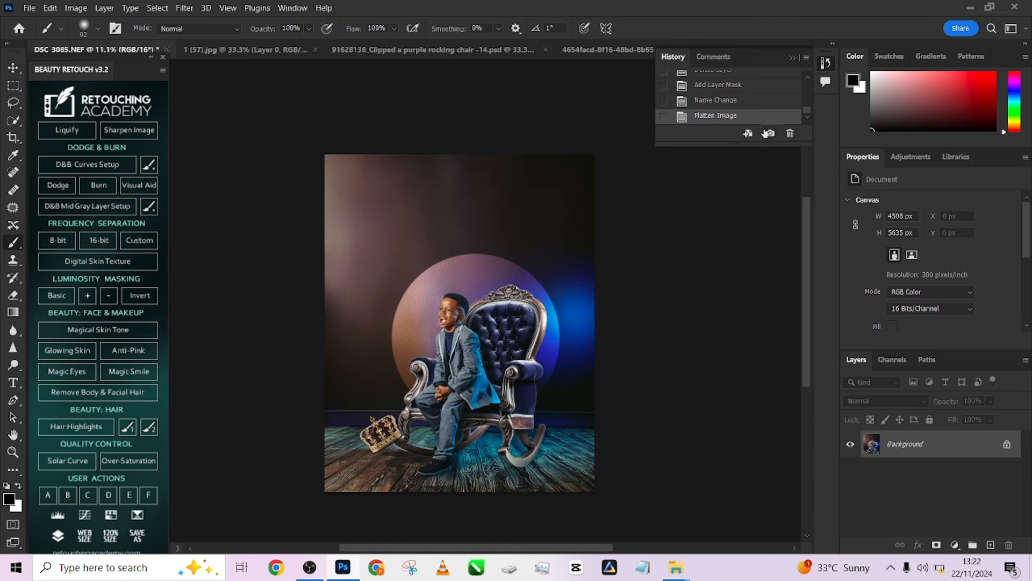
pyautogui.moveTo(809, 109); pyautogui.dragTo(807, 76)
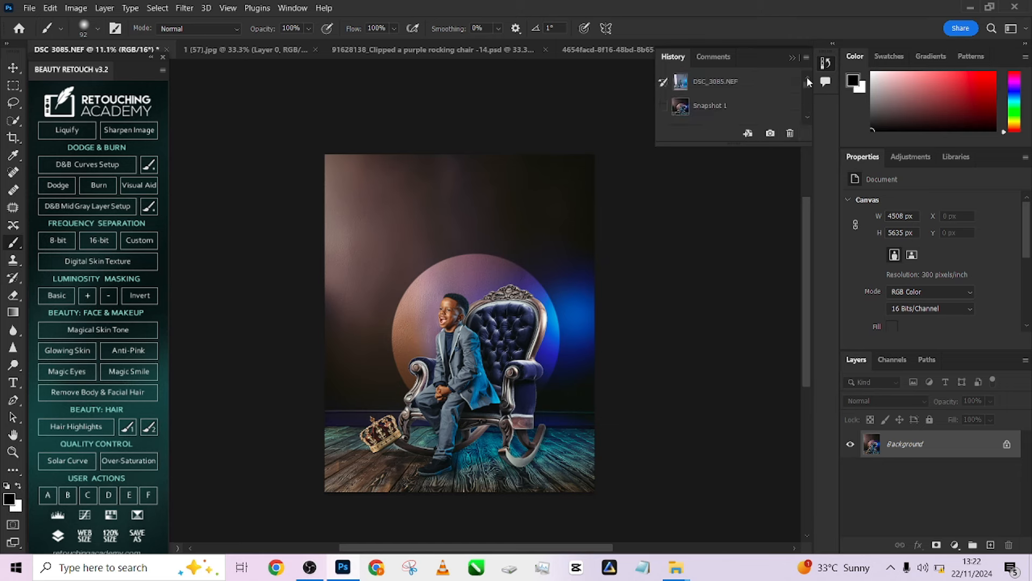
pyautogui.click(750, 83)
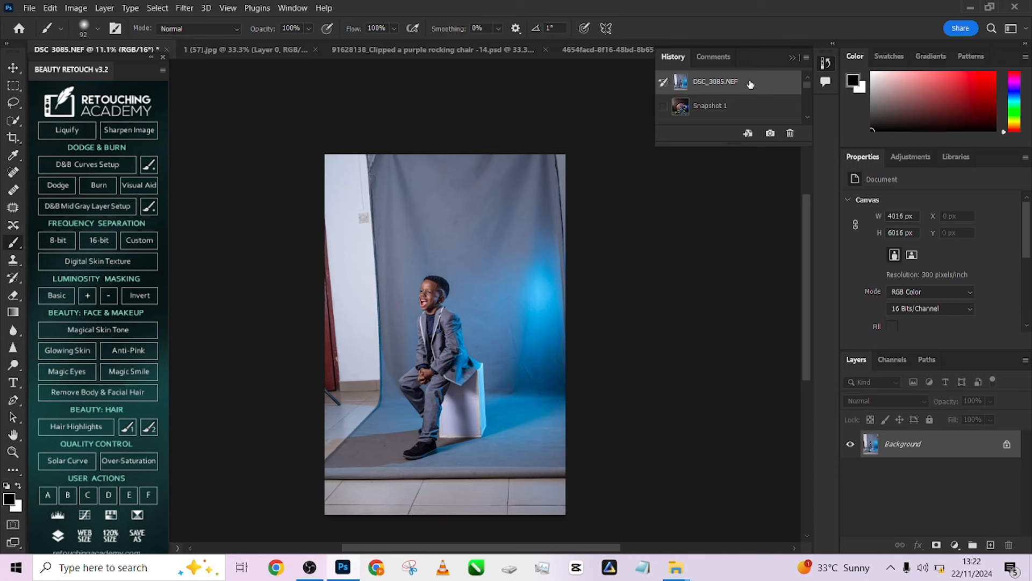
pyautogui.click(744, 109)
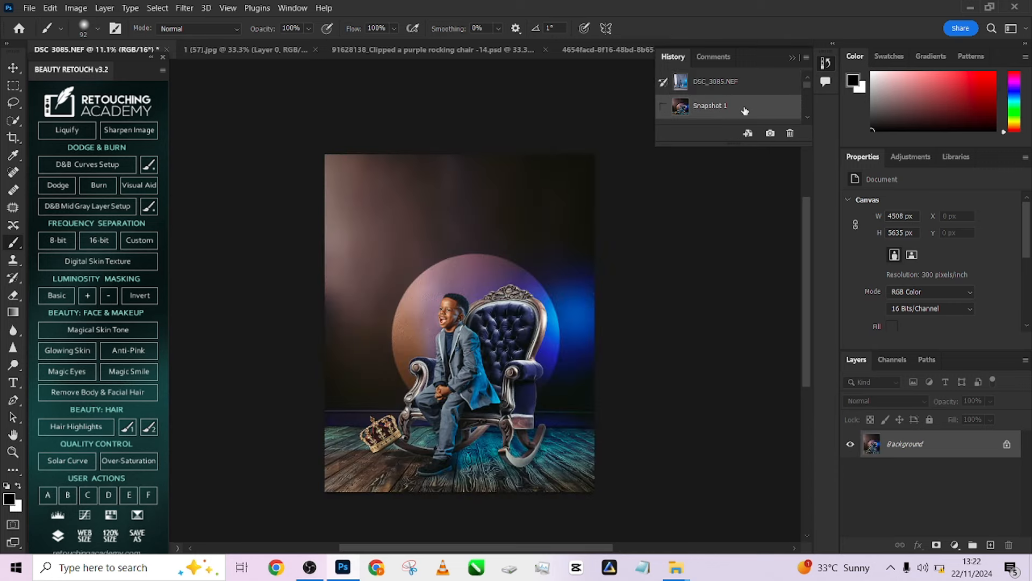